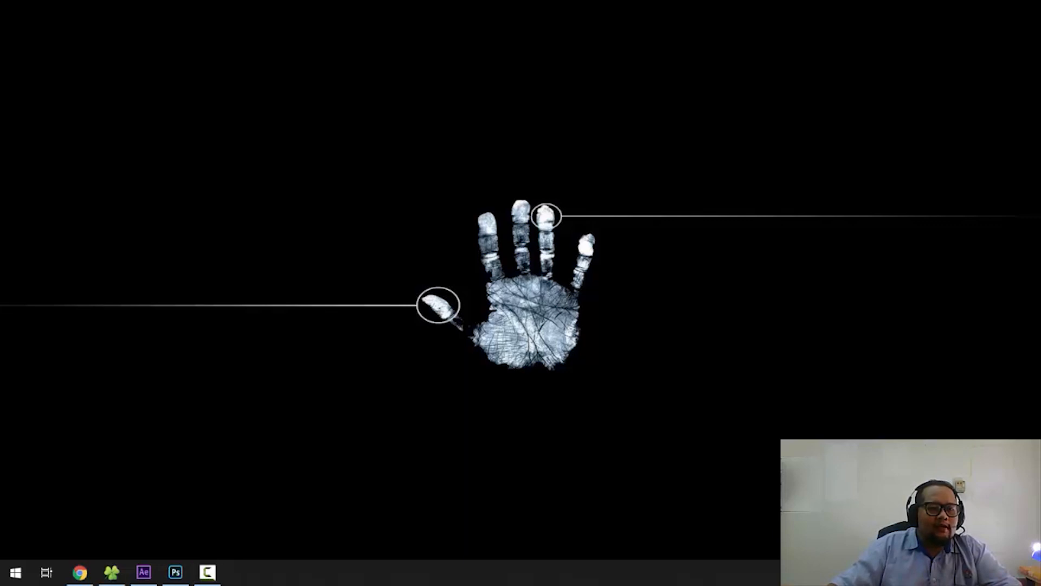
# - Play the charlie cahaplin reference video from the Matte Painting folder, close it and open the Digital_Matte_Painting_Mountain_AME folder
pyautogui.click(111, 572)
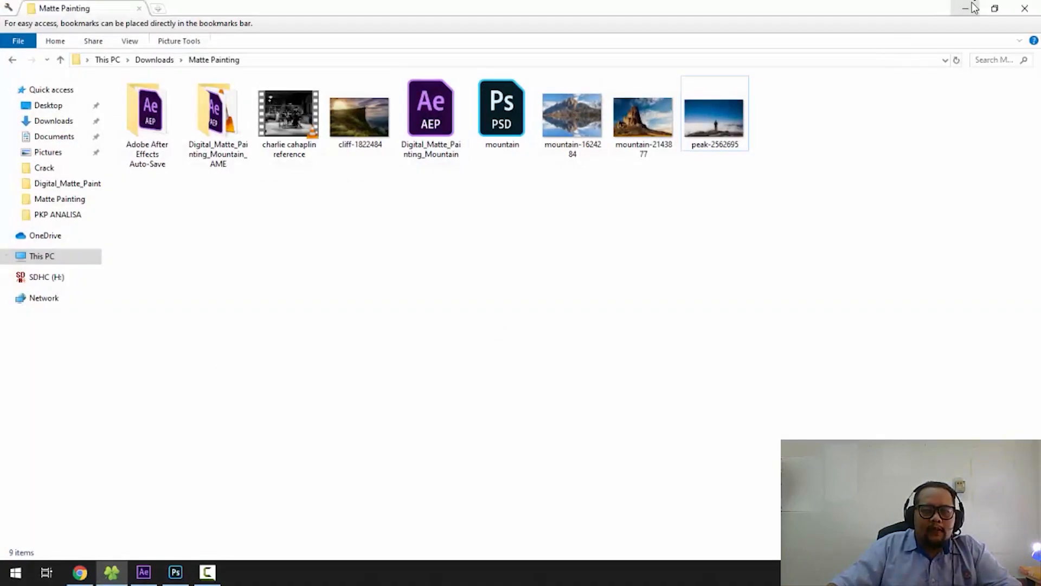
pyautogui.doubleClick(289, 130)
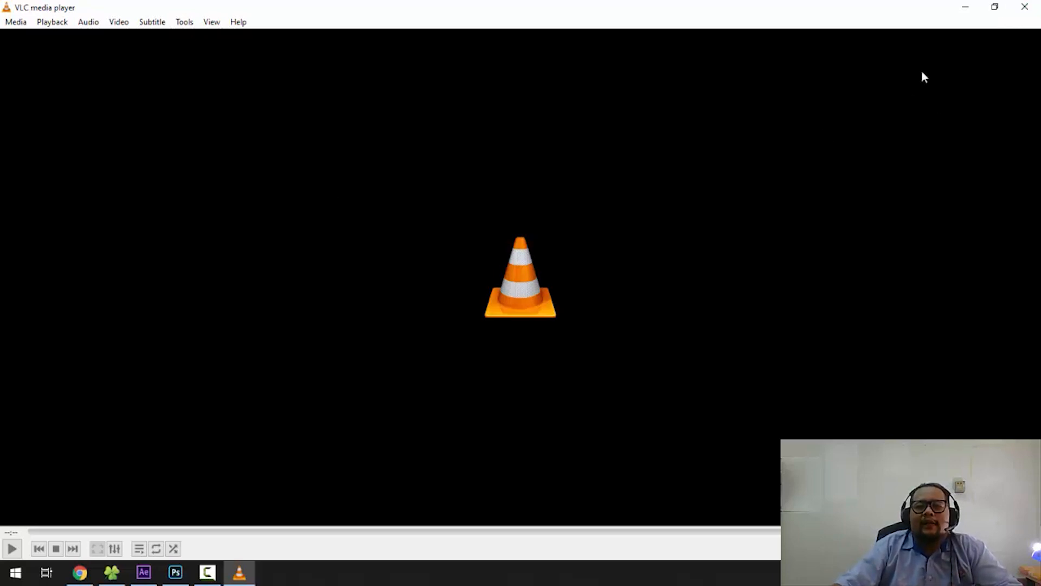
pyautogui.click(1025, 6)
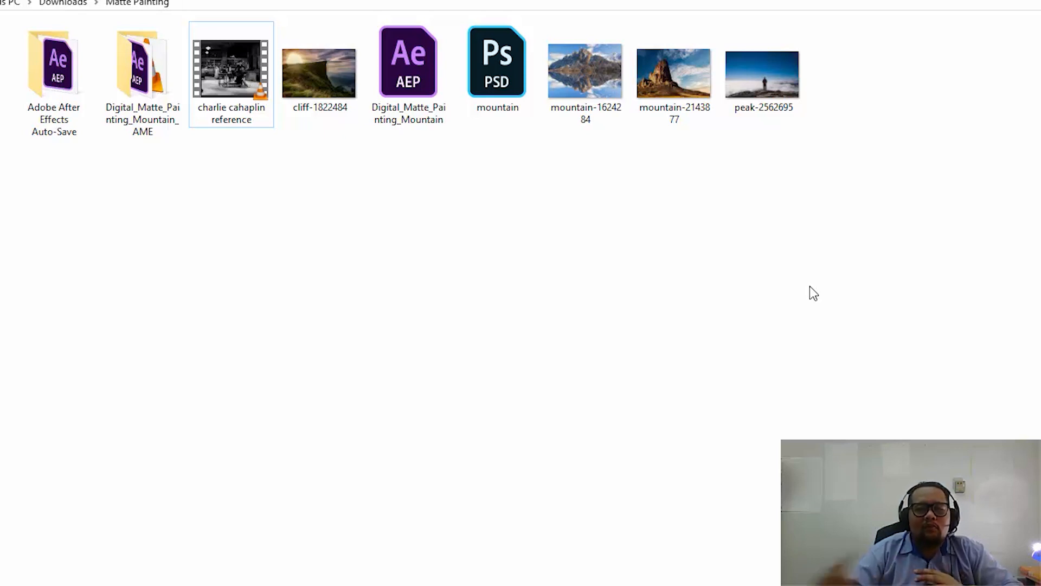
pyautogui.doubleClick(154, 76)
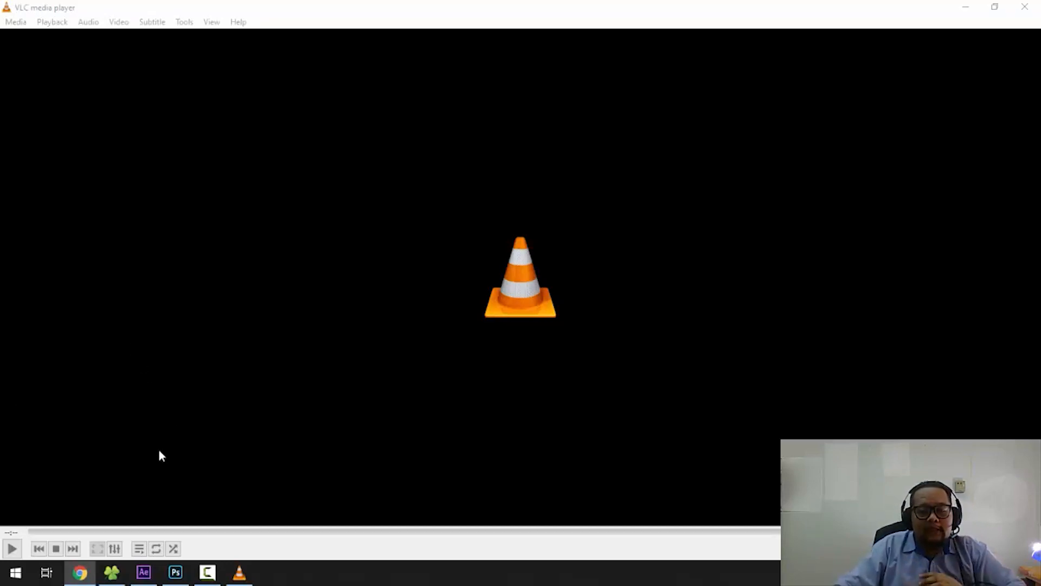
# - Switch to Photoshop, look over Comp 1 in a maximized After Effects window, and return to mountain.psd
pyautogui.click(176, 572)
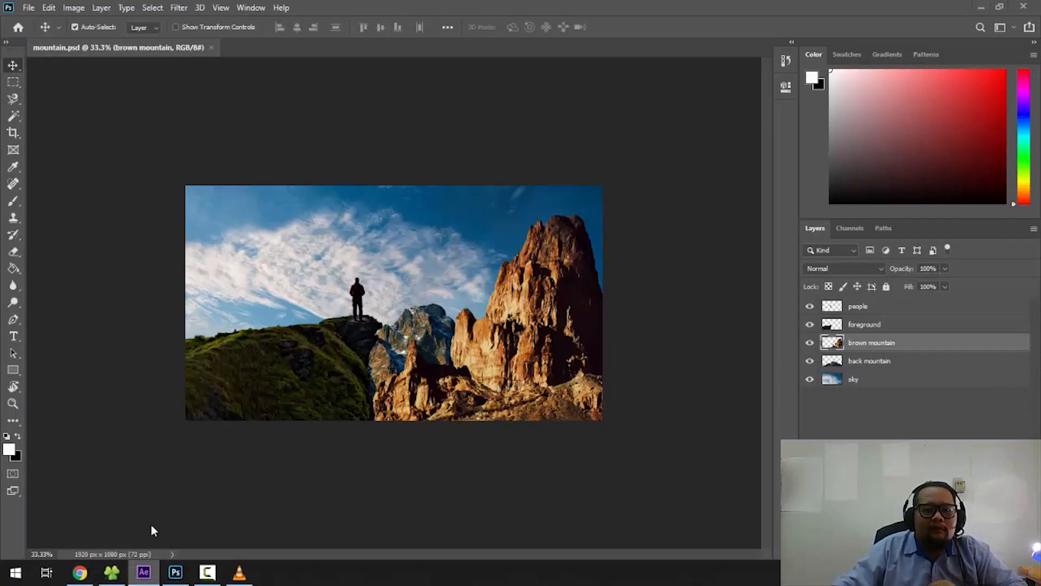
pyautogui.click(154, 573)
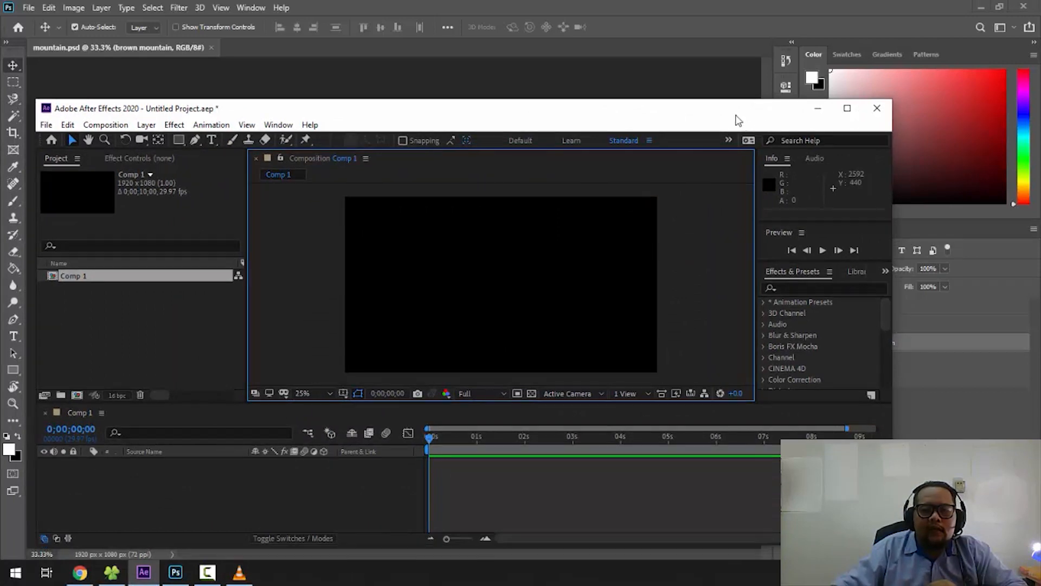
pyautogui.click(848, 110)
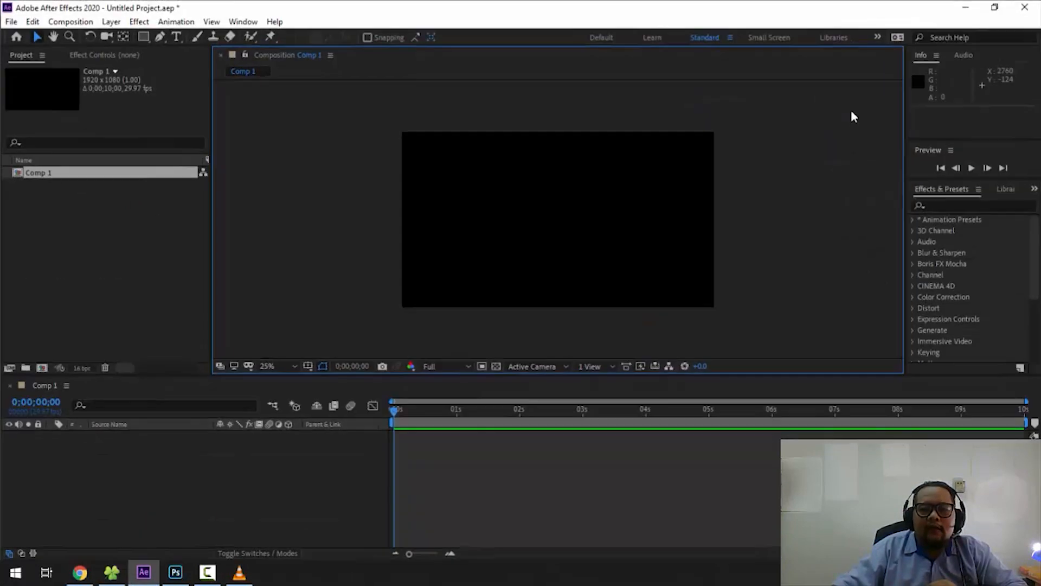
pyautogui.click(977, 5)
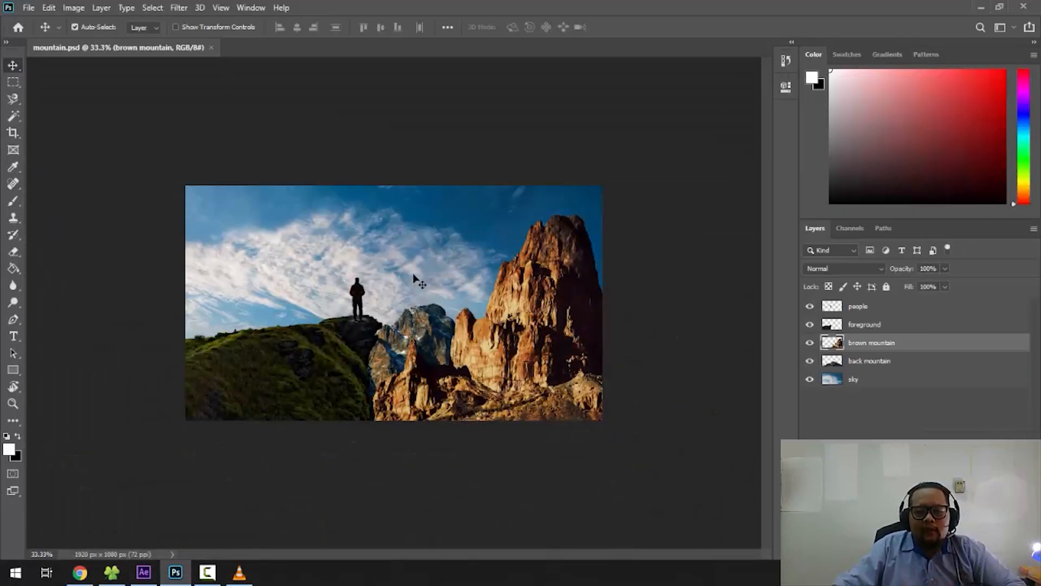
# - Hide the back mountain, brown mountain, foreground and people layers to examine the sky layer on its own
pyautogui.hotkey('ctrl', '+')
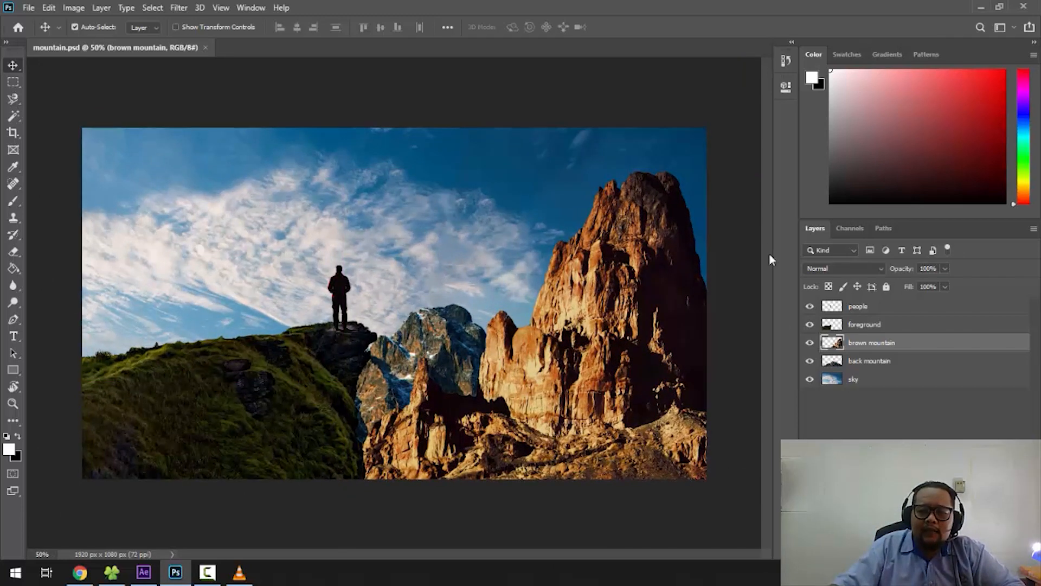
pyautogui.click(810, 360)
pyautogui.click(810, 342)
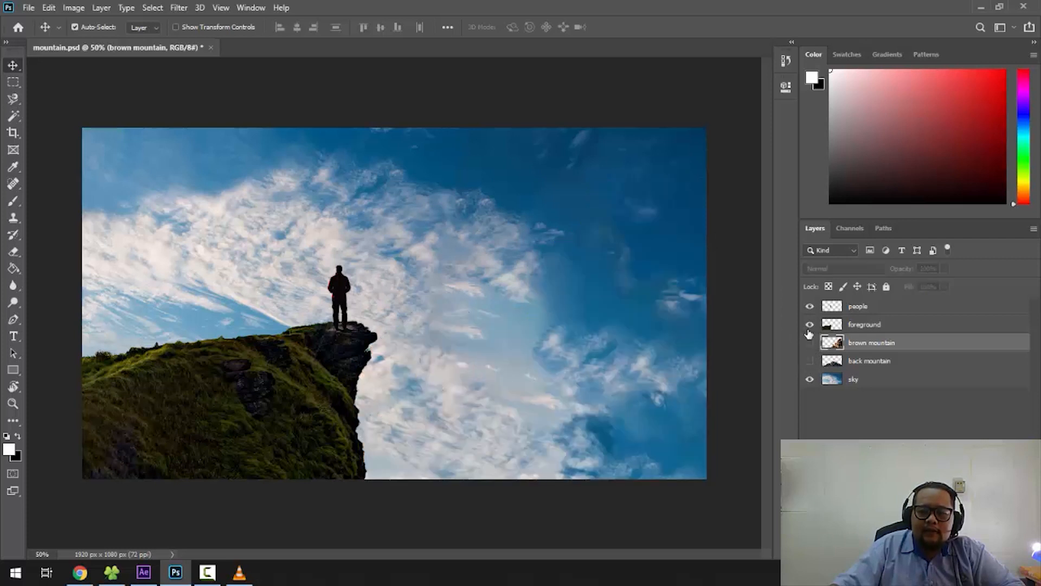
pyautogui.click(810, 324)
pyautogui.click(809, 307)
pyautogui.click(809, 307)
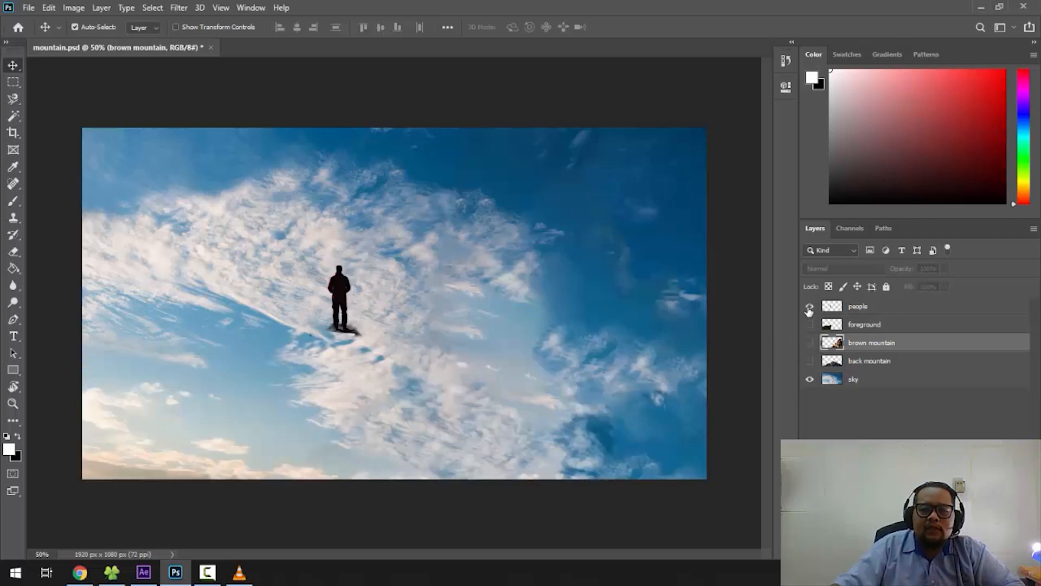
pyautogui.click(810, 324)
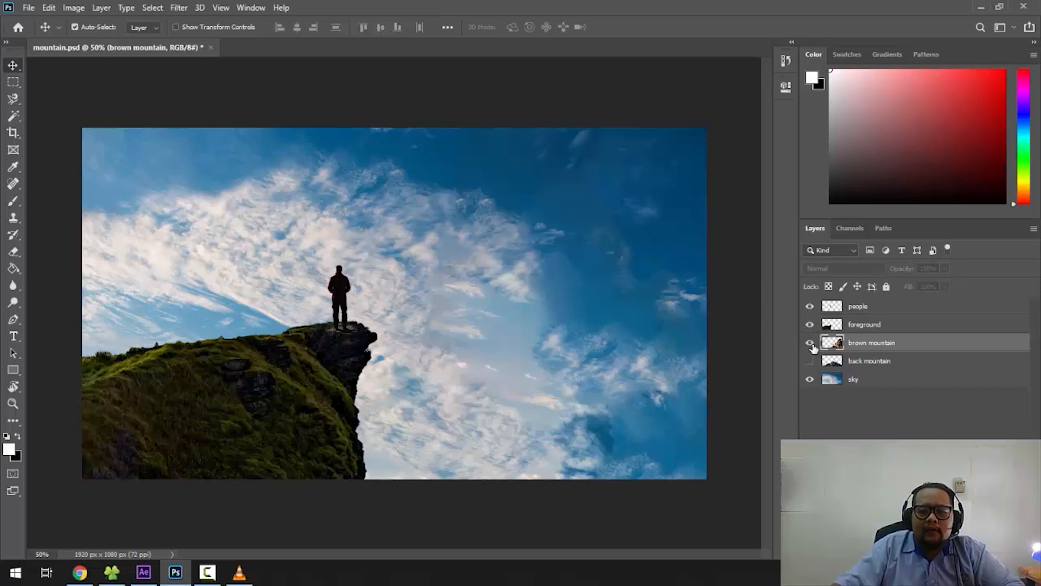
pyautogui.click(810, 343)
pyautogui.click(810, 342)
pyautogui.click(810, 324)
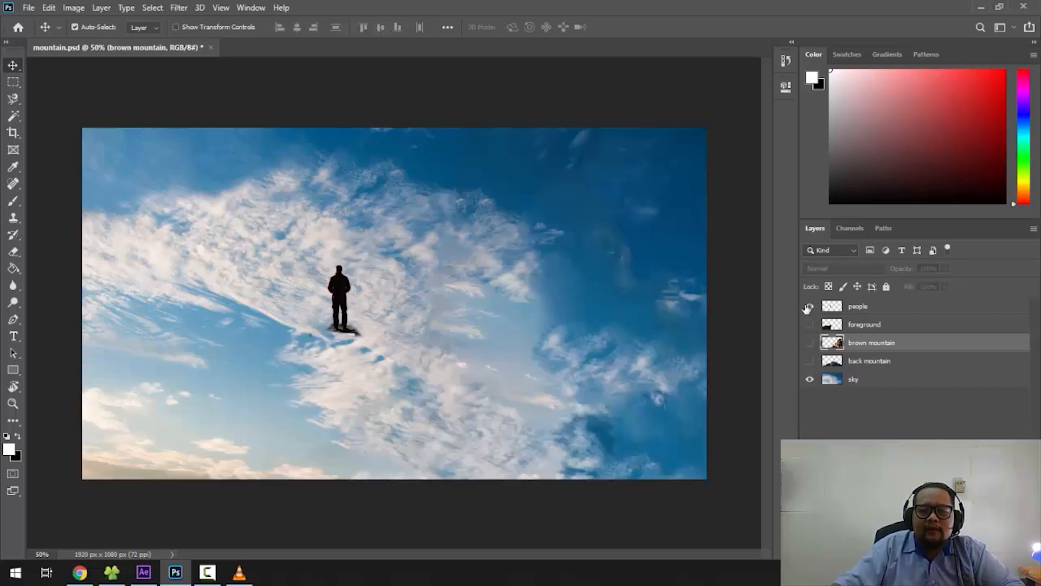
pyautogui.click(810, 306)
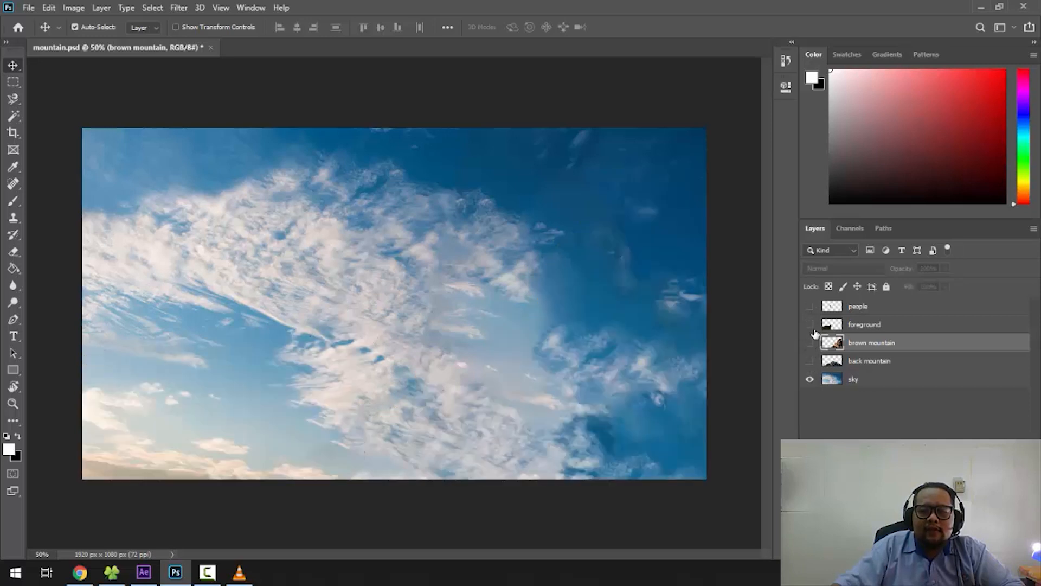
pyautogui.click(866, 367)
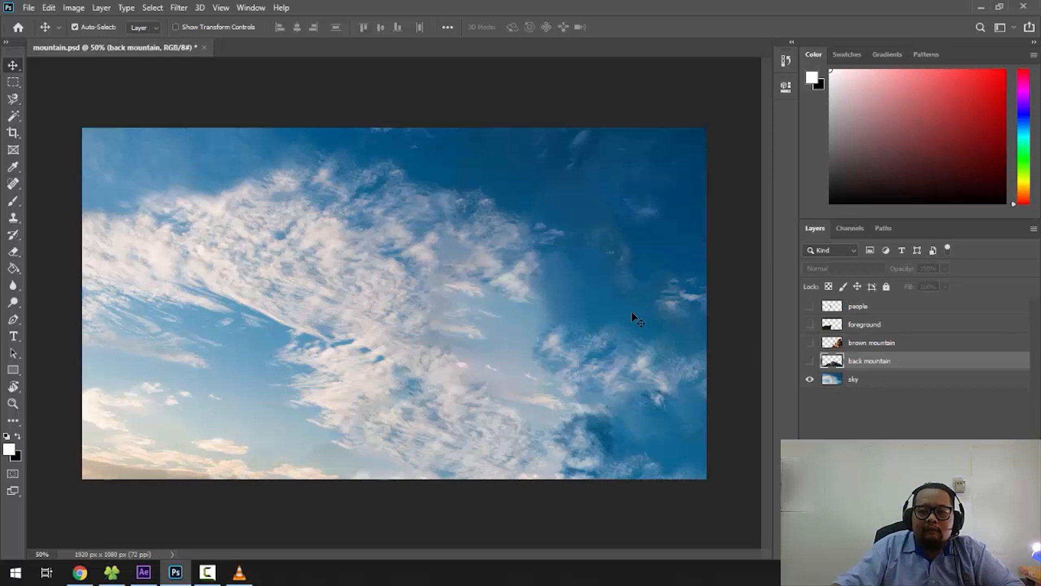
# - View the cliff, mountain and peak source photos in the Matte Painting folder one after another
pyautogui.click(111, 573)
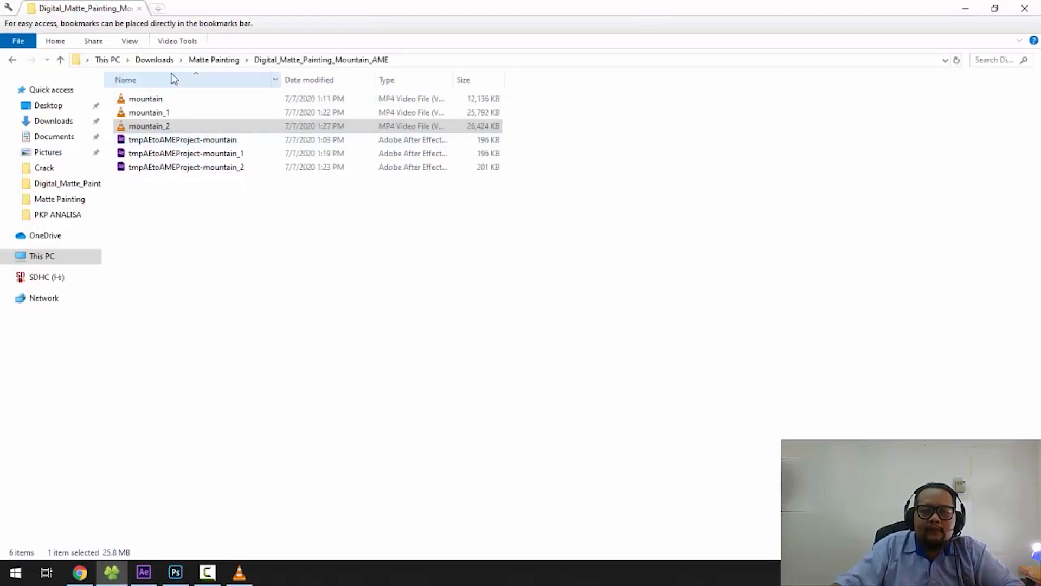
pyautogui.click(232, 61)
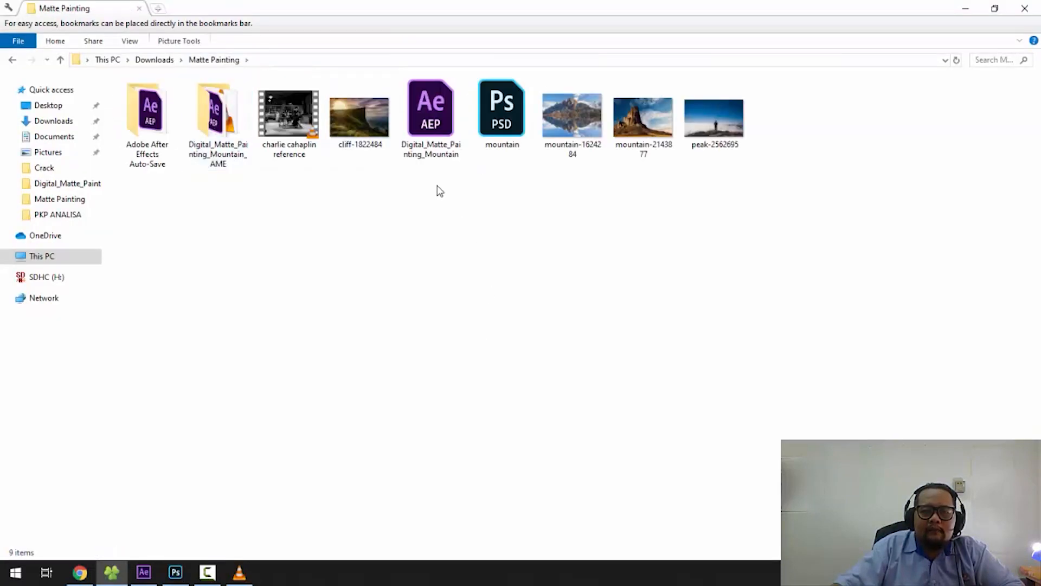
pyautogui.doubleClick(349, 139)
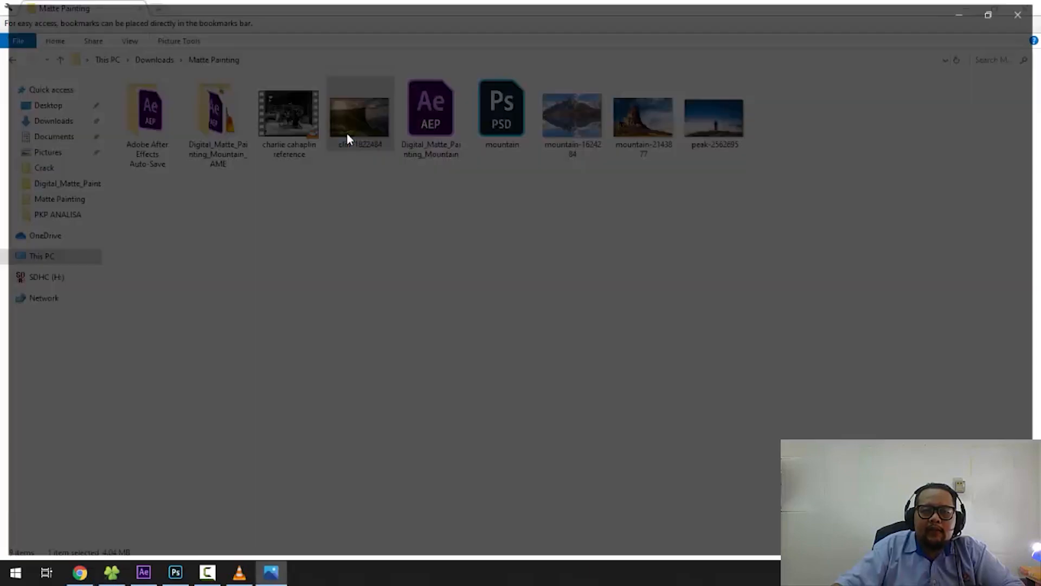
pyautogui.press('Right')
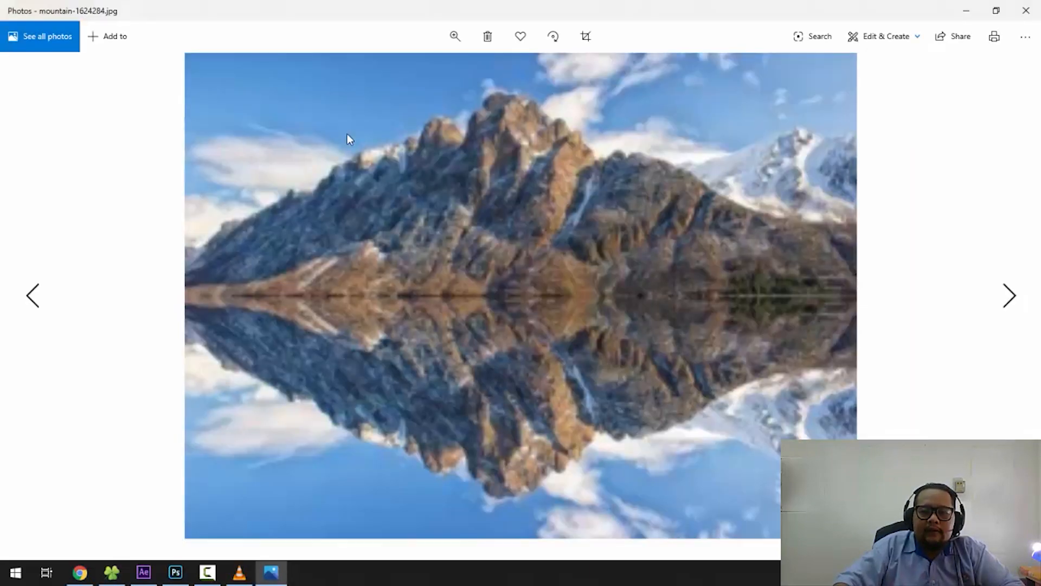
pyautogui.press('Right')
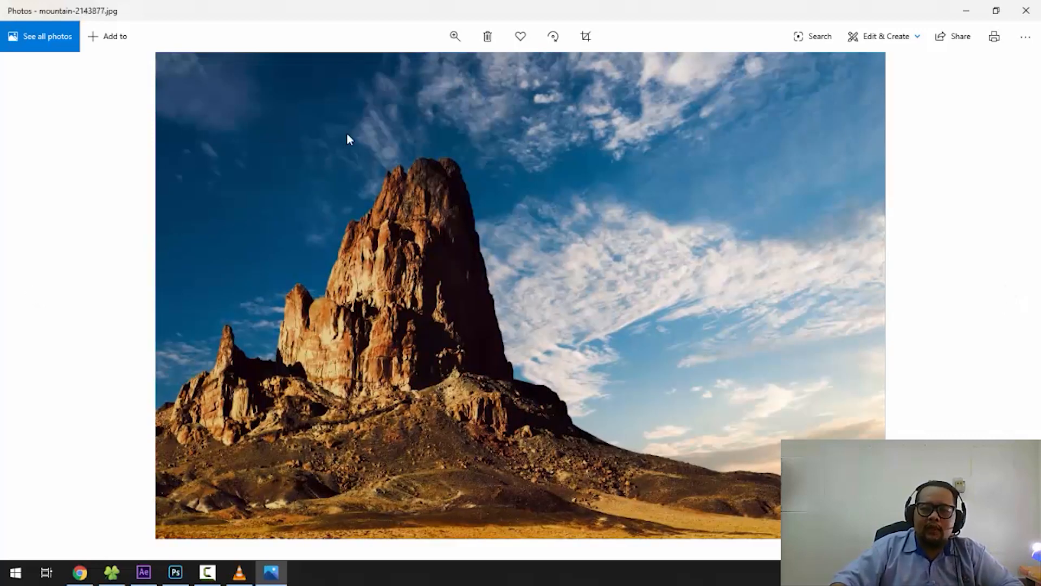
pyautogui.press('Right')
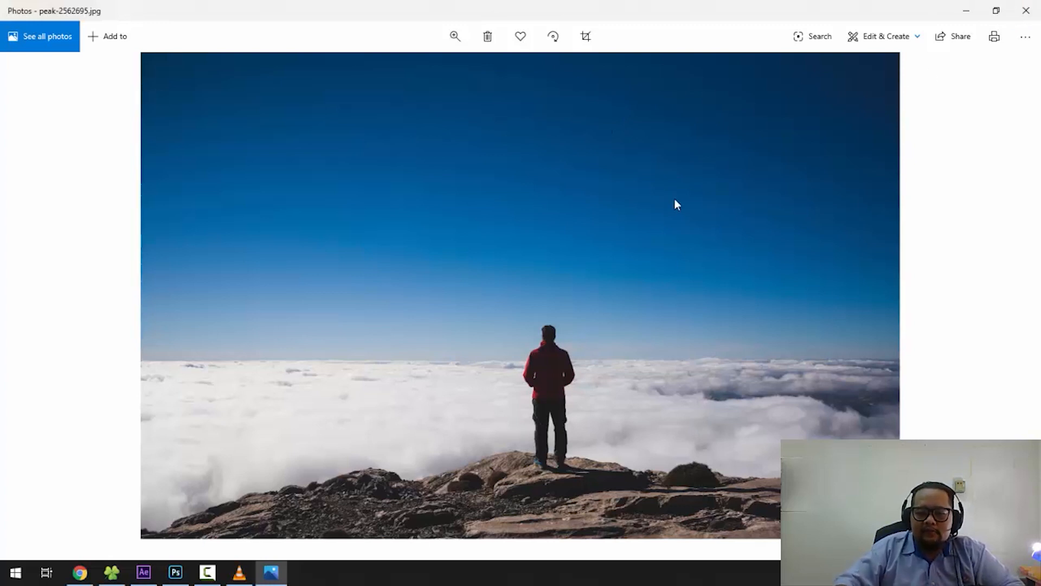
pyautogui.press('Right')
pyautogui.press('Right')
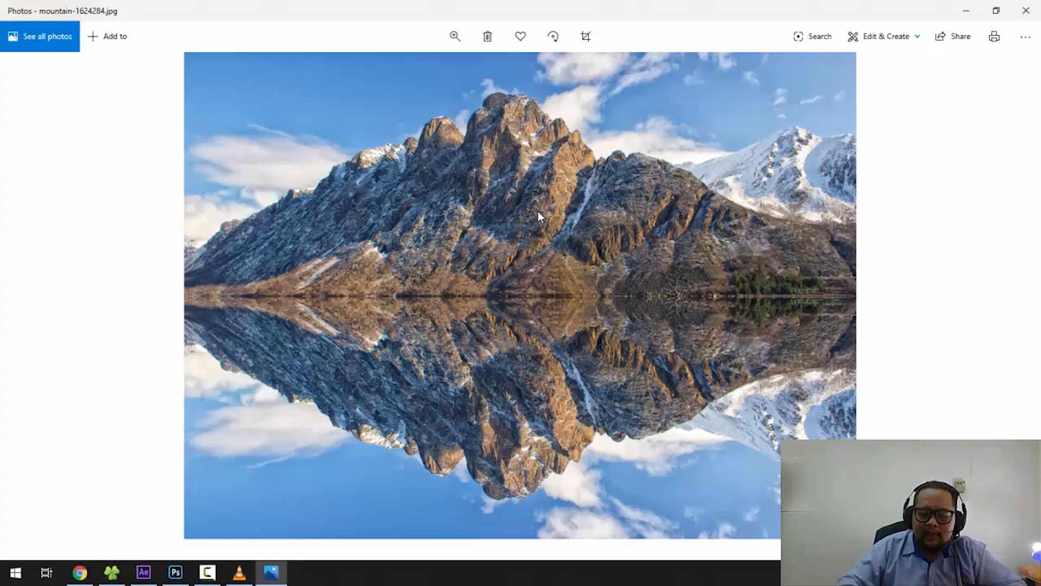
pyautogui.press('Right')
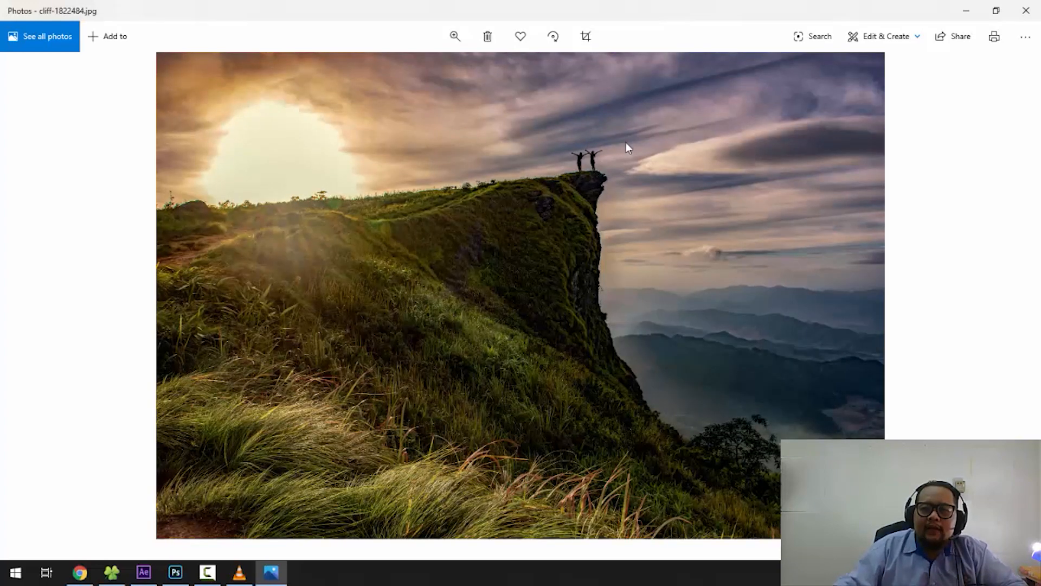
pyautogui.click(967, 10)
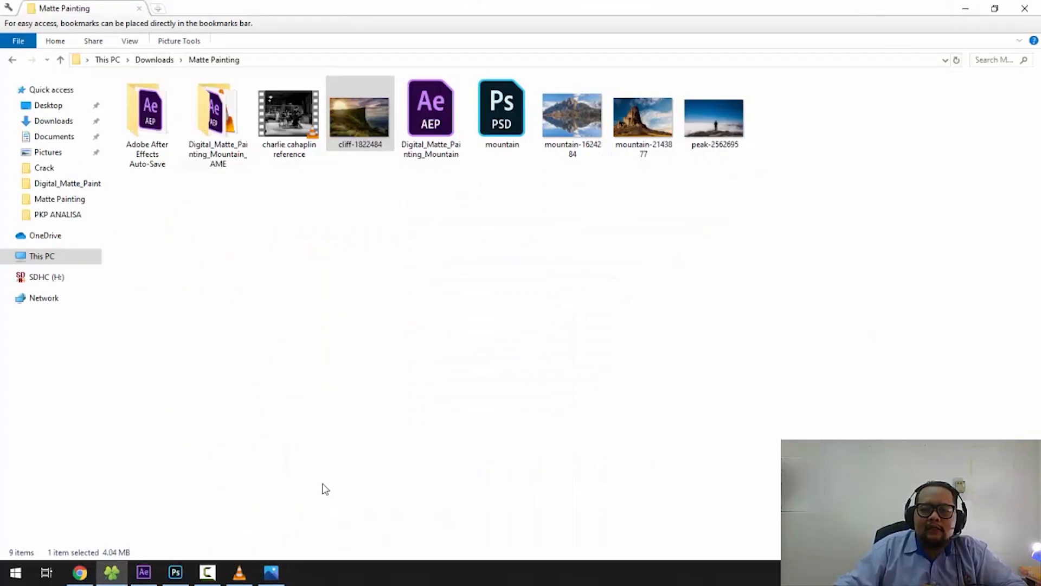
# - Return to Photoshop and show the back mountain, brown mountain, foreground and people layers
pyautogui.click(175, 573)
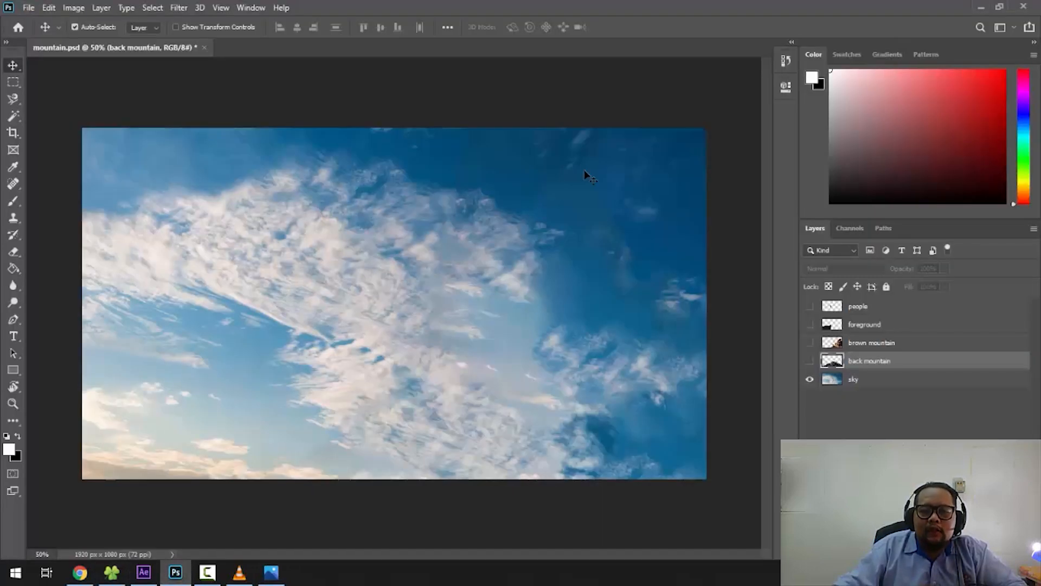
pyautogui.click(810, 361)
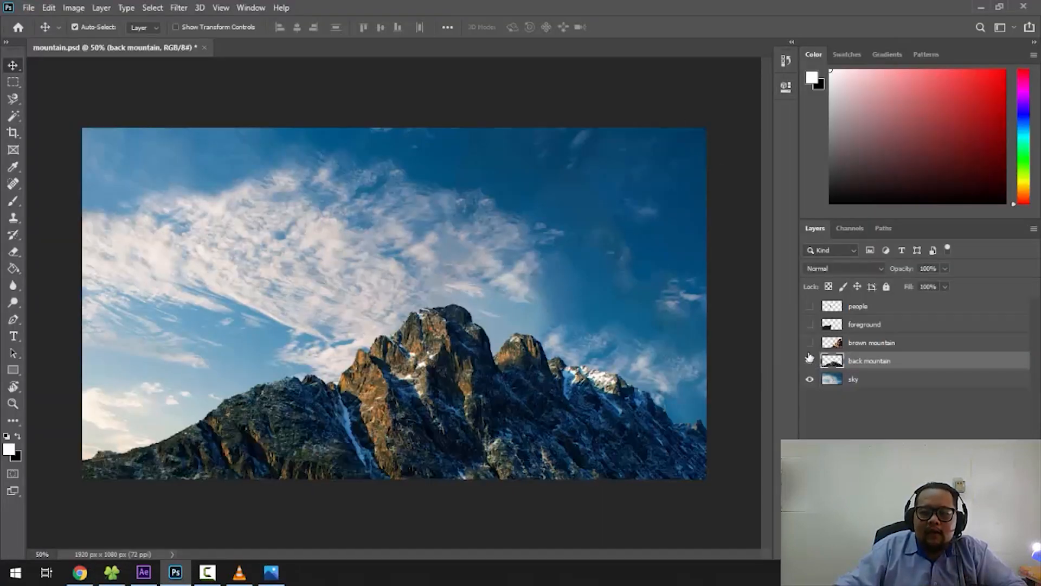
pyautogui.click(810, 342)
pyautogui.click(810, 325)
pyautogui.click(810, 306)
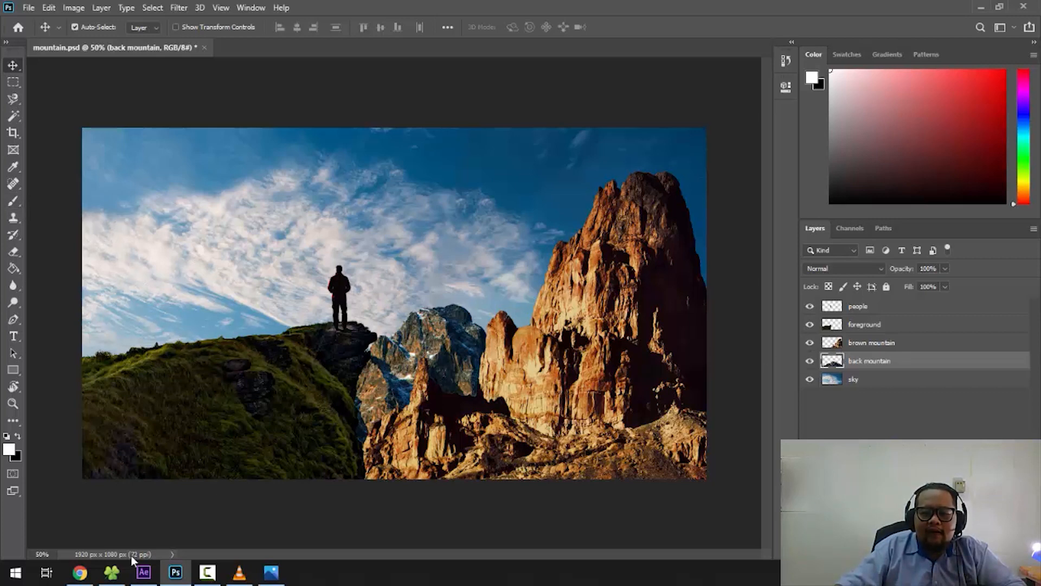
# - View the source photo mountain-1624284 from the Matte Painting folder, close it and go back to Photoshop
pyautogui.click(112, 572)
pyautogui.click(569, 120)
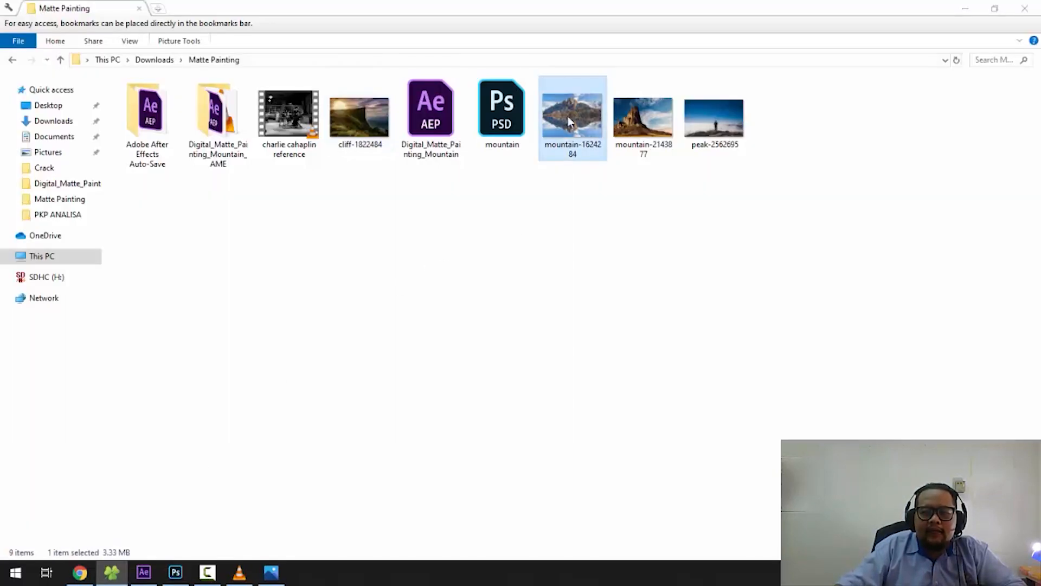
pyautogui.doubleClick(570, 121)
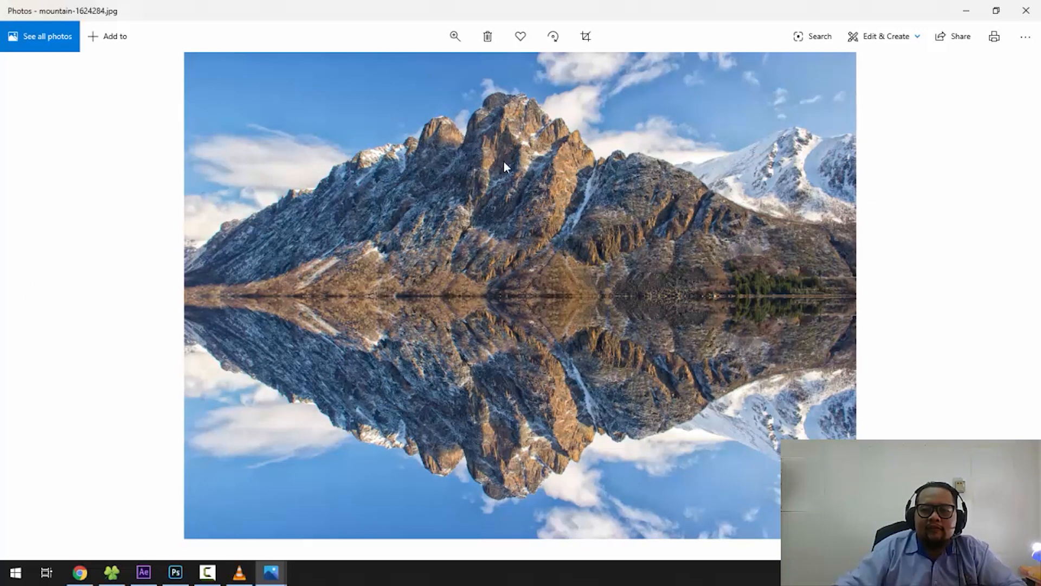
pyautogui.click(1027, 10)
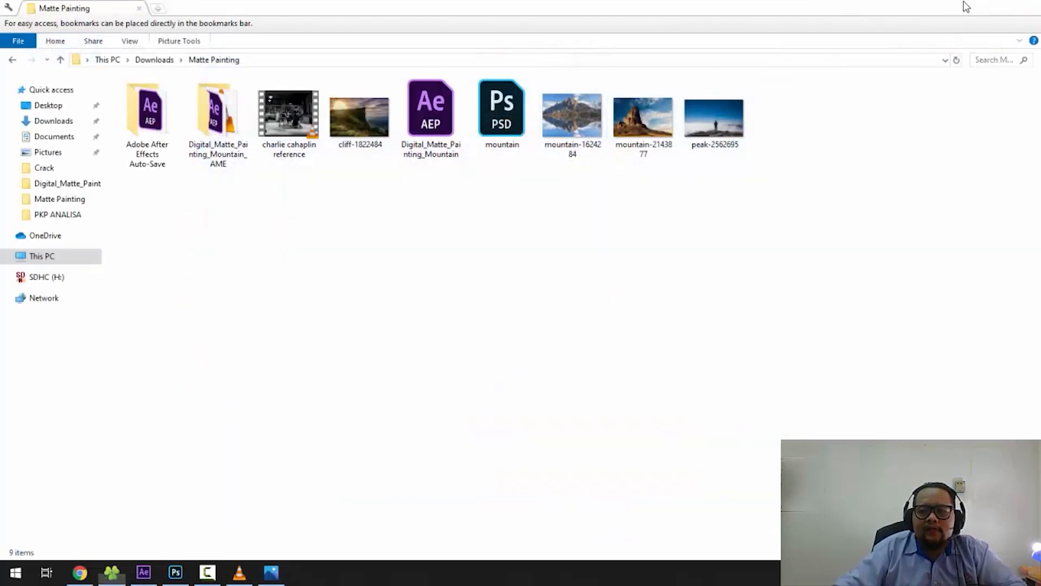
pyautogui.click(965, 5)
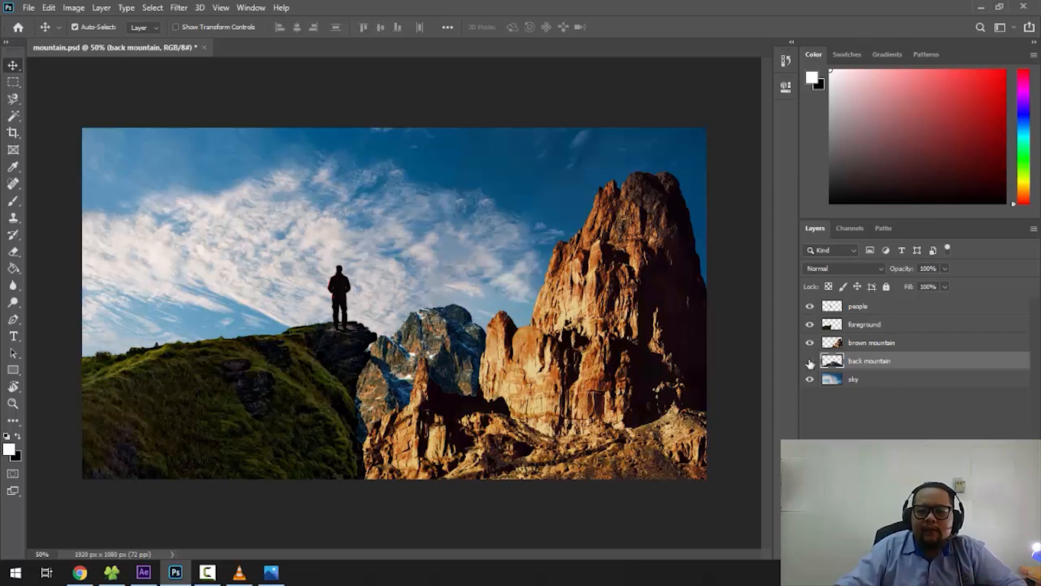
# - Toggle the visibility of the layers above the sky to review how they stack, leaving all of them shown
pyautogui.moveTo(811, 364); pyautogui.dragTo(828, 352)
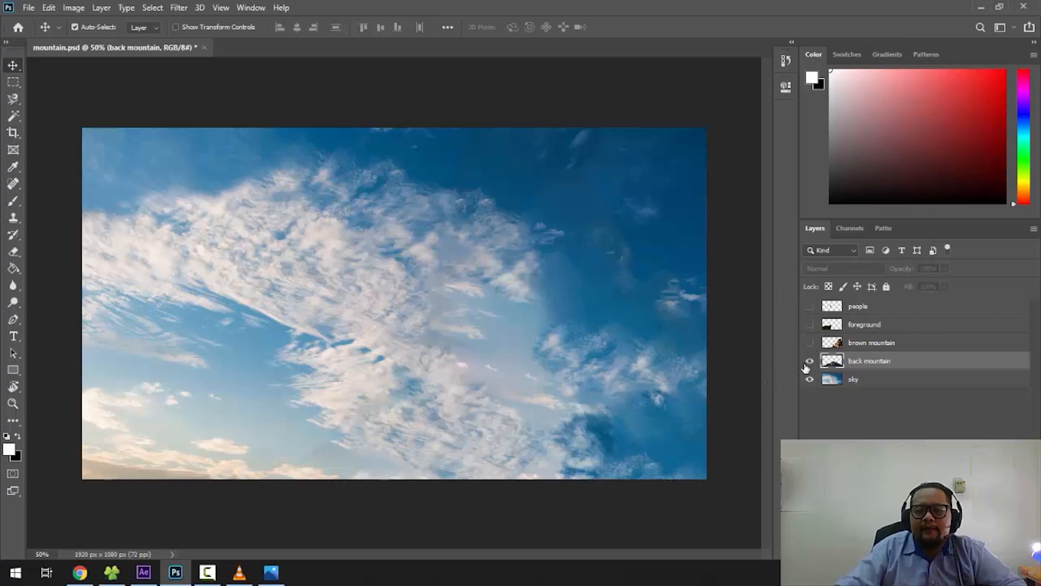
pyautogui.moveTo(807, 368); pyautogui.dragTo(809, 354)
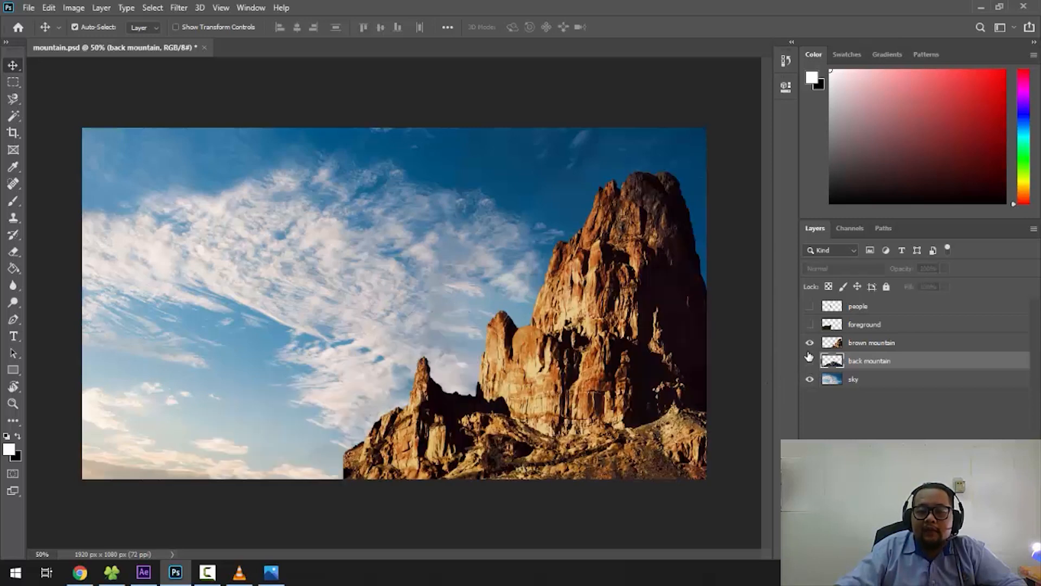
pyautogui.click(808, 361)
pyautogui.click(810, 326)
pyautogui.click(809, 307)
pyautogui.click(809, 307)
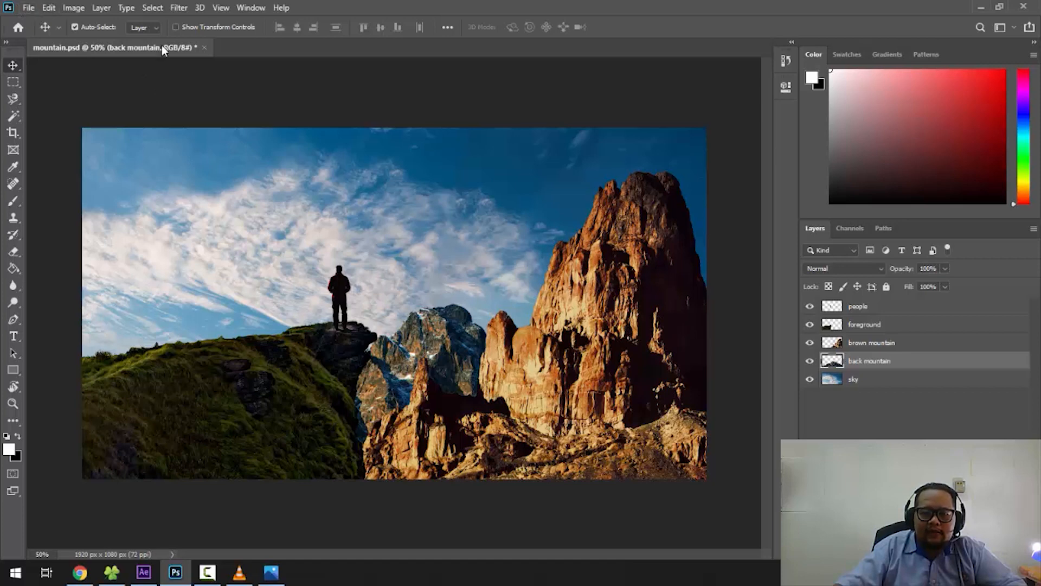
# - Create a new document from the Film & Video preset HDTV 1080p, 1920 x 1080 px at 72 ppi
pyautogui.click(34, 12)
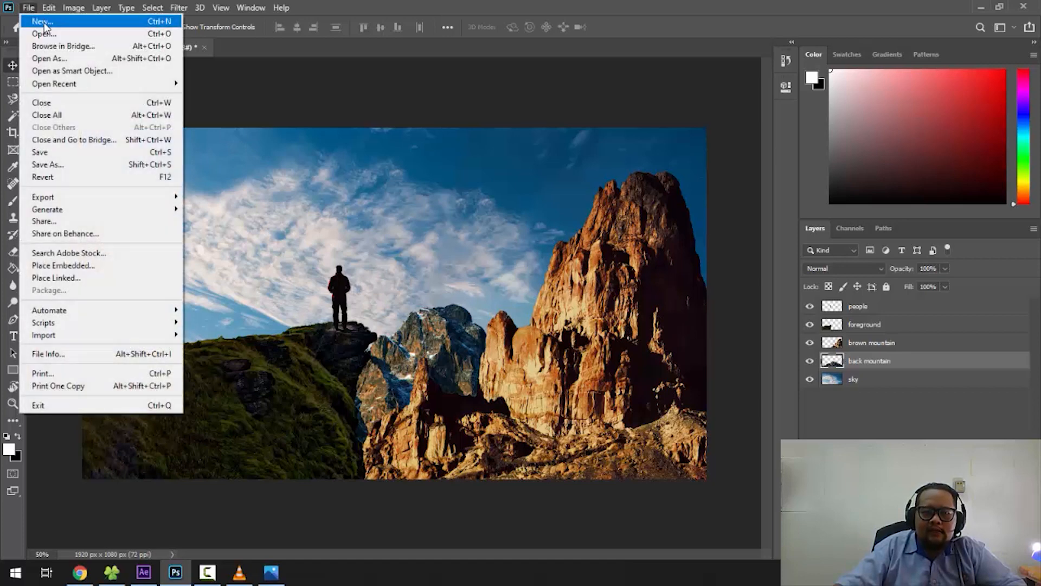
pyautogui.click(41, 24)
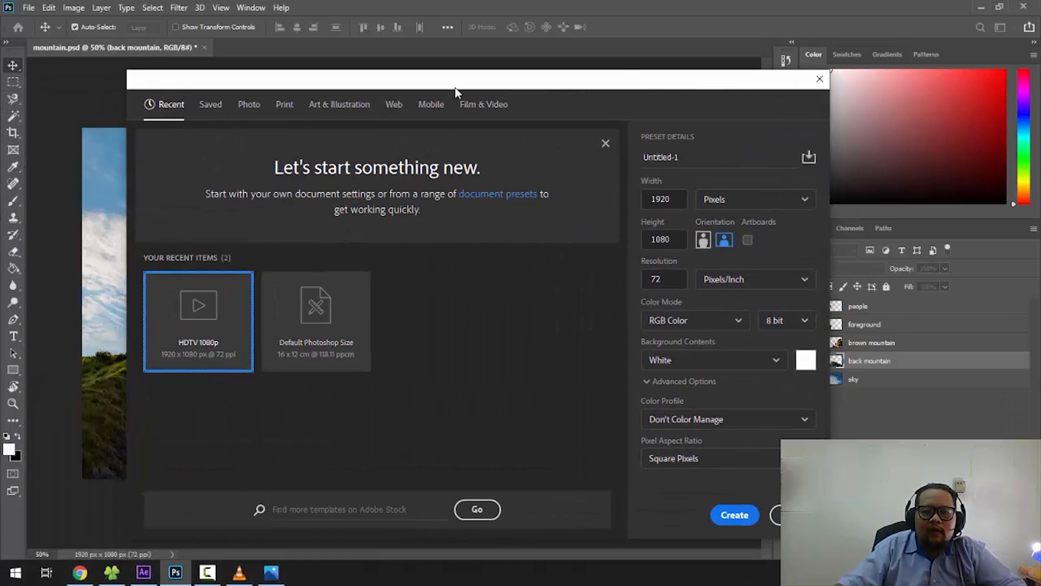
pyautogui.moveTo(456, 92); pyautogui.dragTo(485, 64)
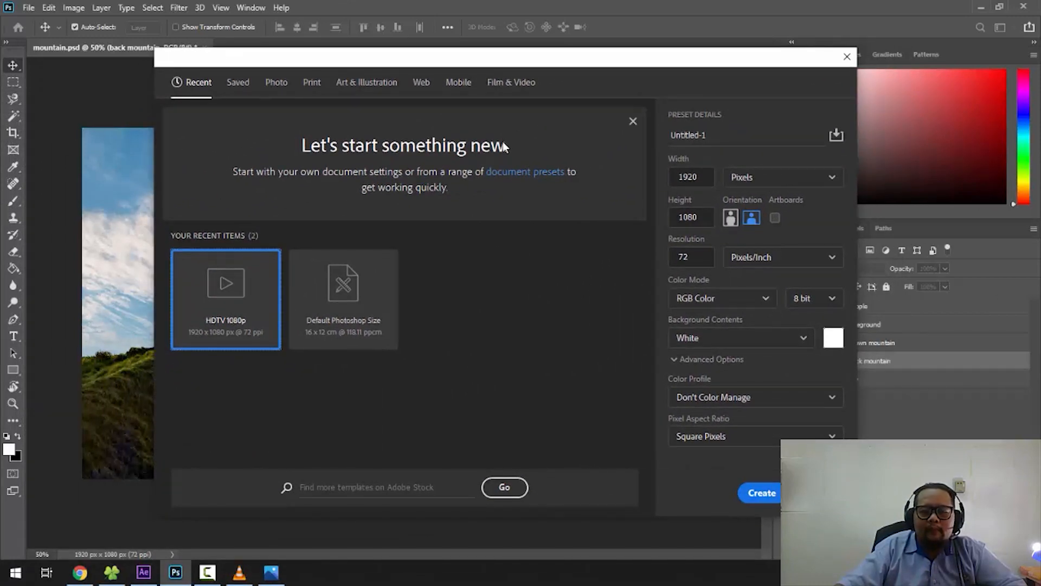
pyautogui.click(516, 90)
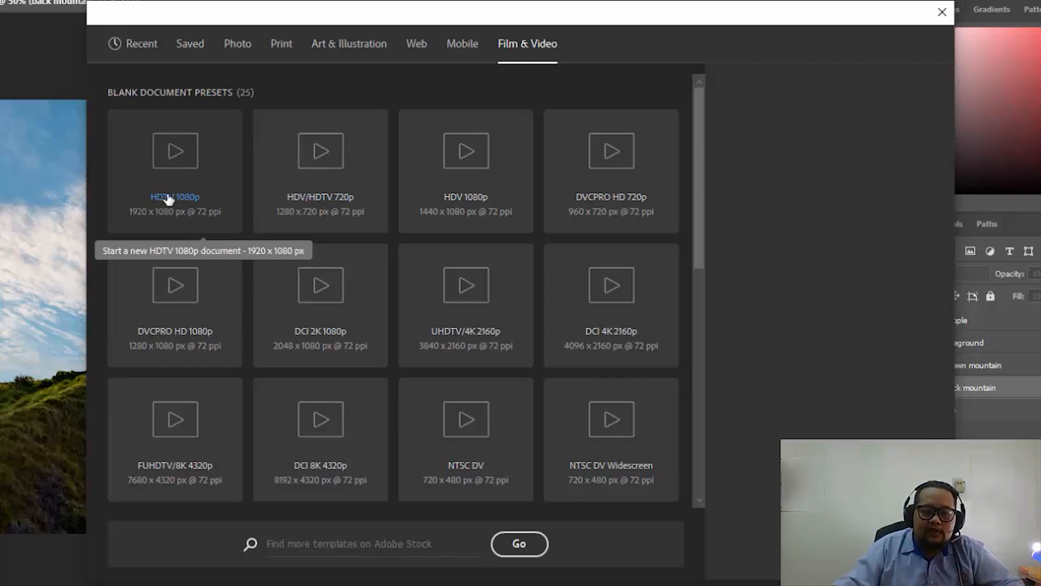
pyautogui.click(187, 174)
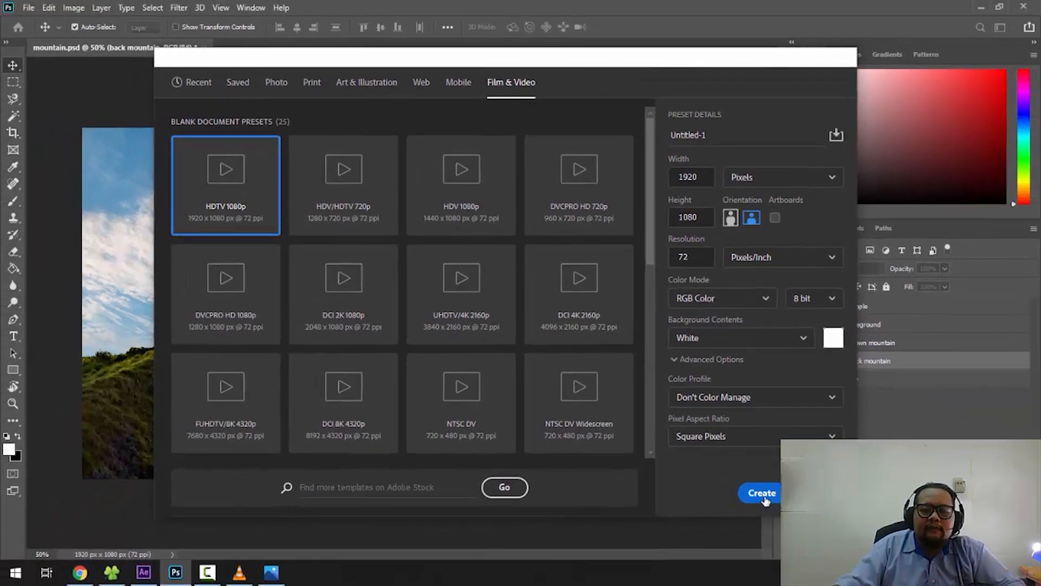
pyautogui.click(774, 513)
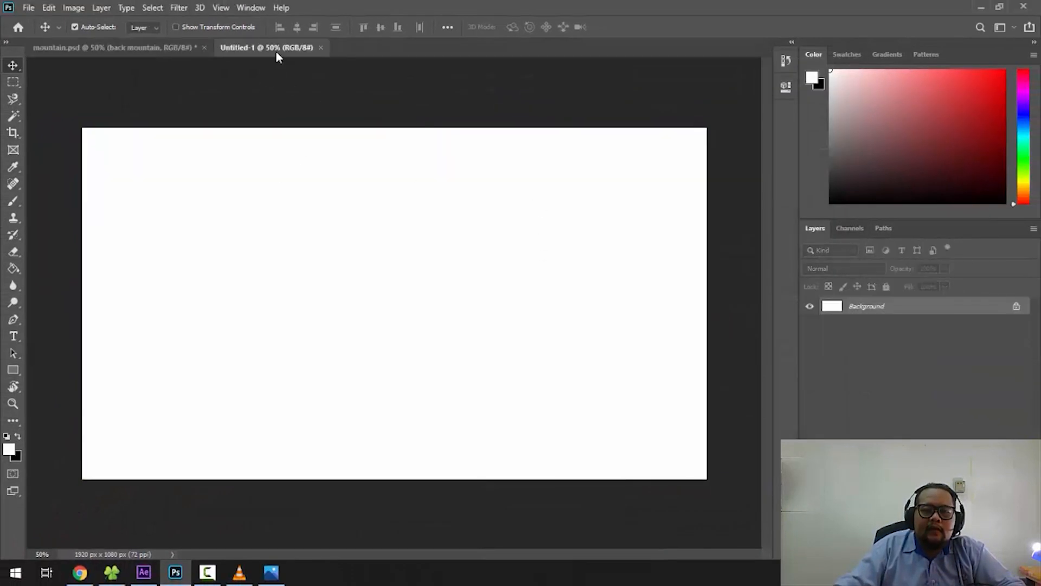
# - Float the blank document in its own window and place it so that mountain.psd stays reachable behind it
pyautogui.rightClick(276, 49)
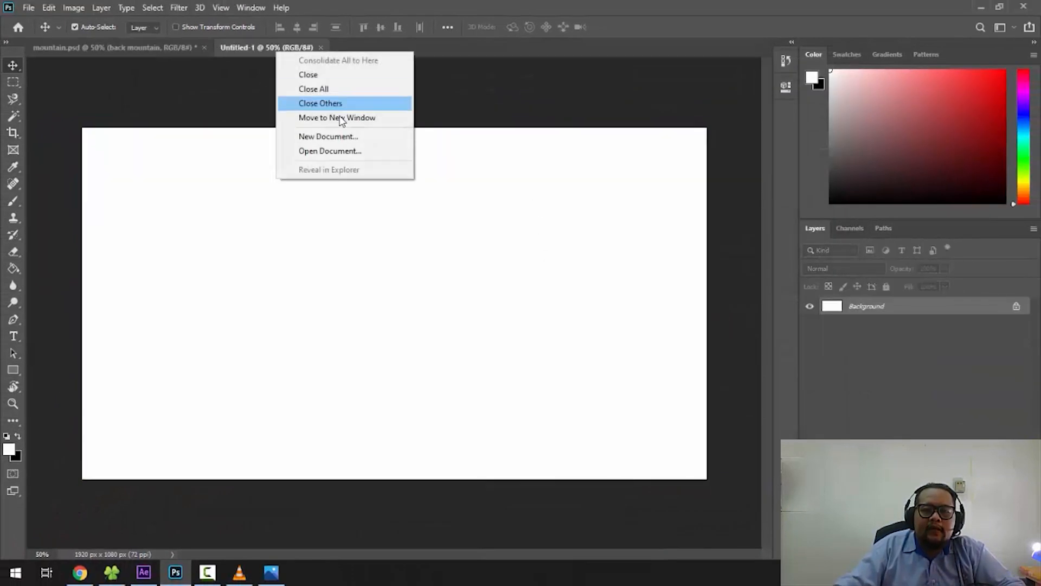
pyautogui.click(345, 117)
pyautogui.moveTo(309, 51); pyautogui.dragTo(451, 204)
# - Copy the sky layer from mountain.psd into the blank document and position it to fill the canvas
pyautogui.click(340, 176)
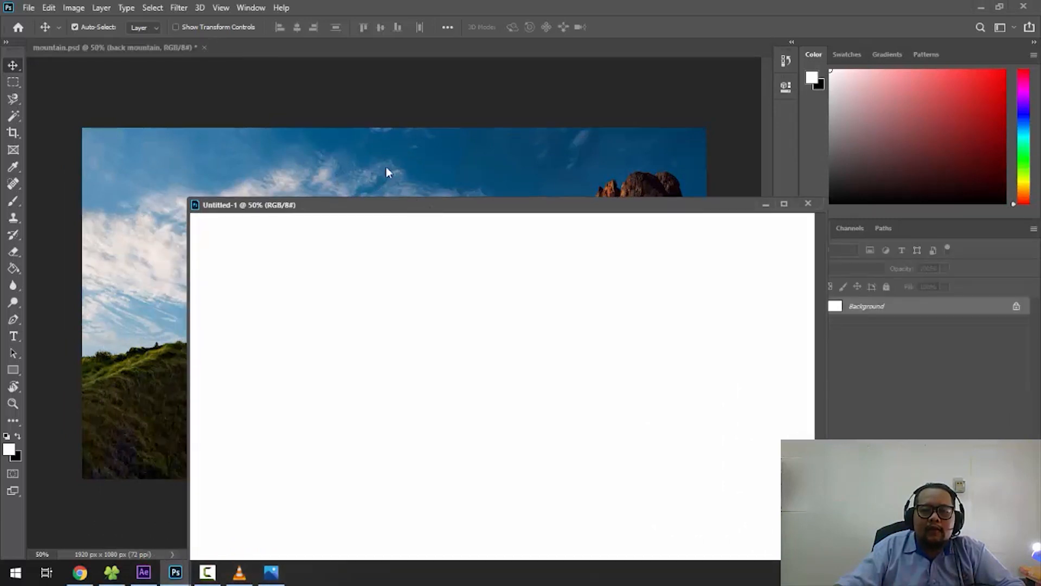
pyautogui.click(374, 152)
pyautogui.moveTo(383, 68); pyautogui.dragTo(486, 266)
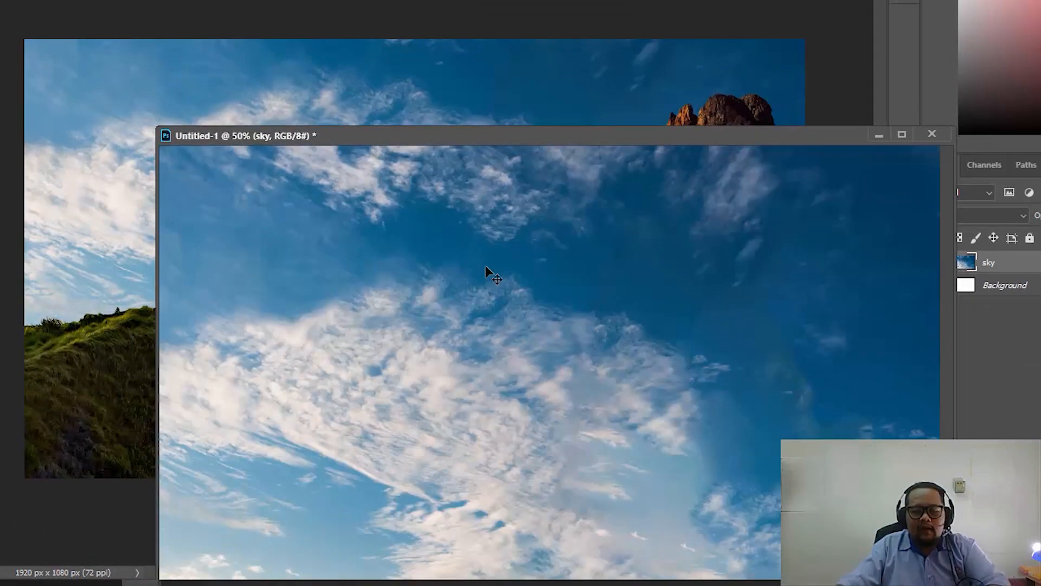
pyautogui.hotkey('ctrl', '-')
pyautogui.moveTo(528, 337); pyautogui.dragTo(597, 272)
# - Copy the back mountain layer from mountain.psd into the new document and position it along the lower part of the sky
pyautogui.click(525, 64)
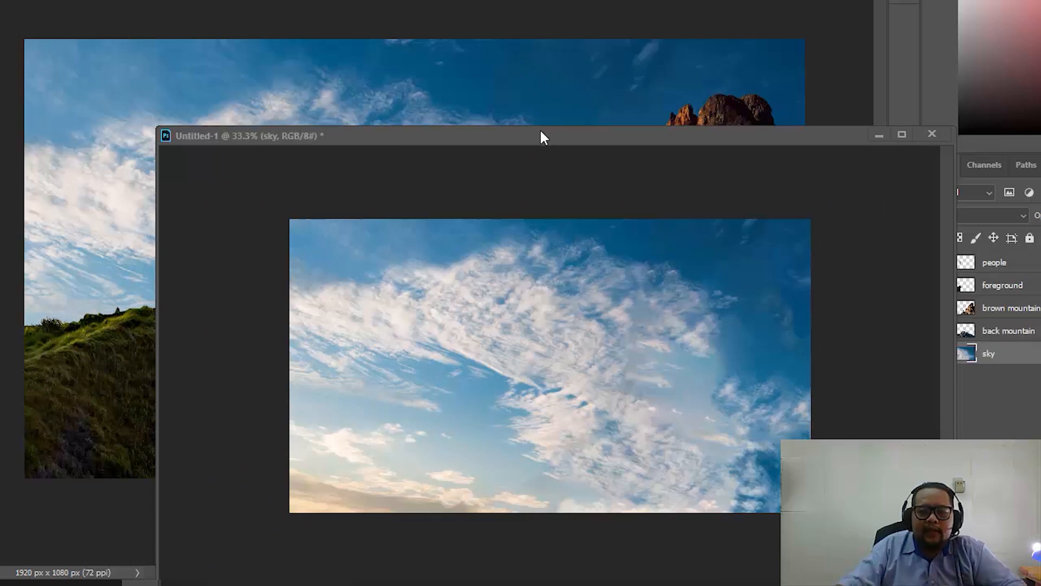
pyautogui.moveTo(541, 135); pyautogui.dragTo(436, 396)
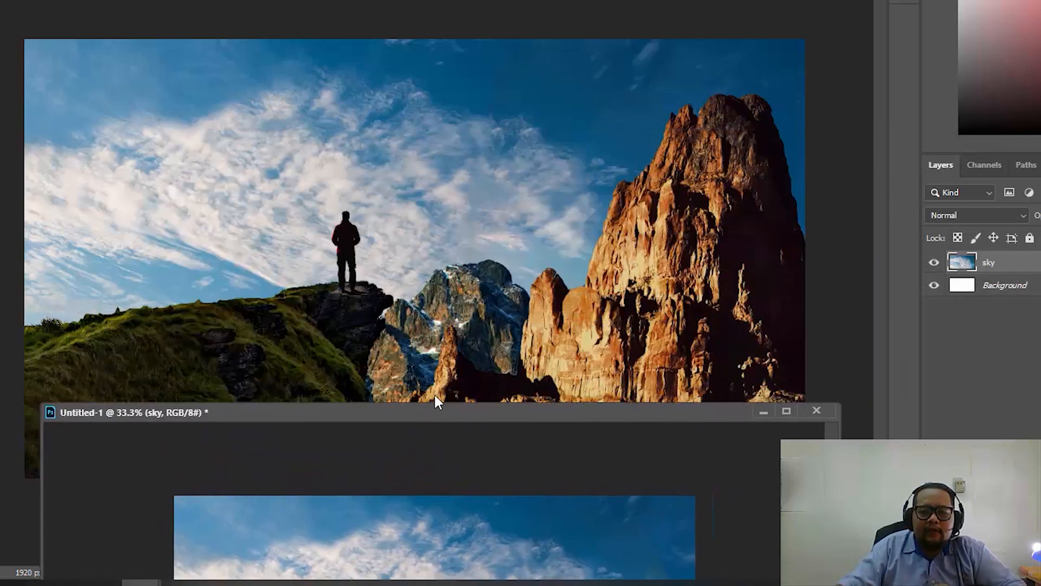
pyautogui.click(451, 301)
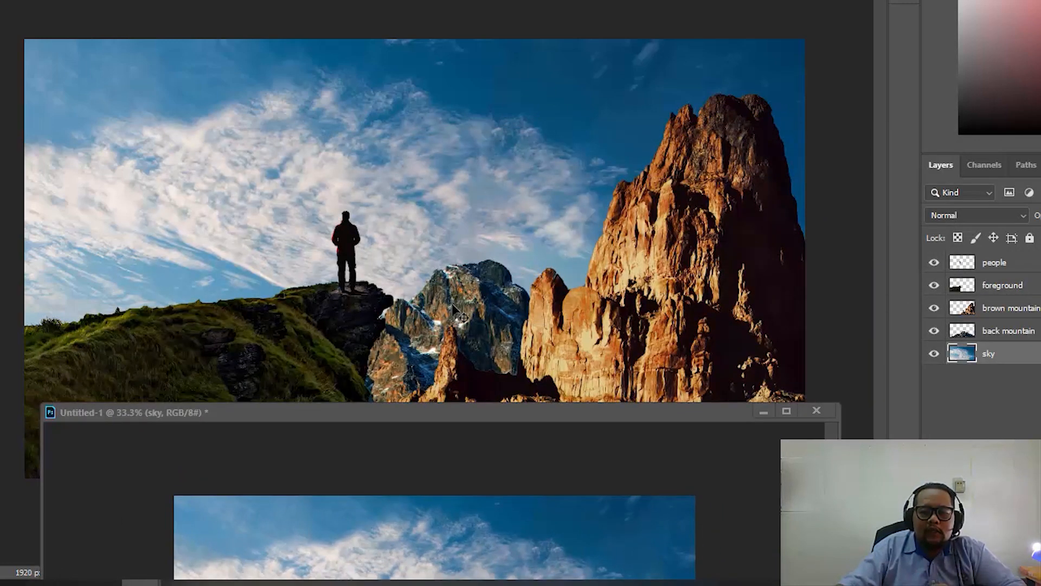
pyautogui.click(465, 302)
pyautogui.click(935, 331)
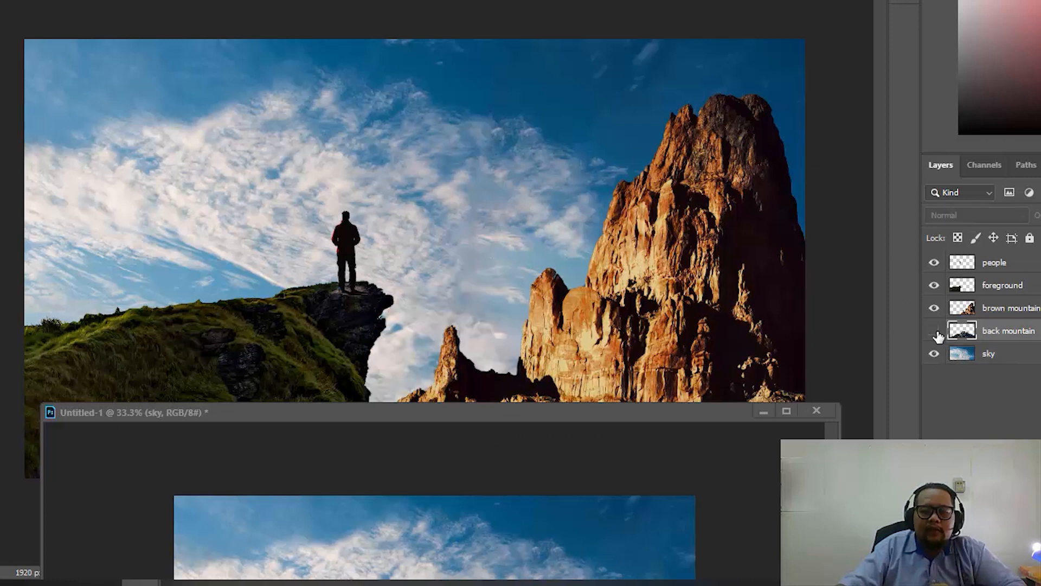
pyautogui.click(935, 331)
pyautogui.moveTo(482, 325); pyautogui.dragTo(460, 501)
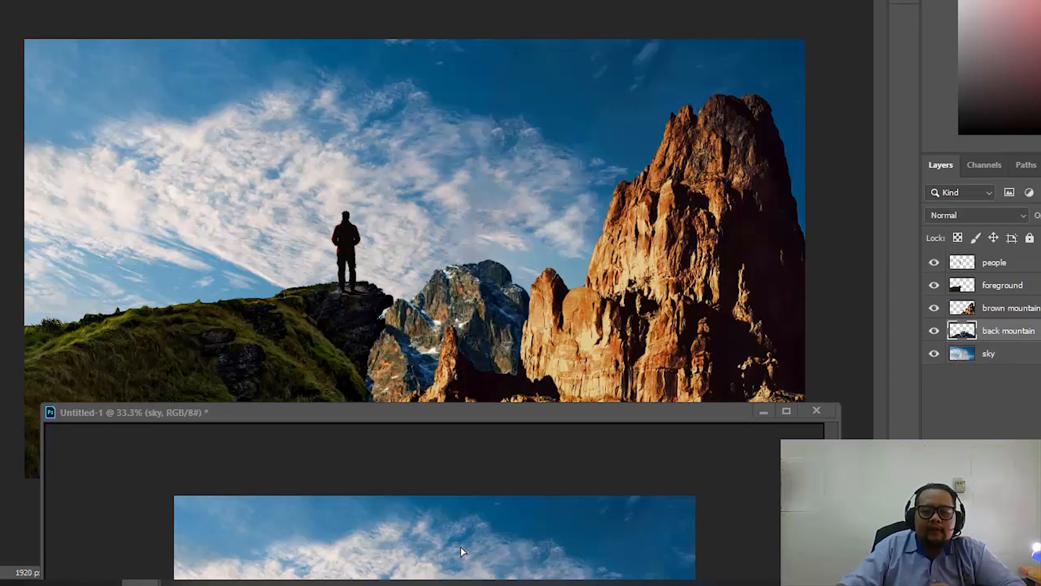
pyautogui.moveTo(461, 551); pyautogui.dragTo(461, 551)
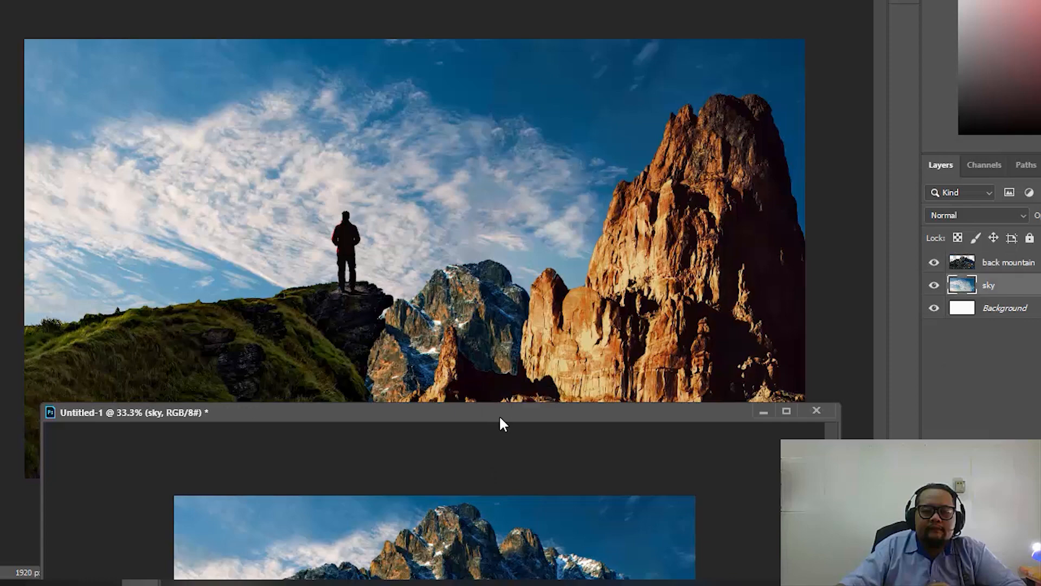
pyautogui.moveTo(499, 415); pyautogui.dragTo(499, 67)
pyautogui.moveTo(503, 252); pyautogui.dragTo(485, 328)
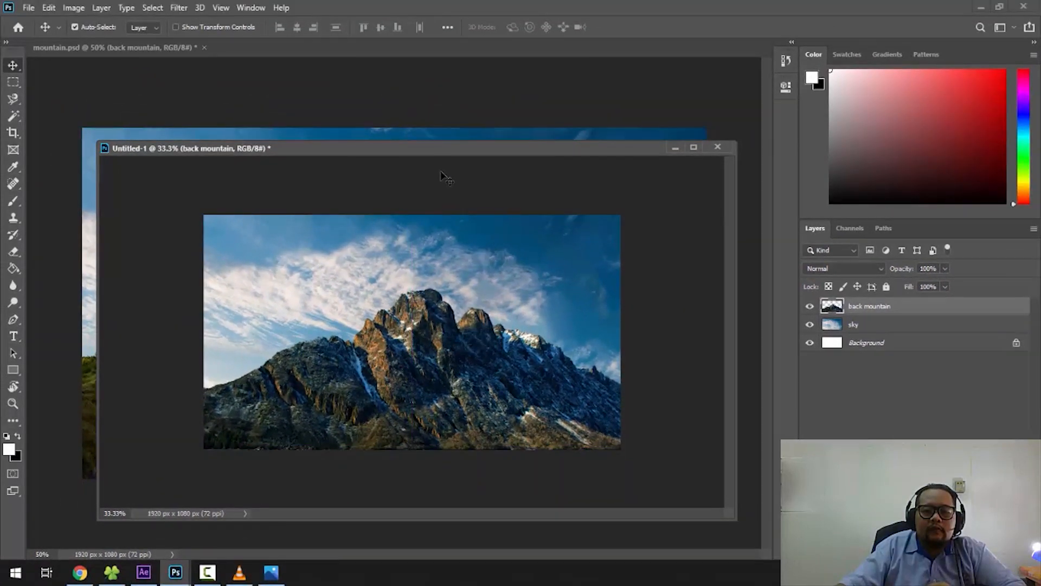
# - Copy the brown mountain layer from mountain.psd into the new document
pyautogui.moveTo(445, 157); pyautogui.dragTo(499, 324)
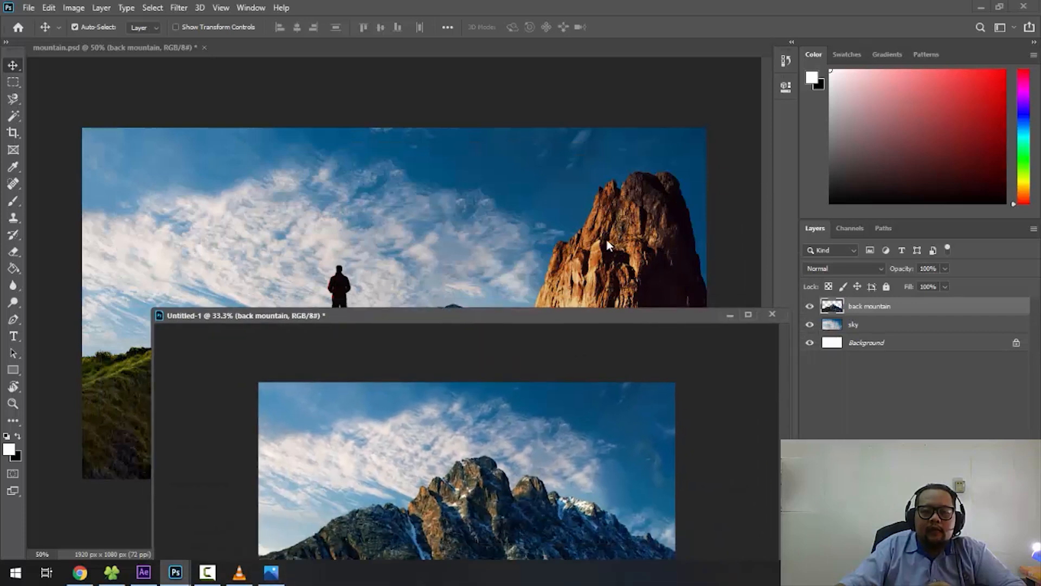
pyautogui.click(618, 222)
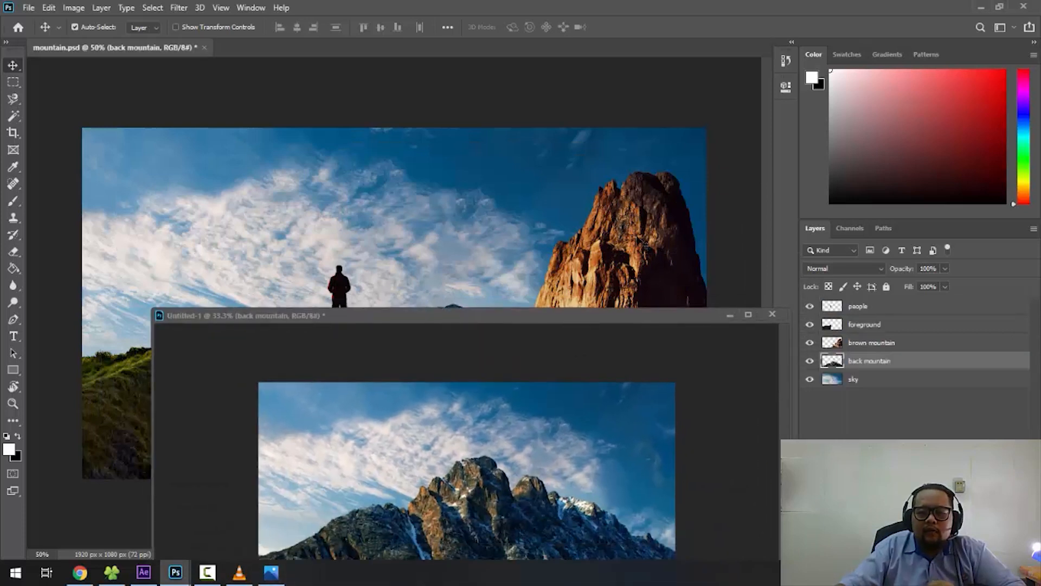
pyautogui.moveTo(640, 231); pyautogui.dragTo(552, 501)
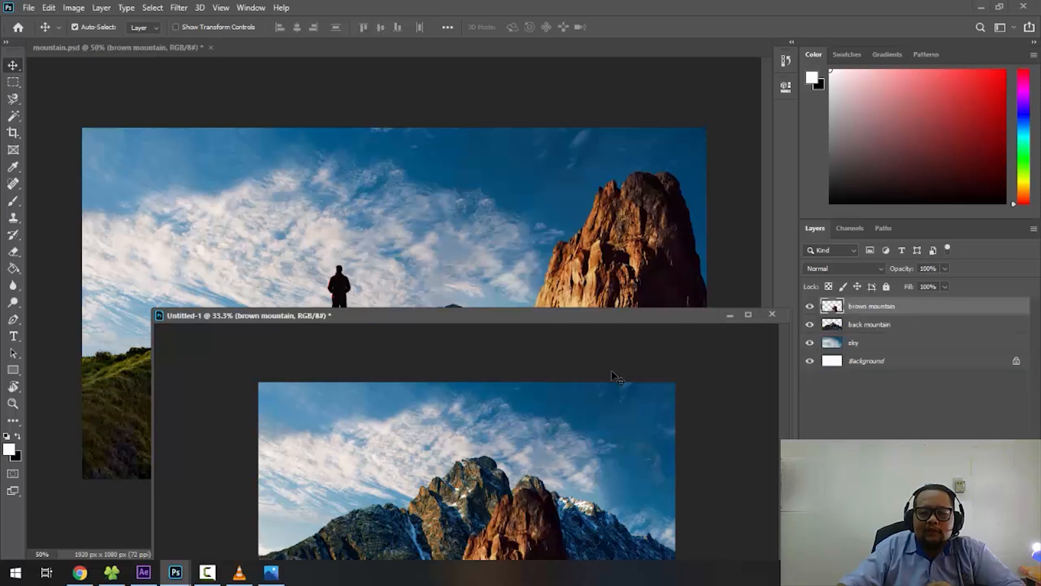
pyautogui.click(628, 259)
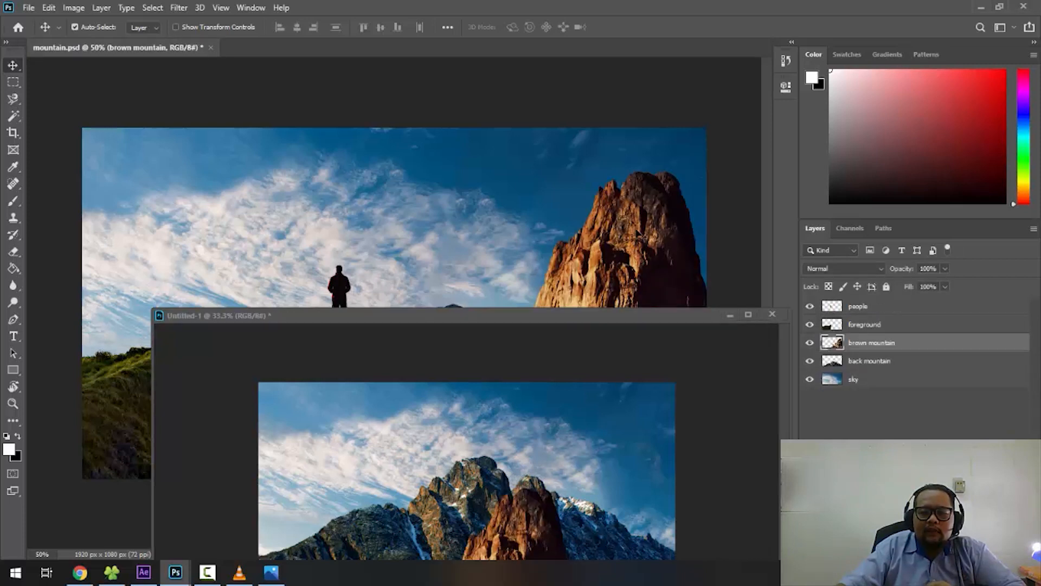
pyautogui.moveTo(640, 233); pyautogui.dragTo(559, 497)
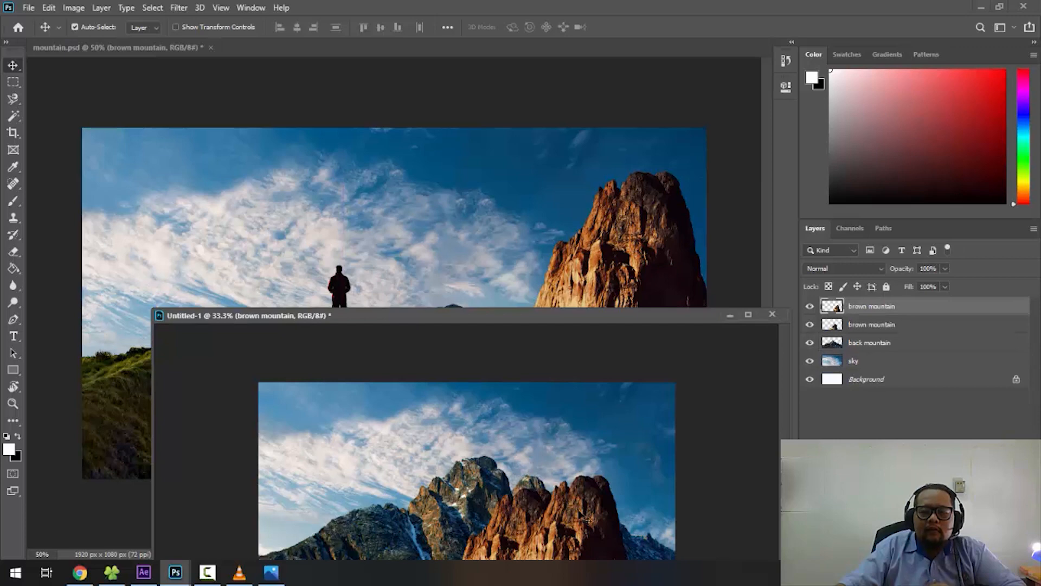
pyautogui.hotkey('ctrl', 'z')
# - Position the brown mountain on the right side of the canvas in front of the back mountain
pyautogui.moveTo(525, 315); pyautogui.dragTo(493, 111)
pyautogui.moveTo(504, 346); pyautogui.dragTo(591, 261)
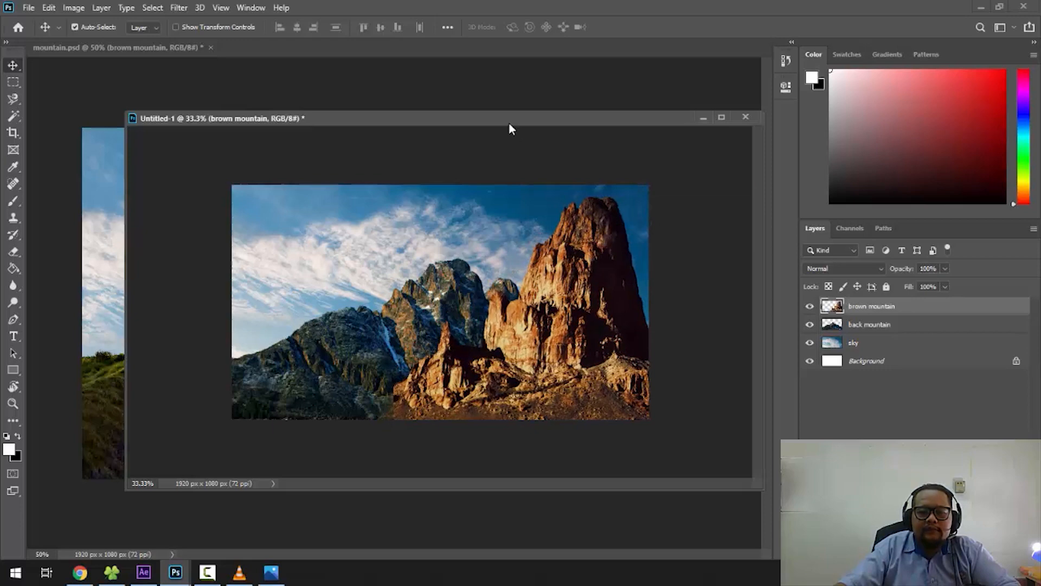
# - Copy the foreground cliff layer from mountain.psd into the new document, filling the lower left of the canvas
pyautogui.moveTo(510, 124); pyautogui.dragTo(546, 316)
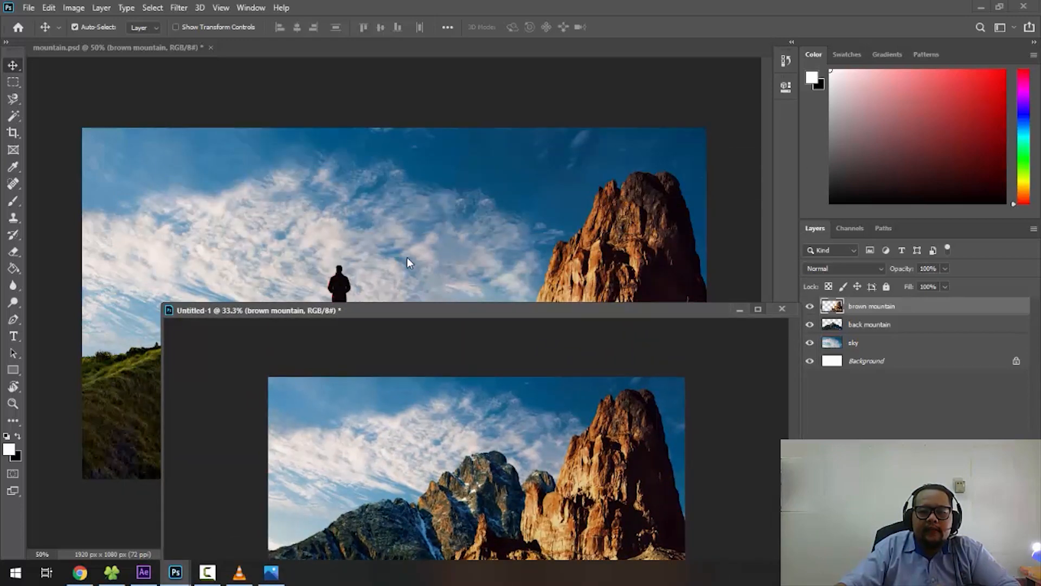
pyautogui.moveTo(244, 314); pyautogui.dragTo(396, 152)
pyautogui.click(197, 377)
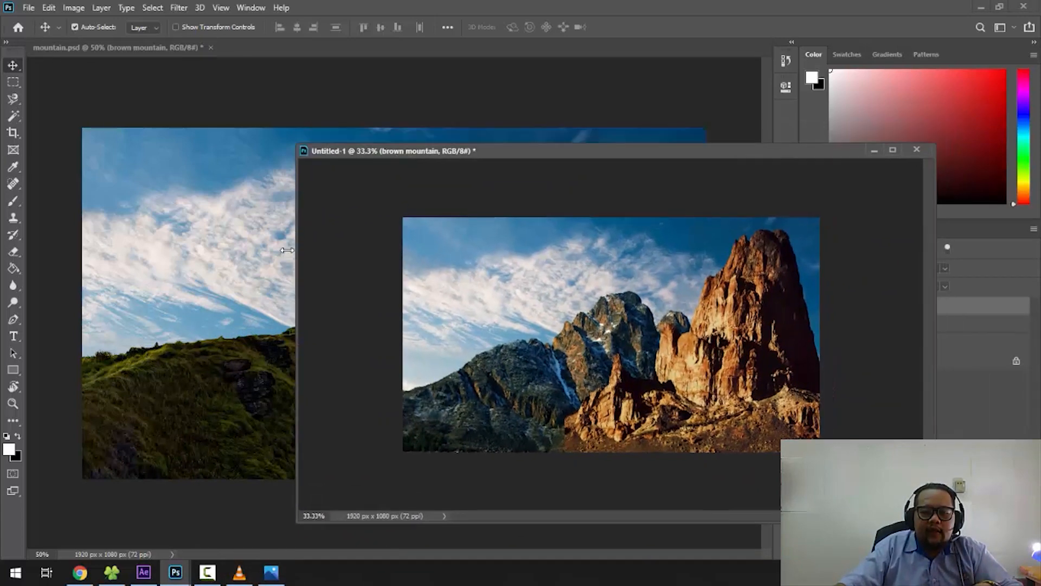
pyautogui.moveTo(145, 378); pyautogui.dragTo(472, 395)
pyautogui.click(216, 301)
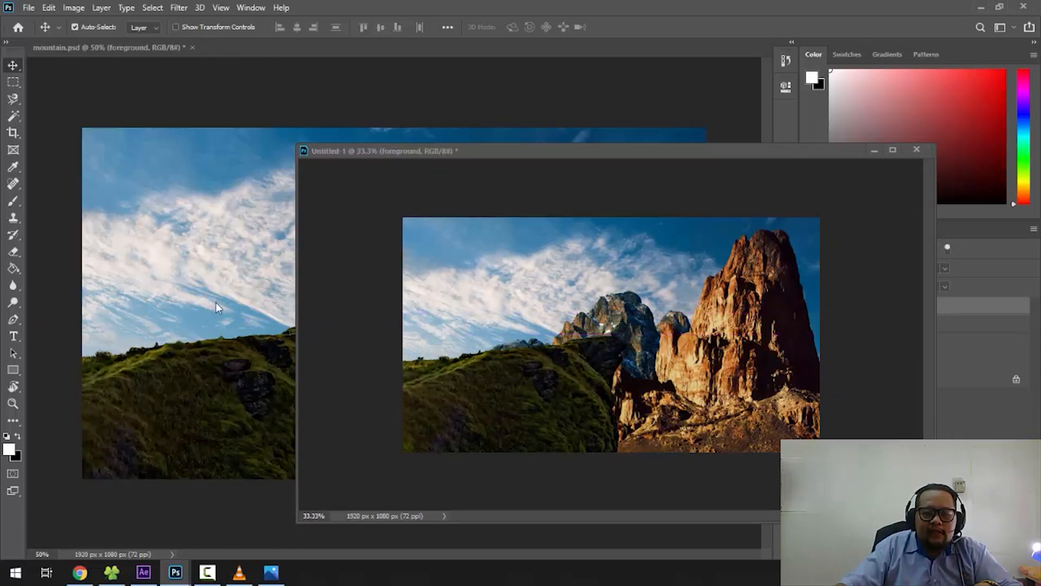
# - Copy the people layer from mountain.psd into the new document and show the whole composition
pyautogui.moveTo(436, 154); pyautogui.dragTo(279, 307)
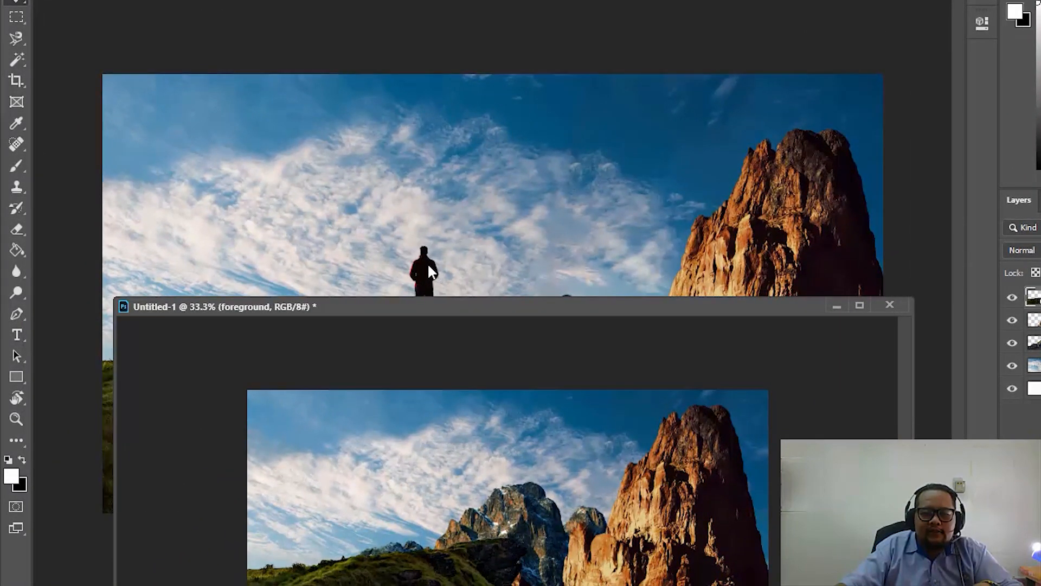
pyautogui.moveTo(428, 271); pyautogui.dragTo(515, 525)
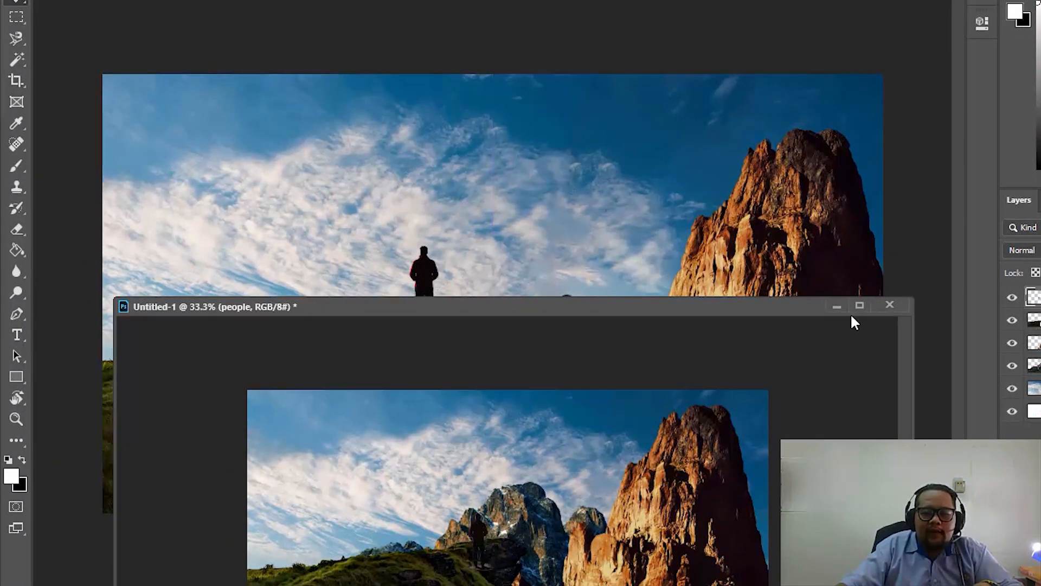
pyautogui.moveTo(739, 312); pyautogui.dragTo(712, 69)
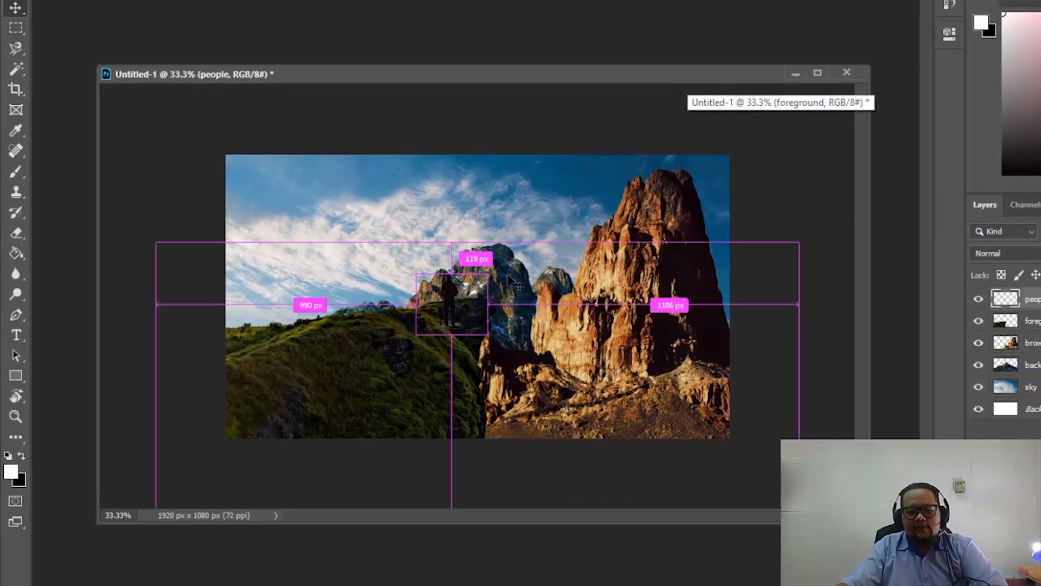
pyautogui.hotkey('ctrl', '+')
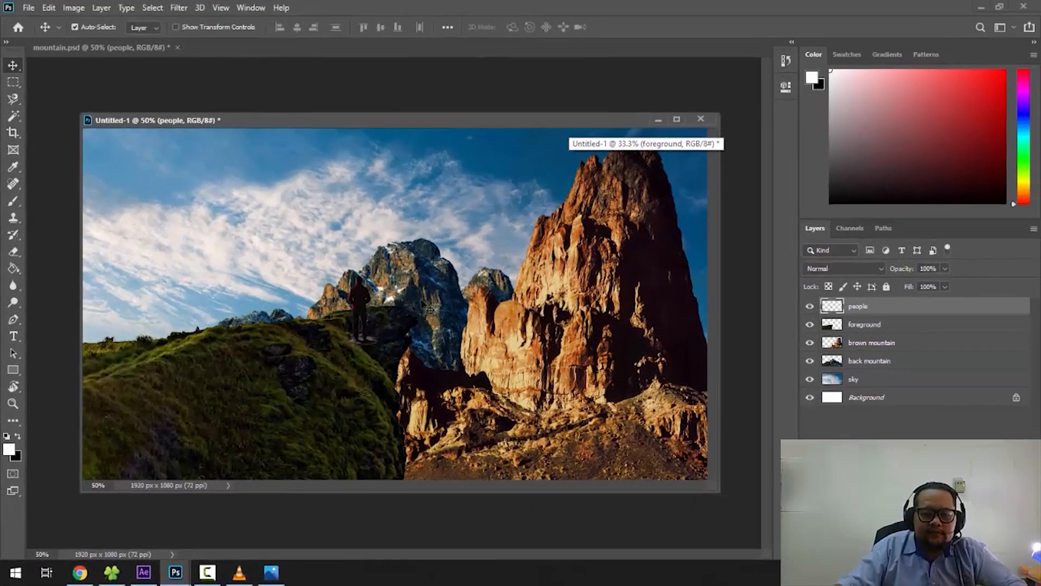
pyautogui.hotkey('ctrl', '-')
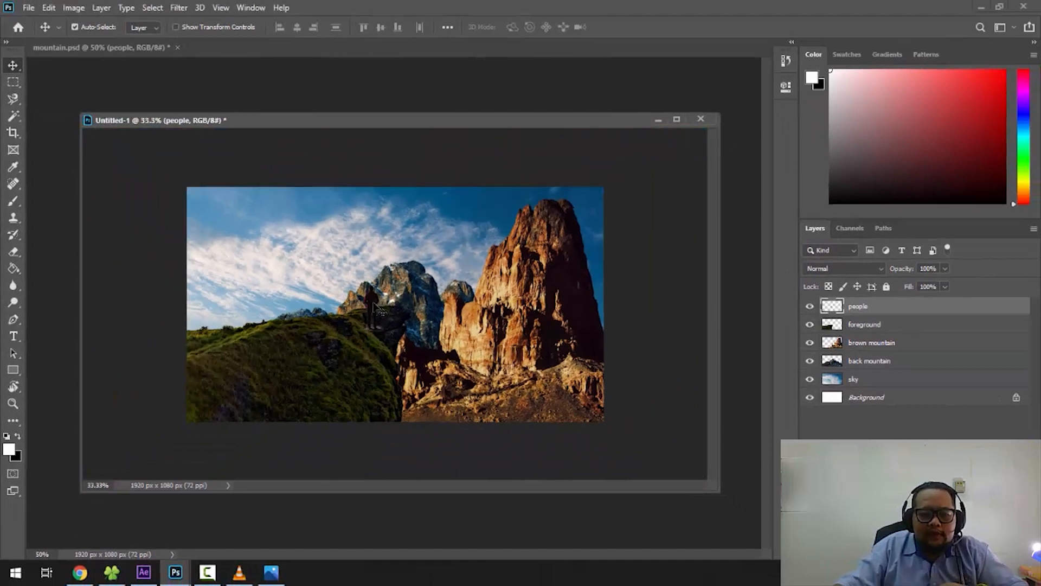
# - Move the person to stand at the cliff's edge and shift the brown mountain lower
pyautogui.moveTo(373, 300); pyautogui.dragTo(386, 279)
pyautogui.moveTo(530, 334); pyautogui.dragTo(541, 369)
# - Try the back mountain higher so that it rises behind the person, and check the figure's silhouette up close
pyautogui.moveTo(458, 315); pyautogui.dragTo(431, 263)
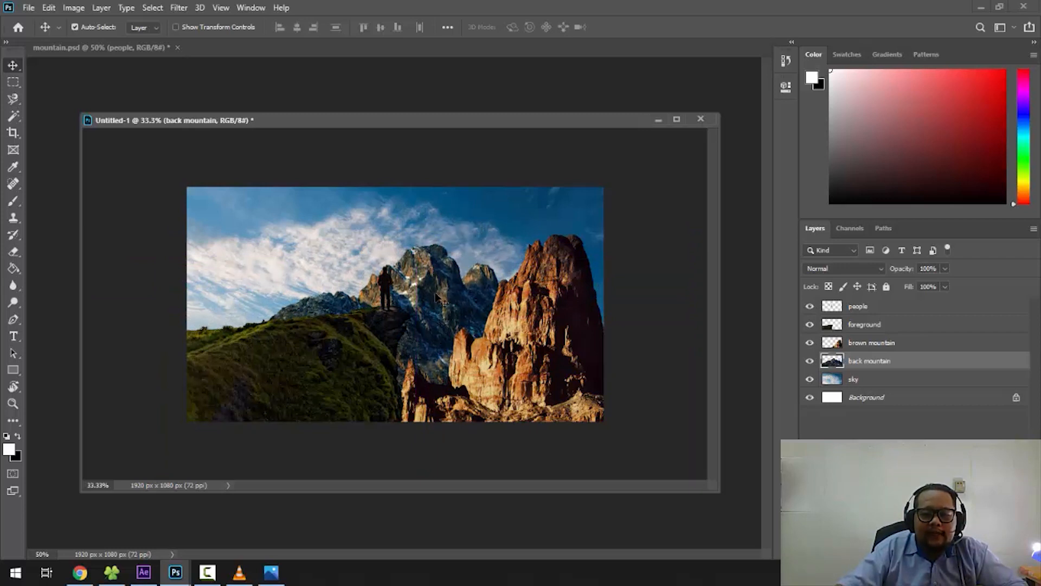
pyautogui.moveTo(438, 299); pyautogui.dragTo(401, 241)
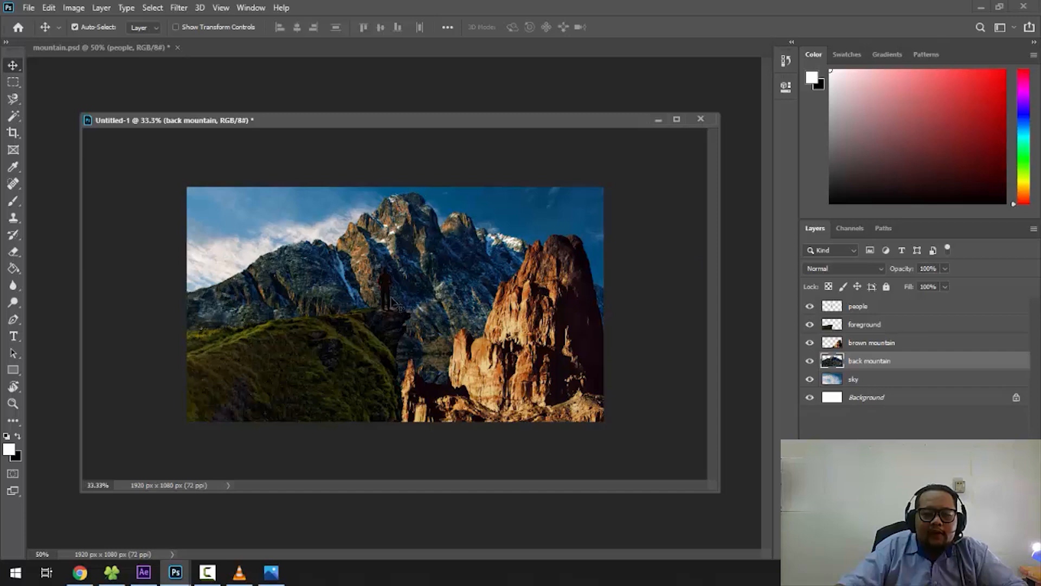
pyautogui.hotkey('ctrl', '+')
pyautogui.hotkey('ctrl', '+')
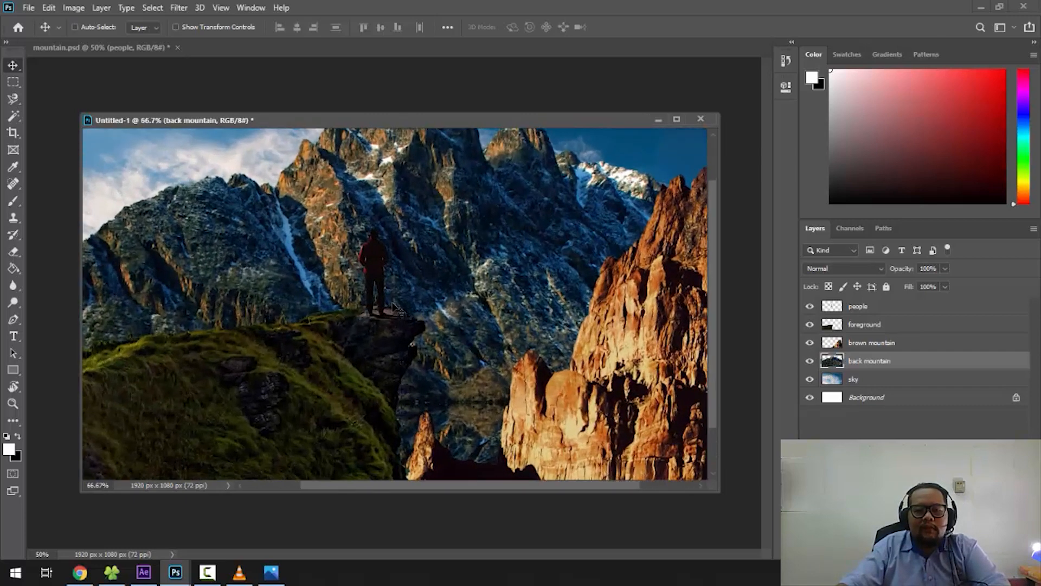
pyautogui.hotkey('ctrl', '+')
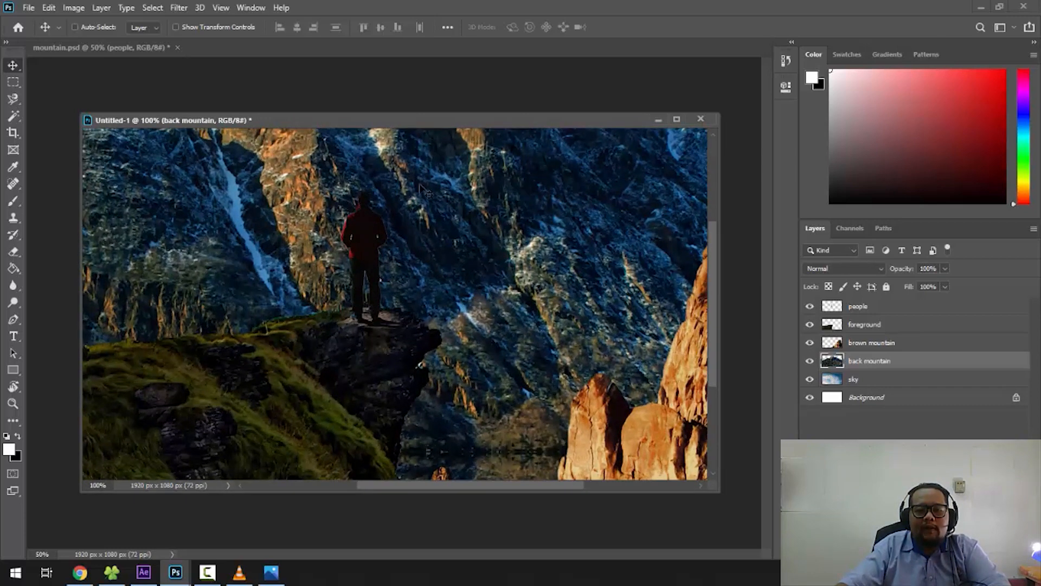
pyautogui.hotkey('ctrl', '-')
pyautogui.hotkey('ctrl', '-')
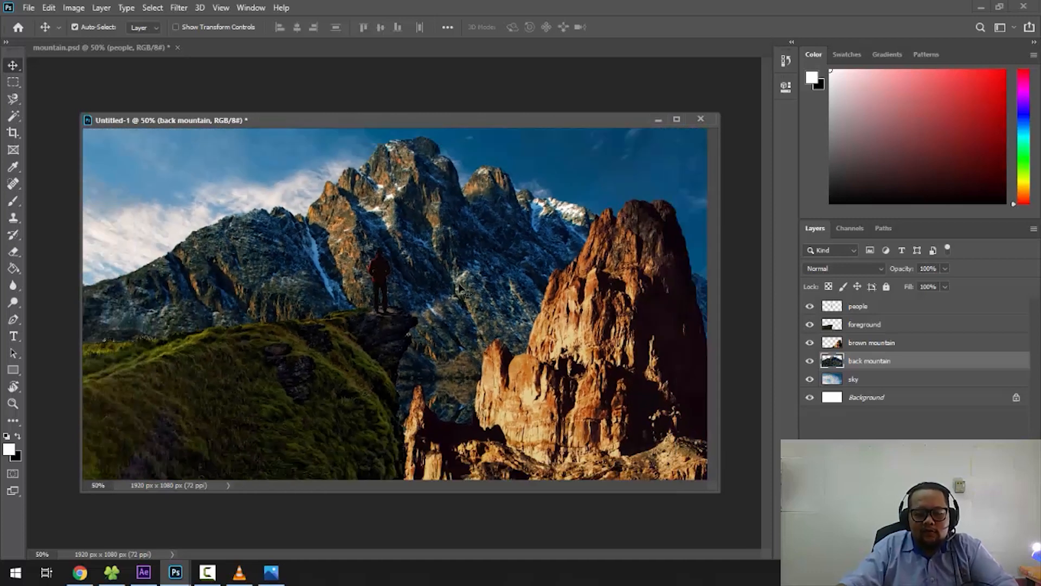
pyautogui.hotkey('ctrl', '-')
# - Lower the back mountain into the gap between the cliff and the brown mountain, leaving sky behind the person
pyautogui.moveTo(455, 281); pyautogui.dragTo(504, 339)
pyautogui.moveTo(494, 349); pyautogui.dragTo(494, 350)
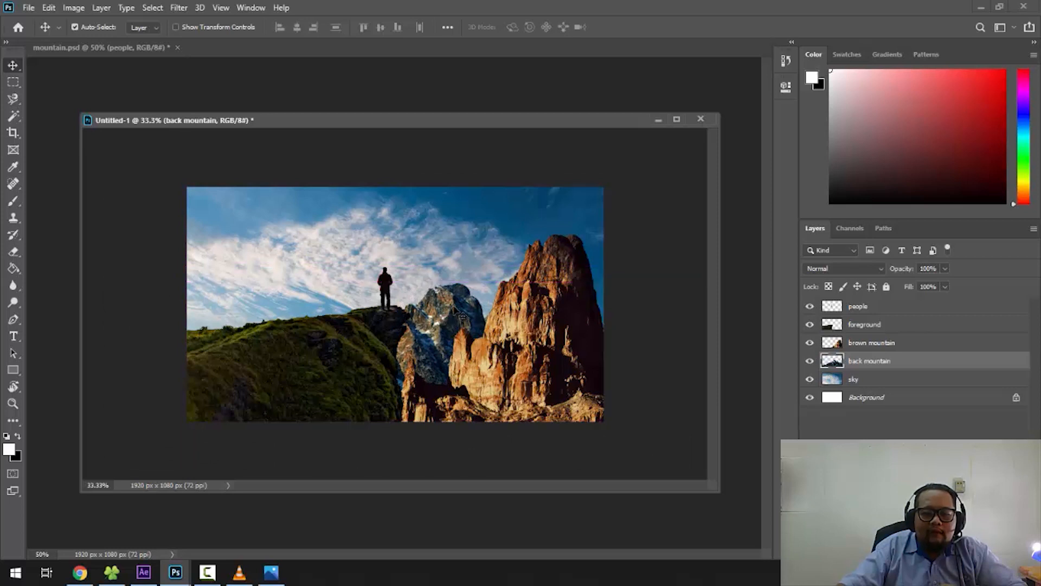
# - Shift the back mountain slightly left toward the person, and raise the brown mountain so its rocky base shows
pyautogui.moveTo(453, 311)
pyautogui.mouseDown()
pyautogui.moveTo(448, 324)
pyautogui.moveTo(451, 311)
pyautogui.moveTo(432, 293)
pyautogui.moveTo(442, 311)
pyautogui.mouseUp()
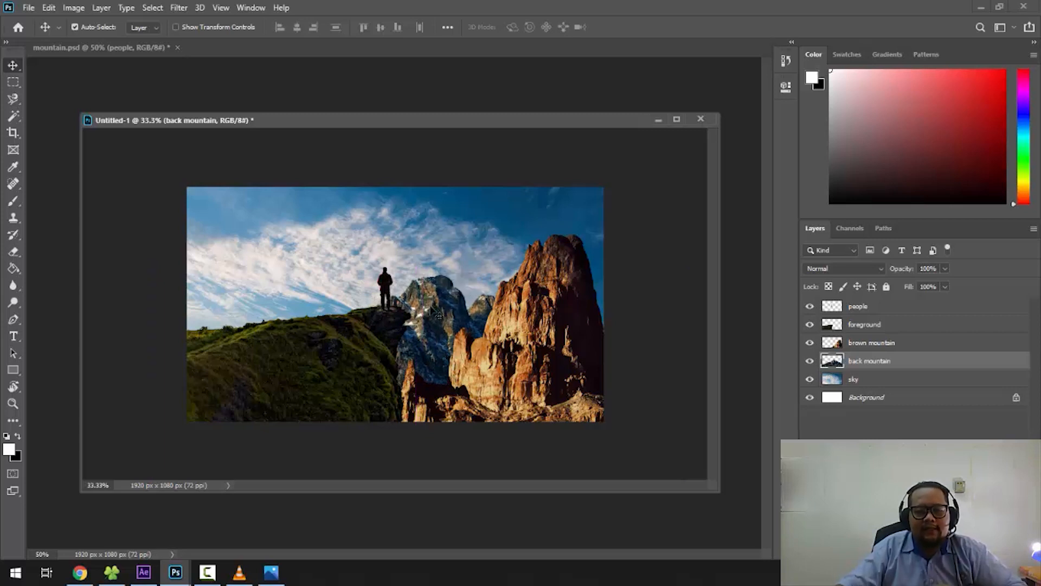
pyautogui.moveTo(548, 321); pyautogui.dragTo(535, 279)
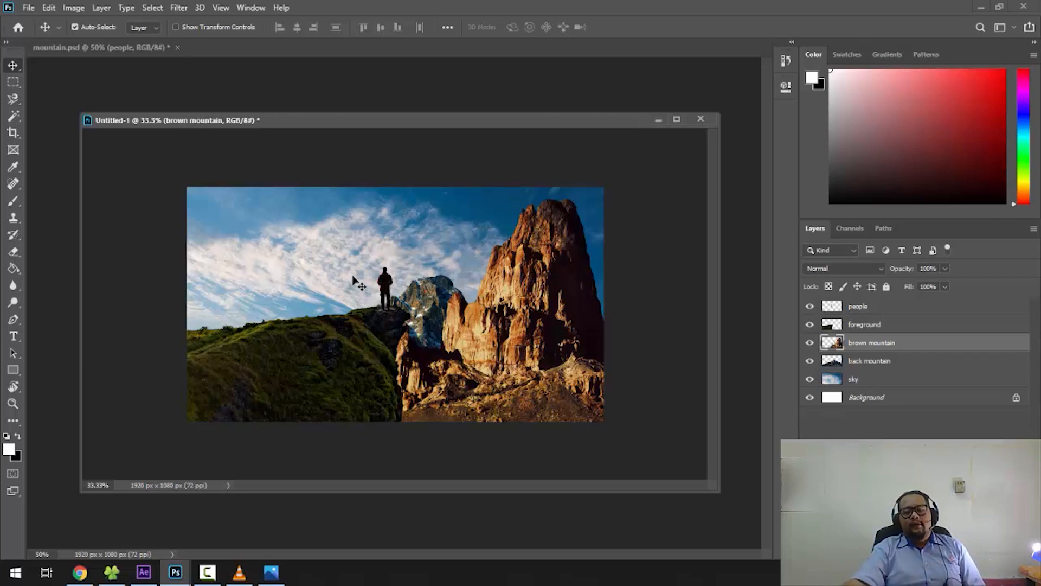
# - Hide the foreground, brown mountain, back mountain and sky layers to isolate the person on the white background
pyautogui.click(809, 325)
pyautogui.click(810, 342)
pyautogui.click(810, 361)
pyautogui.click(810, 379)
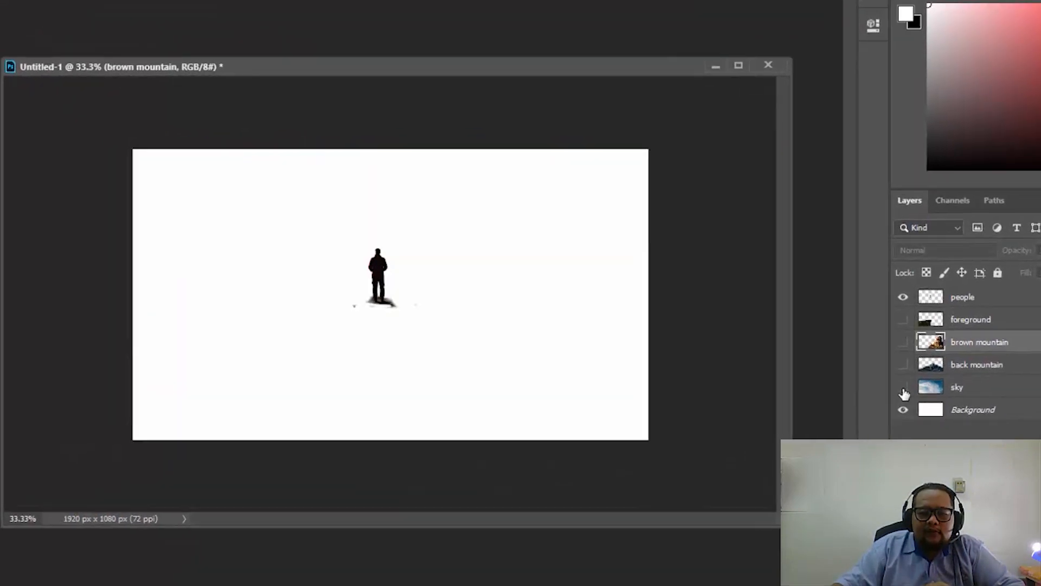
pyautogui.click(903, 387)
pyautogui.click(903, 368)
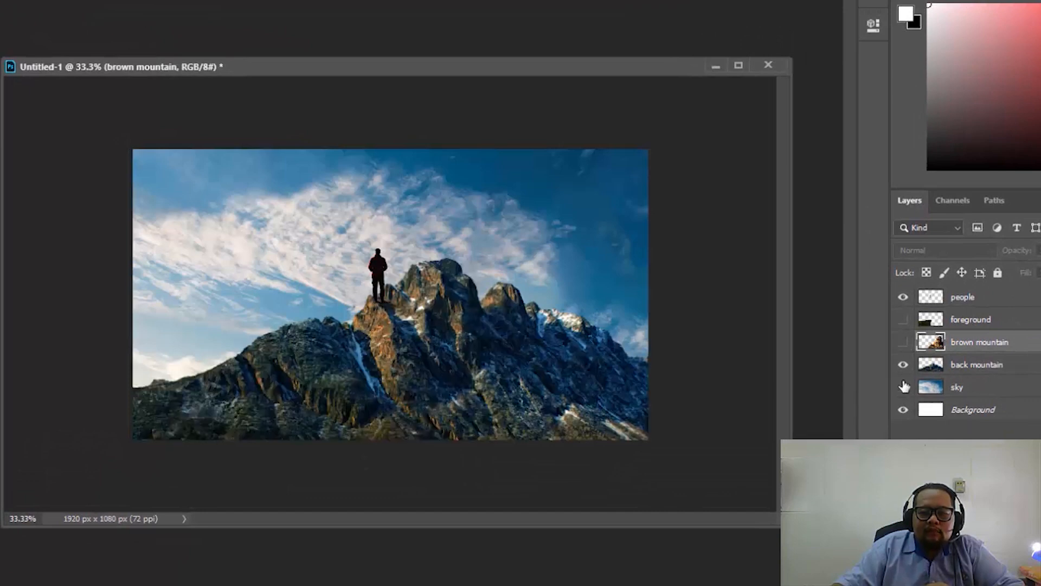
pyautogui.click(904, 382)
pyautogui.click(904, 373)
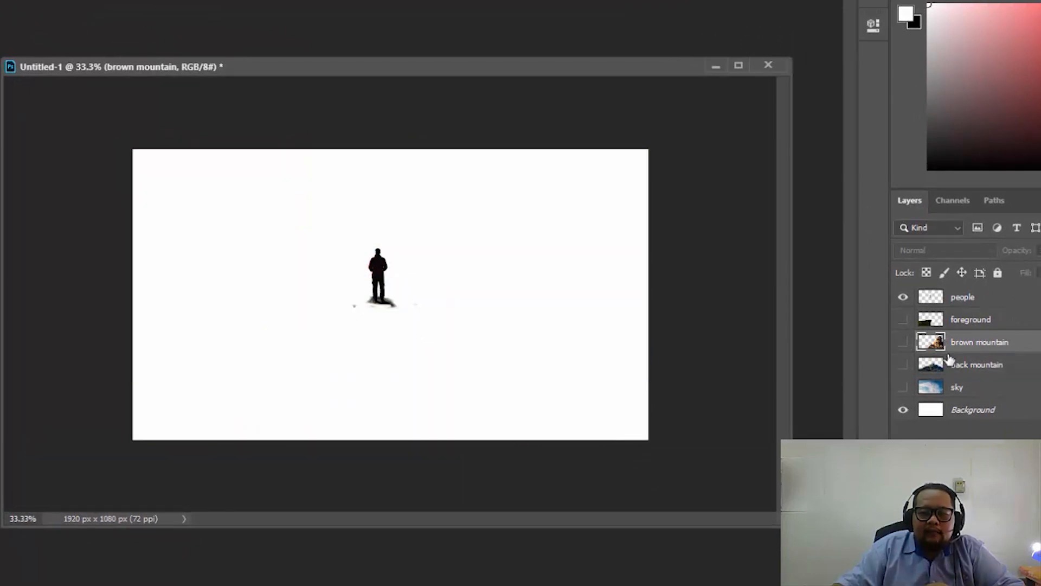
# - Erase the stray smudges around the patch of ground beneath the person's feet on the people layer
pyautogui.click(990, 305)
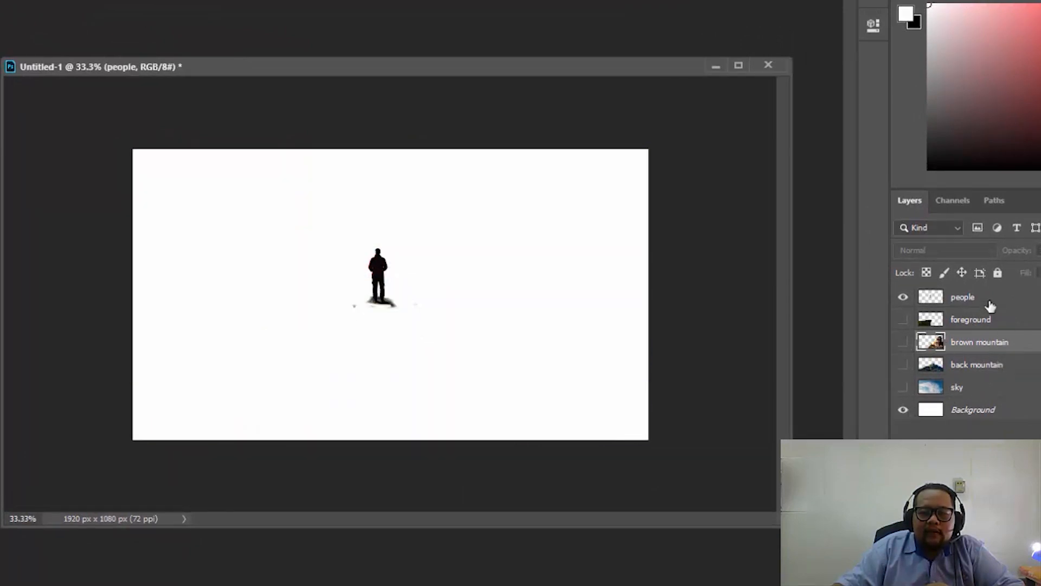
pyautogui.click(903, 300)
pyautogui.click(903, 300)
pyautogui.click(902, 300)
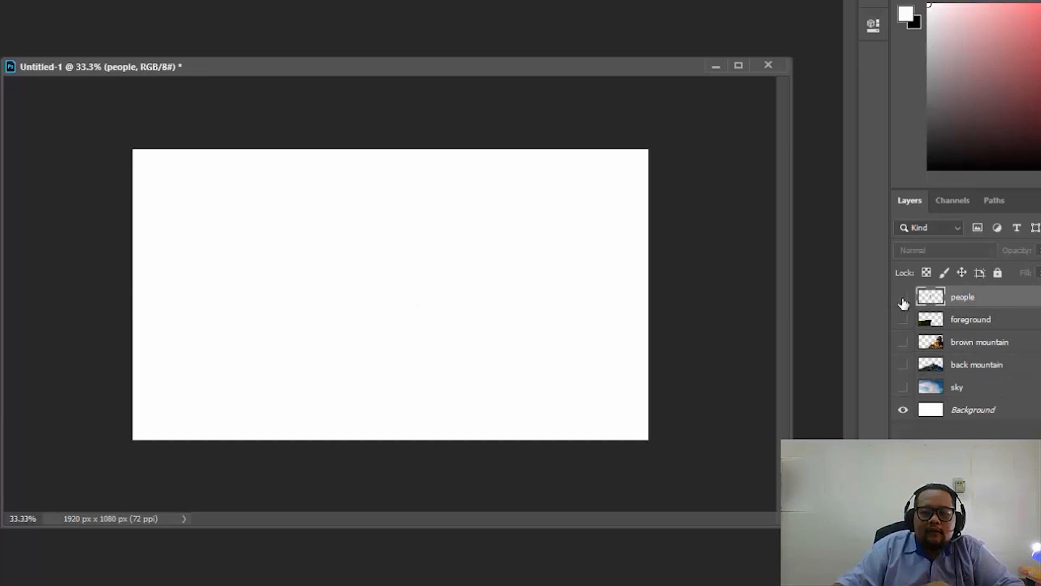
pyautogui.click(903, 300)
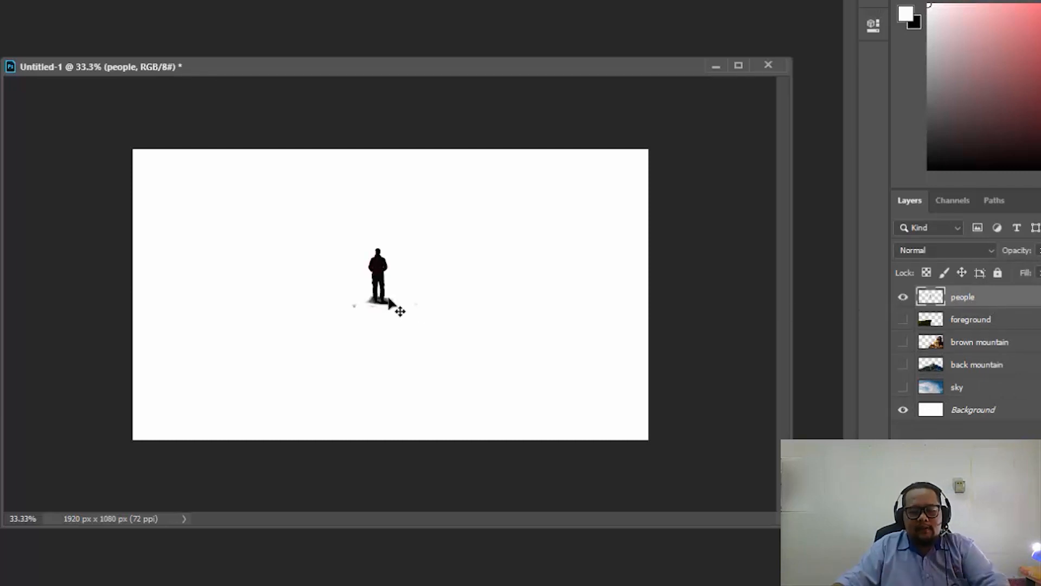
pyautogui.scroll(4, 400, 307)
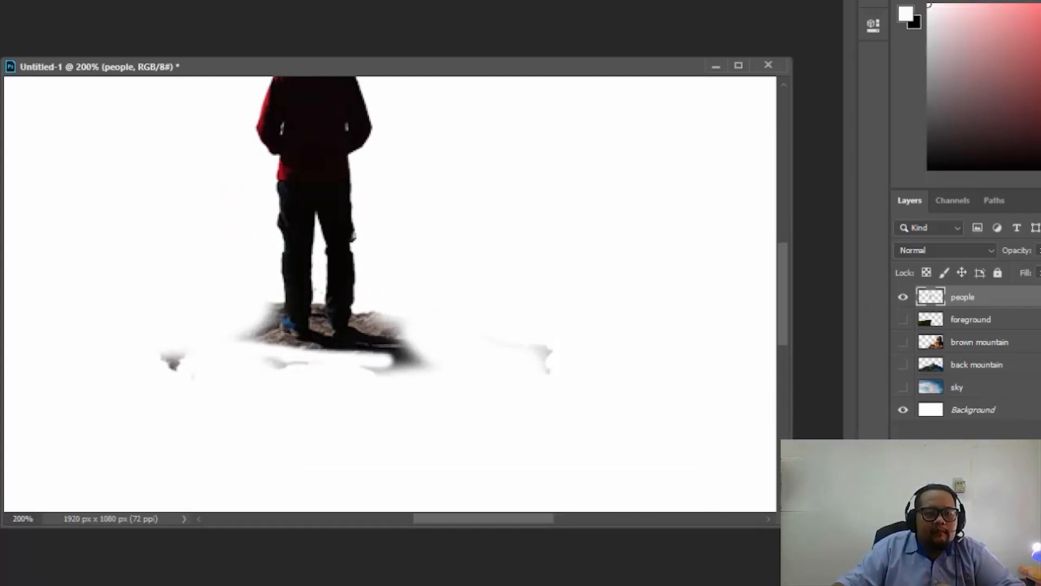
pyautogui.moveTo(176, 356)
pyautogui.mouseDown()
pyautogui.moveTo(256, 383)
pyautogui.moveTo(553, 375)
pyautogui.moveTo(553, 395)
pyautogui.moveTo(561, 343)
pyautogui.moveTo(405, 303)
pyautogui.mouseUp()
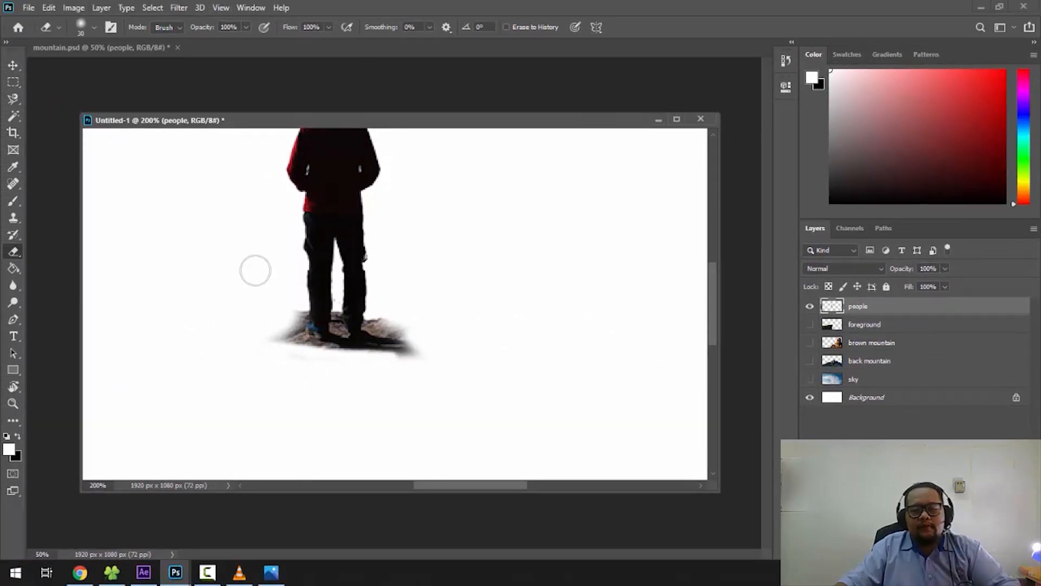
# - Show the foreground, brown mountain, back mountain and sky layers again and return to the Move tool
pyautogui.hotkey('ctrl', '-')
pyautogui.hotkey('ctrl', '-')
pyautogui.hotkey('ctrl', '-')
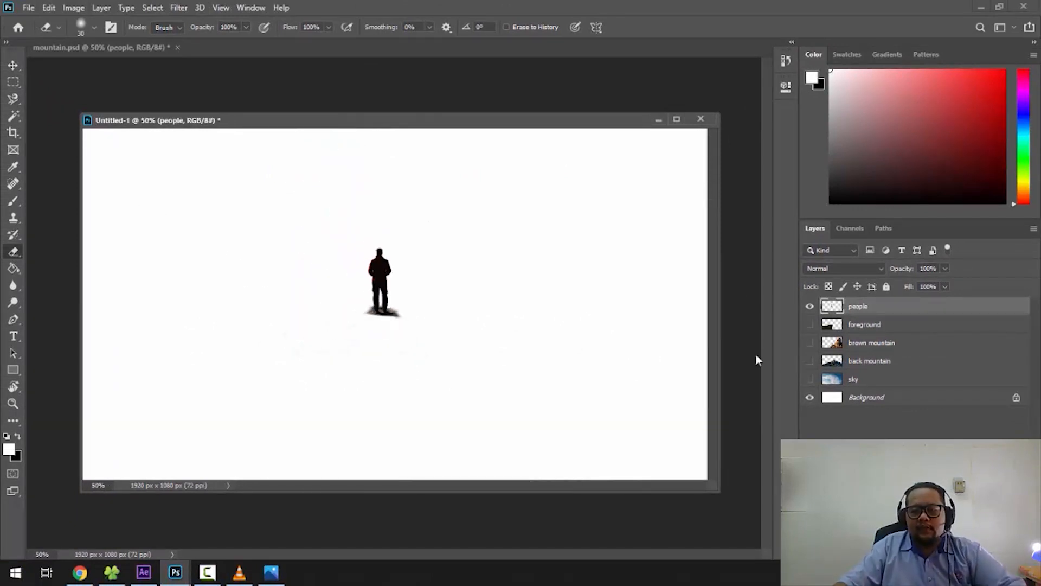
pyautogui.click(810, 324)
pyautogui.click(810, 342)
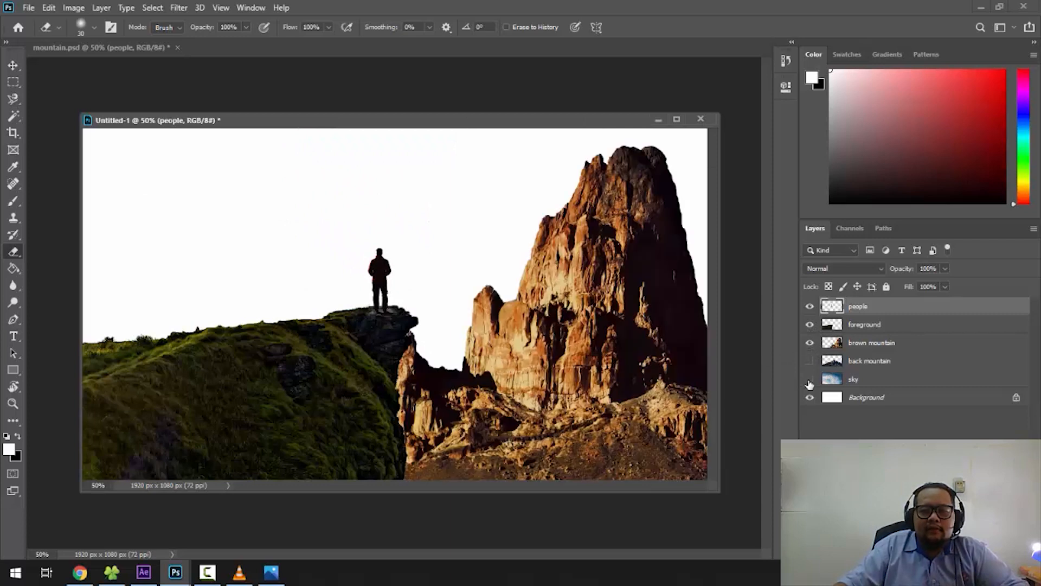
pyautogui.click(810, 361)
pyautogui.click(810, 379)
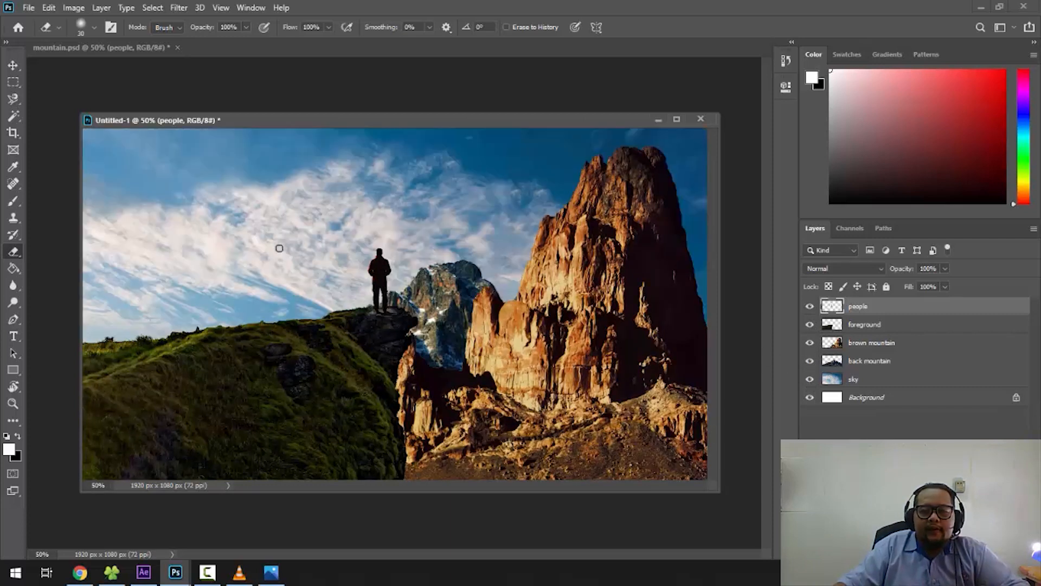
pyautogui.click(13, 66)
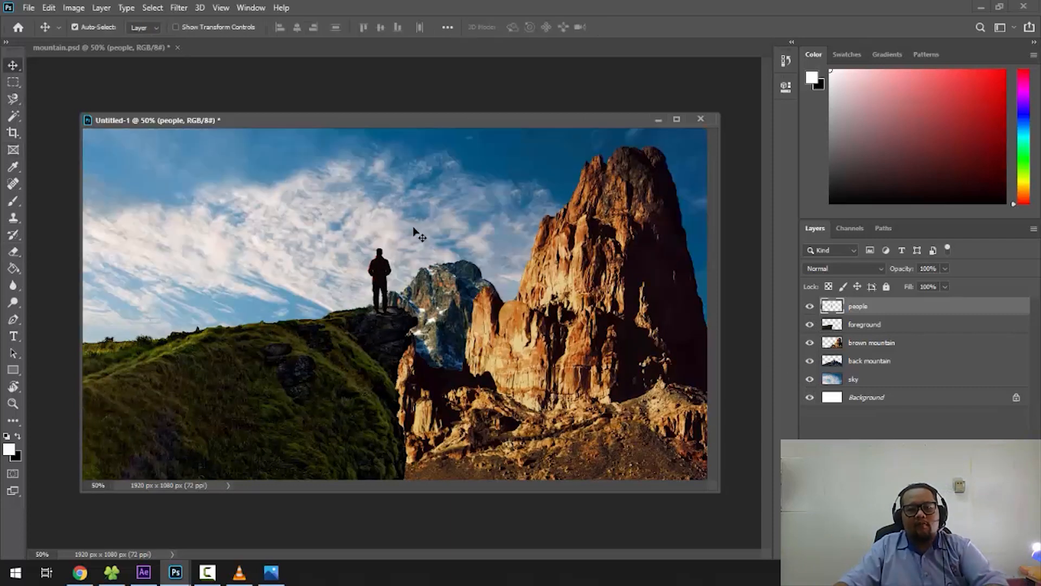
pyautogui.hotkey('ctrl', '-')
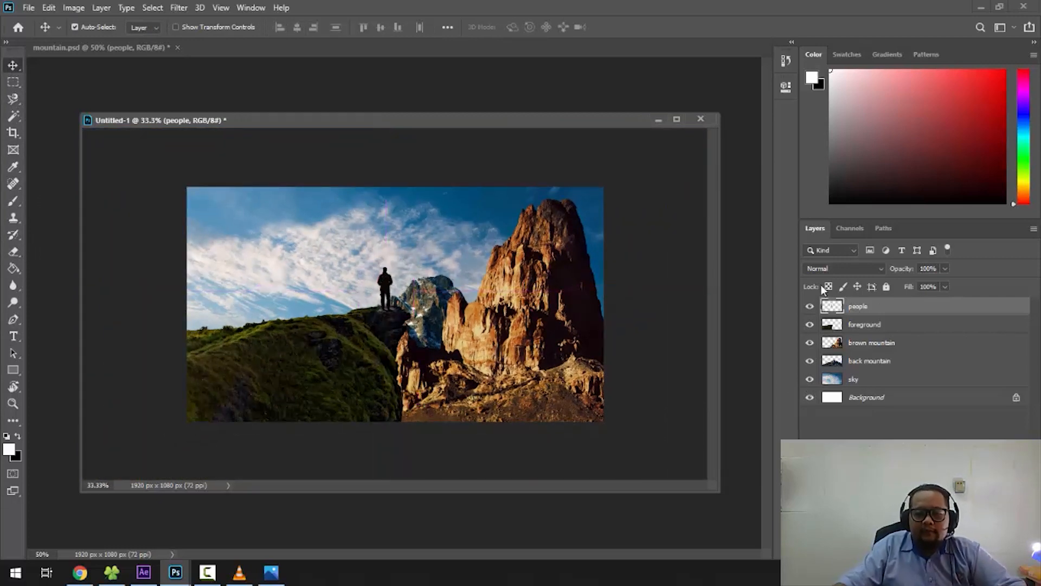
# - Review the separate layers, checking what the people and back mountain layers each contribute to the composition
pyautogui.click(810, 311)
pyautogui.click(810, 310)
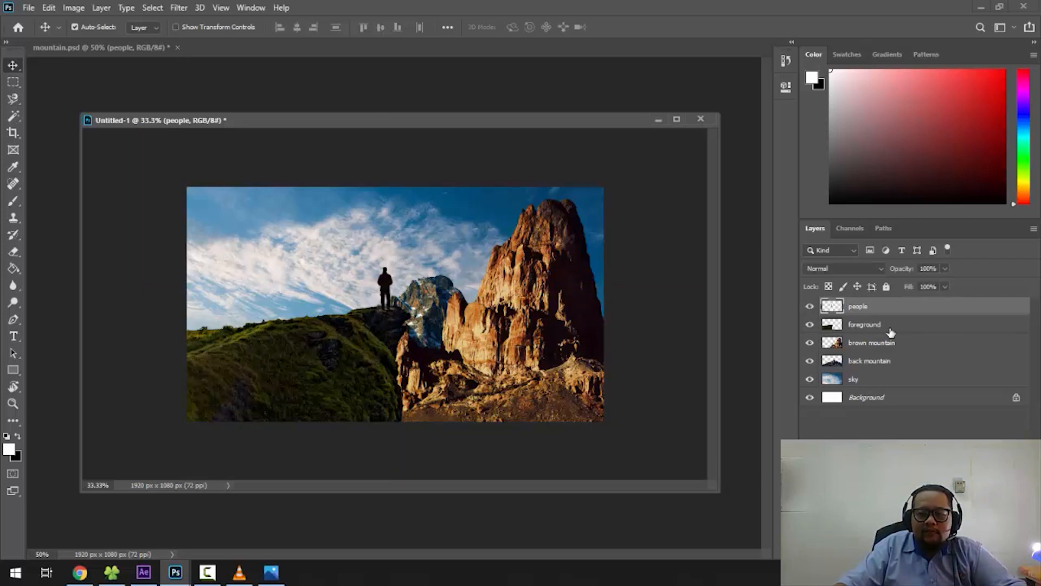
pyautogui.click(890, 325)
pyautogui.click(889, 343)
pyautogui.click(837, 362)
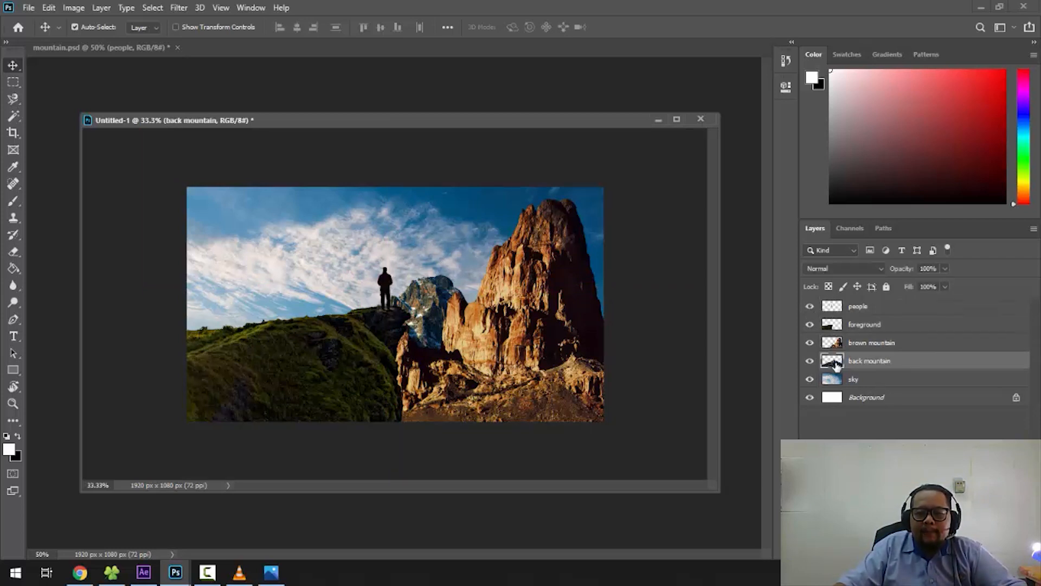
pyautogui.click(810, 361)
pyautogui.click(809, 361)
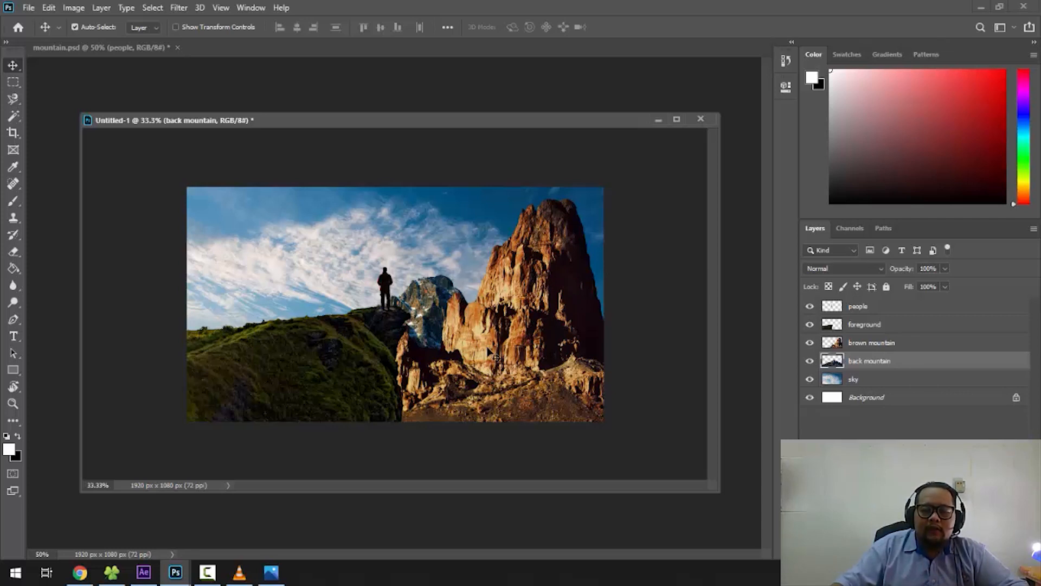
# - Nudge the brown mountain slightly left so that it overlaps more of the back mountain
pyautogui.hotkey('ctrl', '+')
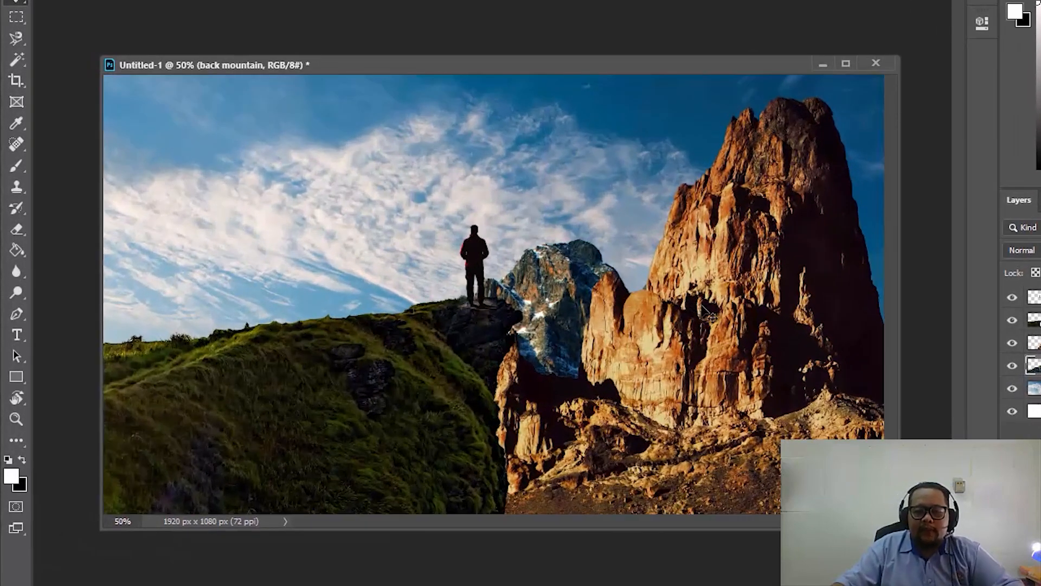
pyautogui.moveTo(740, 303); pyautogui.dragTo(725, 301)
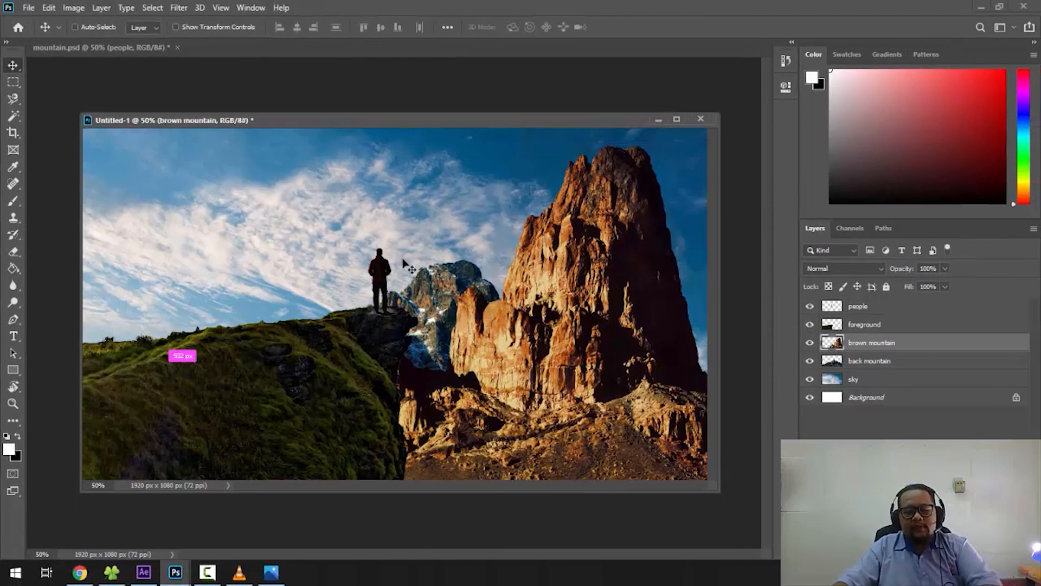
pyautogui.hotkey('ctrl', '-')
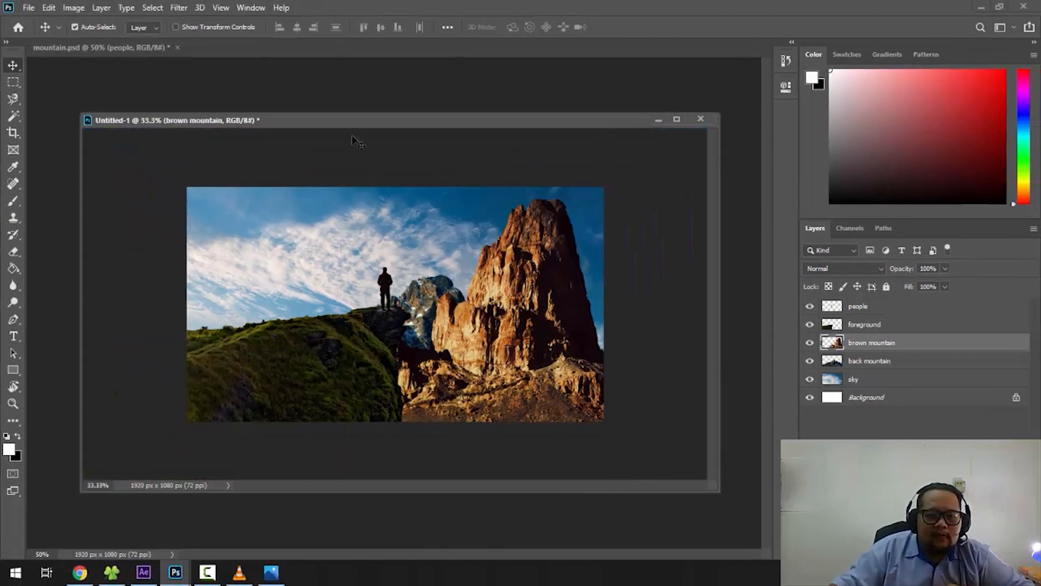
# - Start saving the composition as a layered Photoshop file in Downloads, with the file name mountain
pyautogui.moveTo(356, 124); pyautogui.dragTo(393, 116)
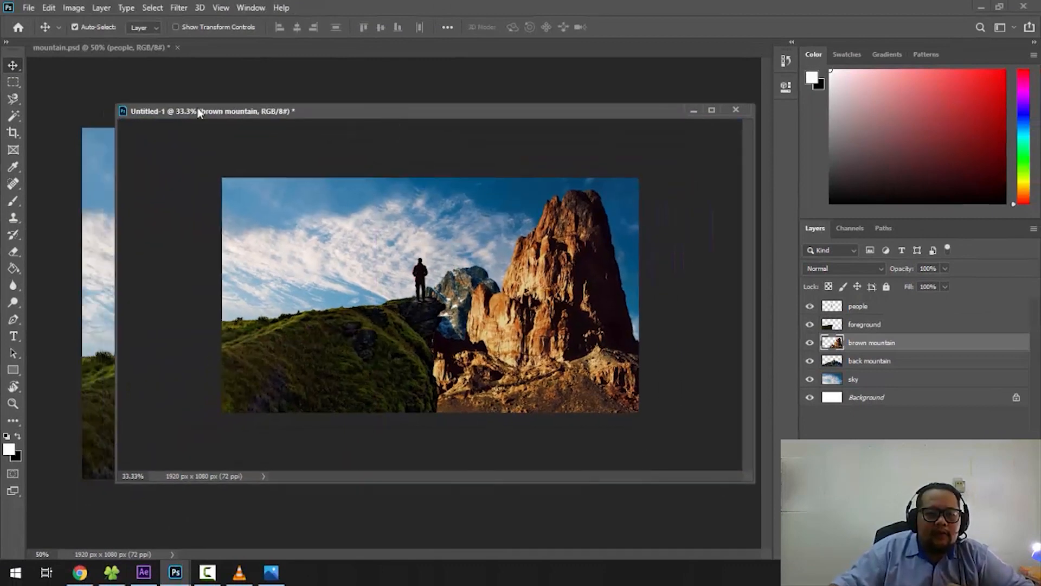
pyautogui.click(29, 8)
pyautogui.click(78, 164)
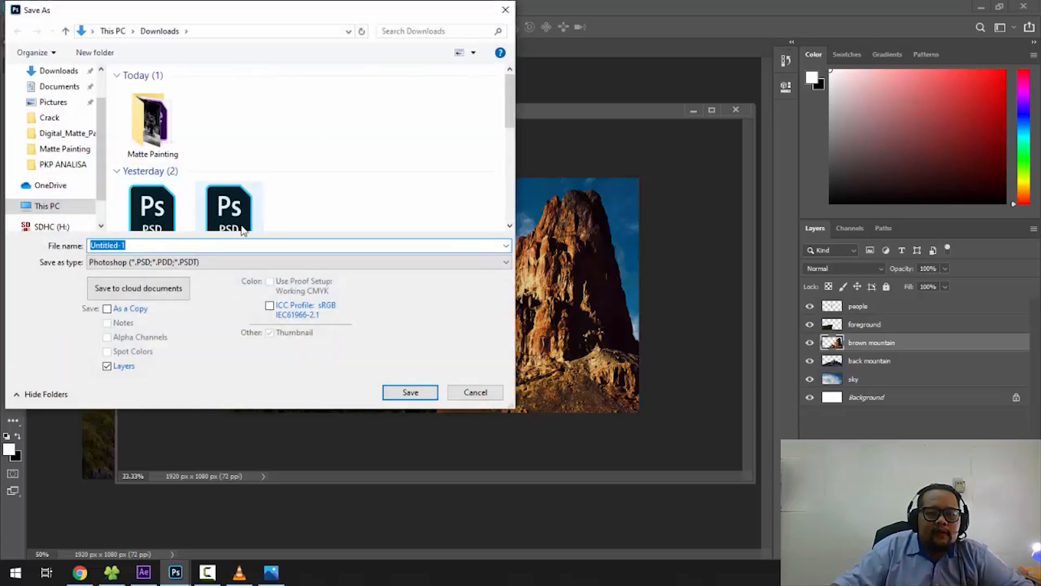
pyautogui.moveTo(276, 10); pyautogui.dragTo(356, 11)
pyautogui.rightClick(325, 135)
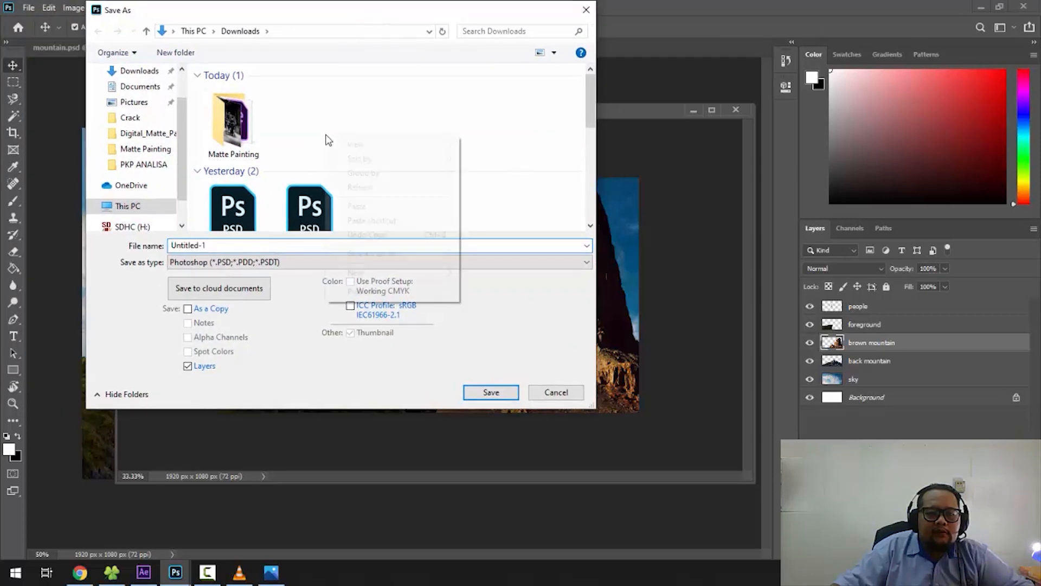
pyautogui.click(289, 123)
pyautogui.click(232, 245)
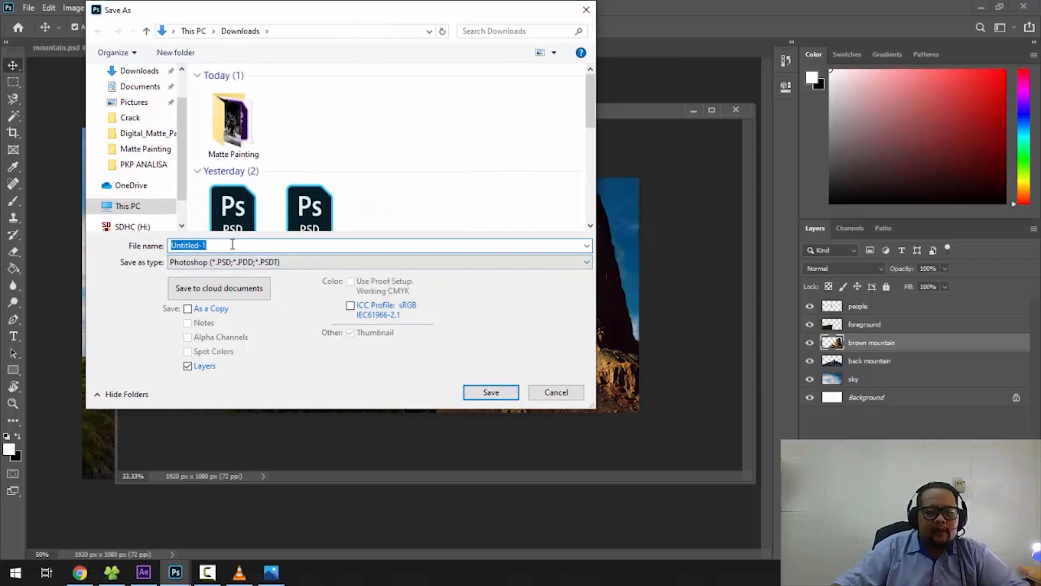
pyautogui.write('m')
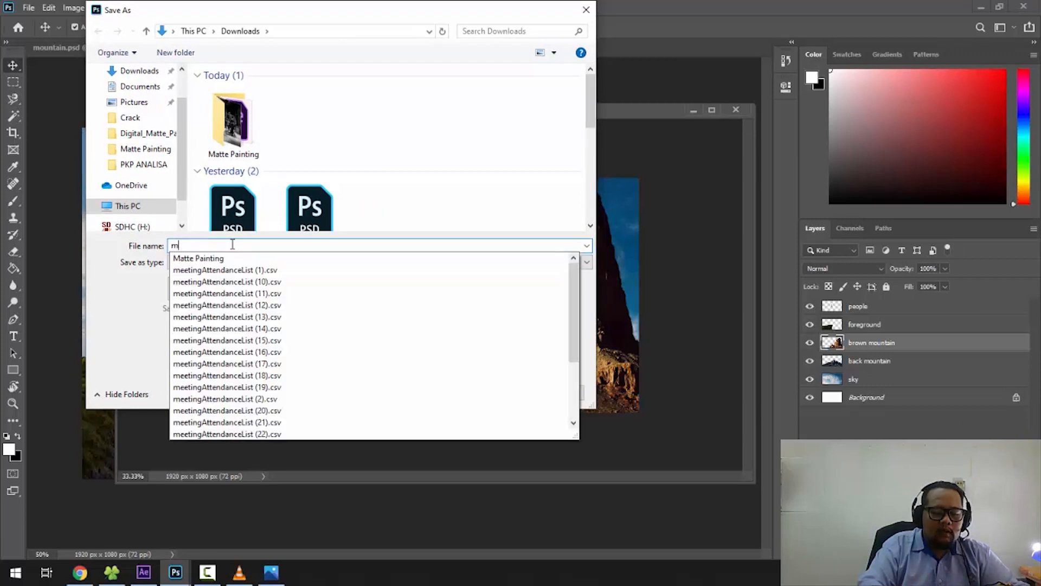
pyautogui.write('omountain')
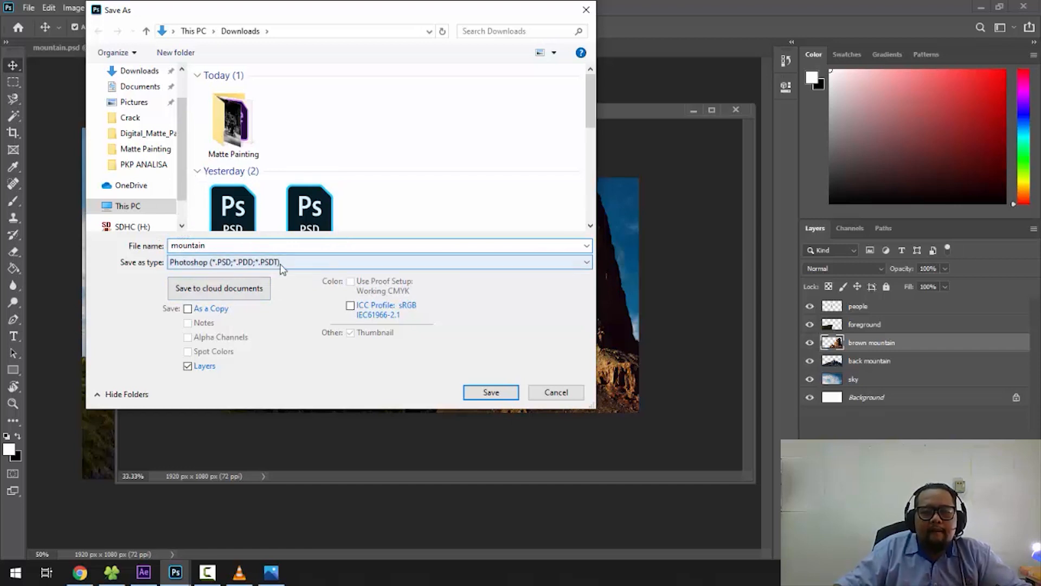
# - Create a new folder in Downloads and try to name it "matte painting", declining to merge it with the existing folder
pyautogui.rightClick(346, 131)
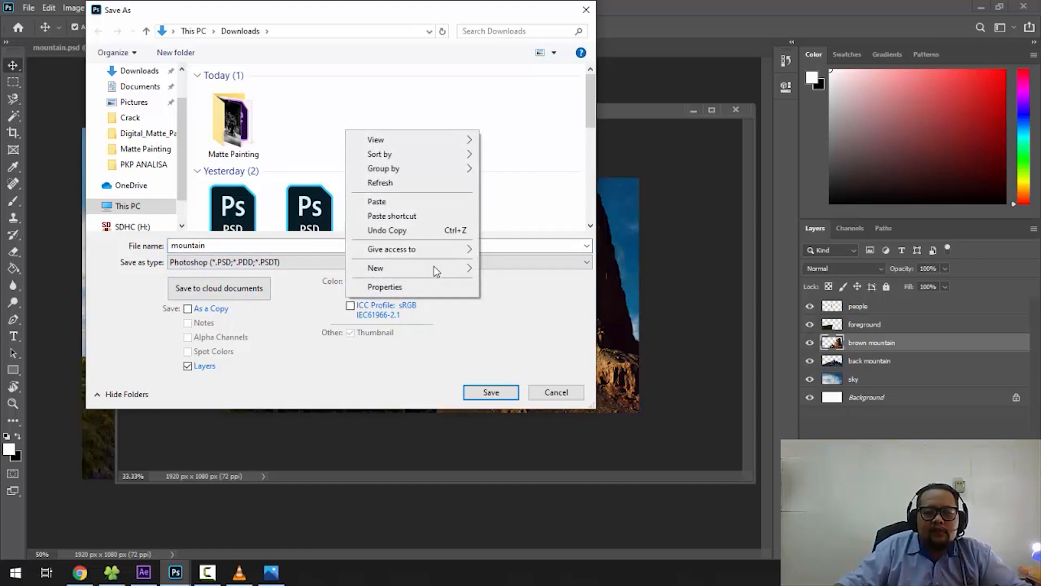
pyautogui.click(523, 268)
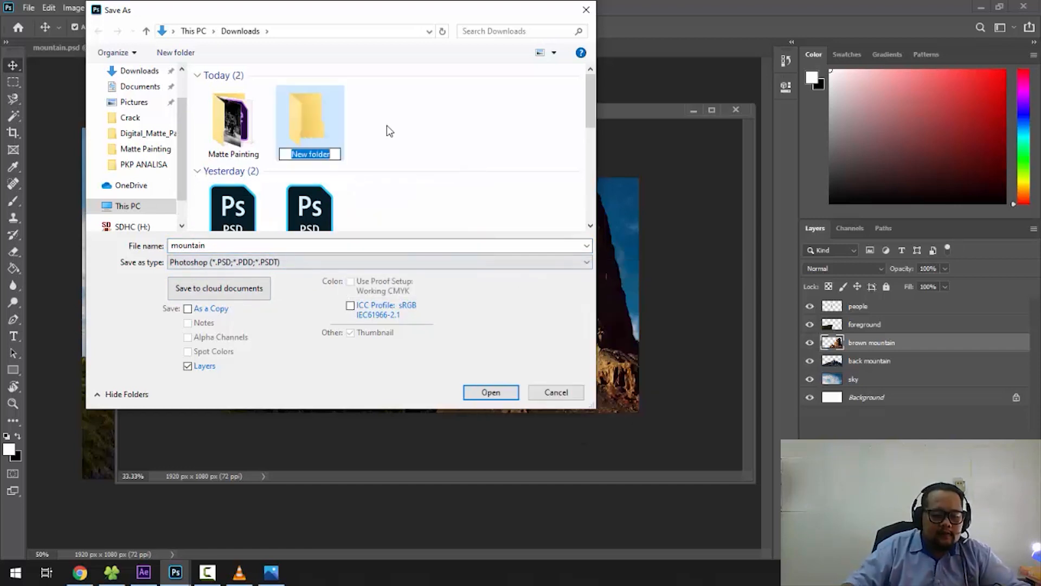
pyautogui.write('matte')
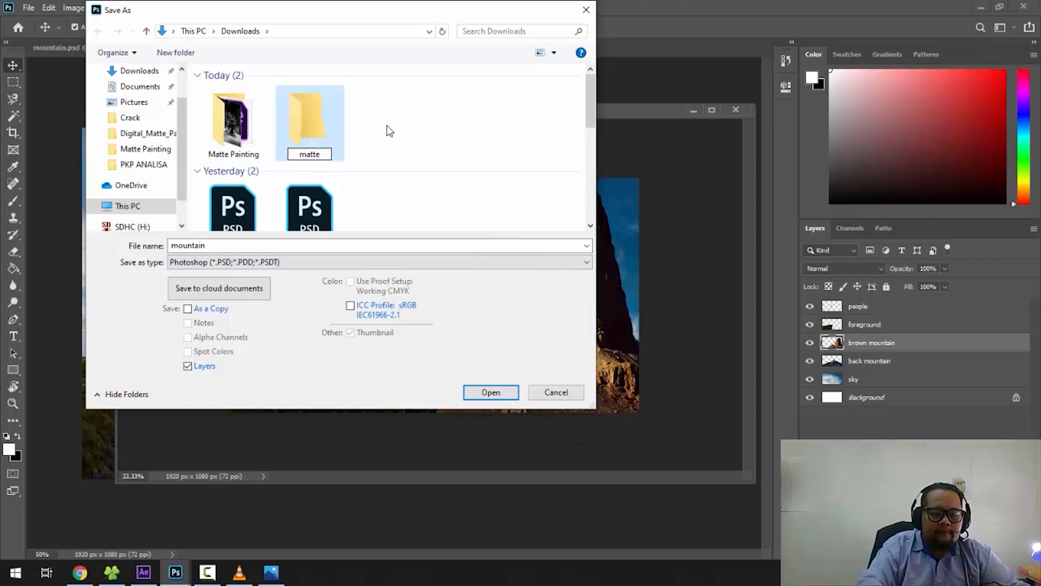
pyautogui.write(' painting')
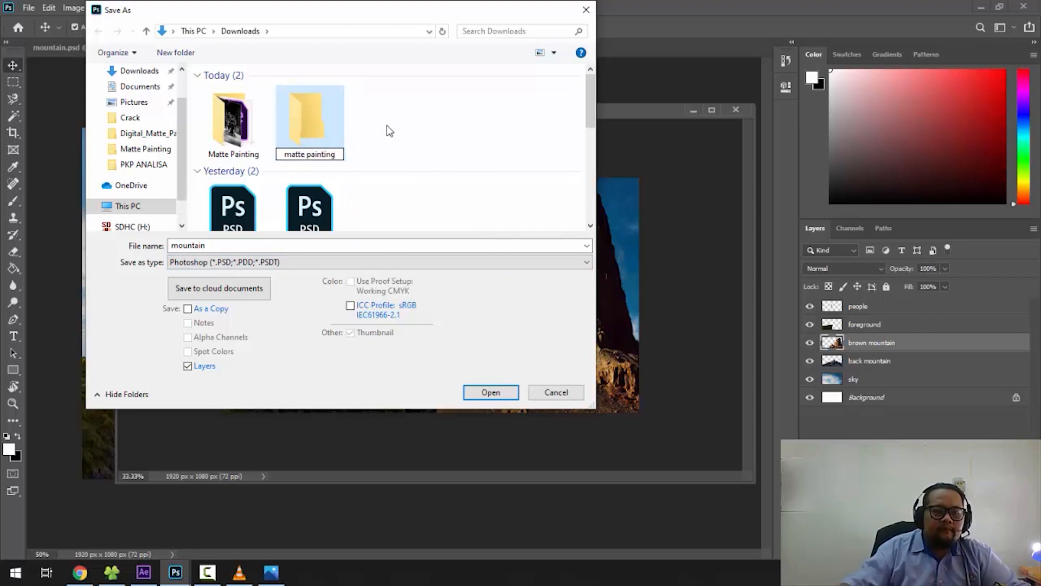
pyautogui.click(313, 120)
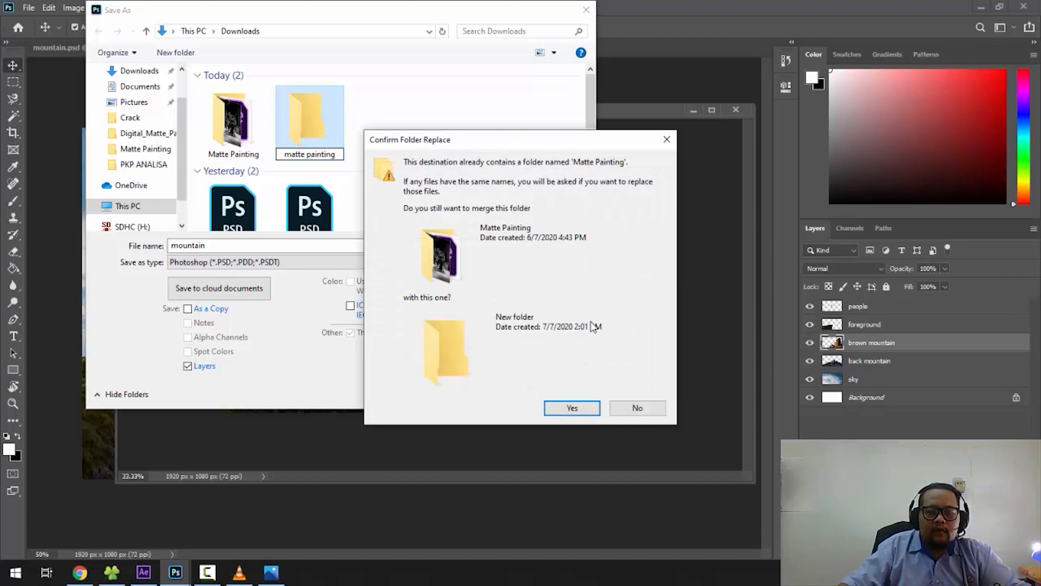
pyautogui.click(637, 408)
# - Name the new folder in Downloads "matte painting _1"
pyautogui.click(327, 115)
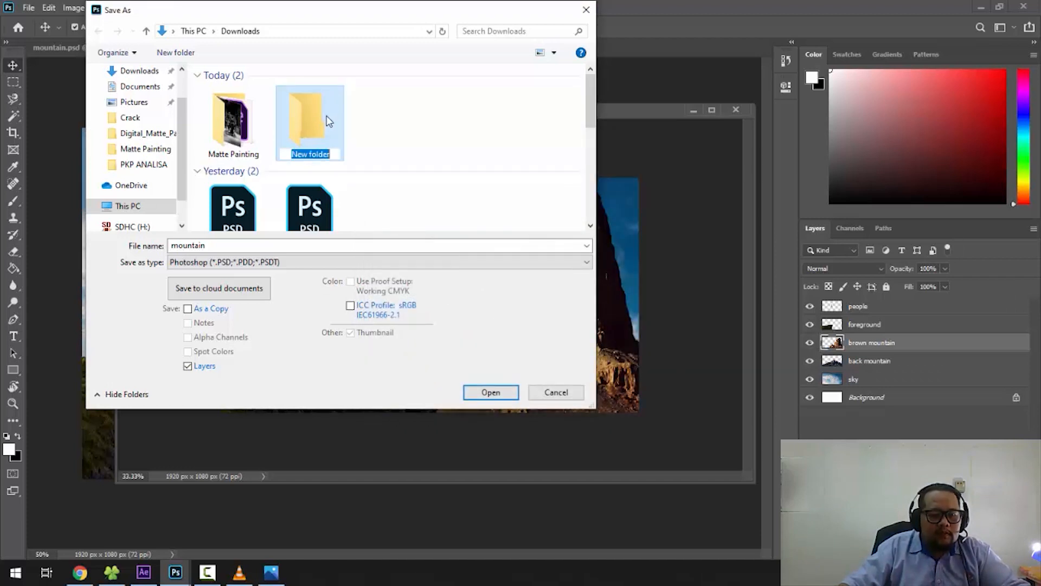
pyautogui.write('matte pai')
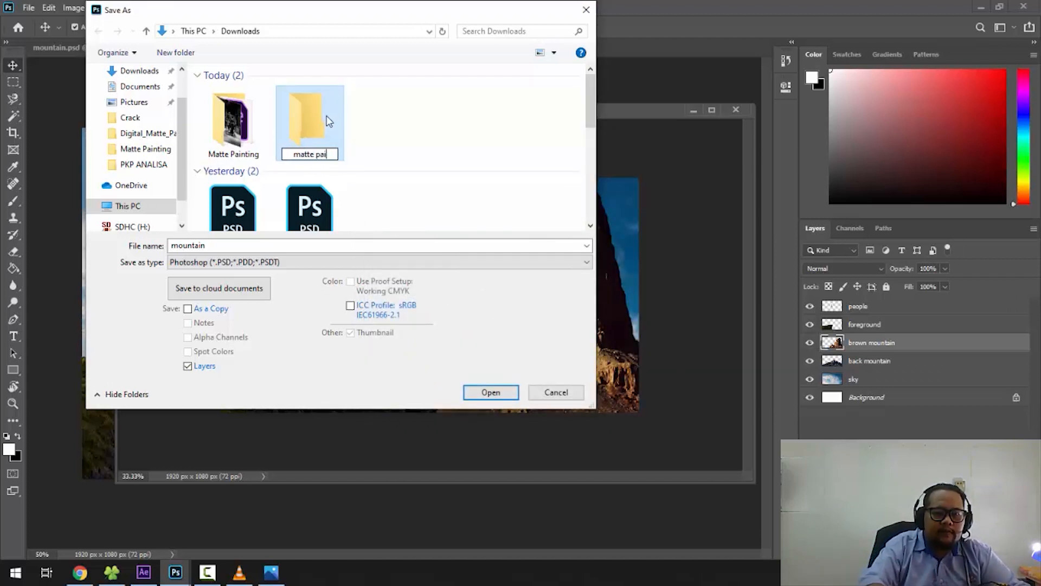
pyautogui.write('nting ')
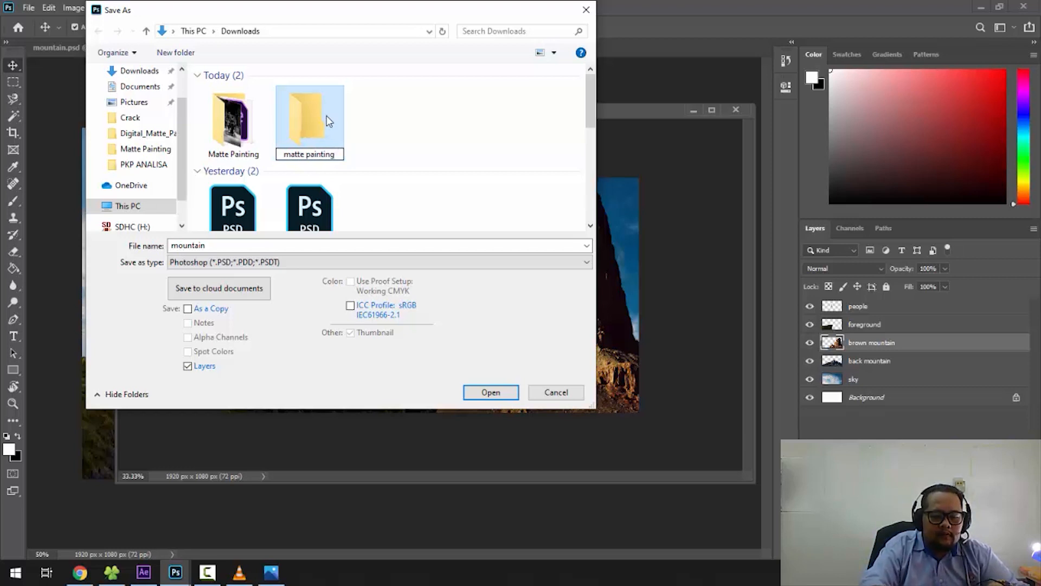
pyautogui.write('_1')
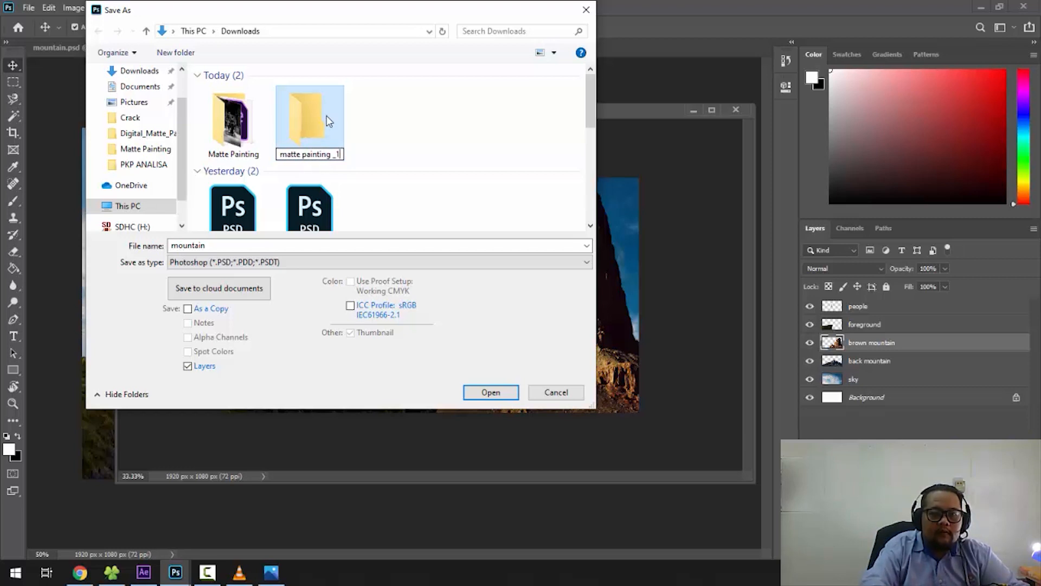
pyautogui.press('Return')
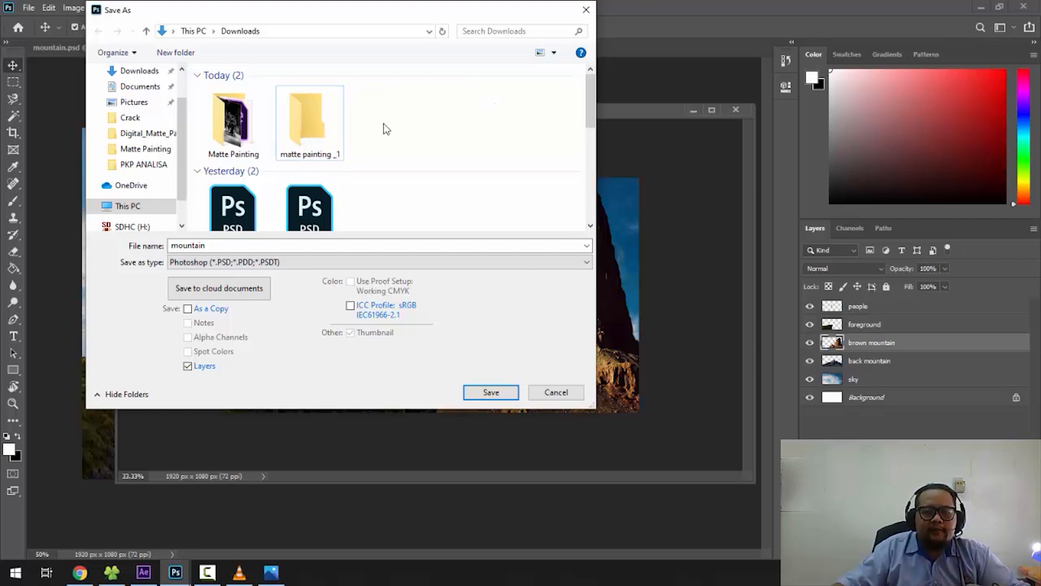
# - Save the layered painting in Photoshop format as mountain inside the matte painting _1 folder
pyautogui.doubleClick(339, 125)
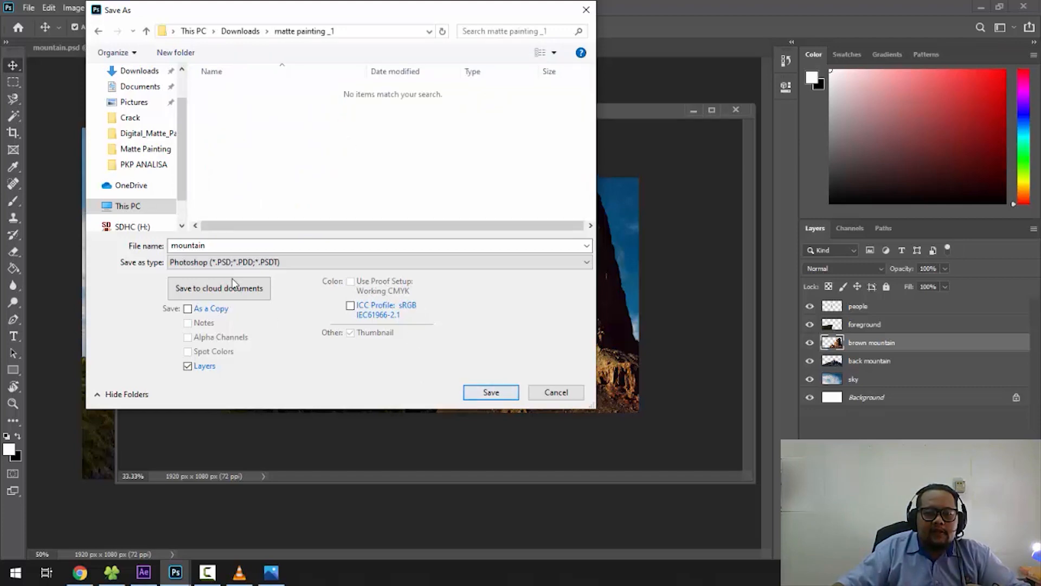
pyautogui.doubleClick(226, 245)
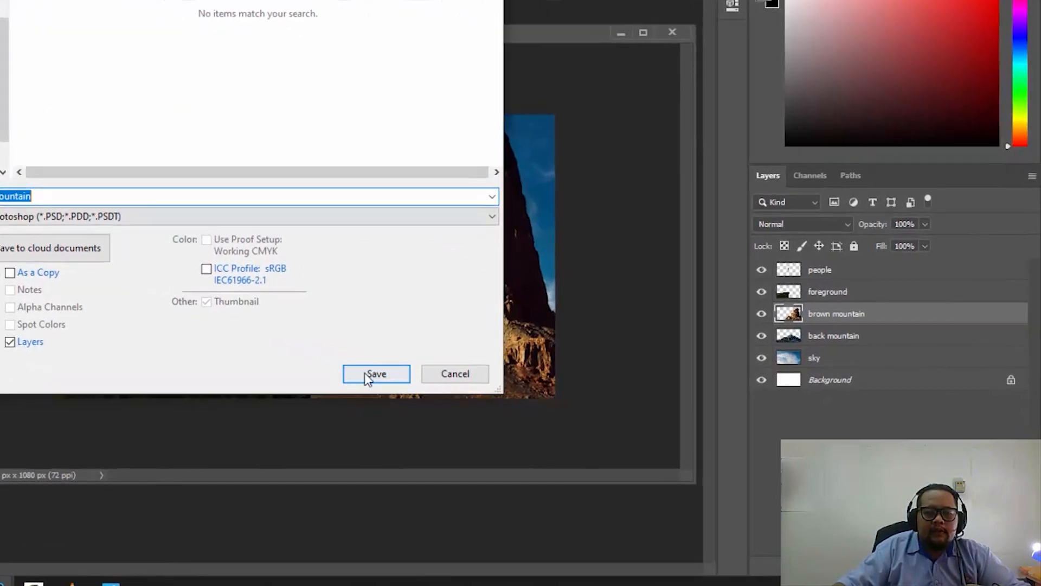
pyautogui.click(434, 380)
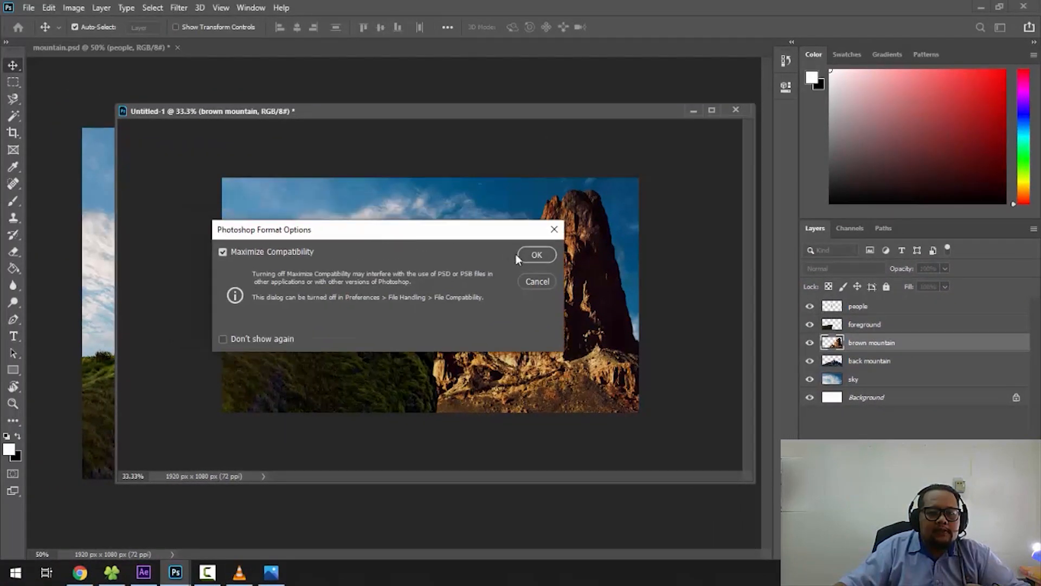
pyautogui.click(535, 255)
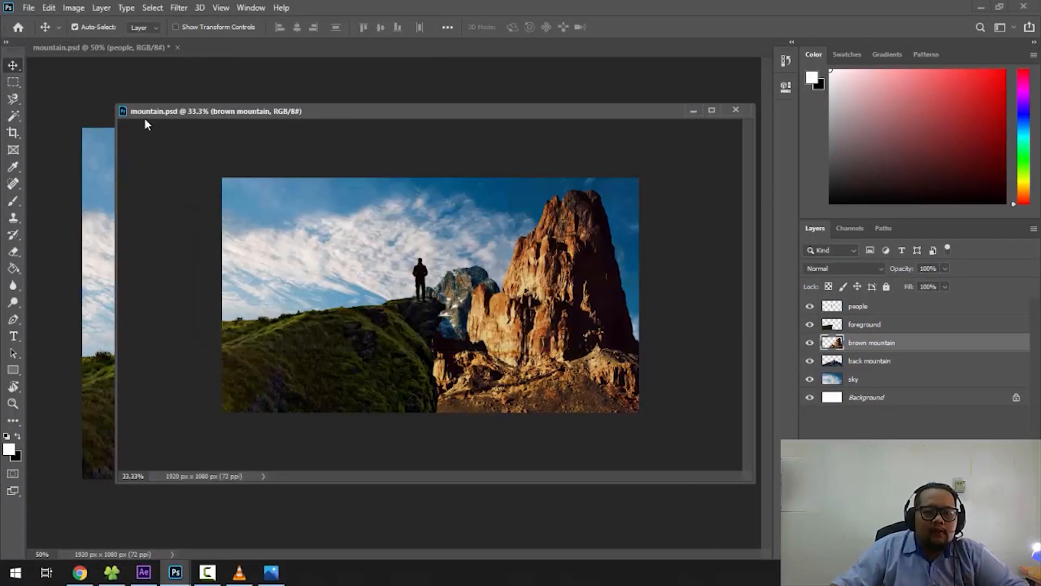
# - Close the saved painting, Photoshop and VLC media player, discarding the unsaved changes in the other mountain.psd document
pyautogui.moveTo(457, 111); pyautogui.dragTo(597, 222)
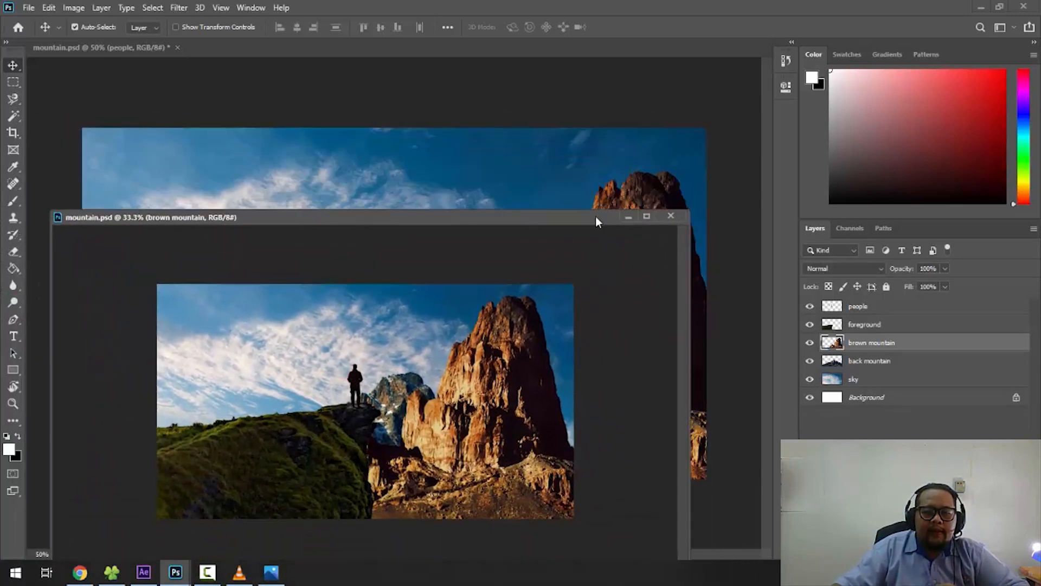
pyautogui.click(671, 216)
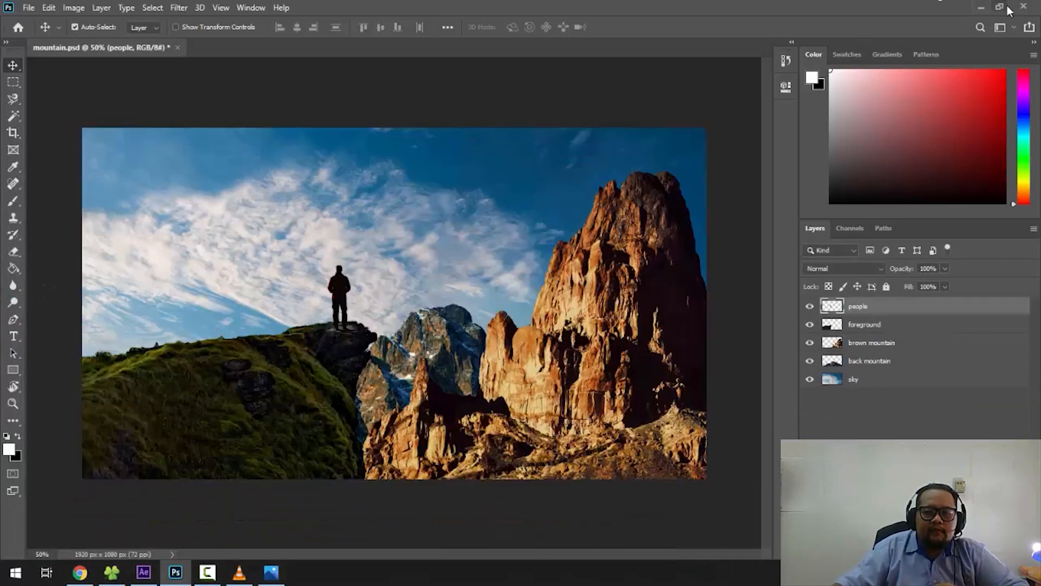
pyautogui.click(1023, 6)
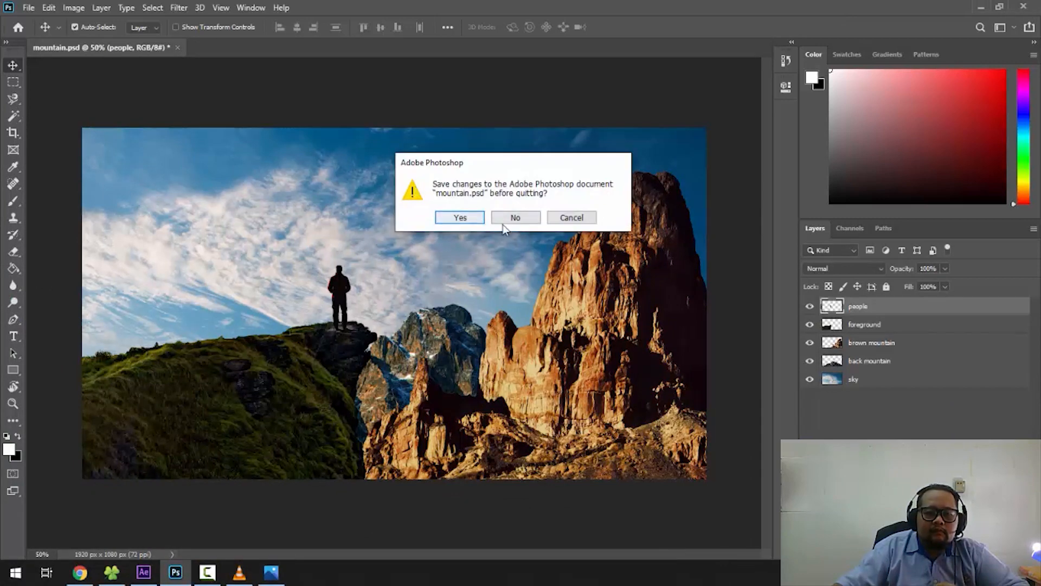
pyautogui.click(571, 217)
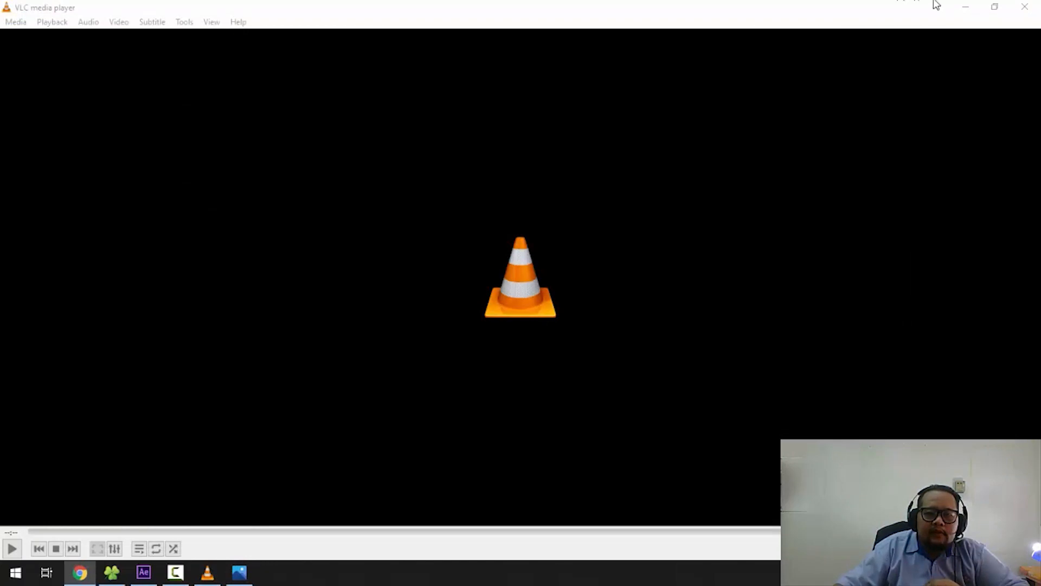
pyautogui.click(1025, 7)
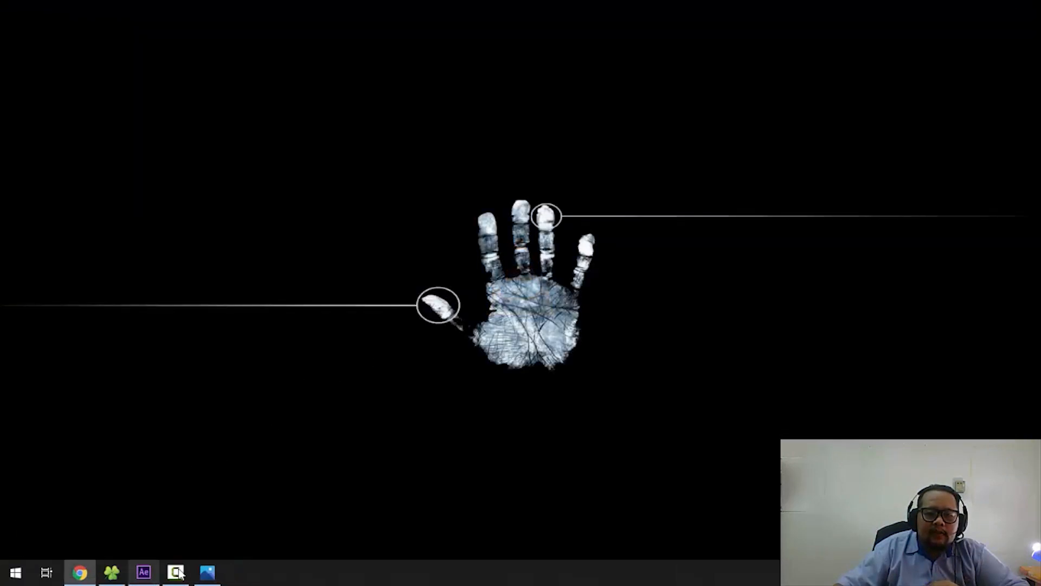
# - Switch to After Effects and start a new project without saving the current untitled project
pyautogui.moveTo(145, 576)
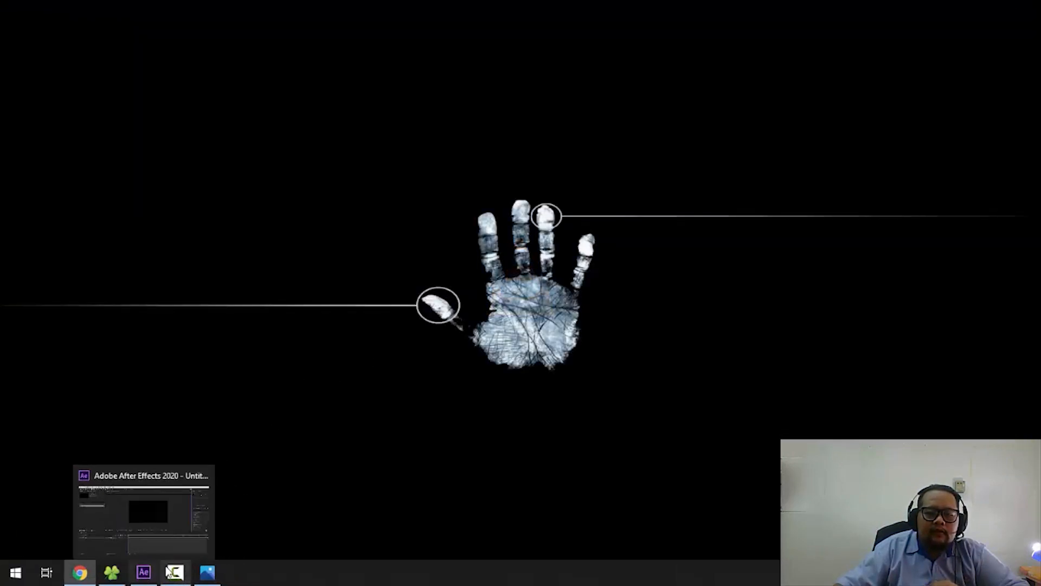
pyautogui.click(171, 540)
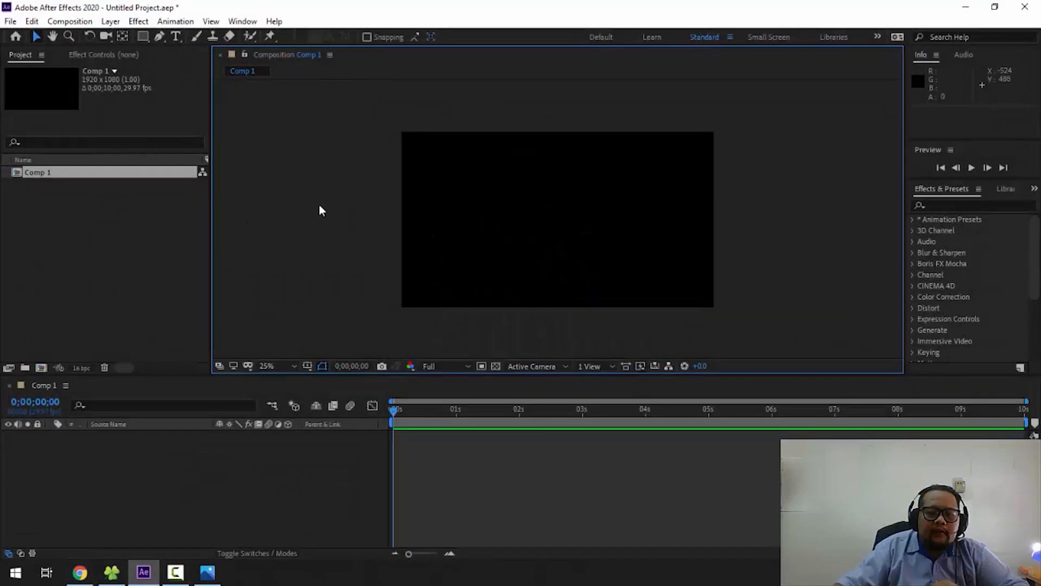
pyautogui.click(10, 21)
pyautogui.moveTo(82, 35)
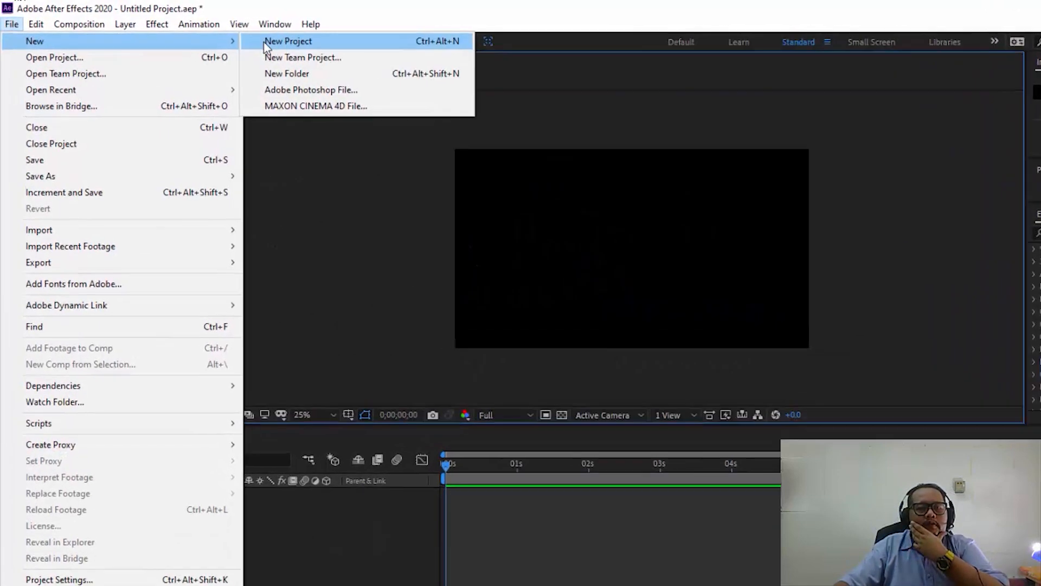
pyautogui.click(288, 42)
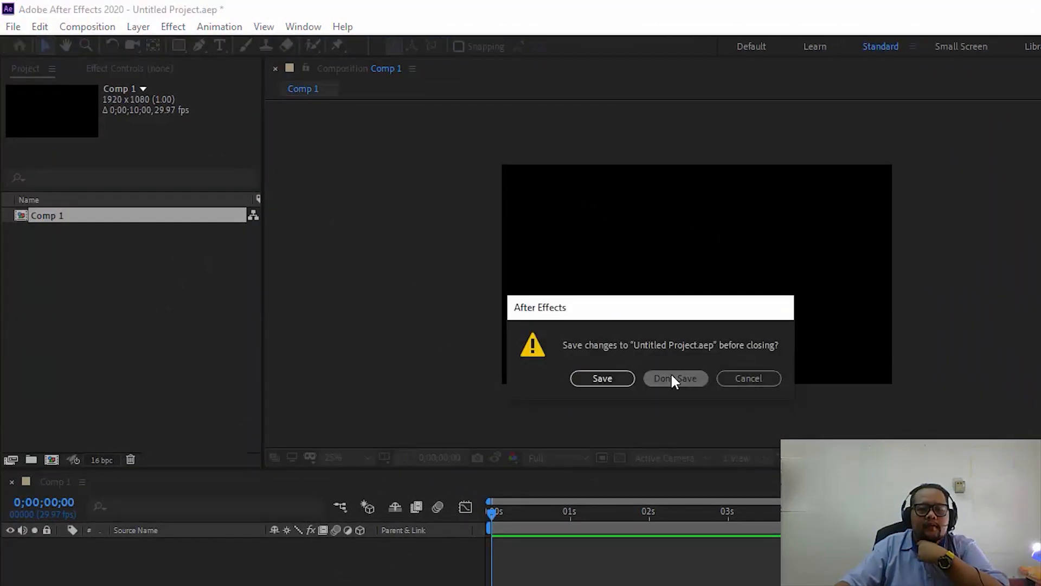
pyautogui.click(611, 342)
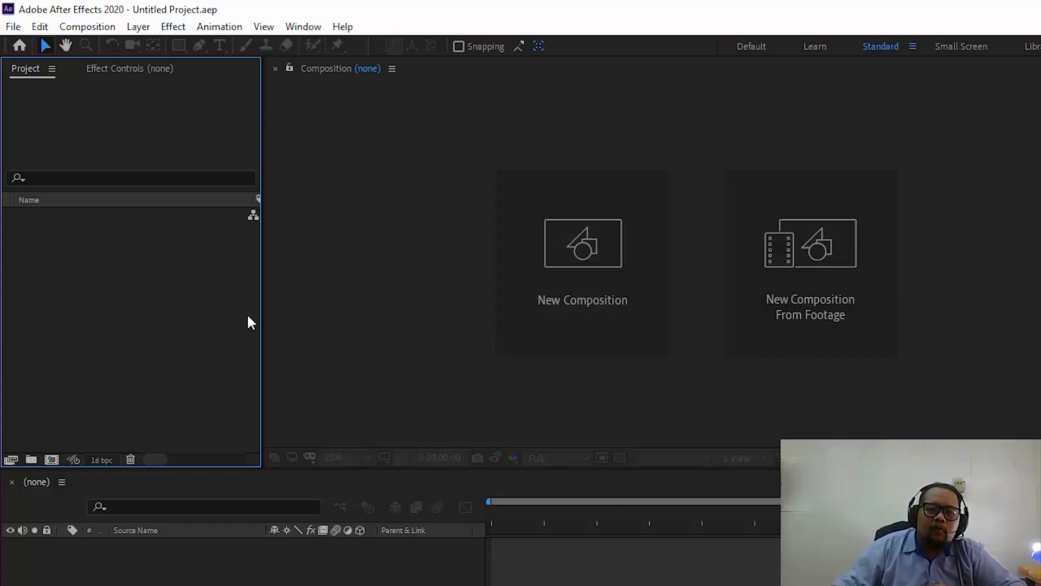
# - Start a file import and select the mountain Photoshop file in Downloads > matte painting _1
pyautogui.doubleClick(79, 271)
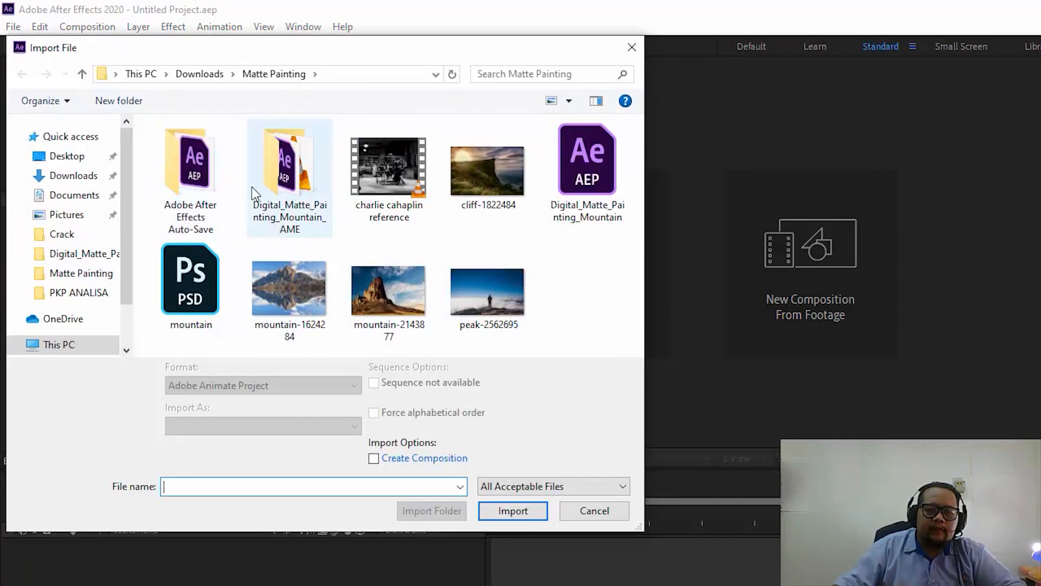
pyautogui.click(217, 75)
pyautogui.doubleClick(197, 206)
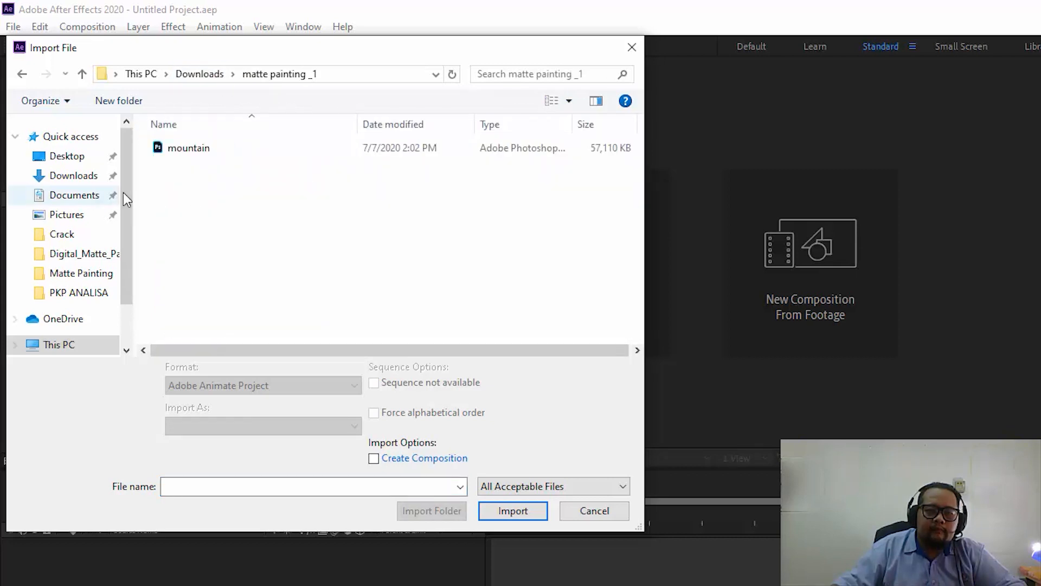
pyautogui.click(197, 152)
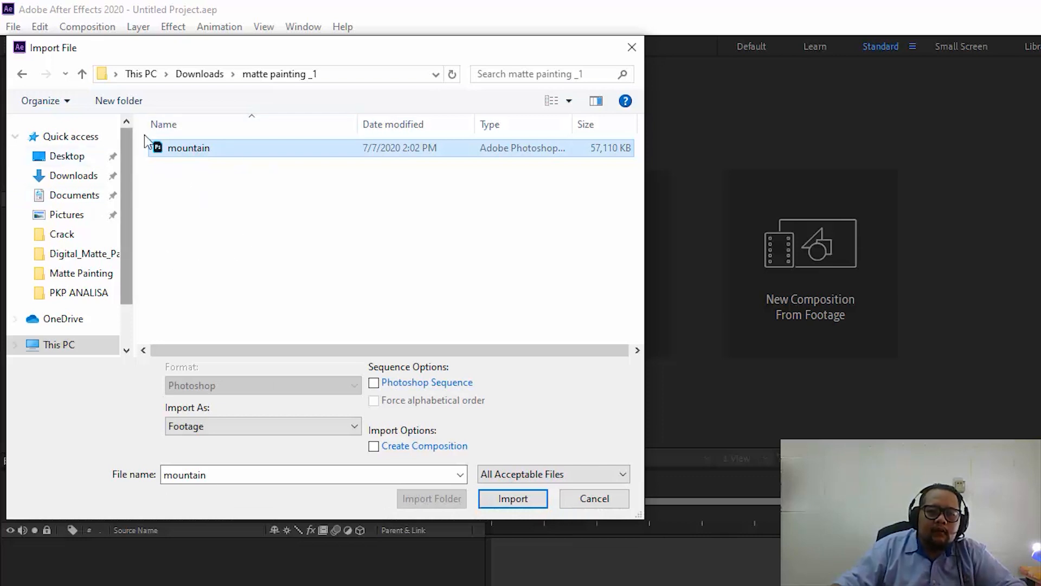
# - Import the mountain file as Composition - Retain Layer Sizes with Editable Layer Styles
pyautogui.click(285, 428)
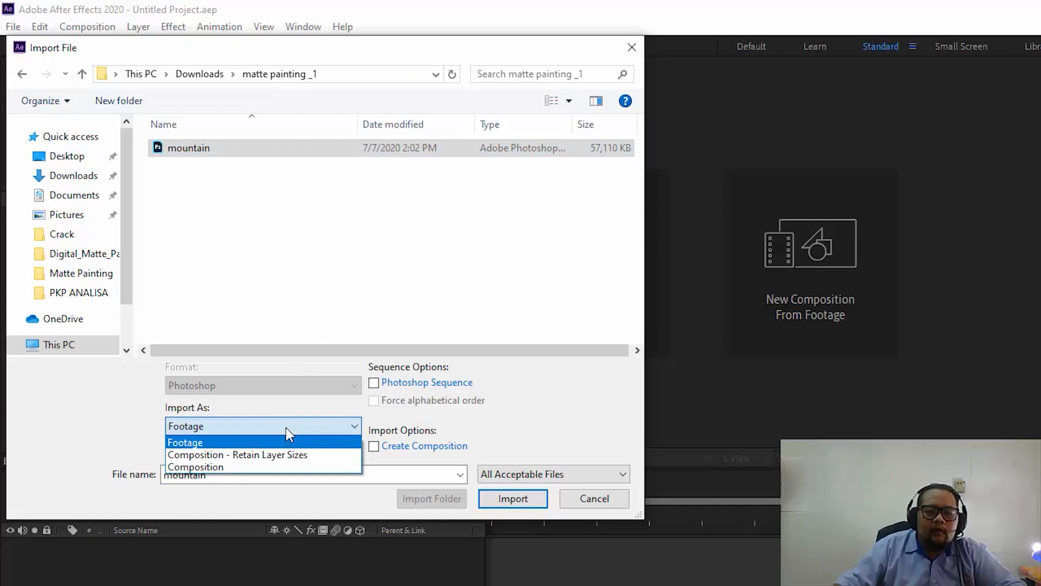
pyautogui.click(225, 455)
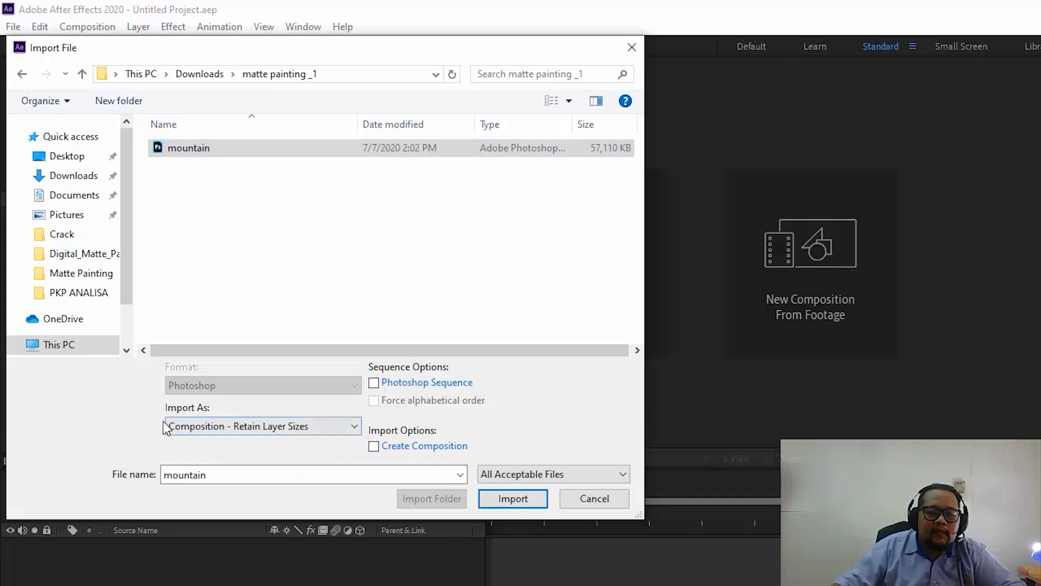
pyautogui.click(253, 426)
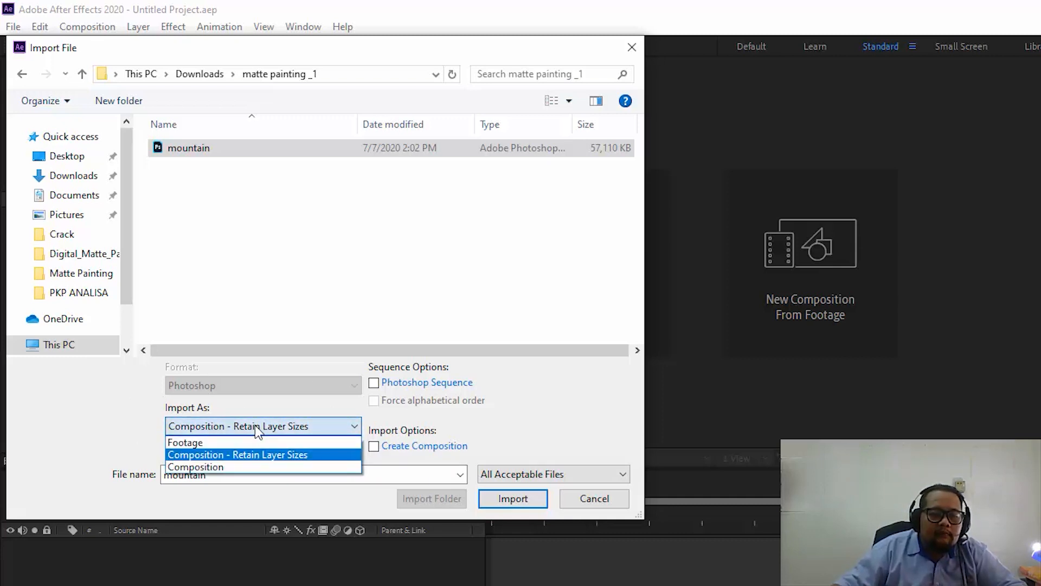
pyautogui.click(252, 454)
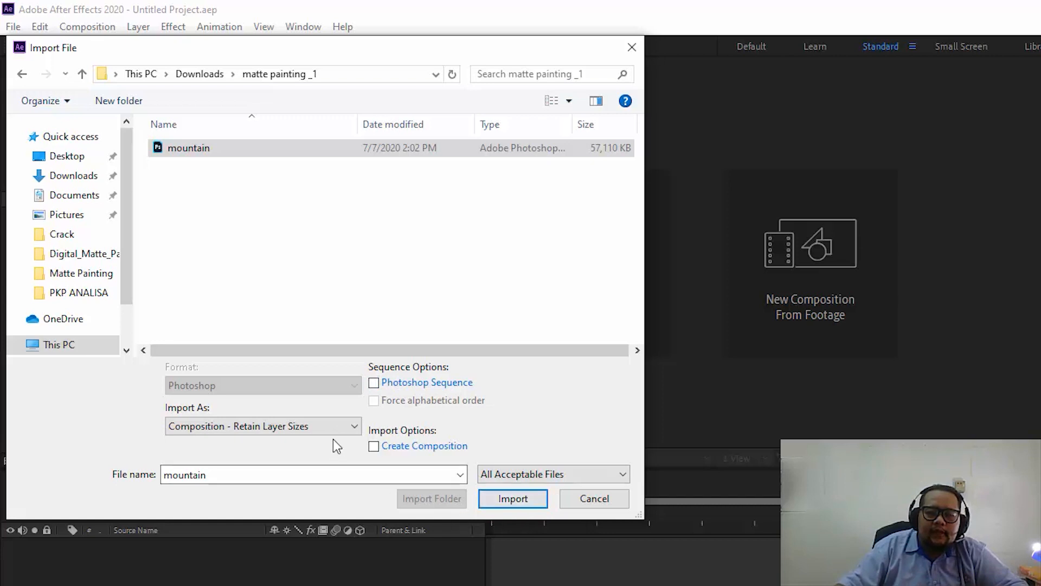
pyautogui.click(525, 501)
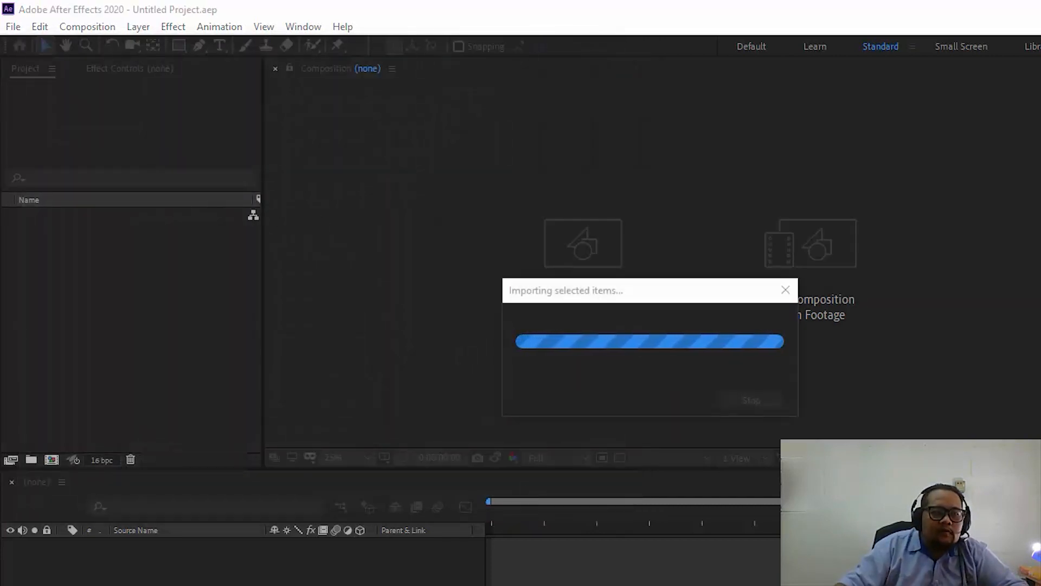
pyautogui.moveTo(320, 274); pyautogui.dragTo(720, 161)
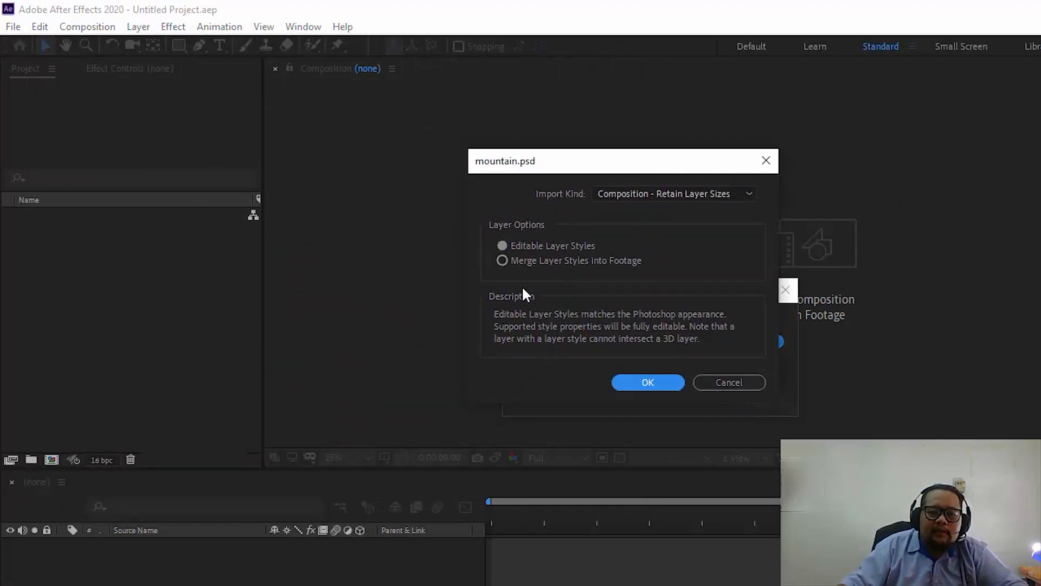
pyautogui.click(529, 247)
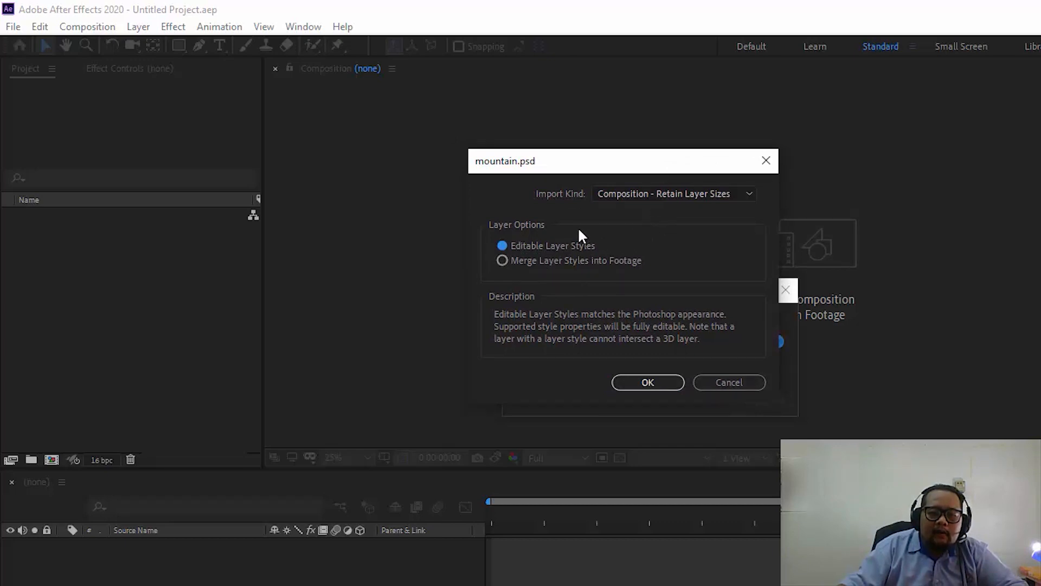
pyautogui.click(648, 383)
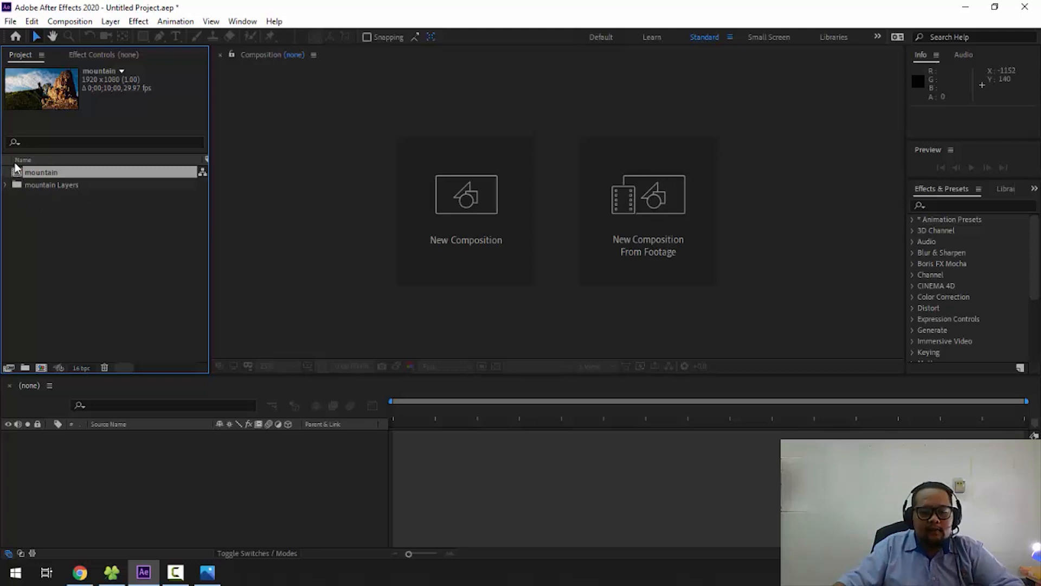
# - Expand the mountain Layers folder to show its imported layers and open the mountain composition in the timeline
pyautogui.click(76, 227)
pyautogui.click(51, 185)
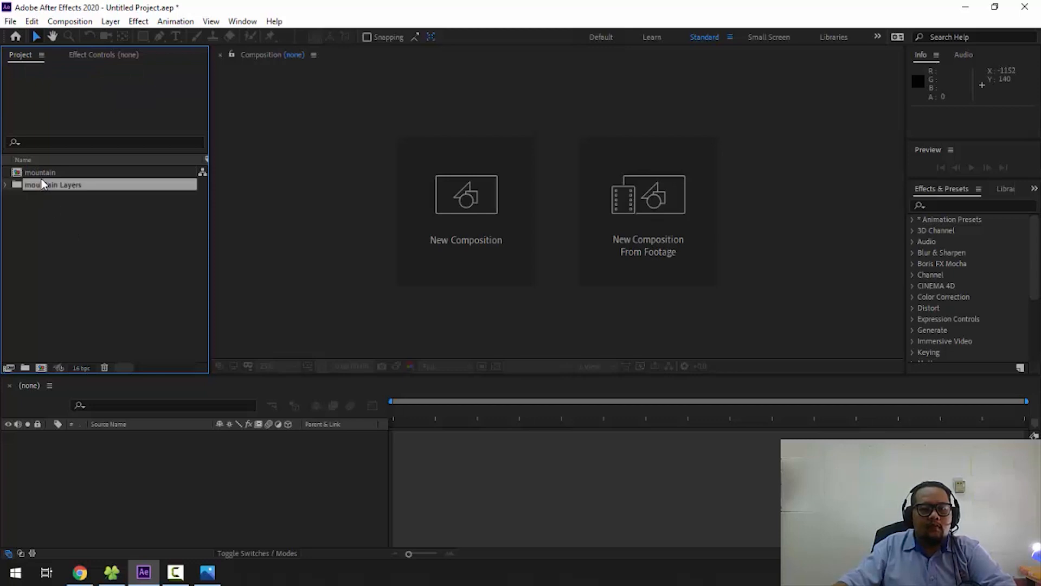
pyautogui.click(40, 173)
pyautogui.click(12, 187)
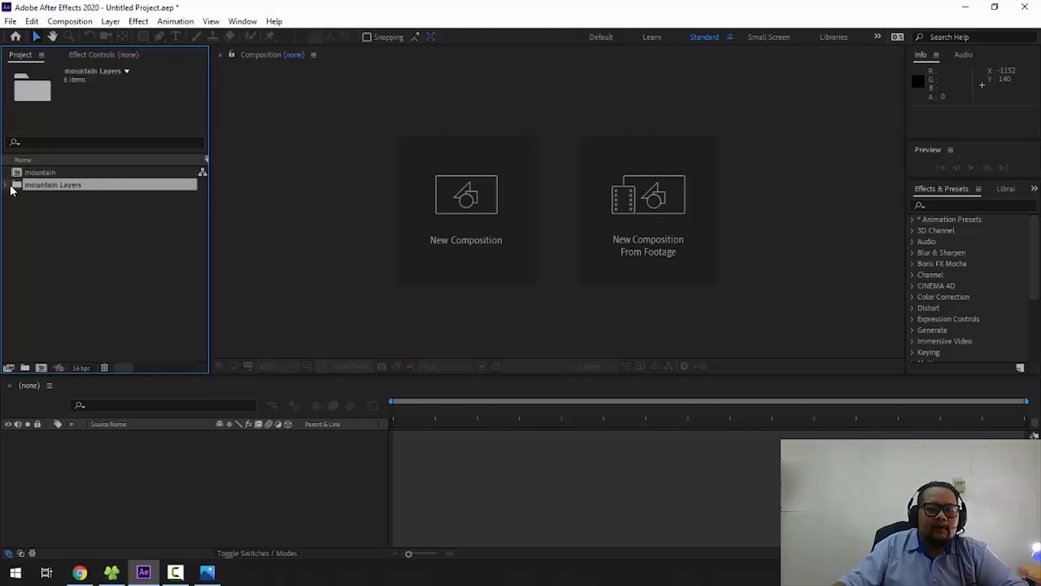
pyautogui.click(6, 185)
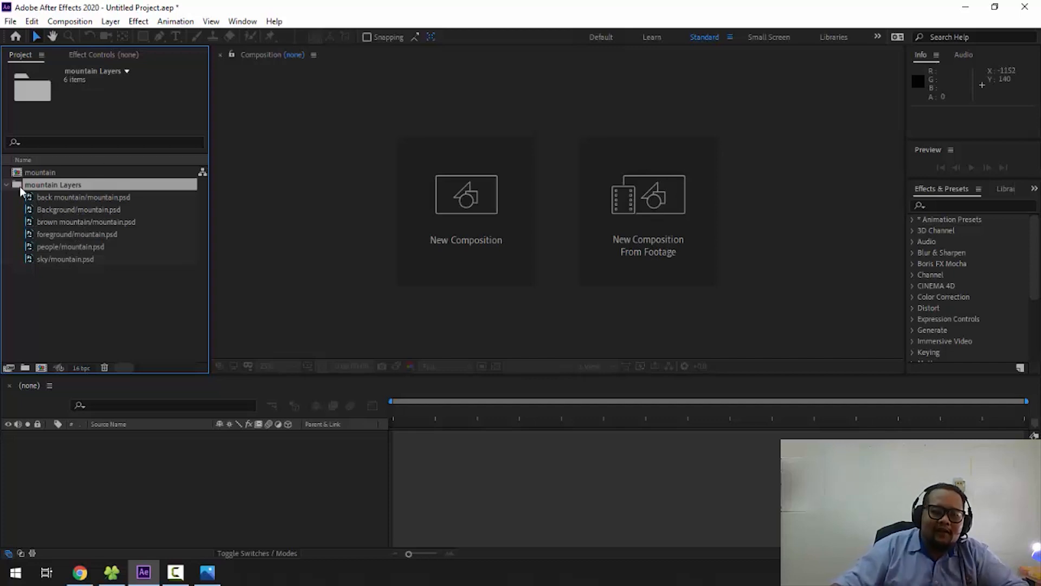
pyautogui.click(40, 173)
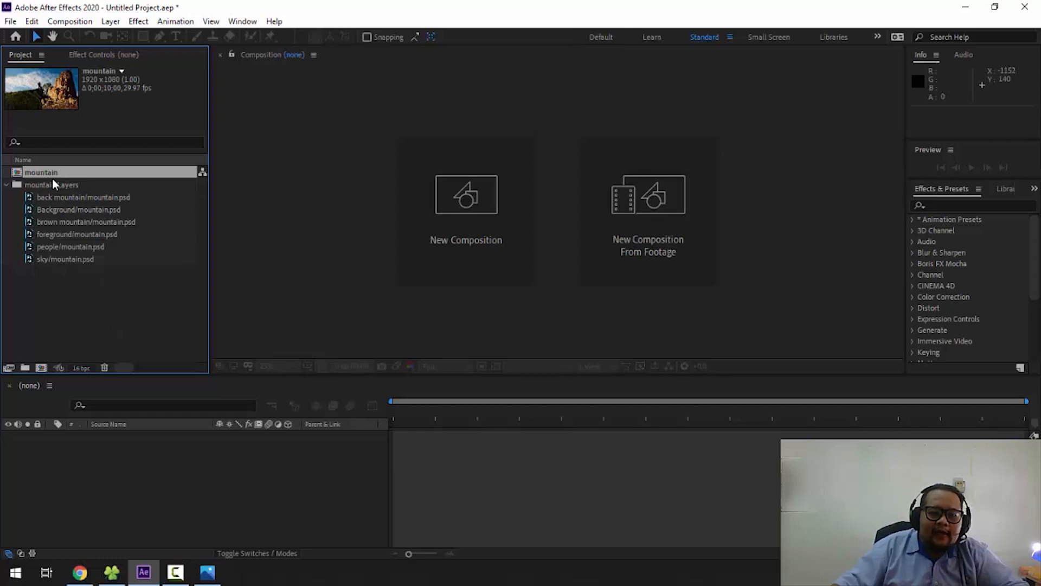
pyautogui.doubleClick(42, 174)
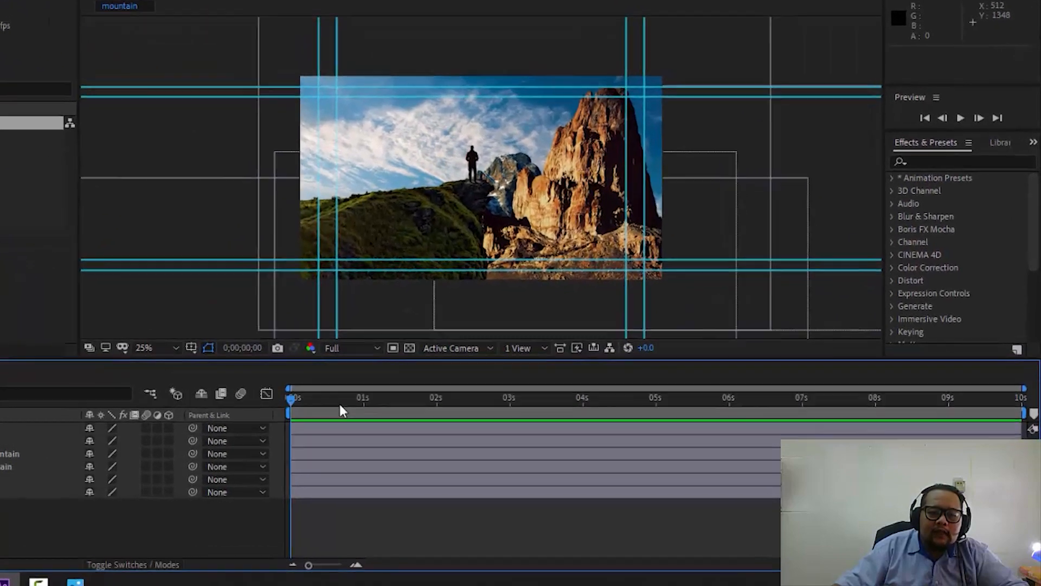
# - Scrub through the mountain composition's timeline and inspect the layered matte painting up close
pyautogui.moveTo(341, 411); pyautogui.dragTo(516, 413)
pyautogui.scroll(6, 520, 239)
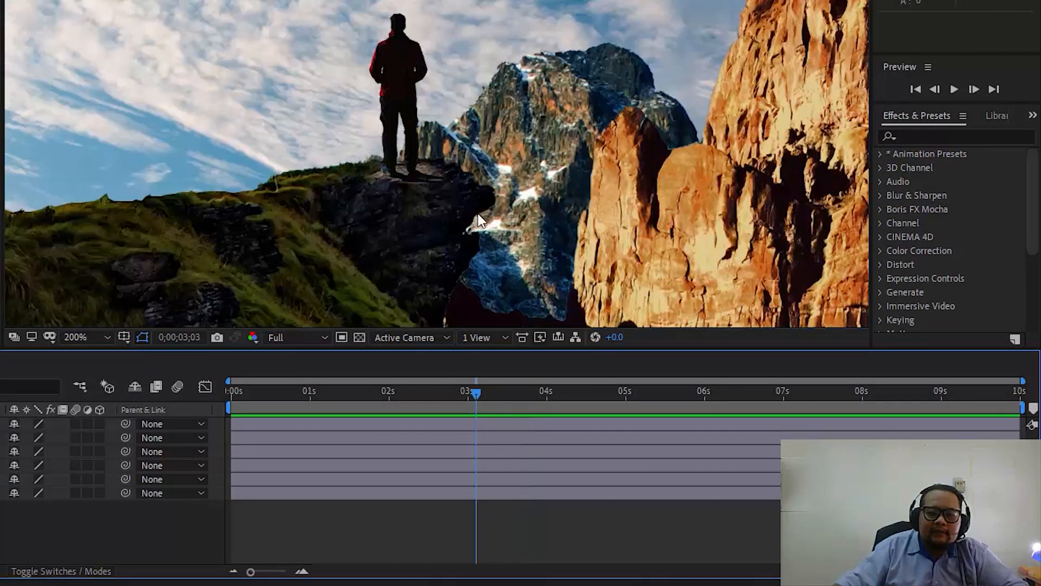
pyautogui.scroll(-1, 477, 214)
pyautogui.scroll(-1, 345, 247)
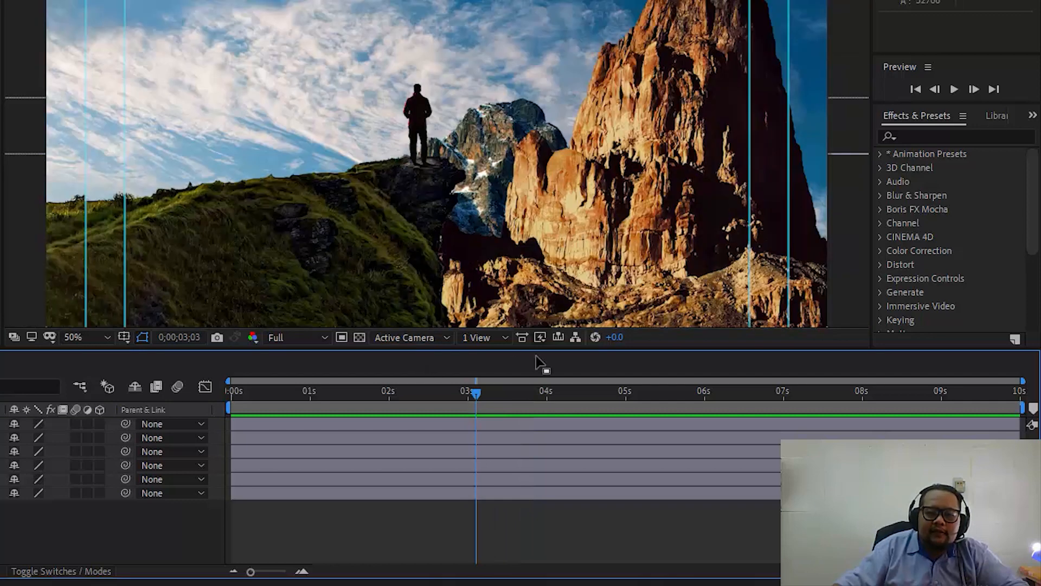
pyautogui.moveTo(467, 395); pyautogui.dragTo(820, 411)
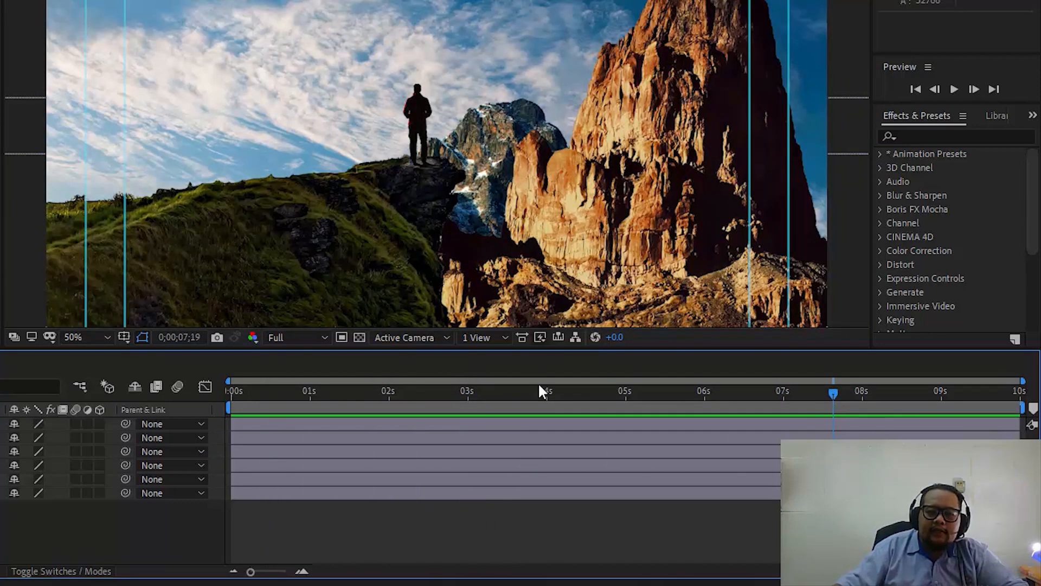
pyautogui.moveTo(757, 386); pyautogui.dragTo(430, 396)
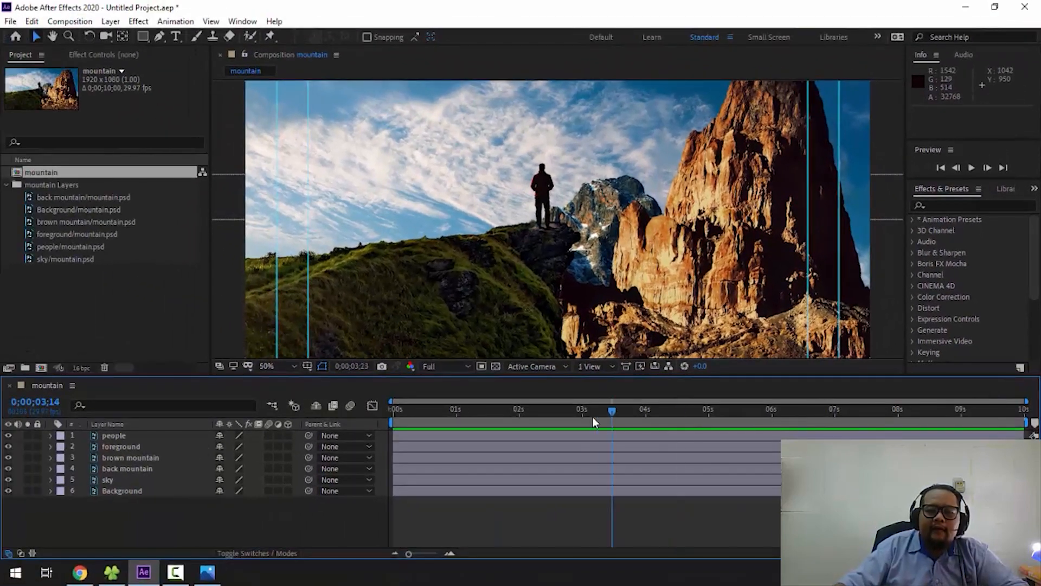
pyautogui.click(593, 419)
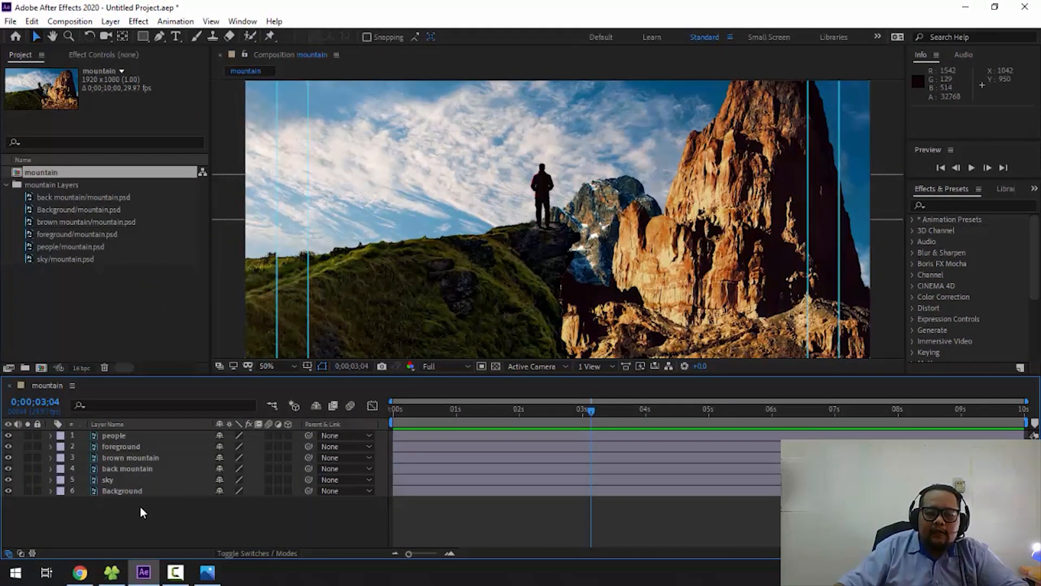
# - Delete the Background layer from the mountain composition
pyautogui.click(132, 492)
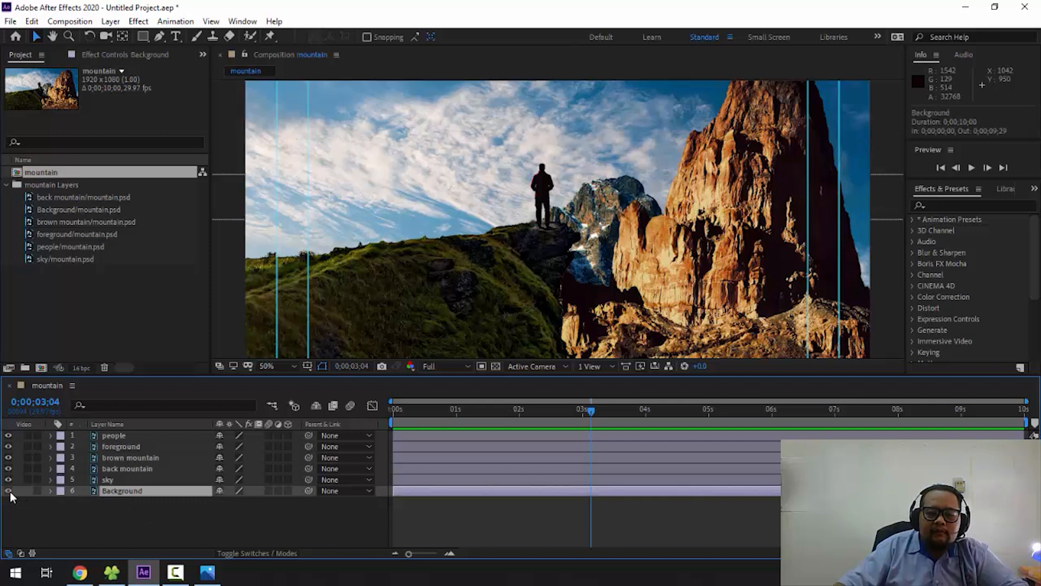
pyautogui.click(126, 509)
pyautogui.click(140, 492)
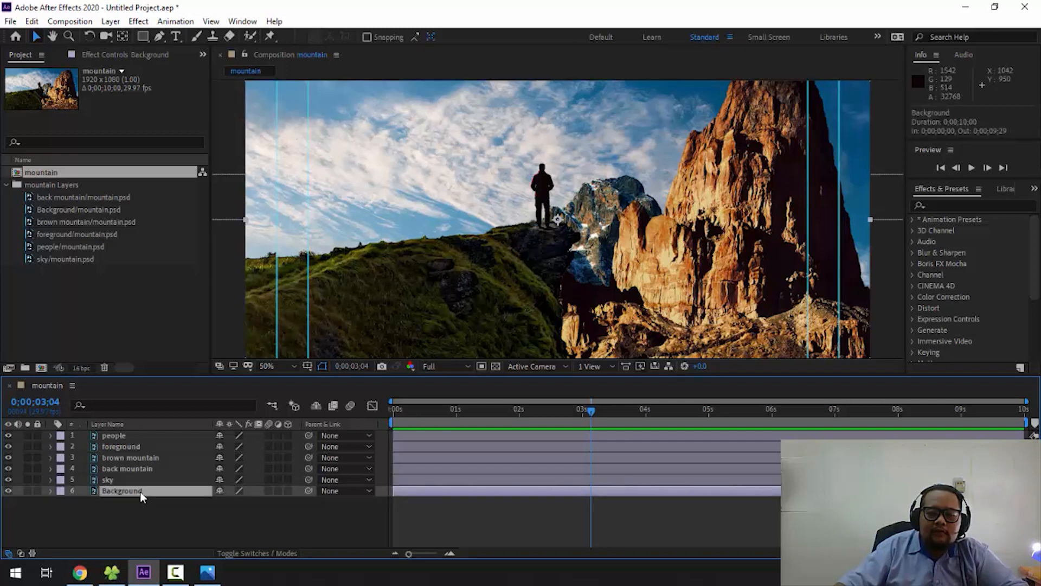
pyautogui.press('Delete')
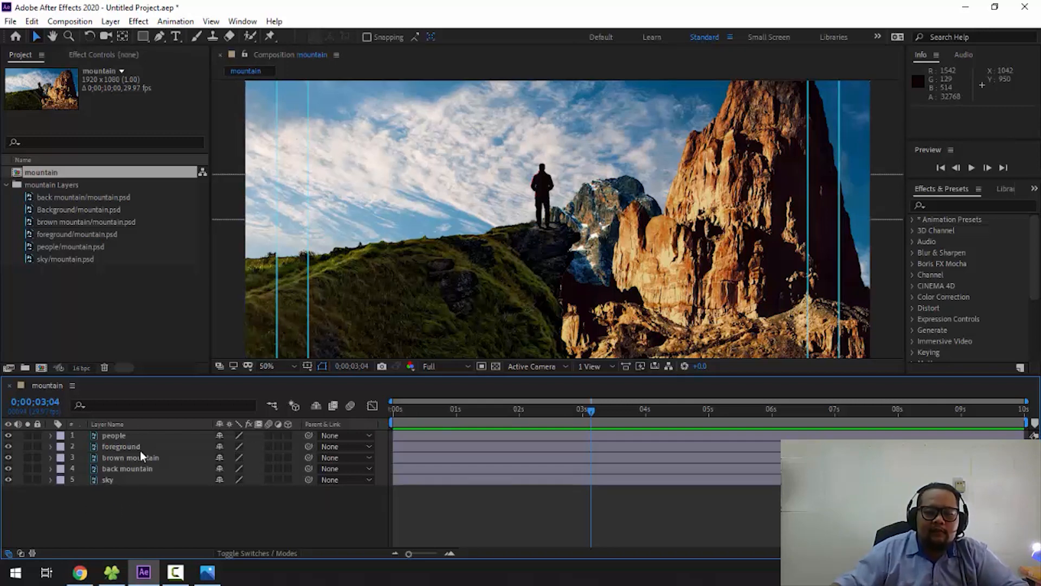
# - Review the people, foreground, brown mountain, back mountain and sky layers, their extents beyond the frame and the timeline playback
pyautogui.moveTo(154, 505); pyautogui.dragTo(108, 433)
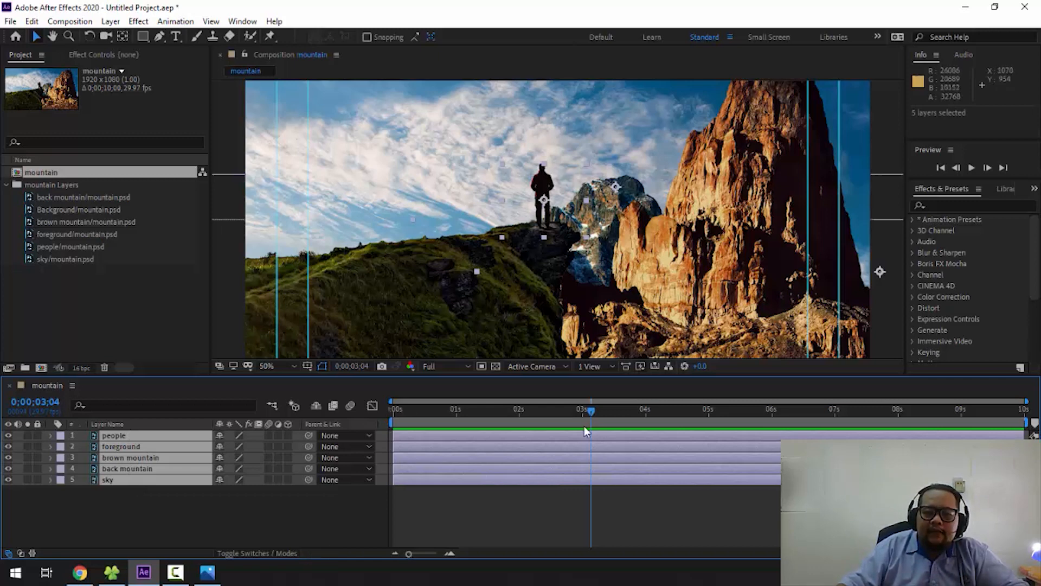
pyautogui.click(545, 532)
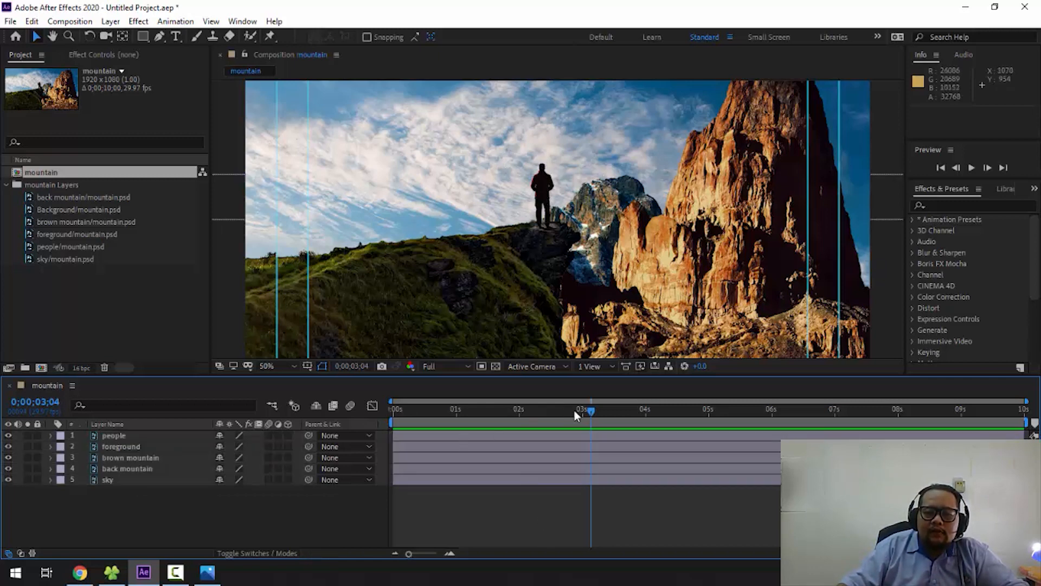
pyautogui.moveTo(580, 409); pyautogui.dragTo(604, 405)
pyautogui.scroll(-4, 574, 239)
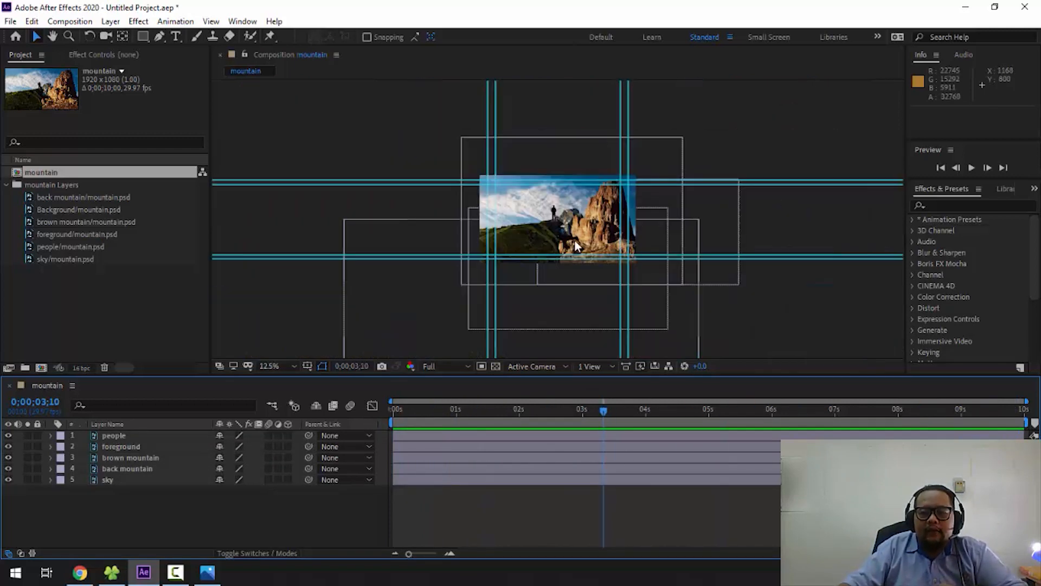
pyautogui.scroll(2, 574, 239)
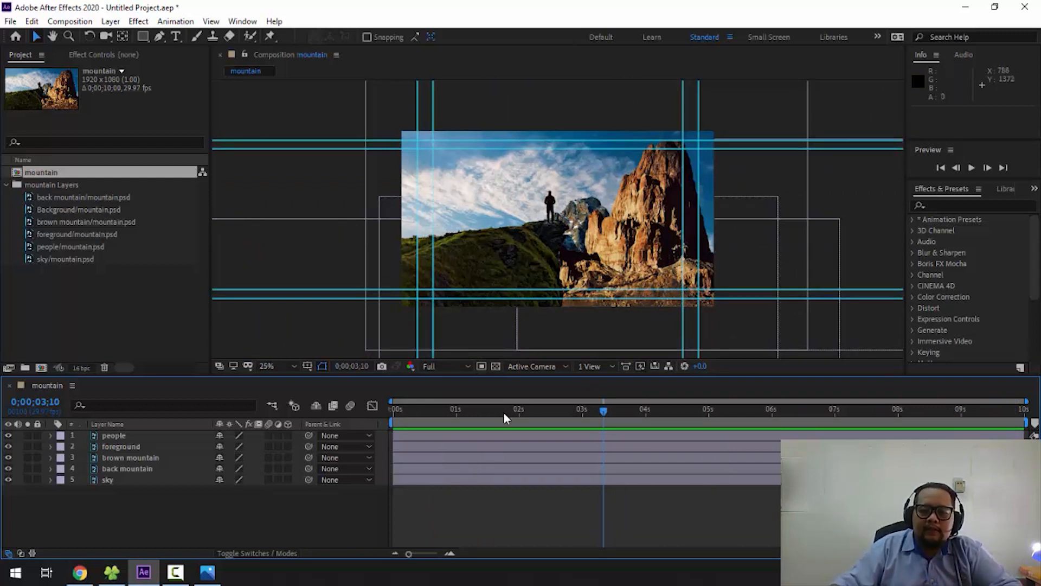
pyautogui.moveTo(504, 412); pyautogui.dragTo(567, 425)
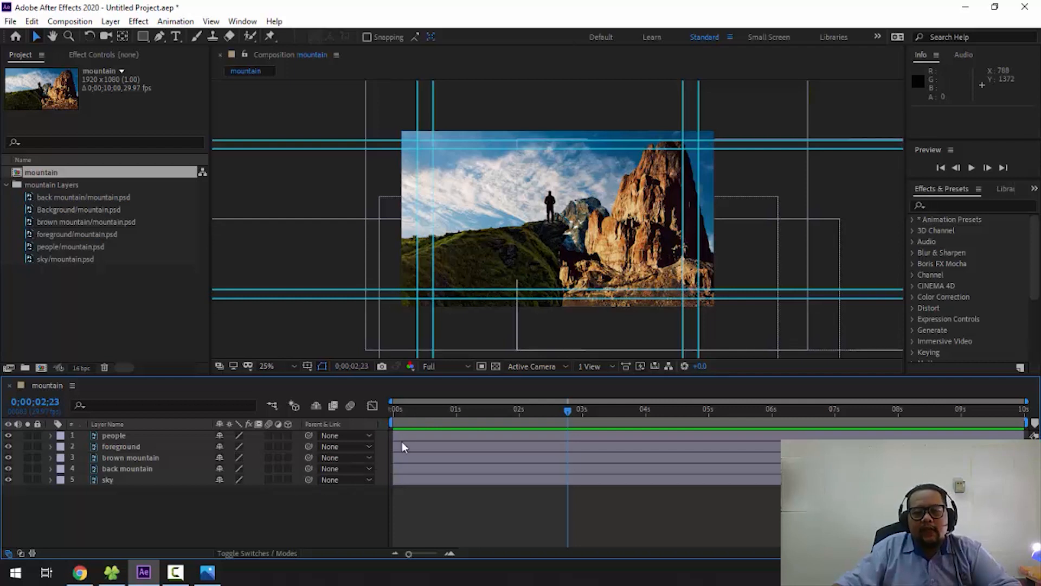
pyautogui.moveTo(418, 409); pyautogui.dragTo(459, 418)
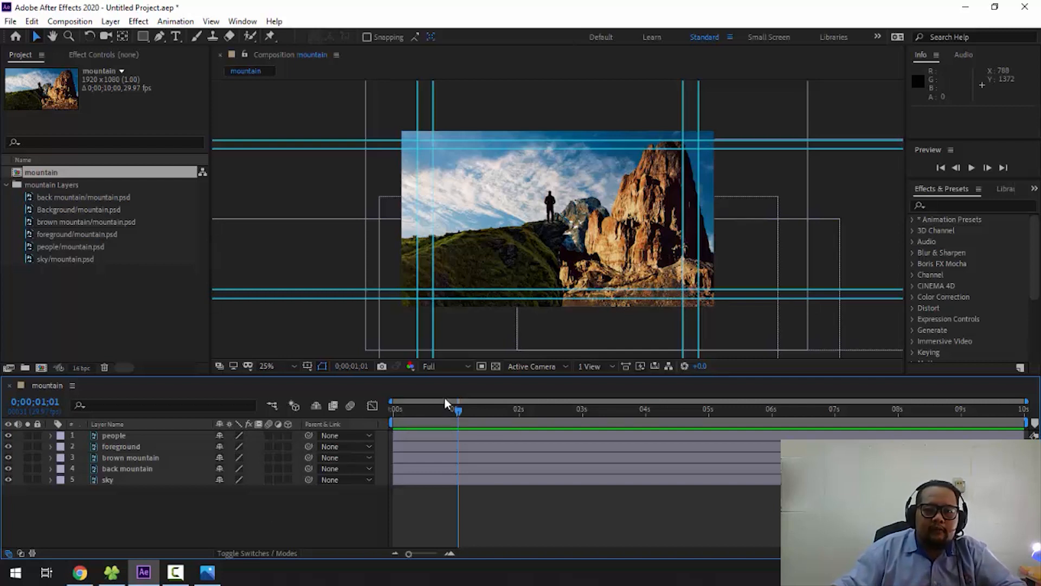
pyautogui.moveTo(441, 415); pyautogui.dragTo(447, 418)
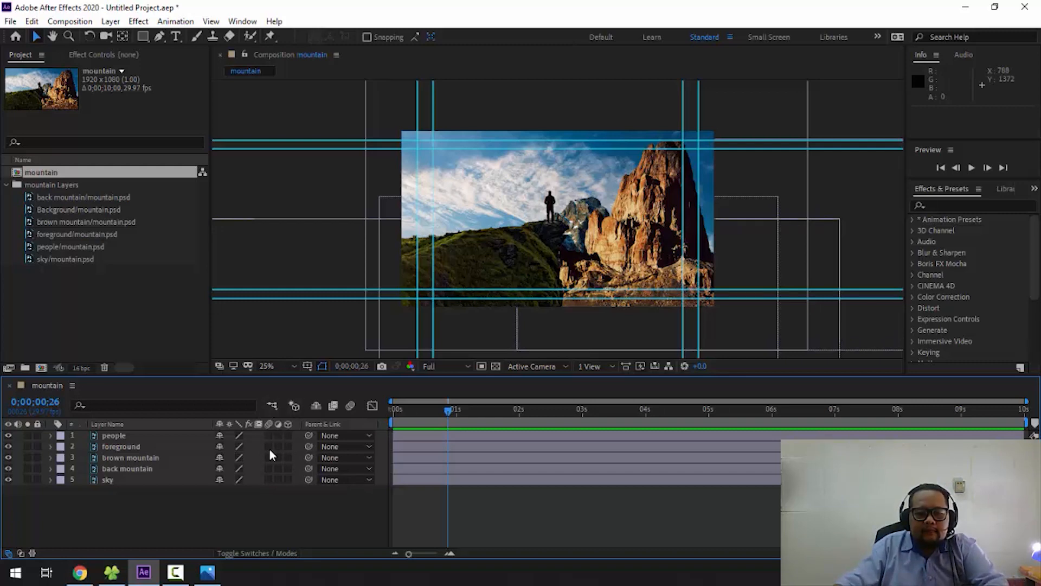
pyautogui.press('.')
pyautogui.press(',')
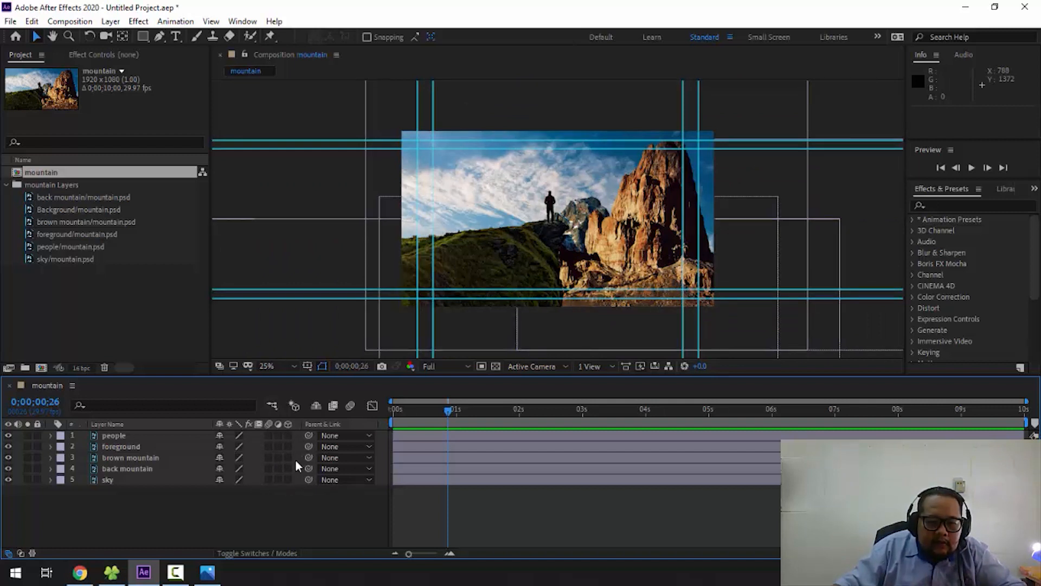
# - Turn on 3D for the people, foreground, brown mountain, back mountain and sky layers
pyautogui.click(288, 435)
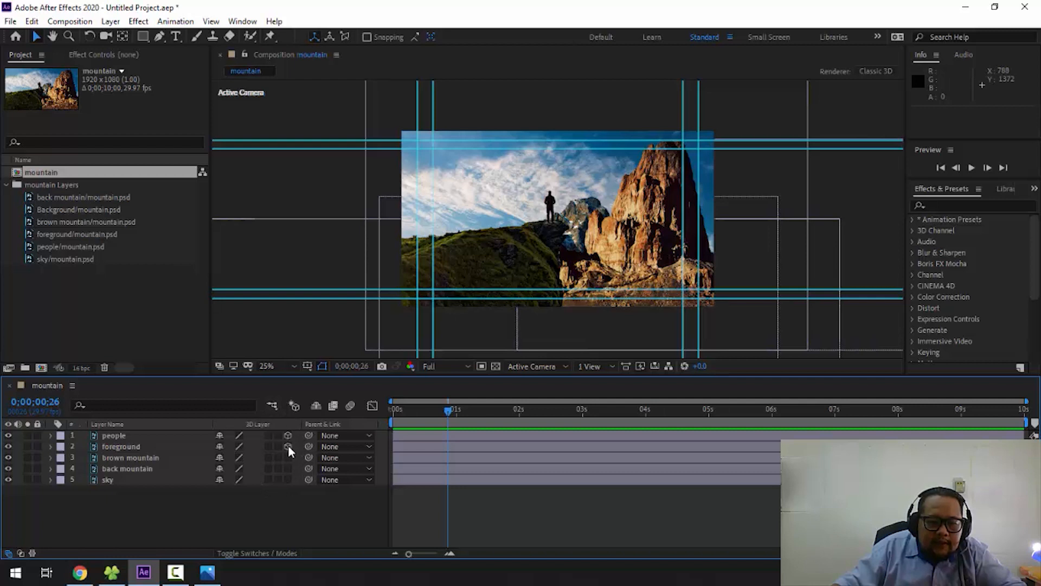
pyautogui.click(288, 445)
pyautogui.click(288, 457)
pyautogui.click(288, 469)
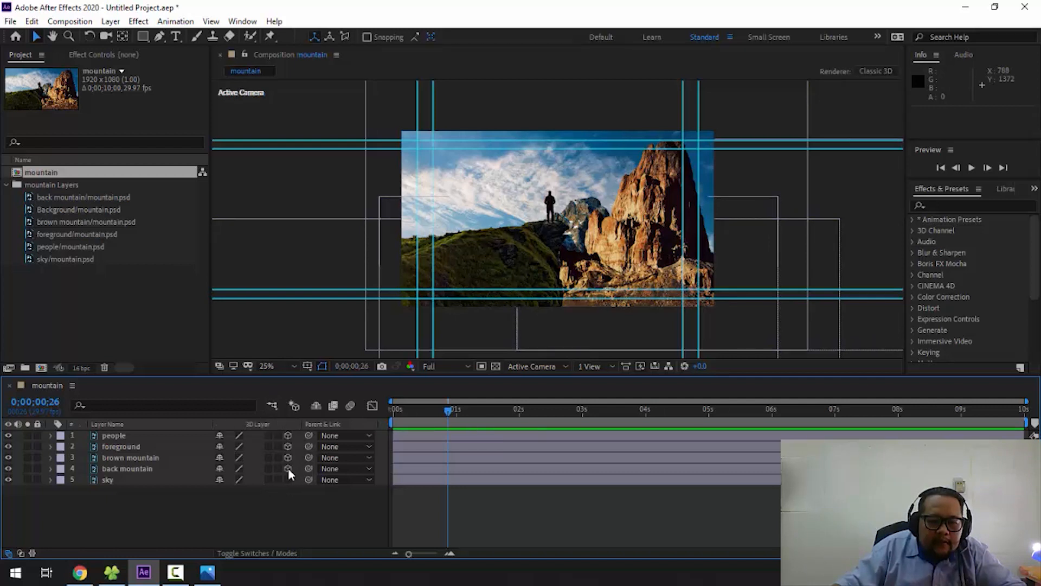
pyautogui.click(288, 480)
# - Switch the composition's 3D view to Custom View 1
pyautogui.moveTo(448, 410)
pyautogui.mouseDown()
pyautogui.moveTo(470, 423)
pyautogui.moveTo(877, 409)
pyautogui.moveTo(391, 428)
pyautogui.moveTo(816, 421)
pyautogui.moveTo(408, 421)
pyautogui.moveTo(436, 421)
pyautogui.mouseUp()
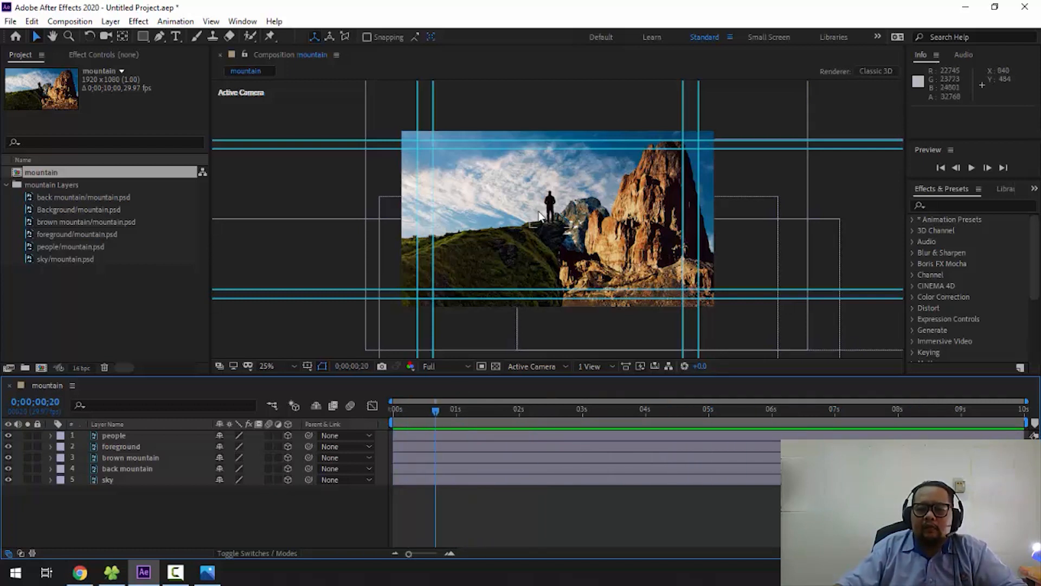
pyautogui.click(523, 366)
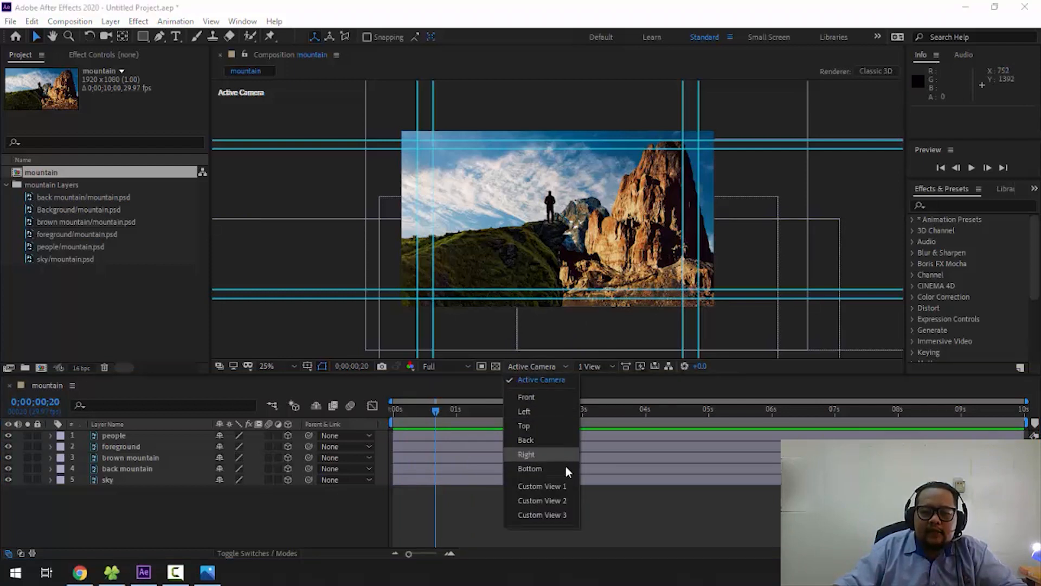
pyautogui.click(562, 486)
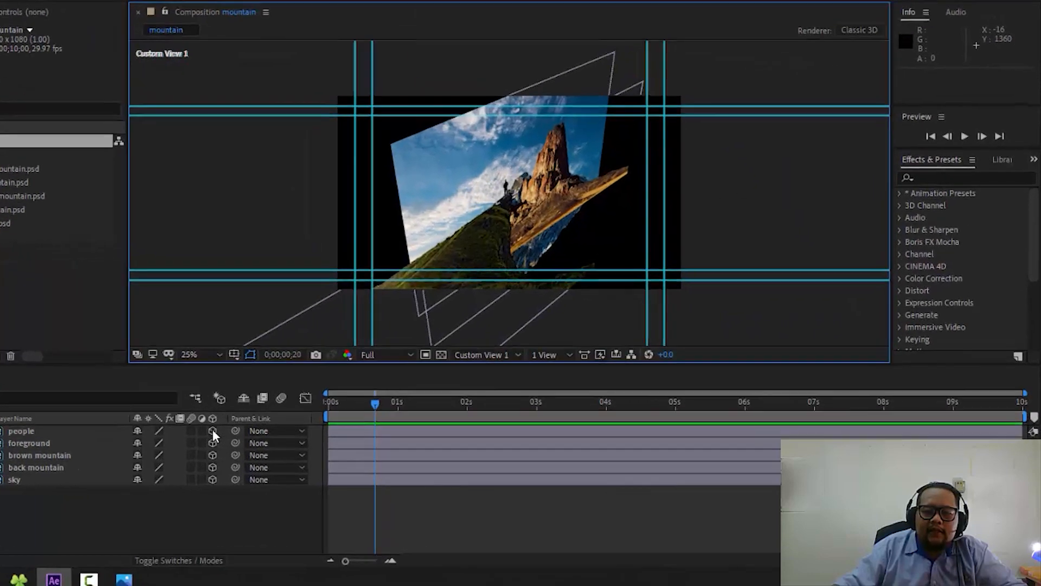
# - Turn 3D off and back on for all five layers to compare the flat and 3D views
pyautogui.moveTo(289, 435); pyautogui.dragTo(291, 465)
pyautogui.moveTo(119, 465); pyautogui.dragTo(118, 478)
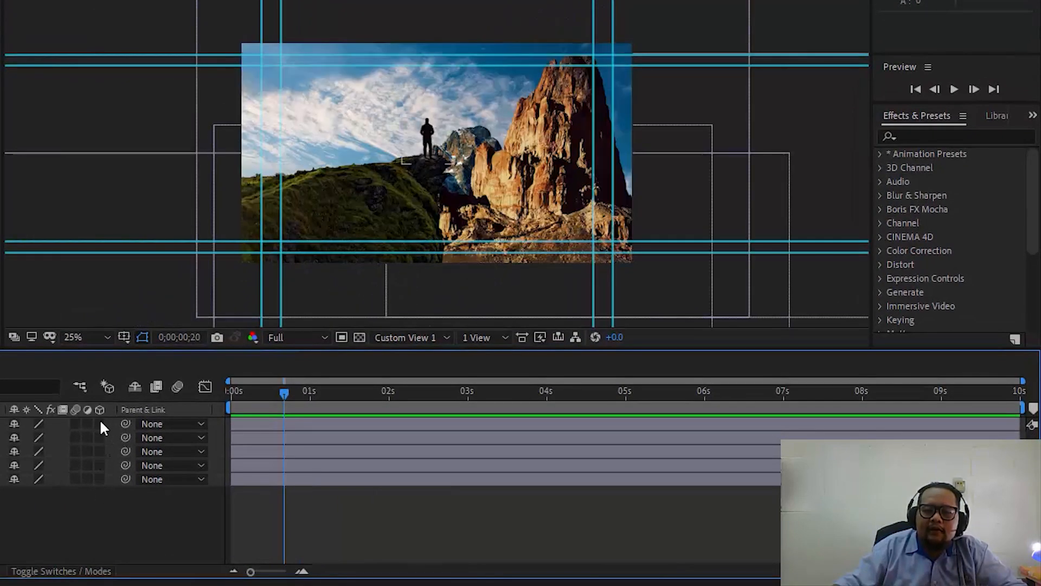
pyautogui.moveTo(100, 465); pyautogui.dragTo(99, 479)
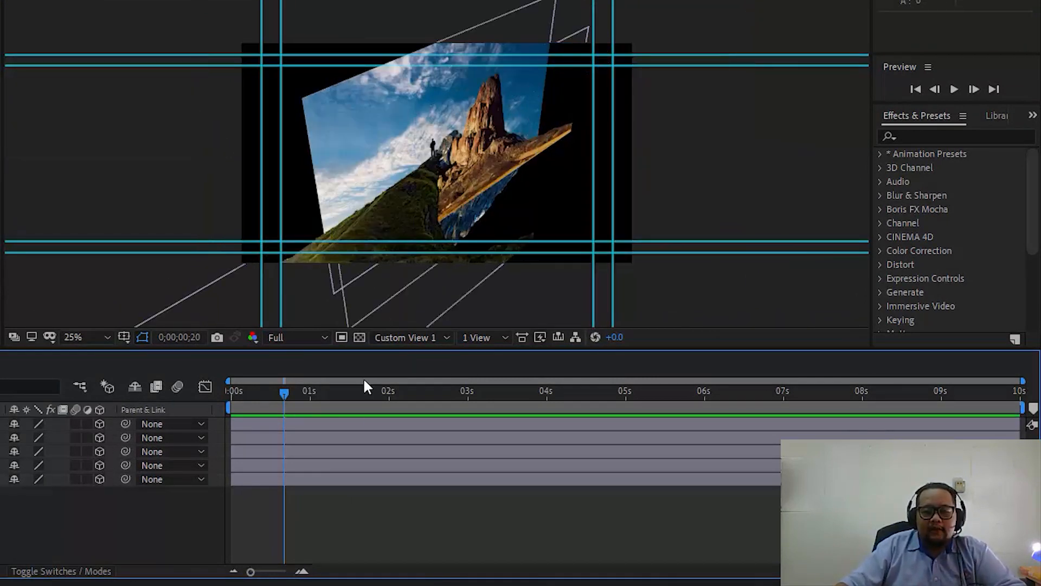
# - Return the current time to 0;00;00;00 and select the people layer
pyautogui.moveTo(288, 395); pyautogui.dragTo(219, 413)
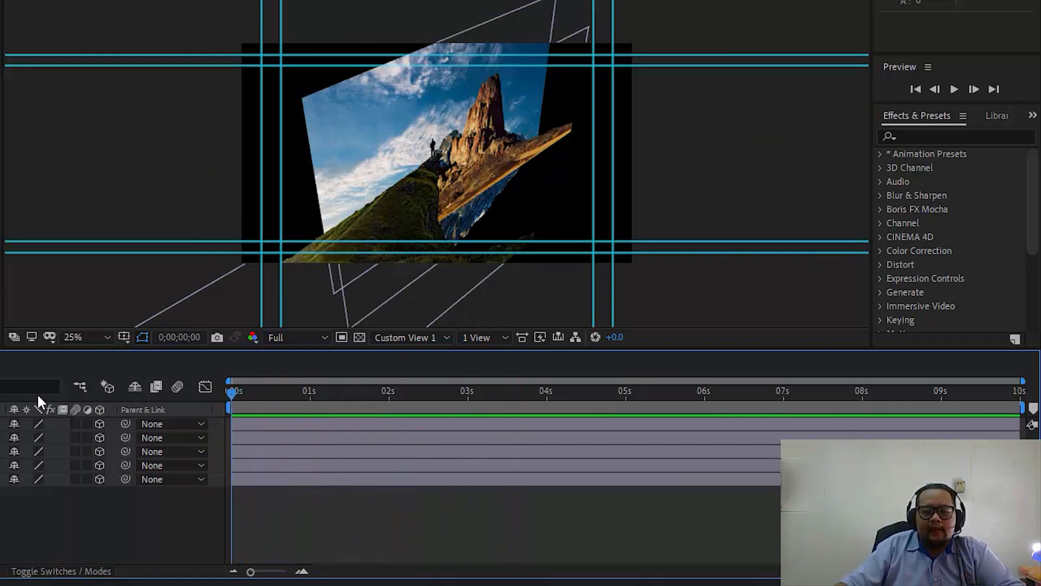
pyautogui.click(4, 424)
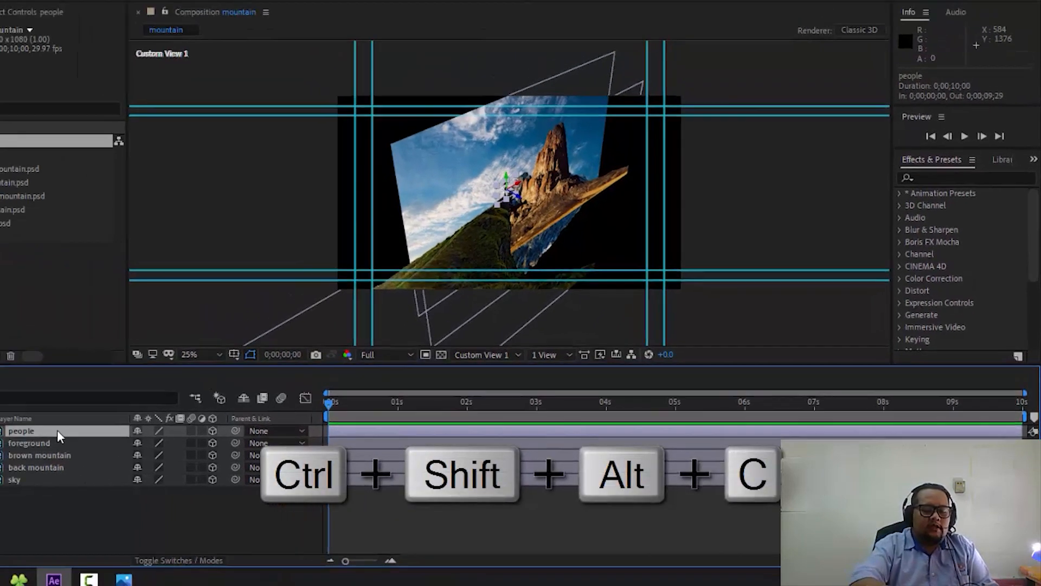
pyautogui.hotkey('ctrl', 'shift', 'alt', 'c')
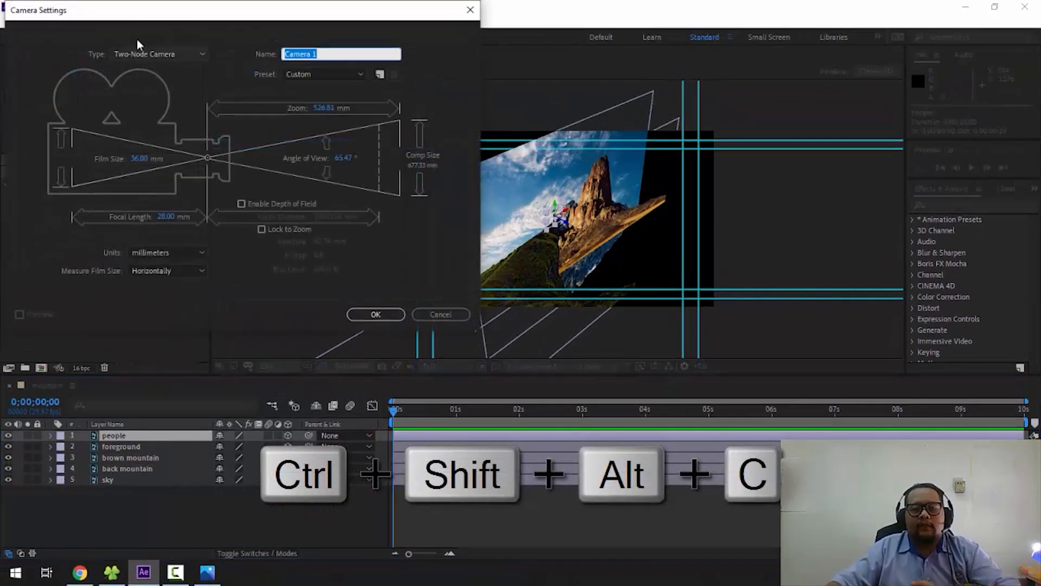
pyautogui.moveTo(145, 14); pyautogui.dragTo(458, 71)
pyautogui.click(689, 369)
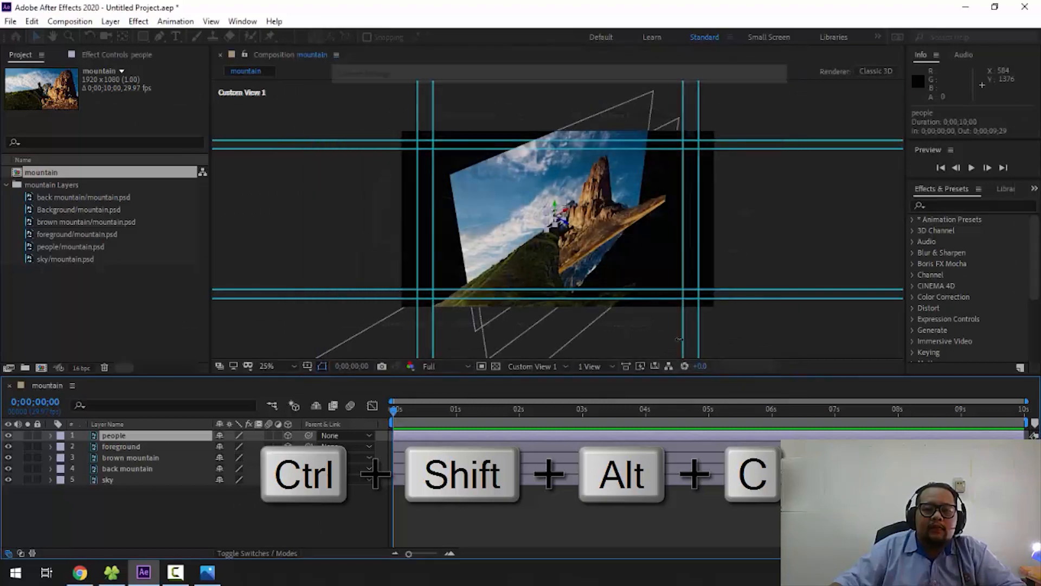
# - Create a new two-node camera layer named Fly Cam with the 28mm preset
pyautogui.click(110, 21)
pyautogui.moveTo(128, 37)
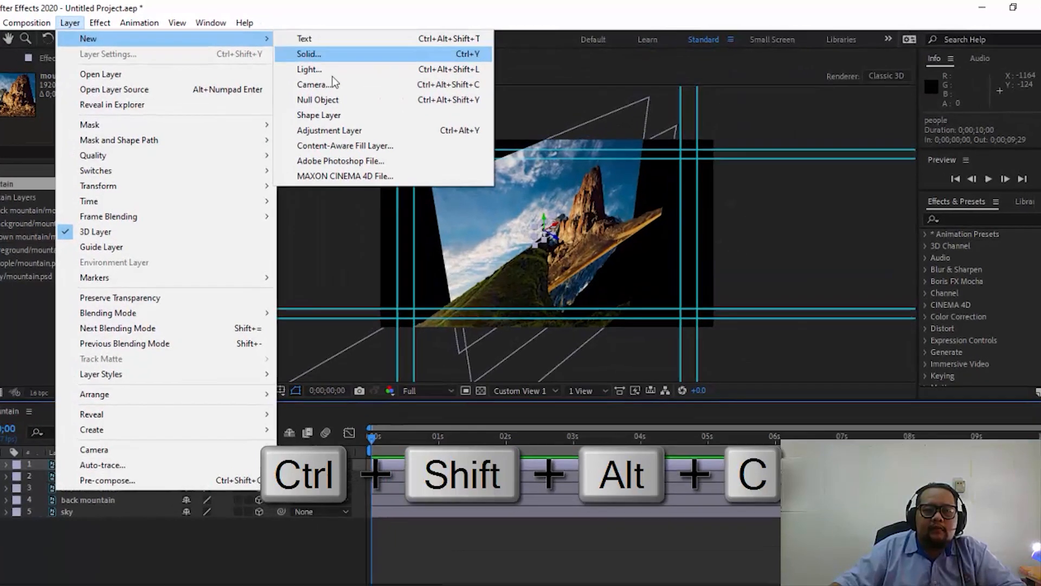
pyautogui.click(325, 78)
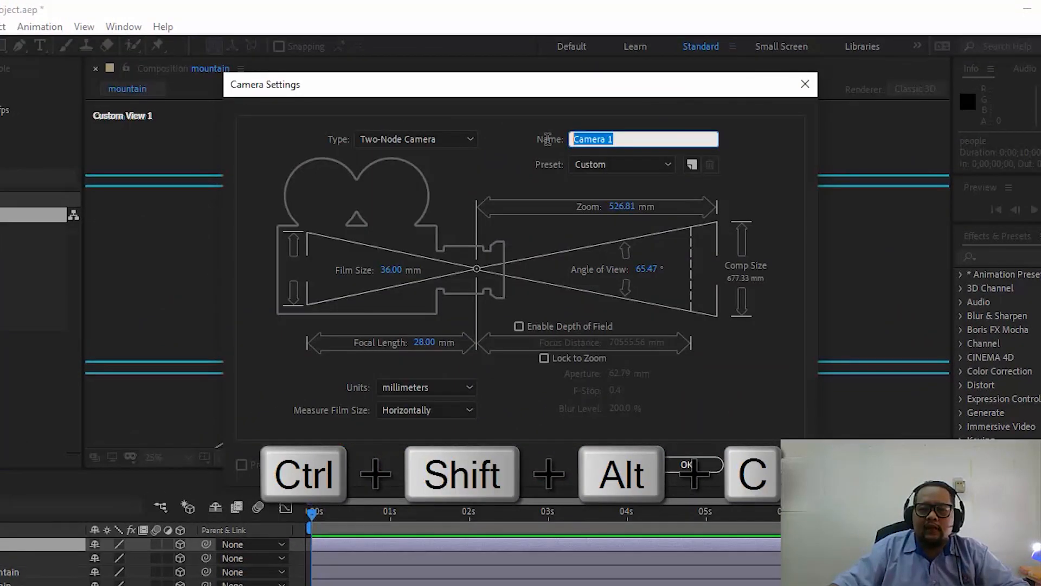
pyautogui.write('fly')
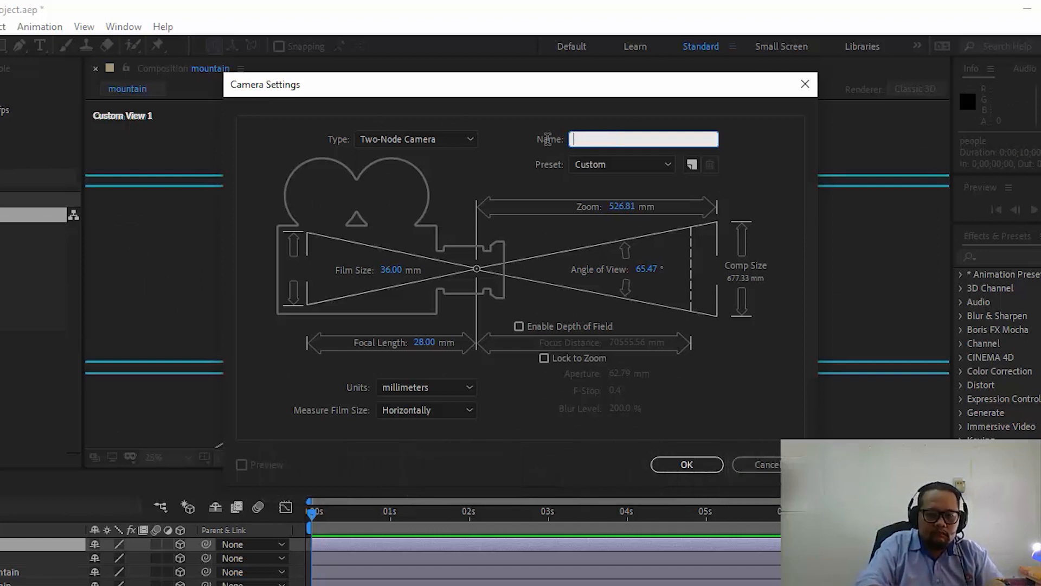
pyautogui.write('Cam')
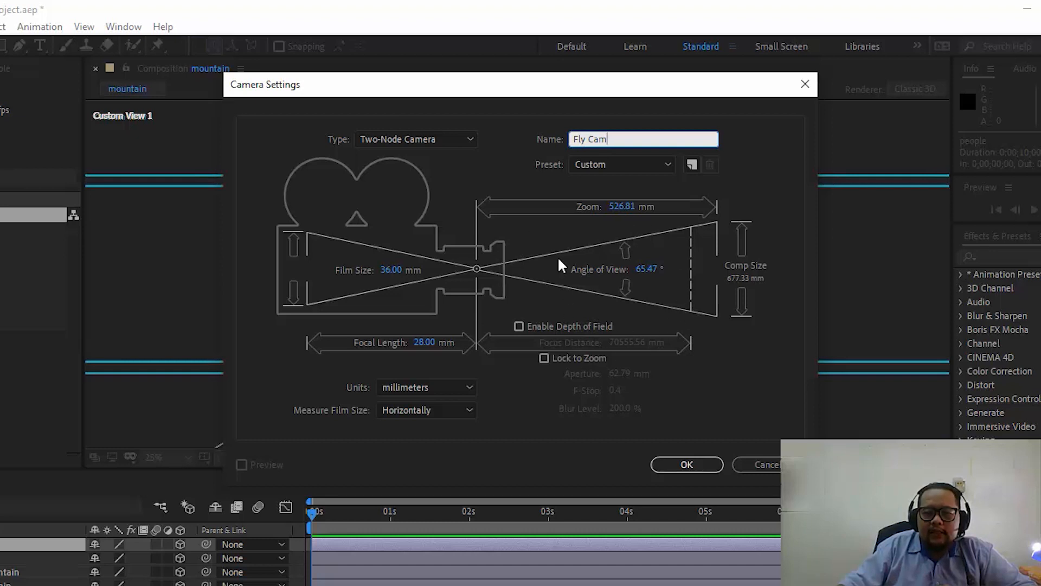
pyautogui.click(796, 157)
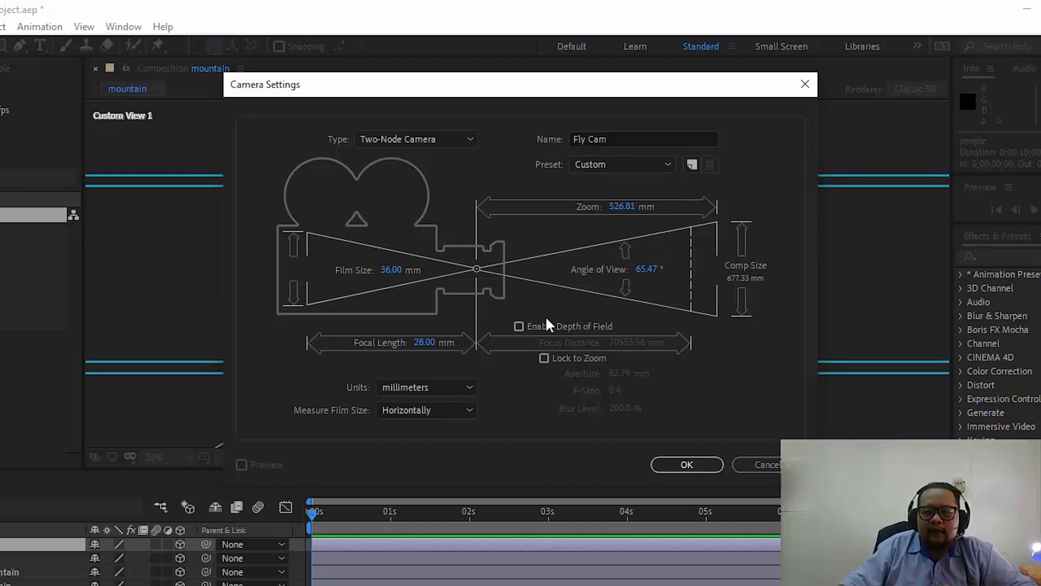
pyautogui.click(655, 163)
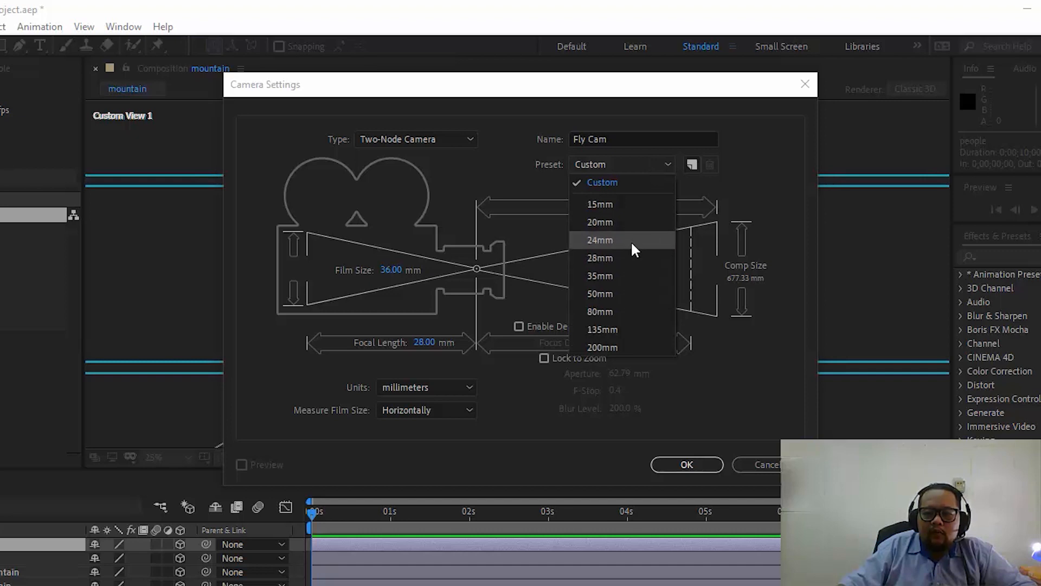
pyautogui.click(629, 259)
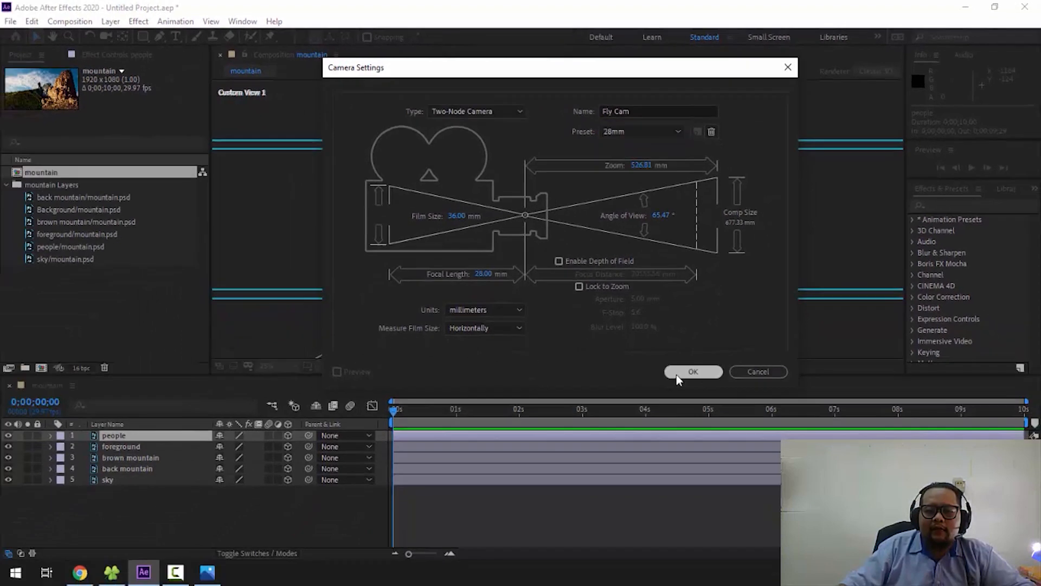
pyautogui.click(689, 372)
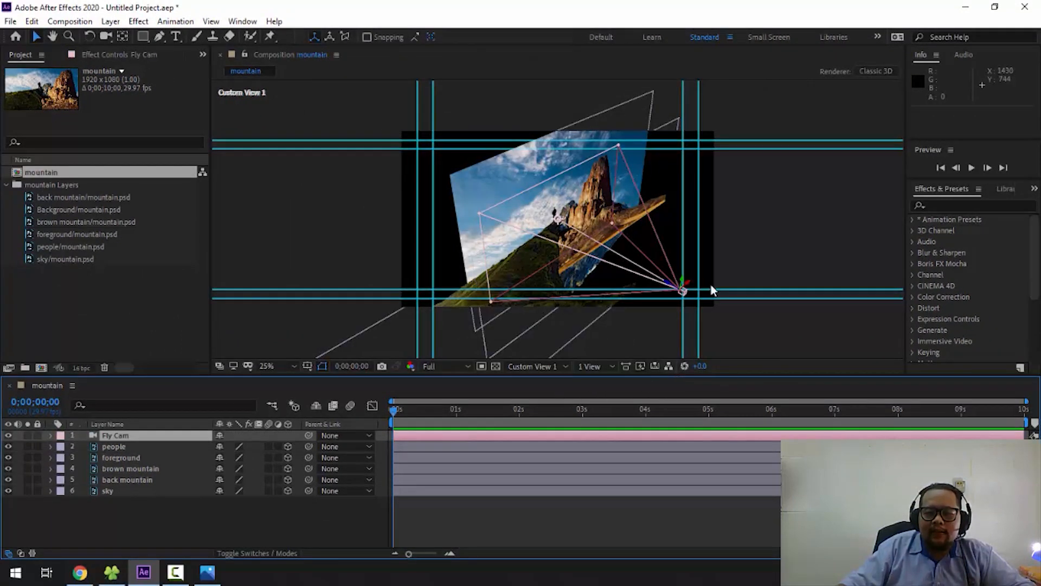
# - Examine the Fly Cam camera's body, axis handles and field-of-view lines in Custom View 1
pyautogui.scroll(3, 712, 285)
pyautogui.press('space')
pyautogui.moveTo(728, 283); pyautogui.dragTo(361, 103)
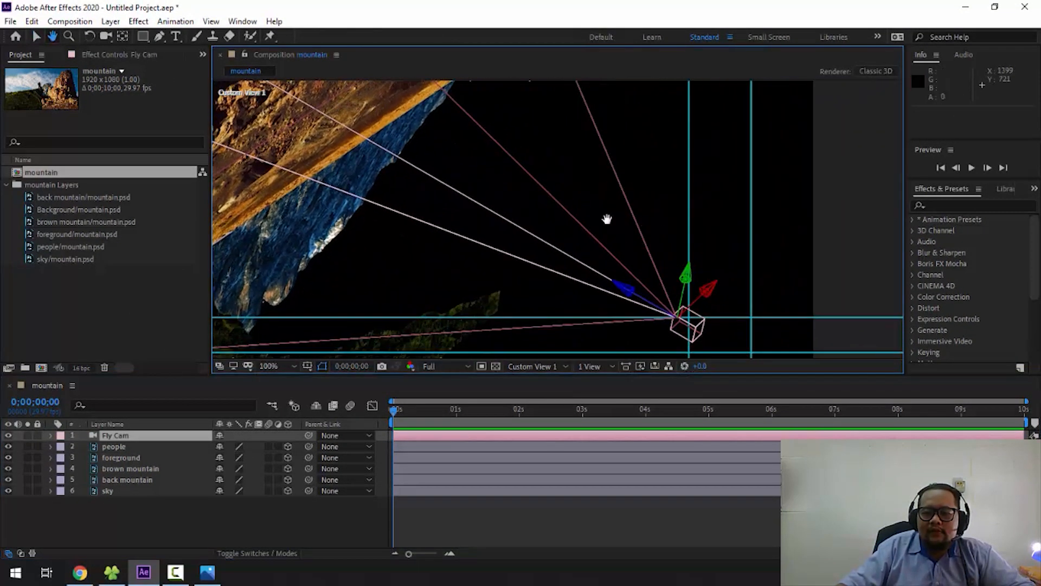
pyautogui.scroll(1, 665, 279)
pyautogui.press('space')
pyautogui.moveTo(666, 279); pyautogui.dragTo(432, 115)
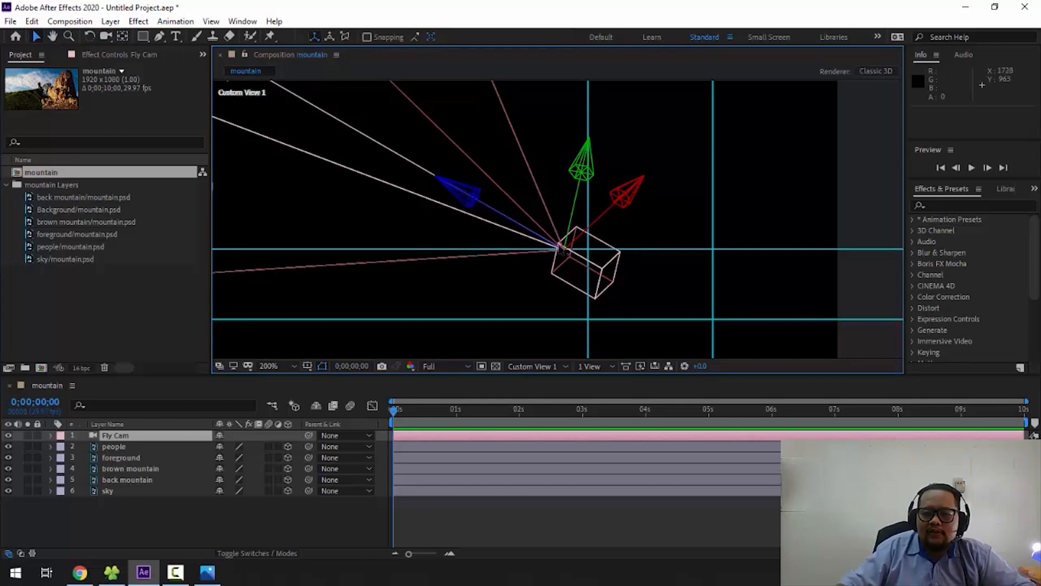
pyautogui.scroll(-6, 559, 217)
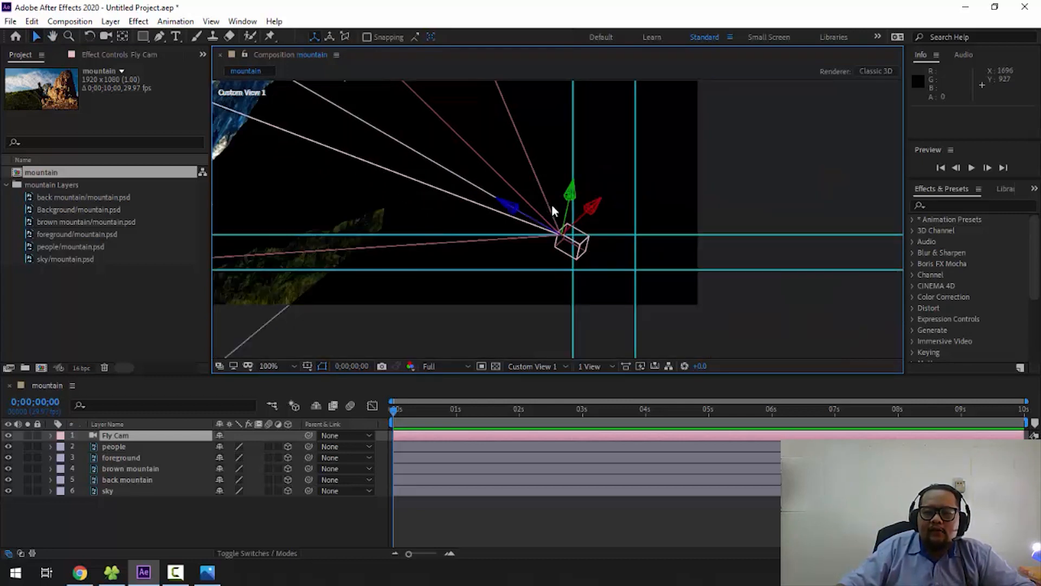
# - Switch the 3D view to Active Camera and inspect how the camera frames the mountain scene
pyautogui.click(550, 368)
pyautogui.click(550, 380)
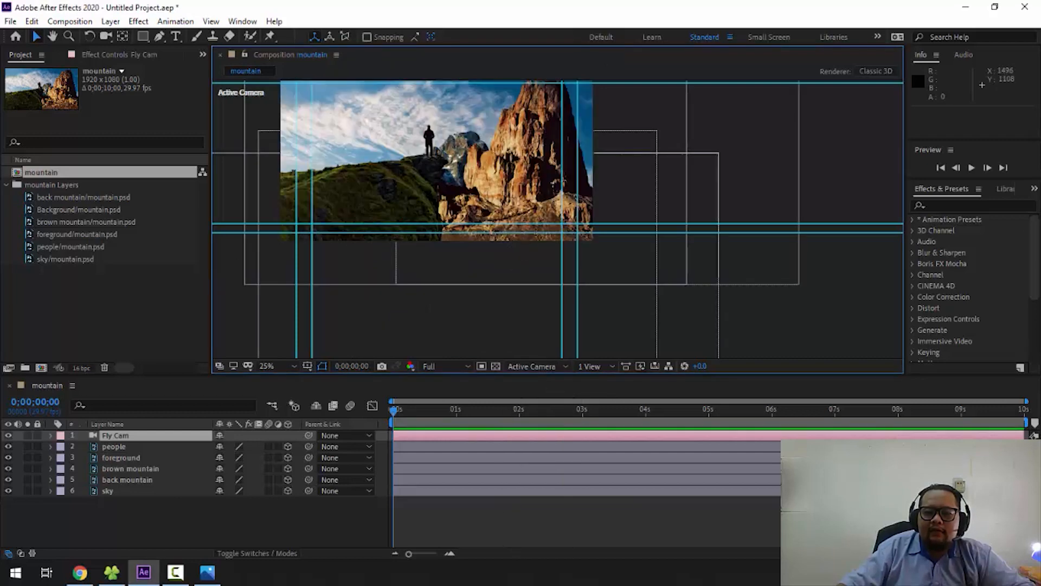
pyautogui.scroll(-2, 589, 216)
pyautogui.moveTo(570, 209); pyautogui.dragTo(630, 252)
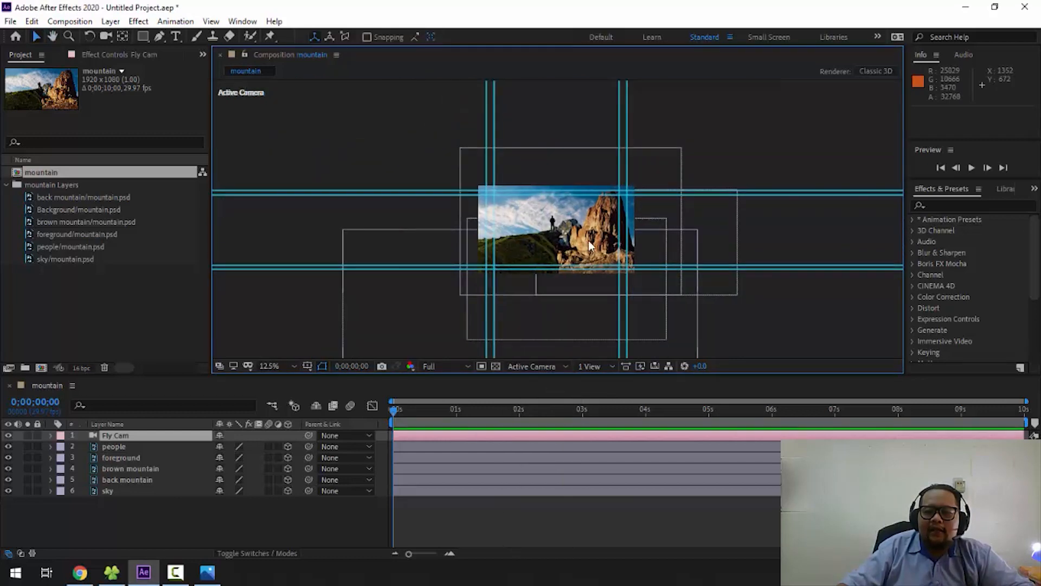
pyautogui.scroll(1, 588, 240)
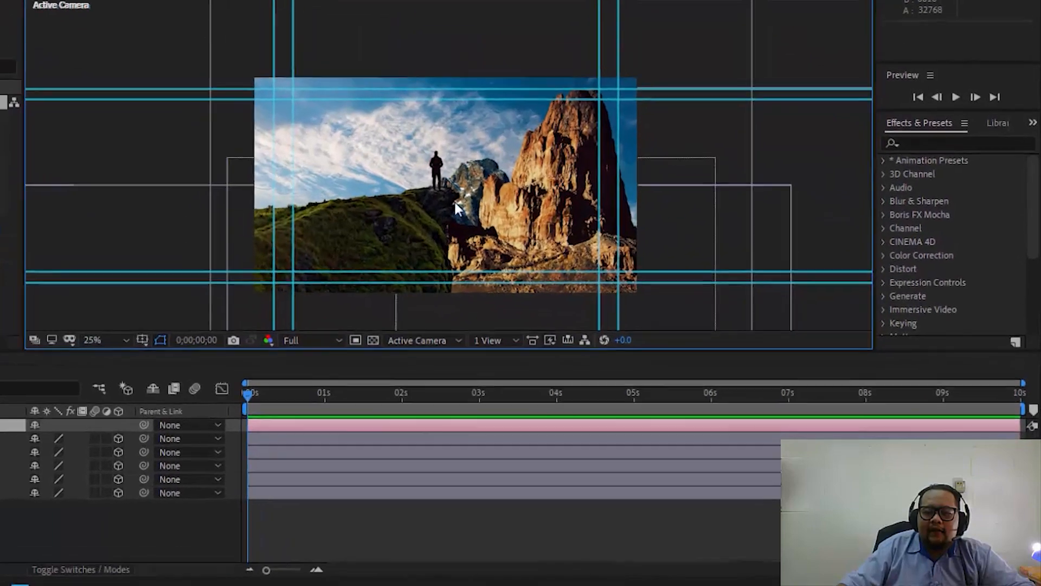
pyautogui.scroll(2, 455, 203)
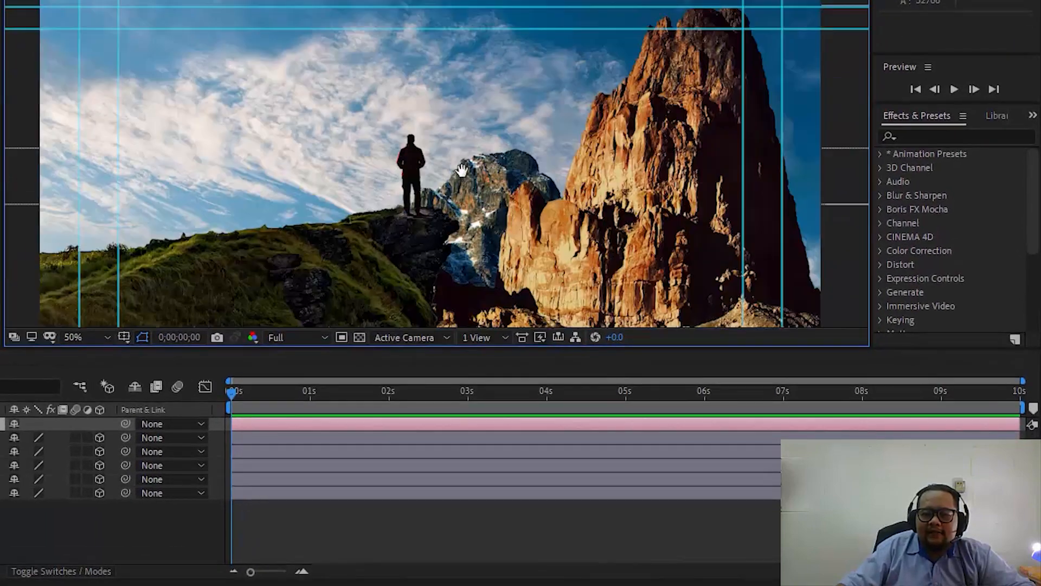
pyautogui.moveTo(464, 171); pyautogui.dragTo(472, 93)
pyautogui.scroll(-2, 473, 97)
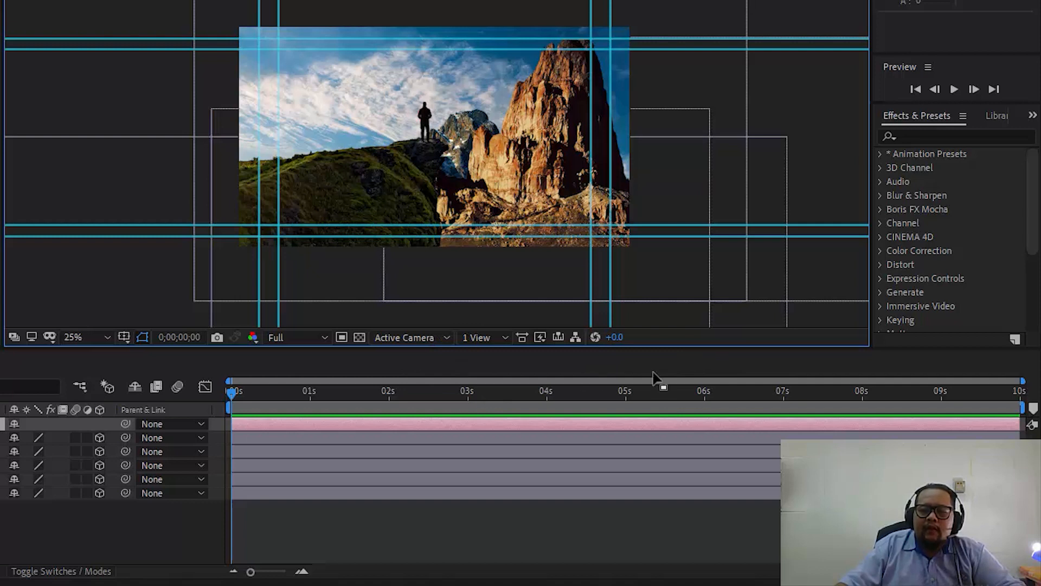
# - Move the current time to 0;00;01;08 and switch the 3D view back to Custom View 1
pyautogui.moveTo(494, 398); pyautogui.dragTo(332, 410)
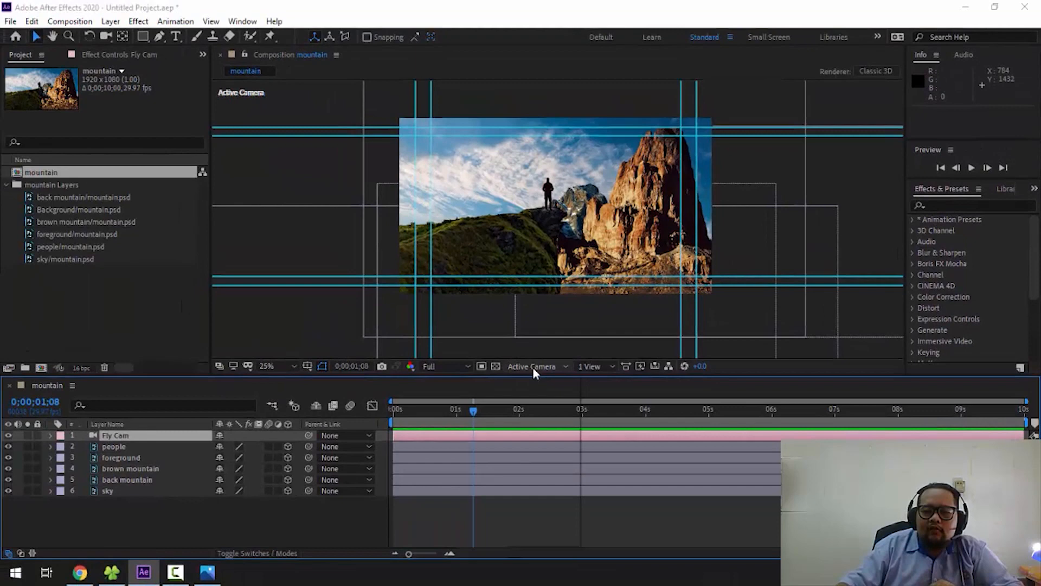
pyautogui.click(405, 338)
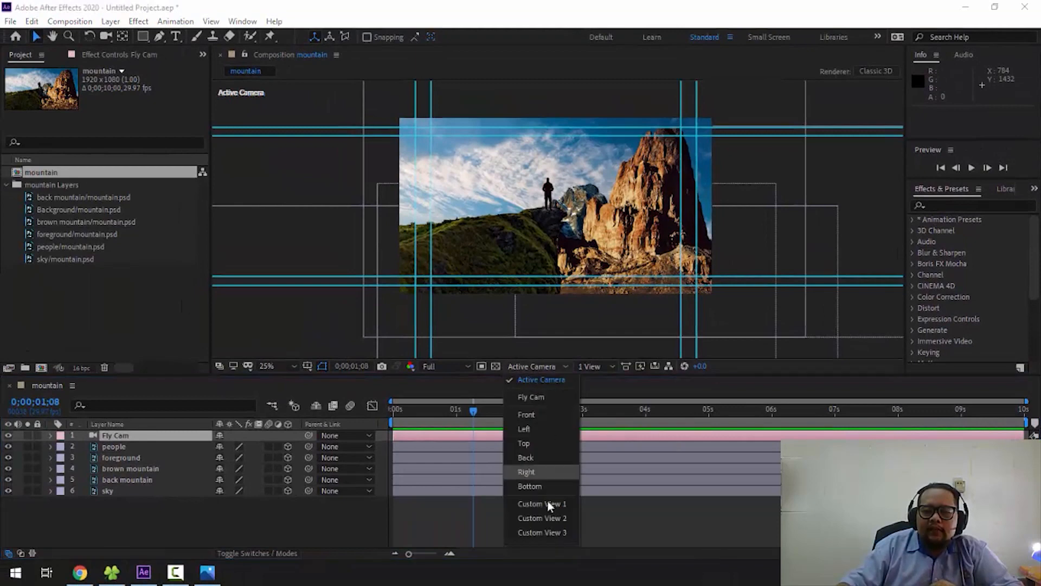
pyautogui.click(548, 503)
pyautogui.scroll(4, 574, 243)
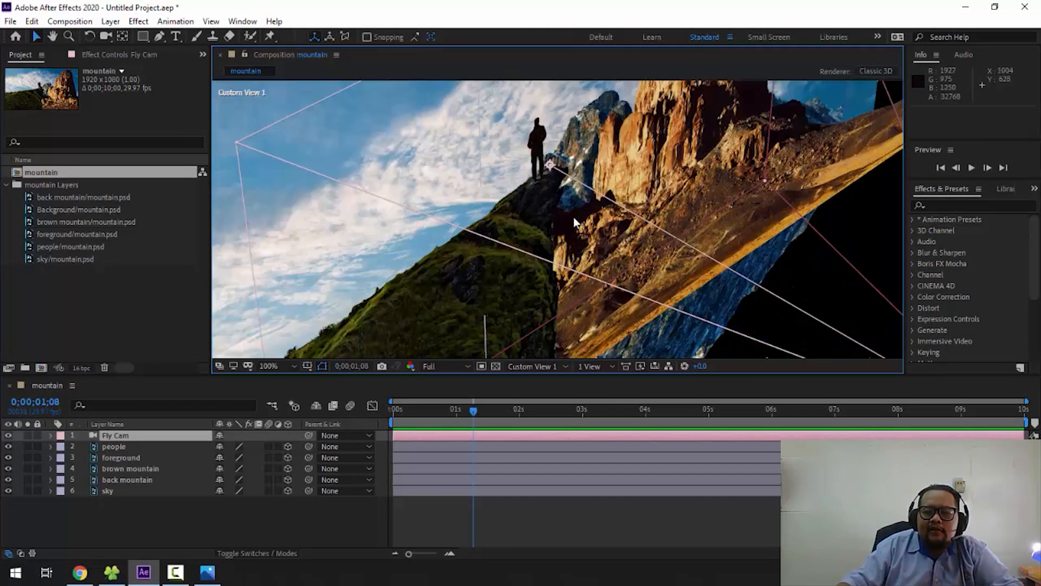
pyautogui.scroll(-2, 522, 199)
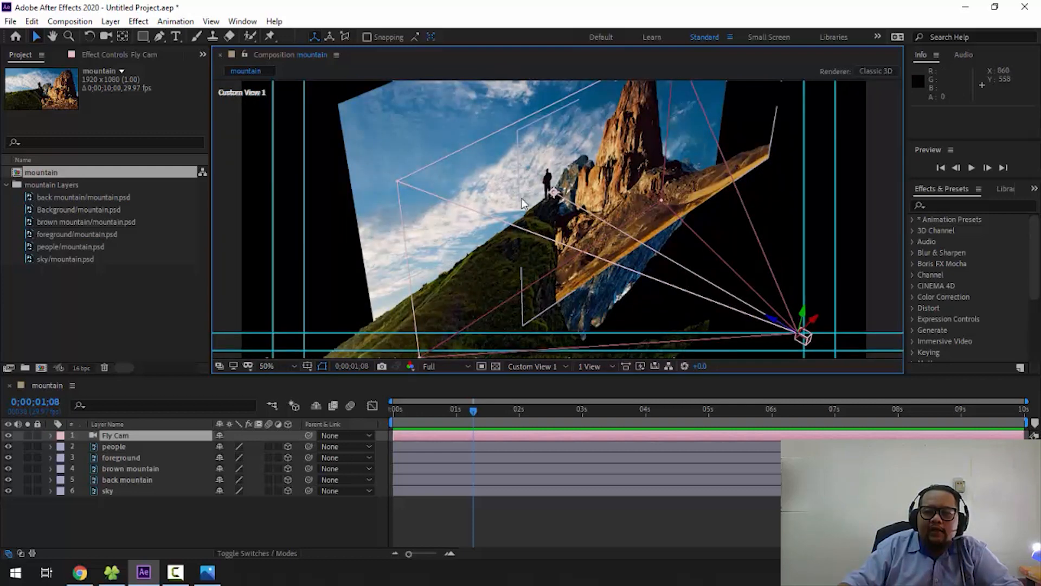
pyautogui.scroll(-2, 522, 198)
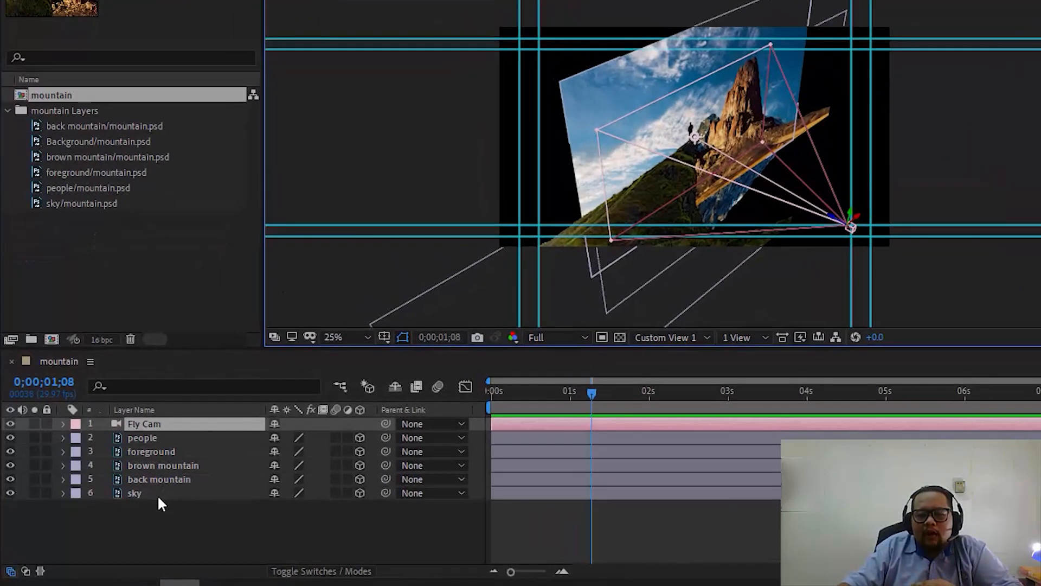
# - Select the sky layer and toggle its visibility off and on to identify it in Custom View 1
pyautogui.click(158, 497)
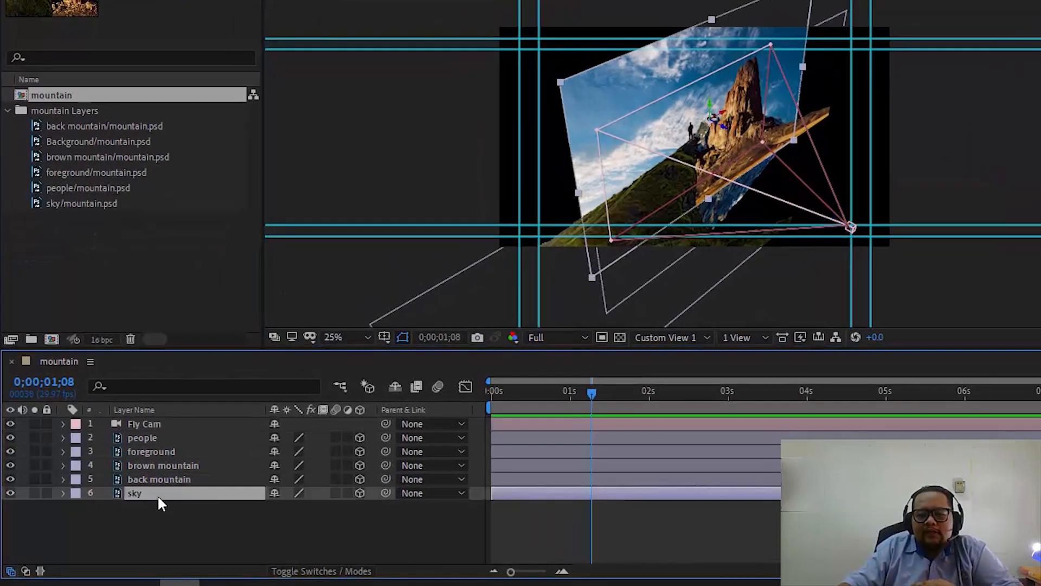
pyautogui.click(11, 493)
pyautogui.click(10, 492)
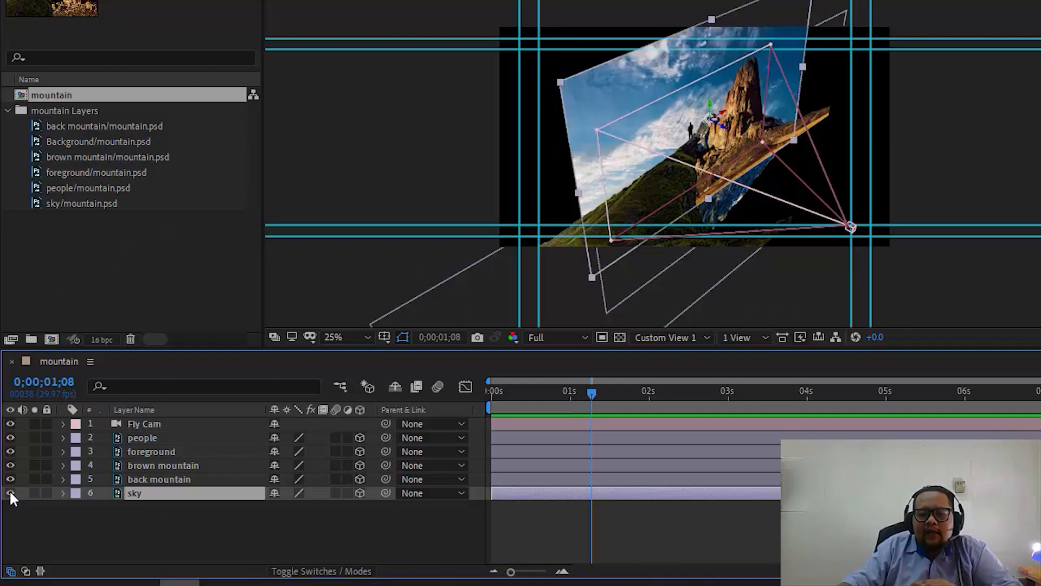
pyautogui.click(10, 493)
pyautogui.click(10, 493)
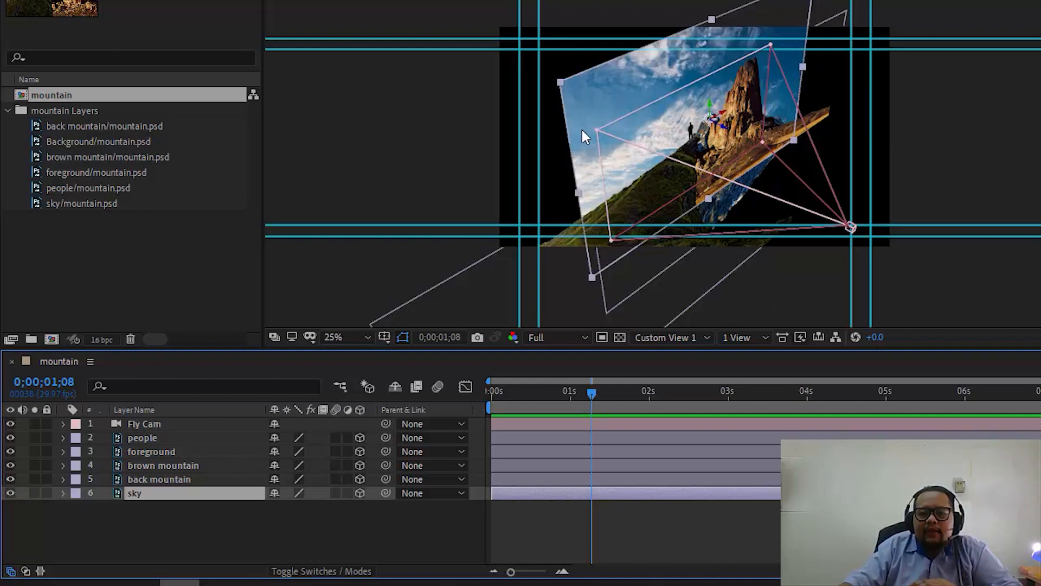
pyautogui.scroll(-1, 583, 129)
pyautogui.scroll(2, 707, 157)
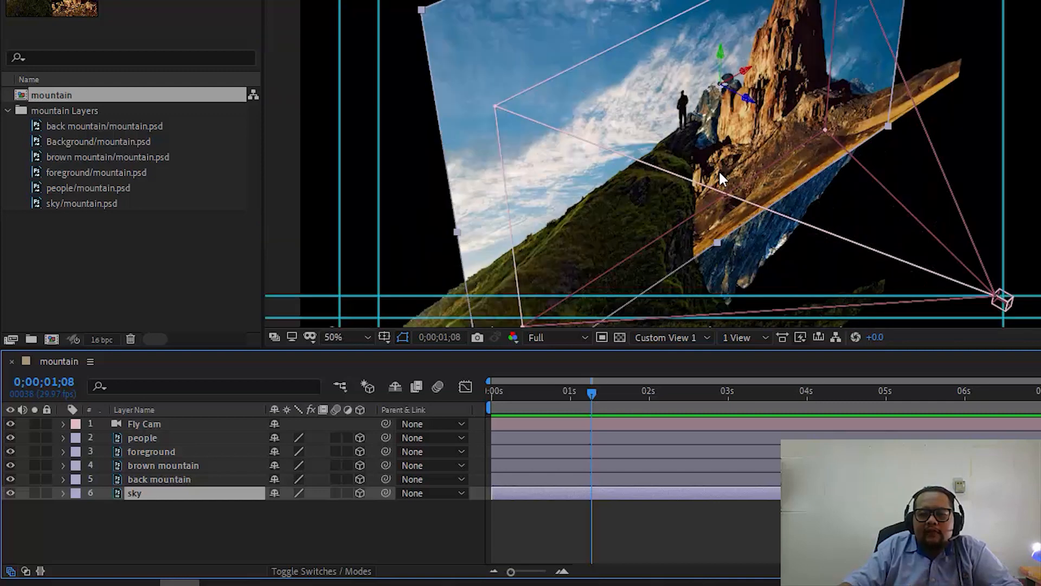
pyautogui.click(665, 337)
pyautogui.click(692, 507)
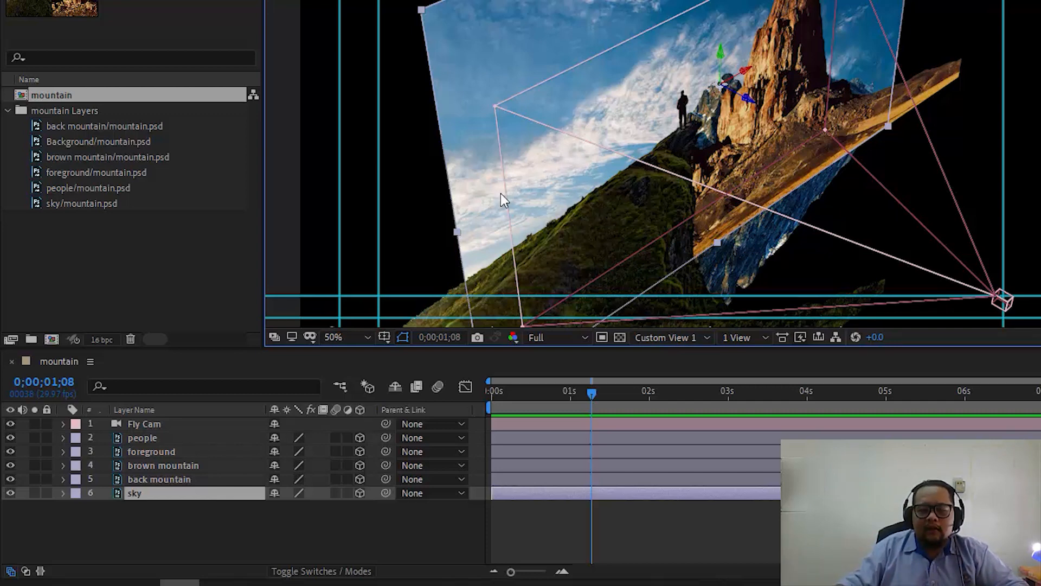
# - Reselect the sky layer and move it back along its Z axis, well behind the mountain layers
pyautogui.click(204, 512)
pyautogui.click(160, 495)
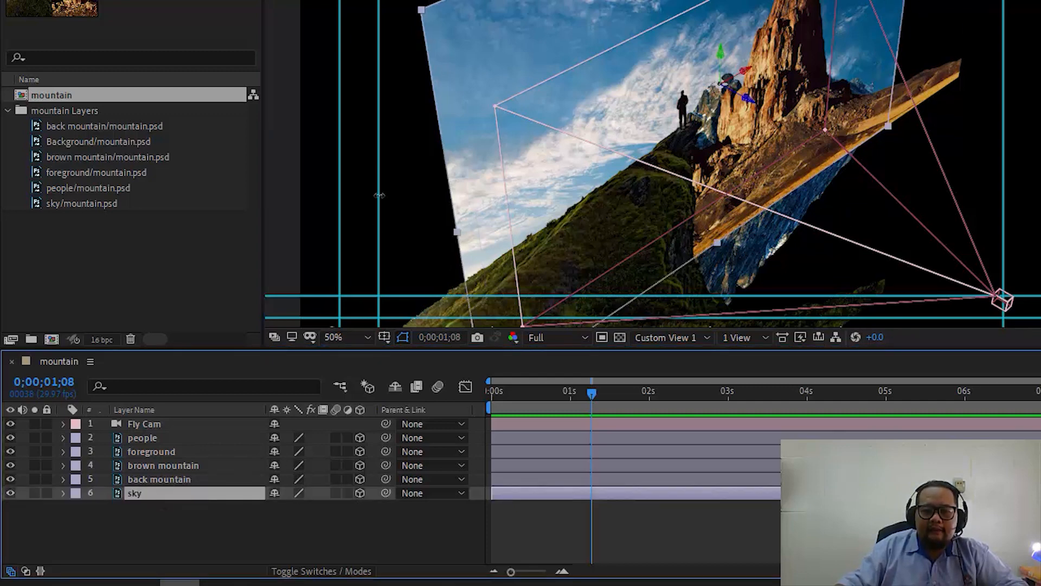
pyautogui.scroll(-2, 641, 139)
pyautogui.scroll(1, 744, 122)
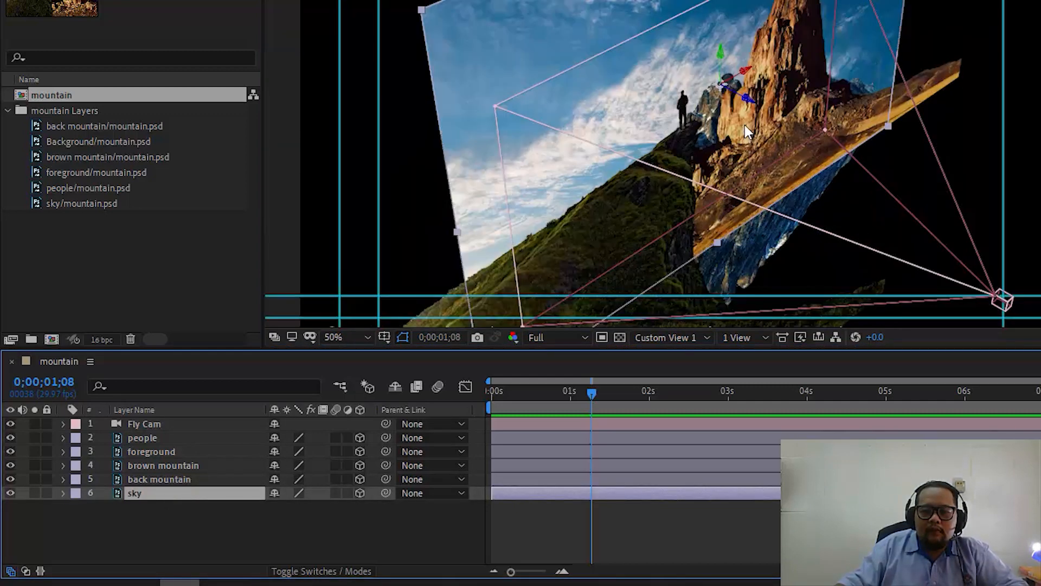
pyautogui.scroll(1, 744, 125)
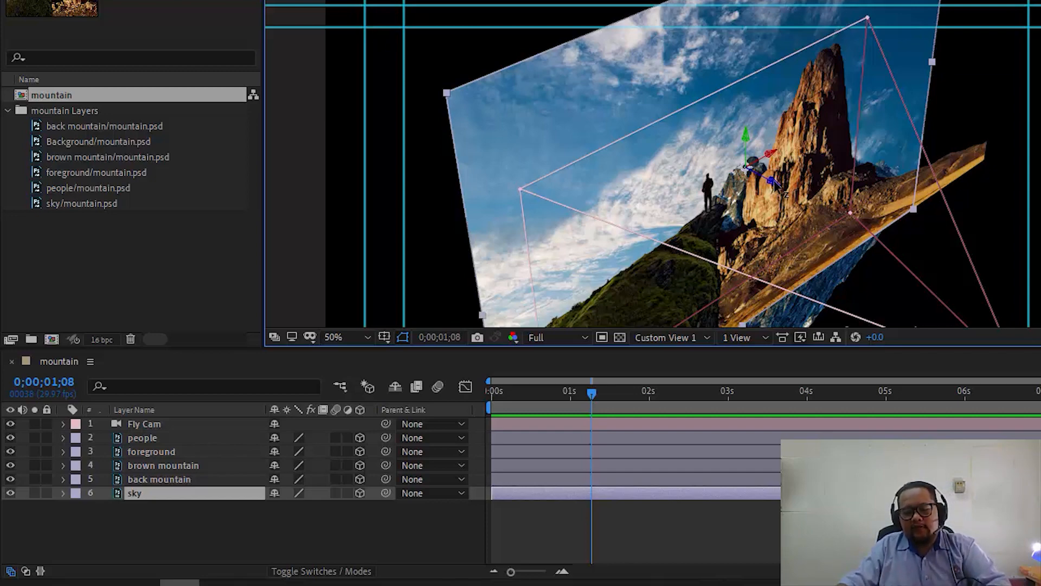
pyautogui.scroll(-2, 770, 180)
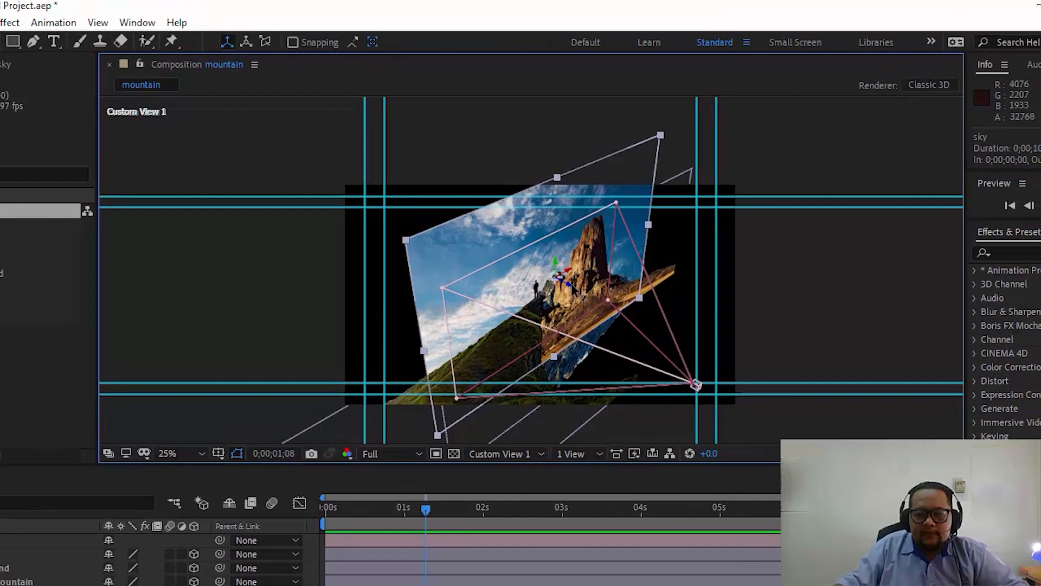
pyautogui.moveTo(556, 293); pyautogui.dragTo(255, 272)
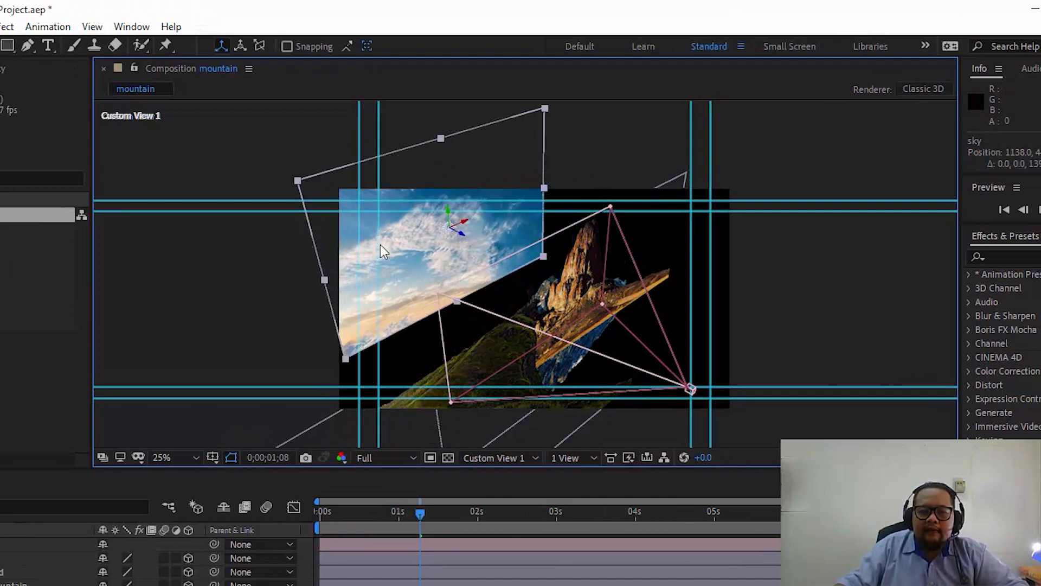
pyautogui.press('.')
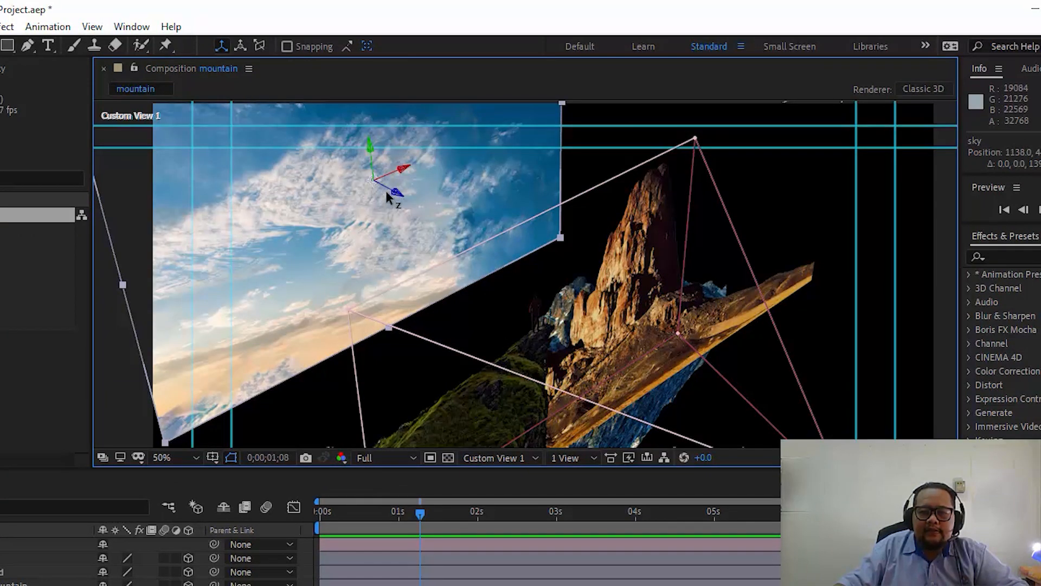
pyautogui.moveTo(390, 193); pyautogui.dragTo(166, 153)
pyautogui.press(',')
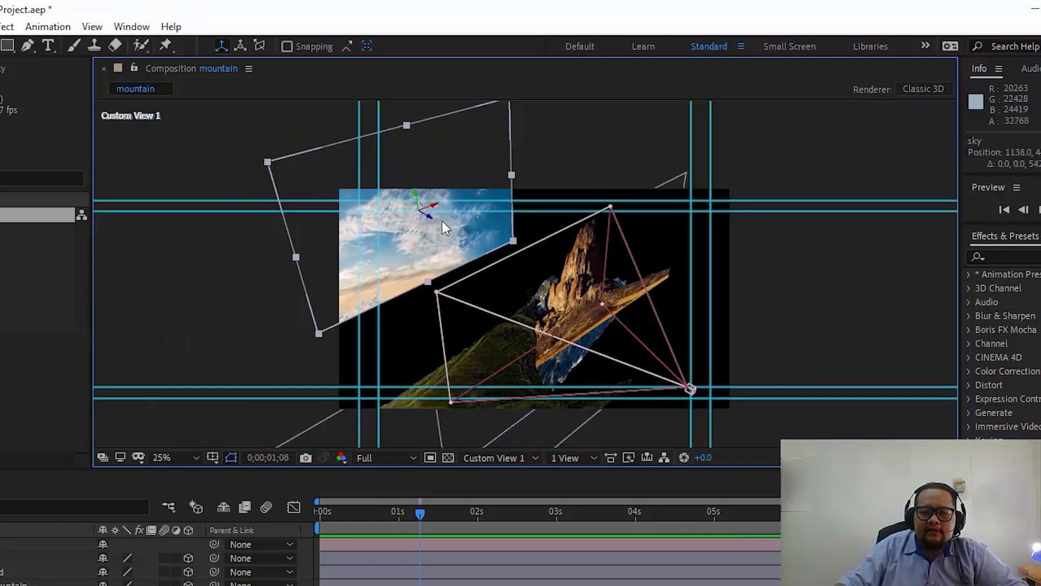
# - Try further repositioning of the sky layer in depth and undo these trial moves
pyautogui.moveTo(431, 215); pyautogui.dragTo(128, 205)
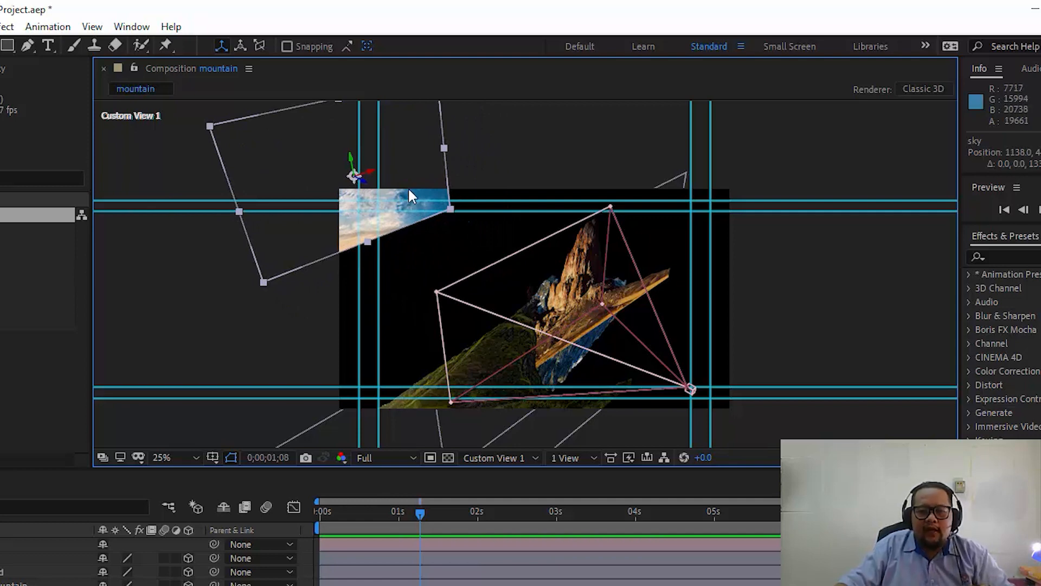
pyautogui.hotkey('ctrl', 'z')
pyautogui.scroll(4, 450, 217)
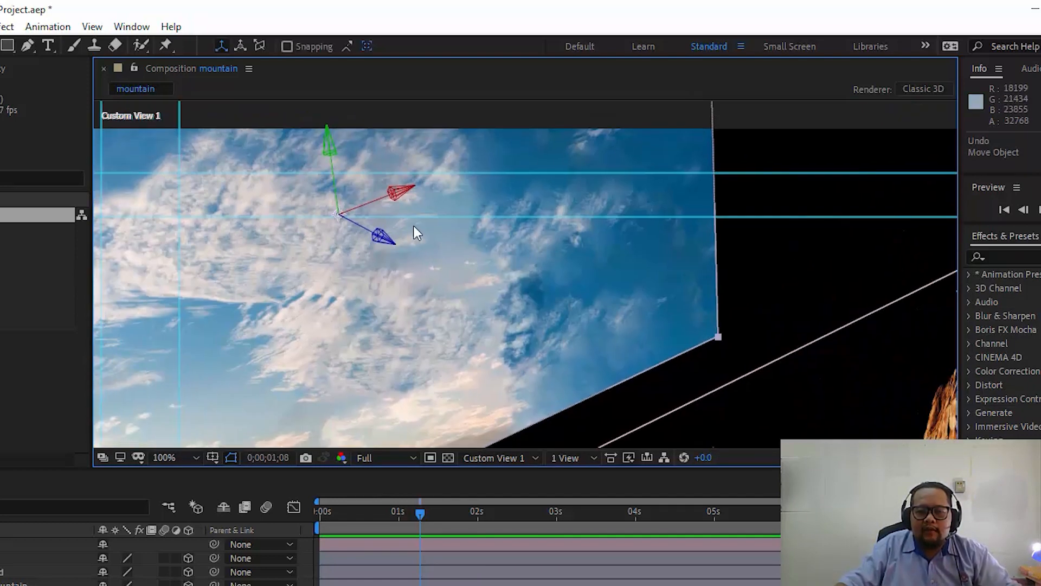
pyautogui.moveTo(339, 217); pyautogui.dragTo(300, 208)
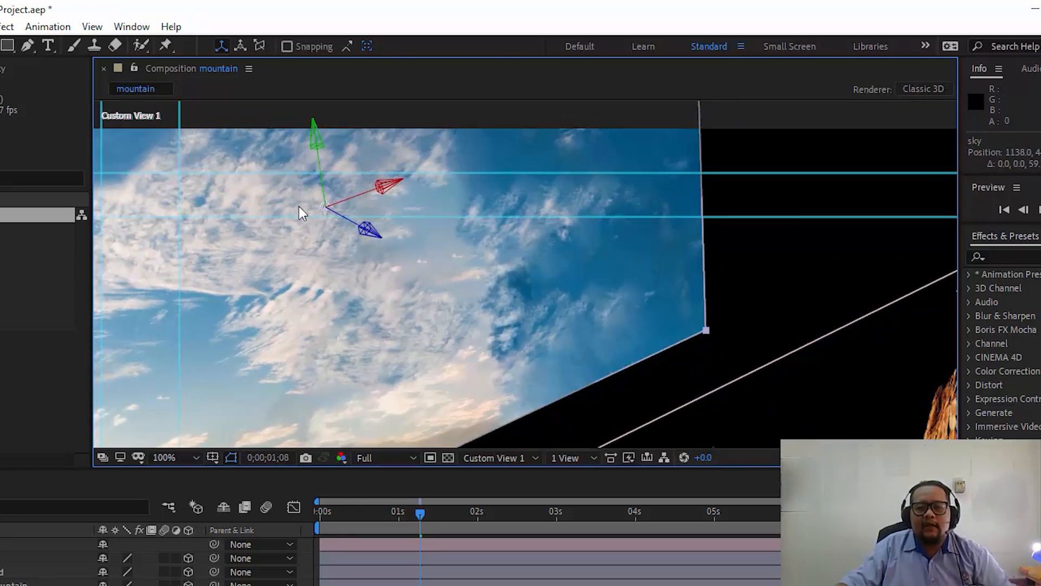
pyautogui.hotkey('ctrl', 'z')
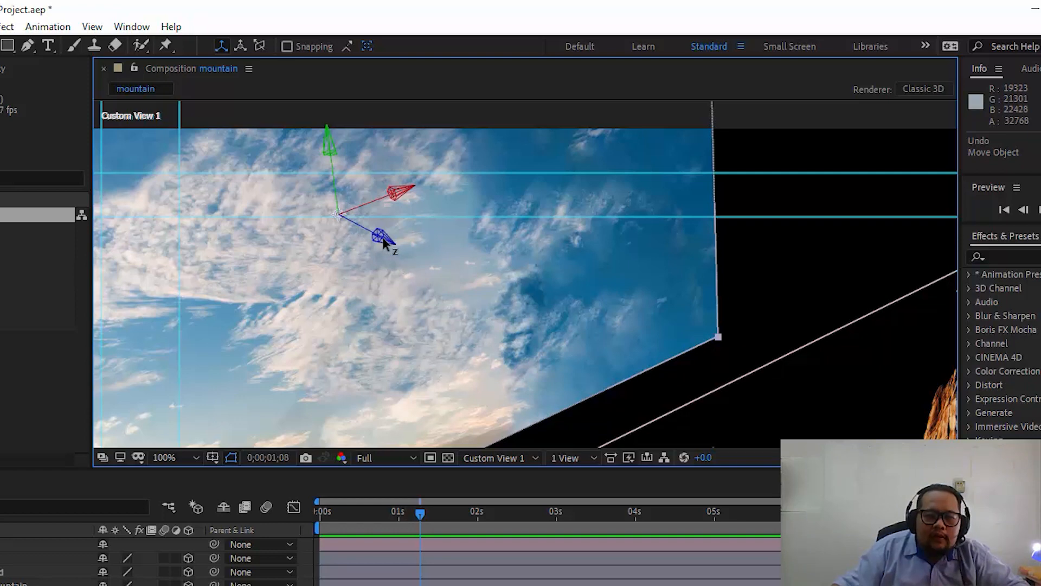
# - Push the sky layer even farther from the camera along its Z axis
pyautogui.press(',')
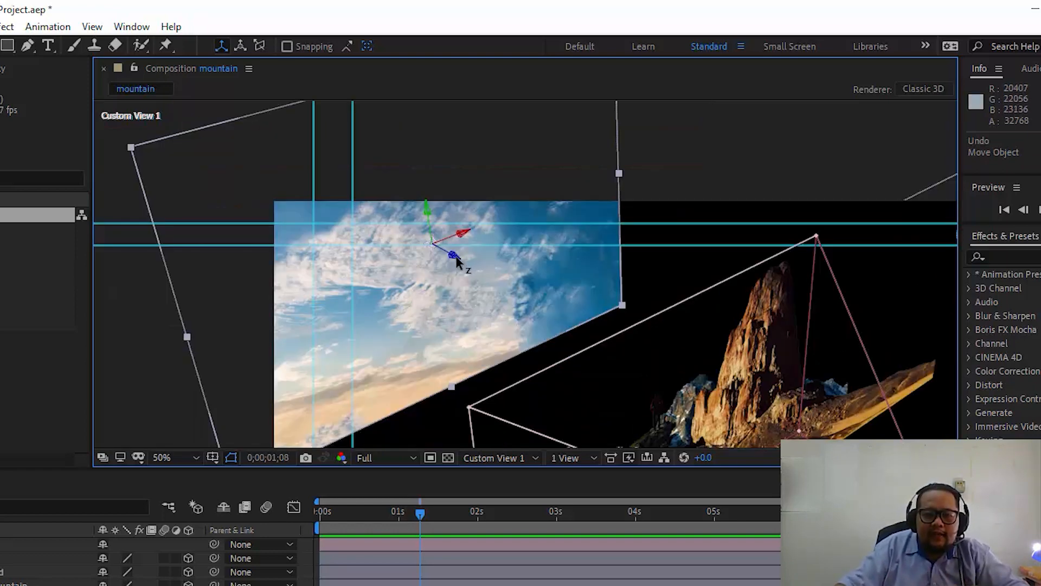
pyautogui.moveTo(456, 256); pyautogui.dragTo(78, 234)
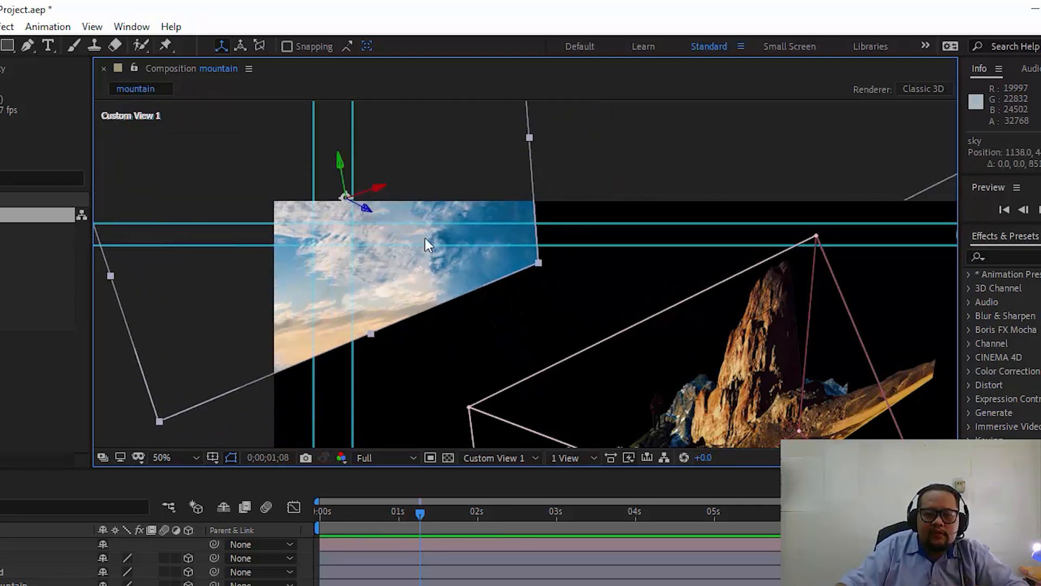
pyautogui.press(',')
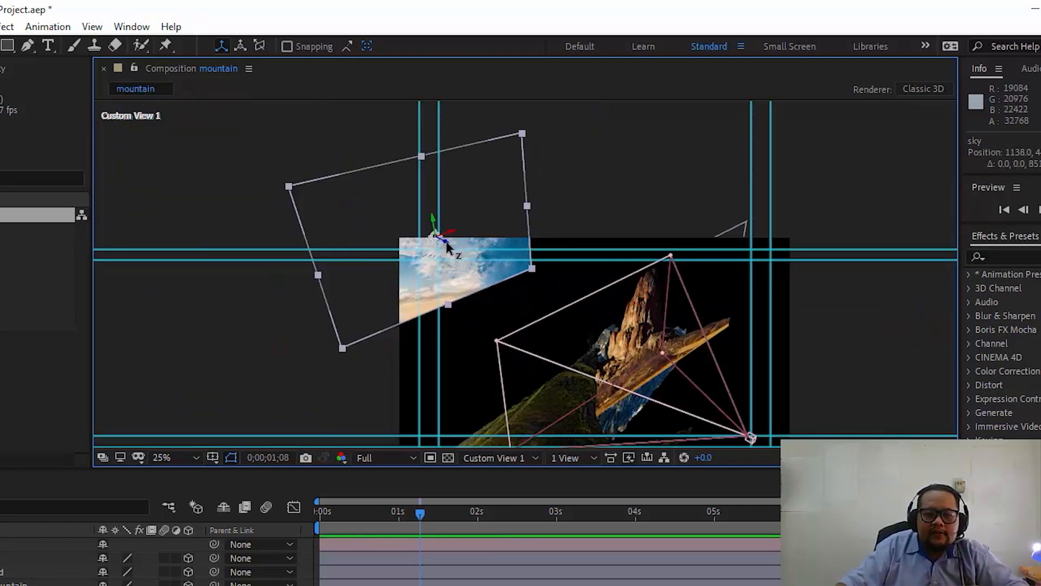
pyautogui.moveTo(445, 242); pyautogui.dragTo(380, 239)
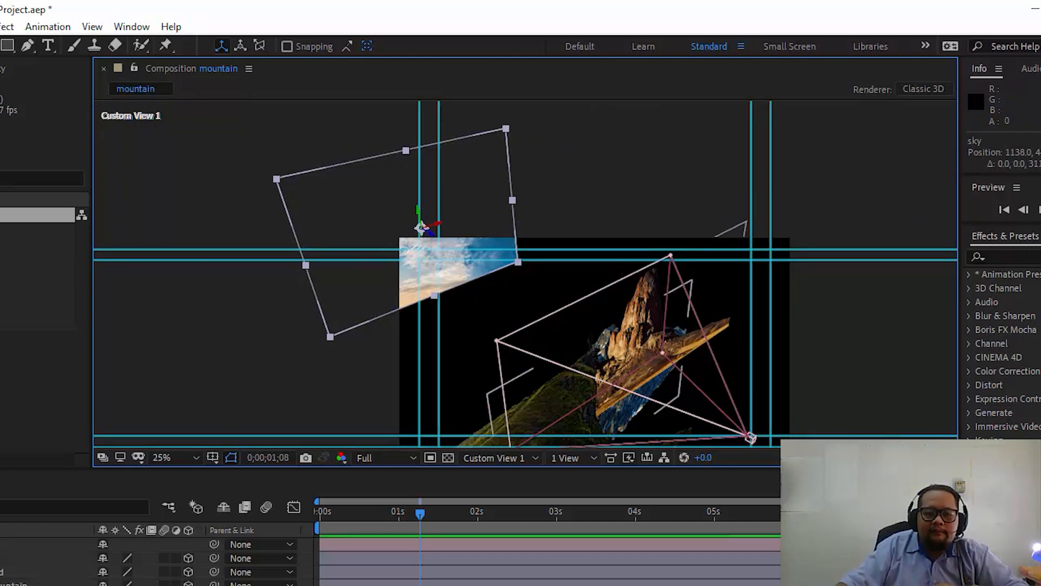
# - Select the back mountain layer to check its placement against the sky, and reselect the sky layer
pyautogui.click(13, 584)
pyautogui.scroll(3, 657, 332)
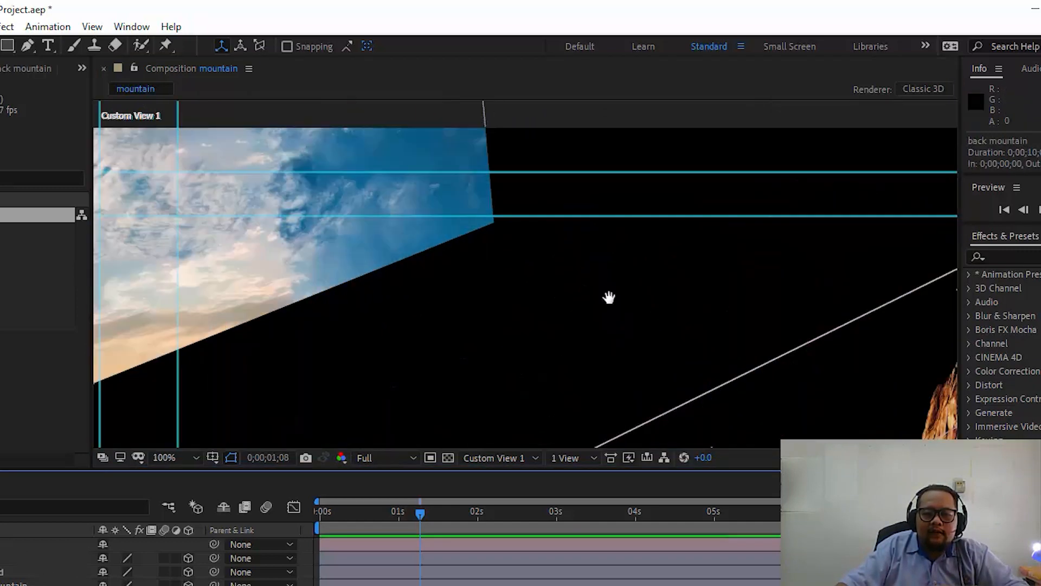
pyautogui.scroll(-3, 609, 297)
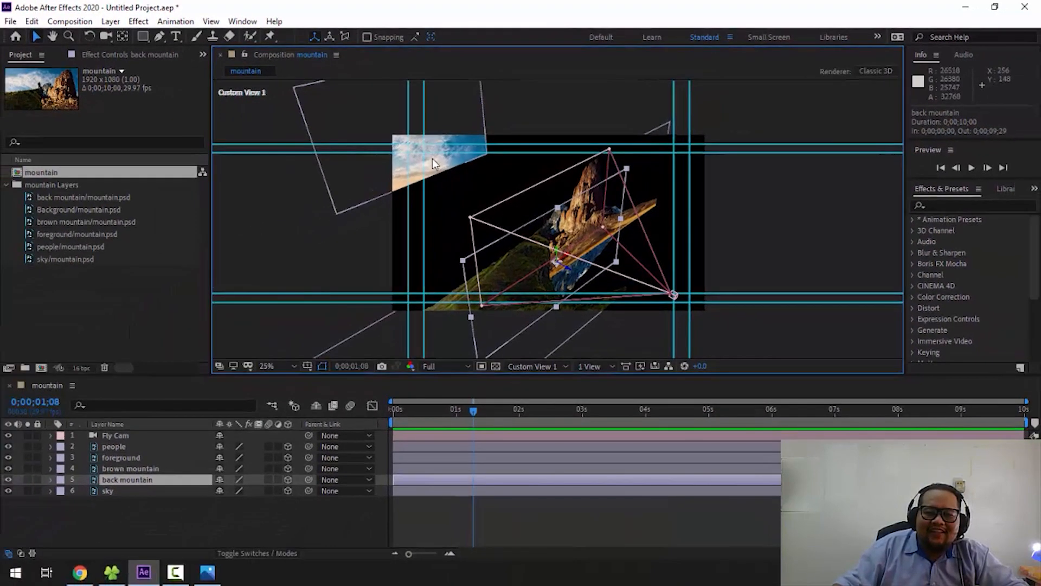
pyautogui.click(122, 491)
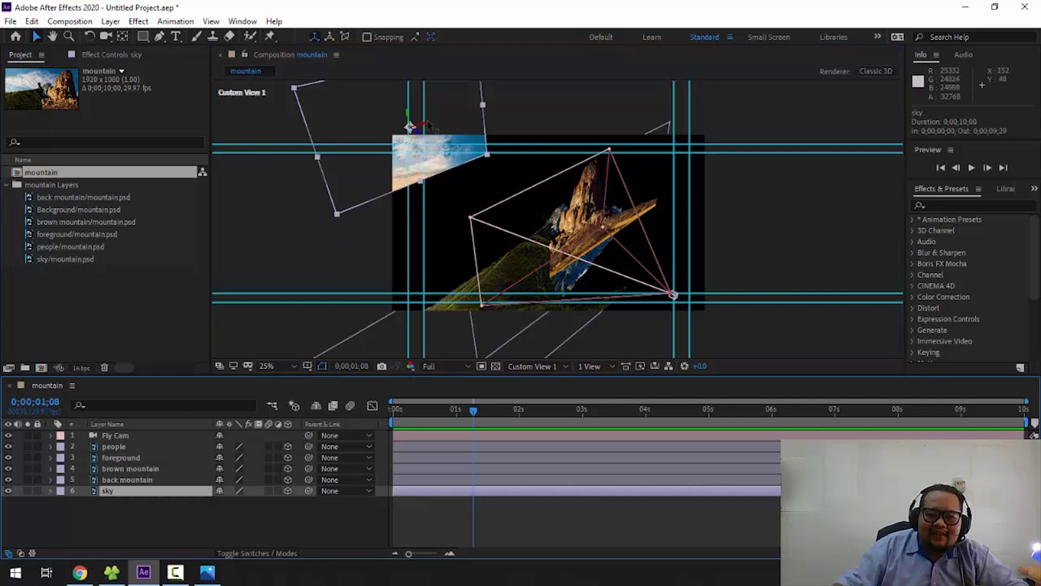
# - Push the sky layer back to about 4131 on its Z axis and the back mountain layer to about 2309
pyautogui.moveTo(420, 136); pyautogui.dragTo(230, 128)
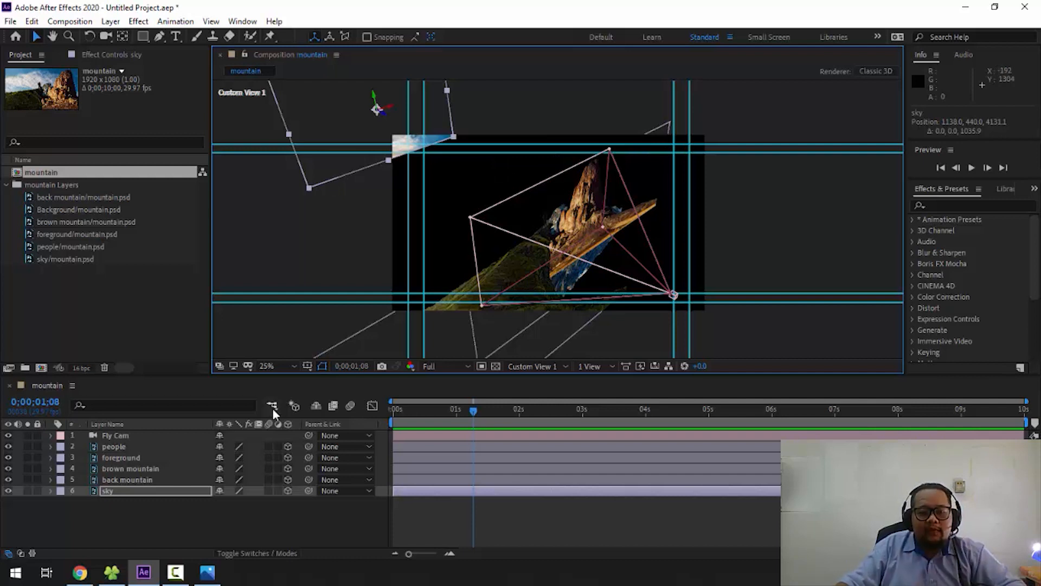
pyautogui.click(128, 480)
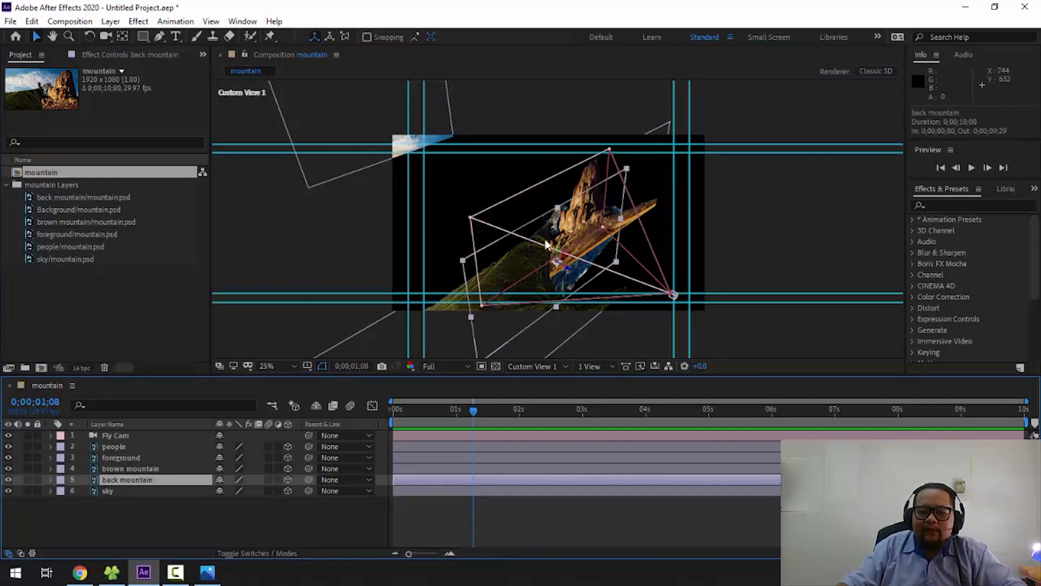
pyautogui.click(156, 496)
pyautogui.click(151, 481)
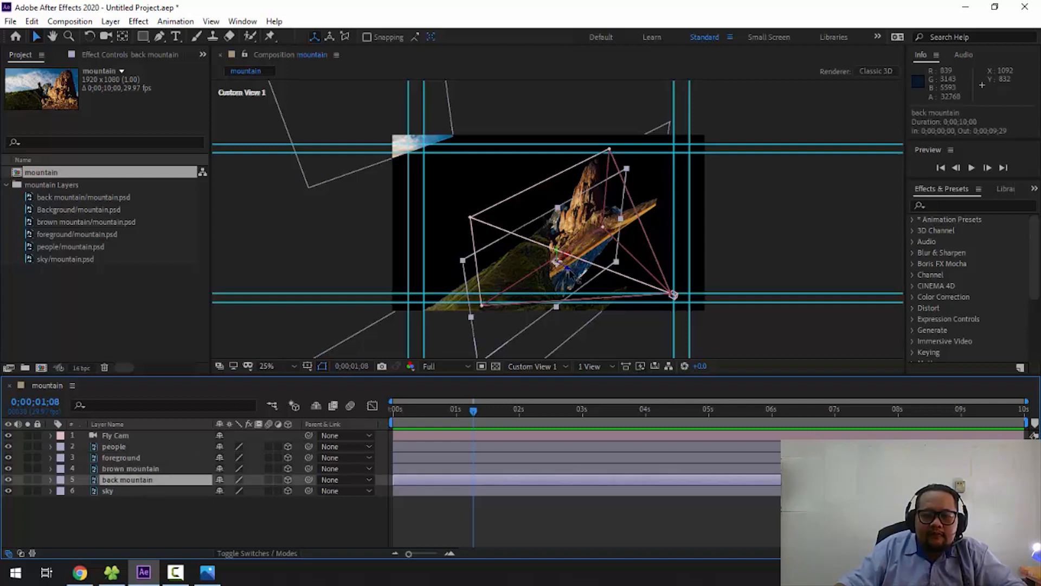
pyautogui.moveTo(576, 279); pyautogui.dragTo(347, 210)
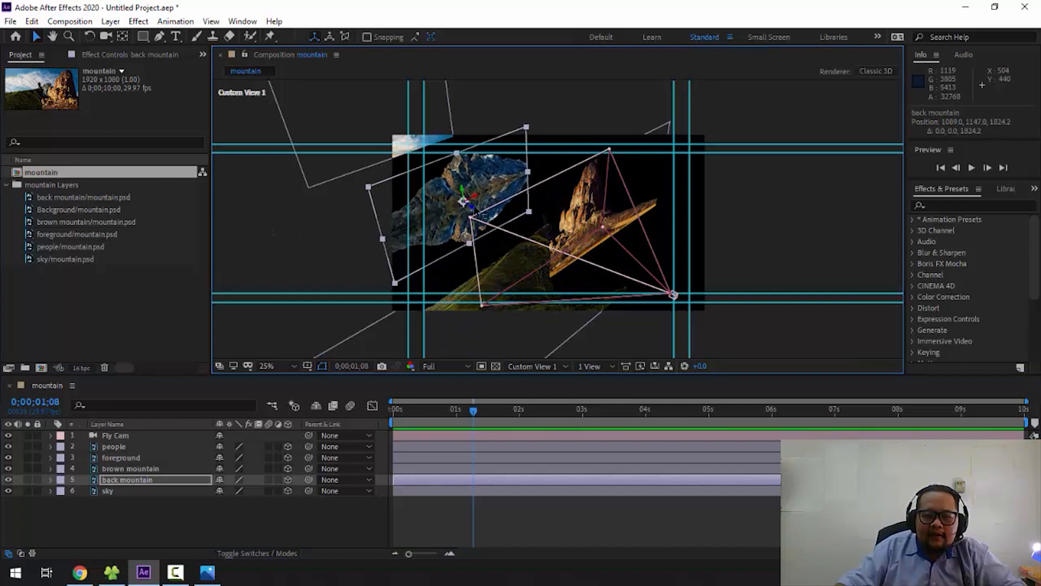
pyautogui.moveTo(463, 203); pyautogui.dragTo(388, 202)
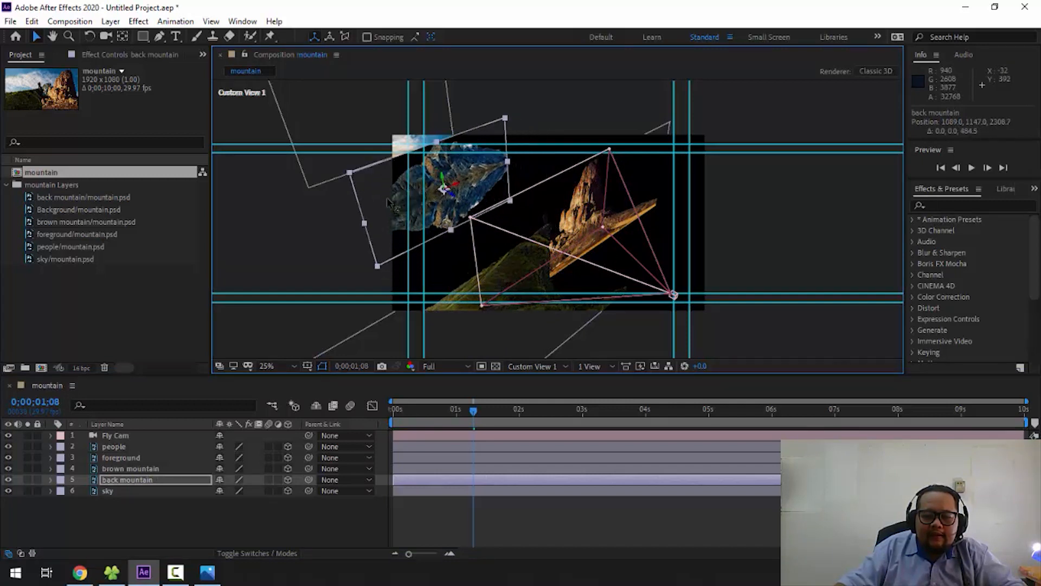
# - Move the brown mountain layer back along its Z axis to about 993
pyautogui.click(165, 469)
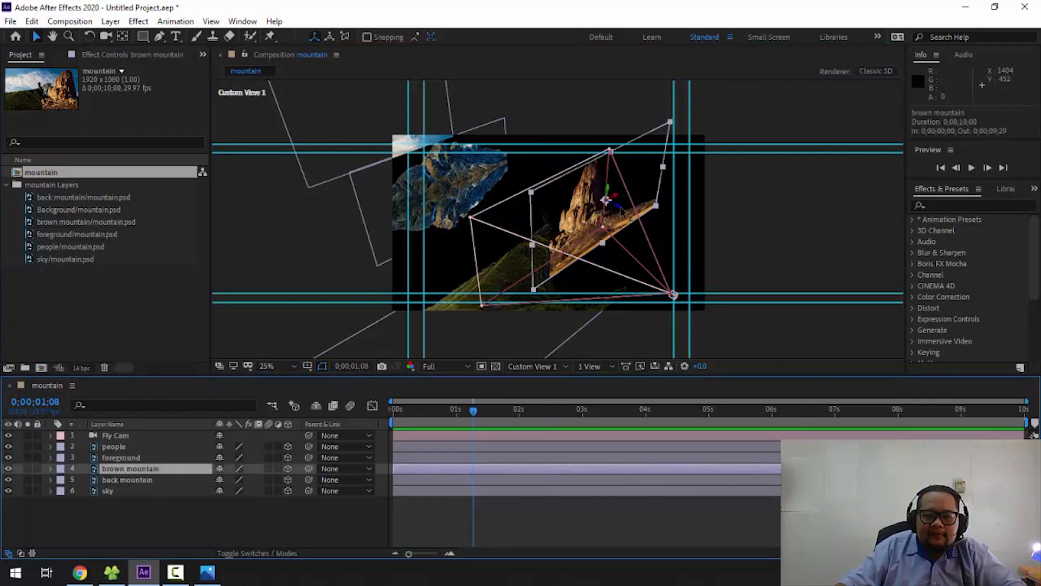
pyautogui.moveTo(612, 206); pyautogui.dragTo(455, 189)
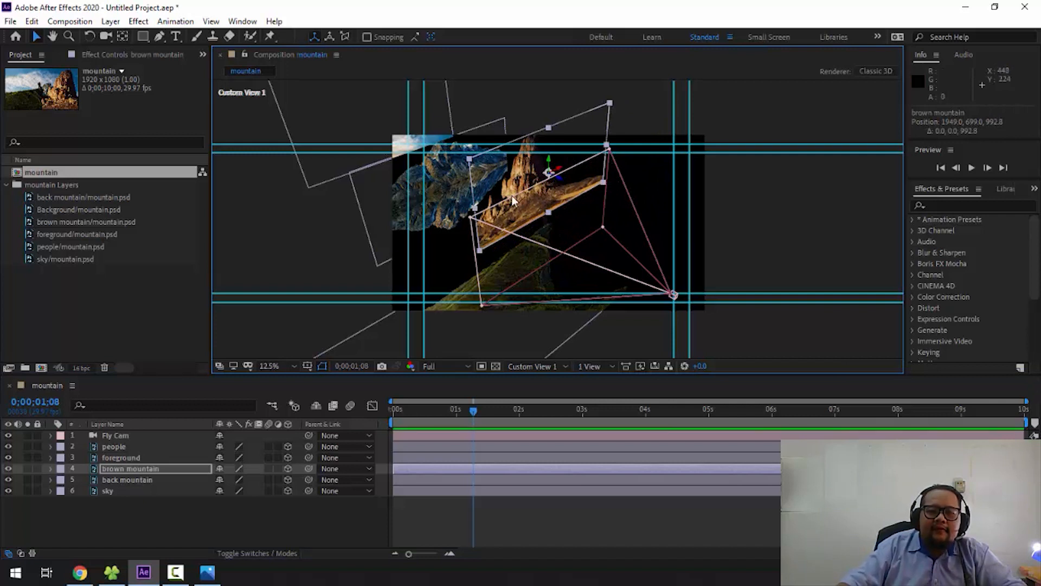
pyautogui.scroll(-2, 512, 195)
pyautogui.scroll(2, 512, 197)
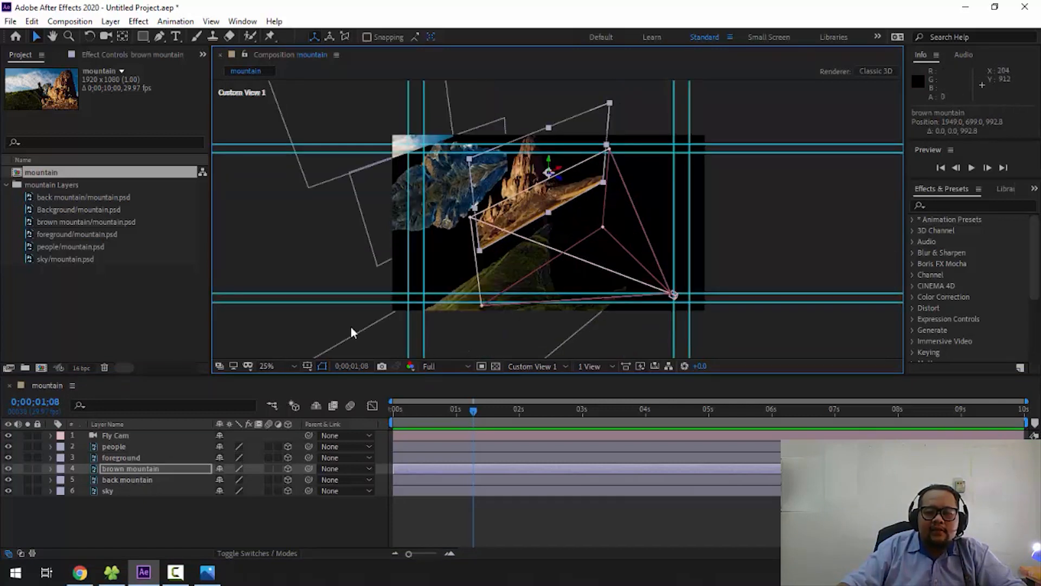
# - Push the sky layer still farther back in depth and move the back mountain layer to about 2845 on its Z axis
pyautogui.click(152, 479)
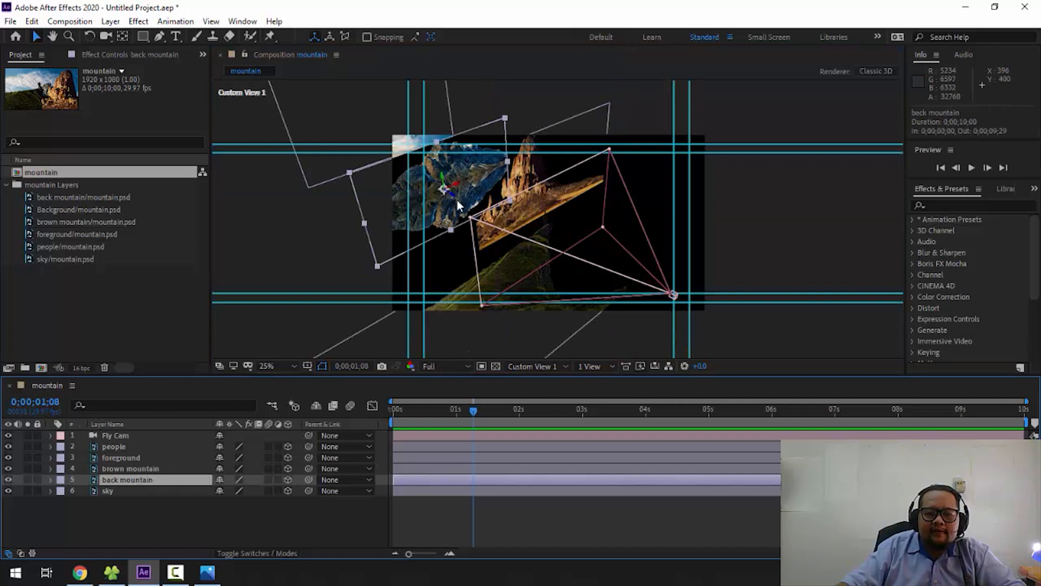
pyautogui.click(132, 490)
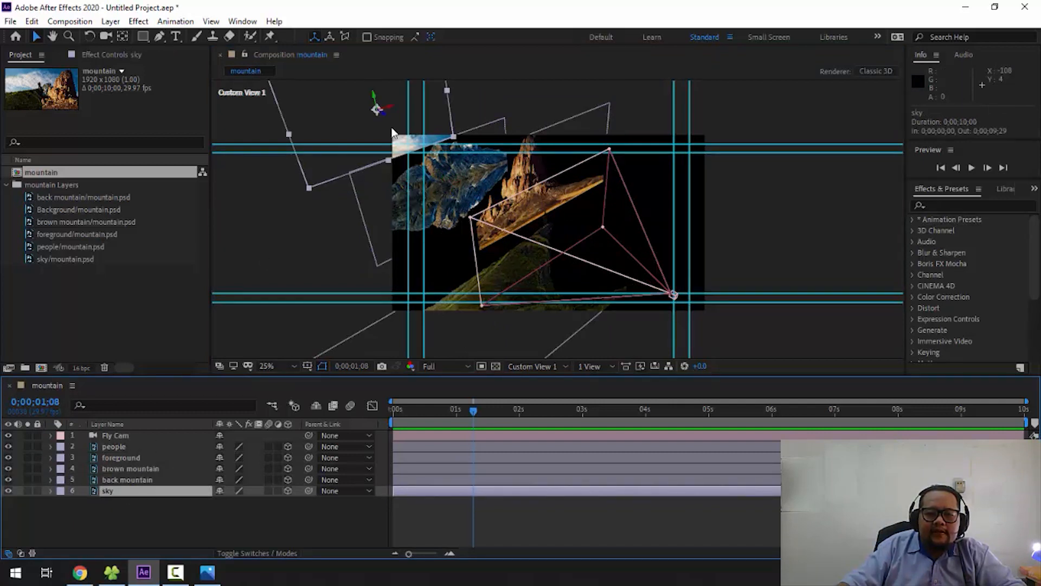
pyautogui.moveTo(373, 118); pyautogui.dragTo(223, 113)
pyautogui.click(155, 479)
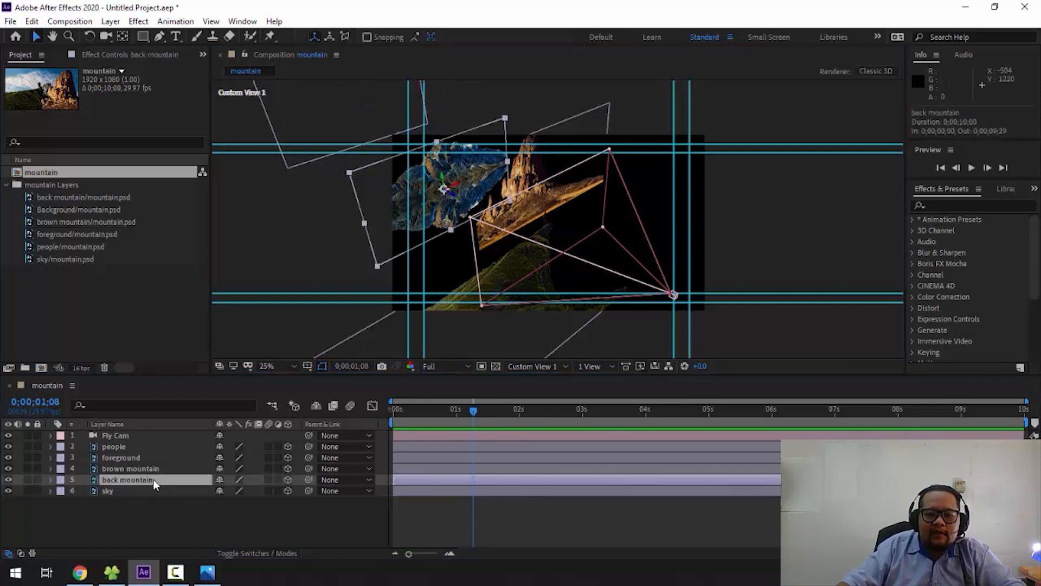
pyautogui.moveTo(456, 201); pyautogui.dragTo(352, 197)
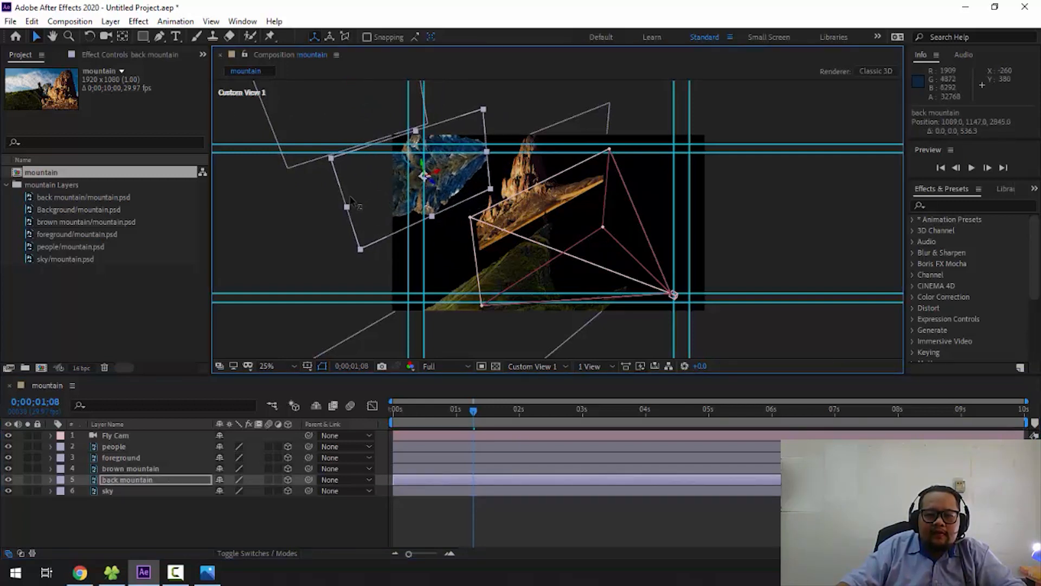
# - Move the brown mountain layer farther back along its Z axis to about 1254
pyautogui.click(193, 468)
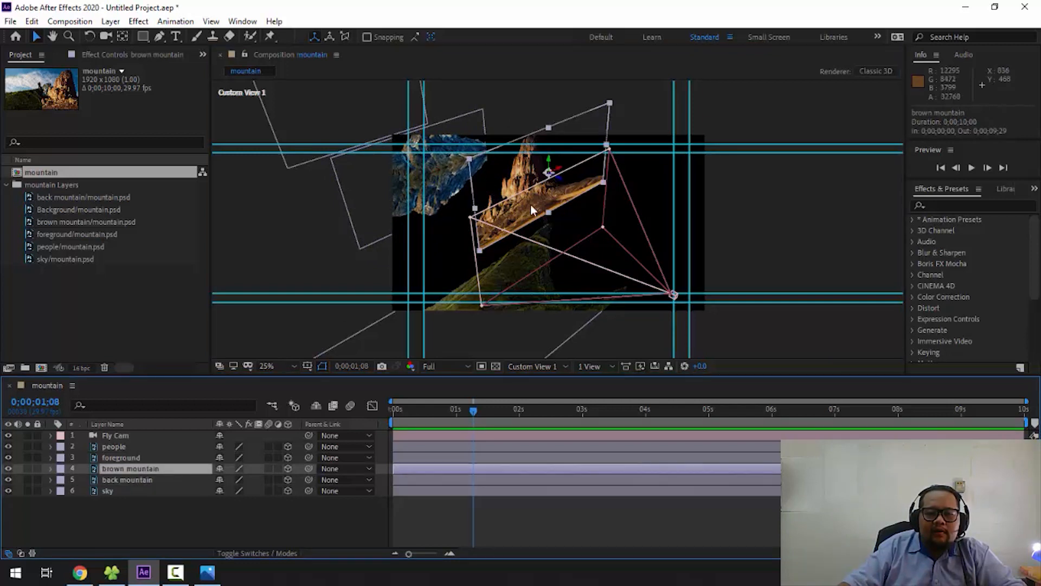
pyautogui.moveTo(550, 174)
pyautogui.mouseDown()
pyautogui.moveTo(535, 165)
pyautogui.moveTo(555, 181)
pyautogui.mouseUp()
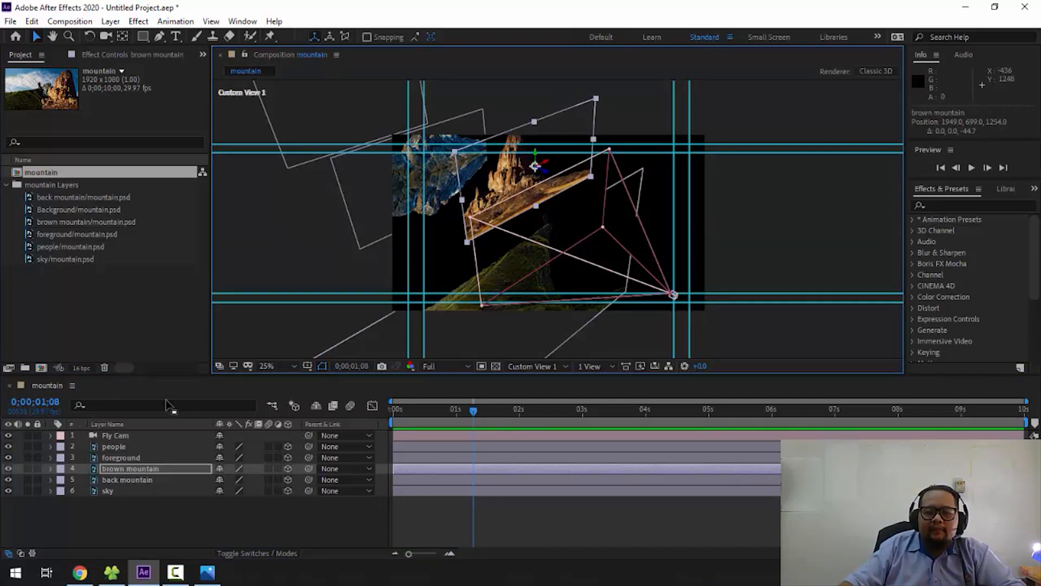
# - Select the foreground and people layers and examine up close how the figure stands on the foreground cliff in depth
pyautogui.click(142, 459)
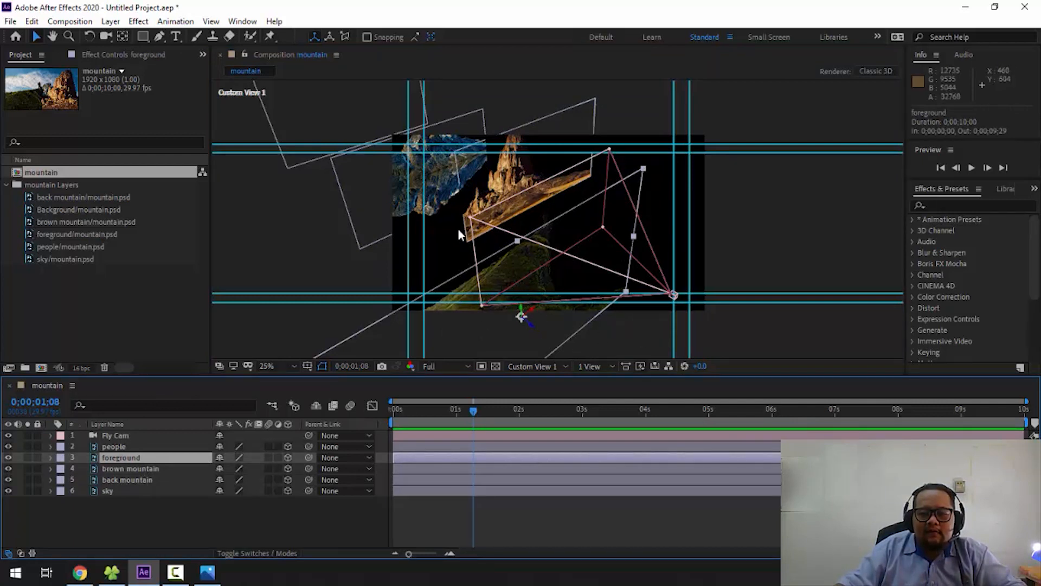
pyautogui.click(122, 448)
pyautogui.press('/')
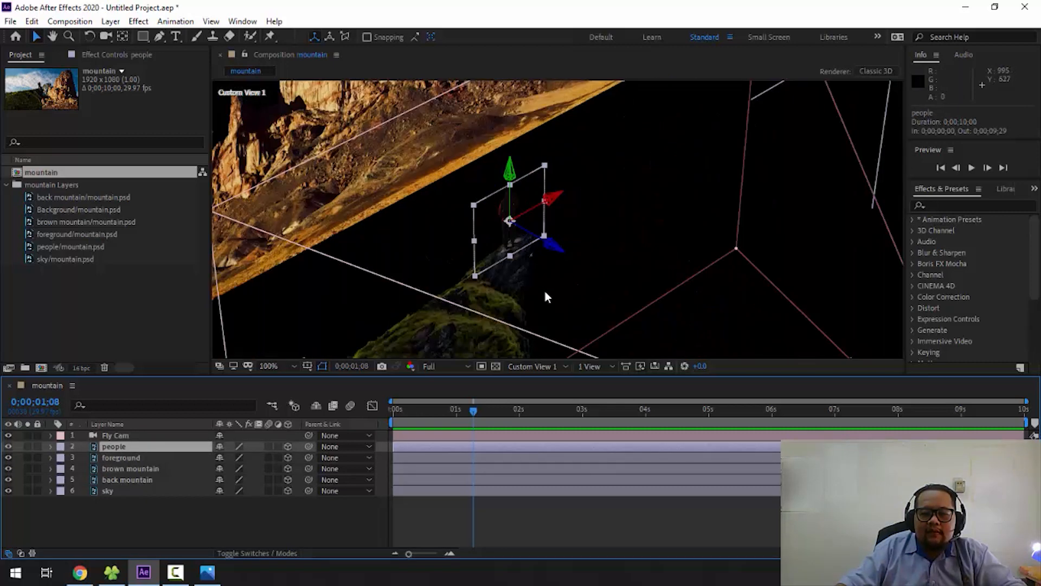
pyautogui.press('.')
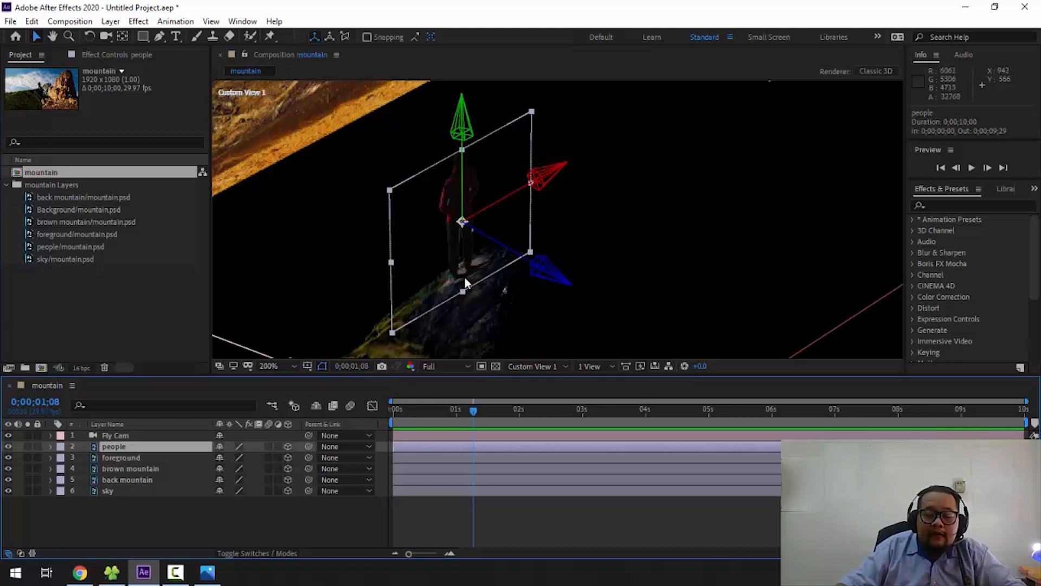
pyautogui.press(',')
pyautogui.press(',')
pyautogui.press(',')
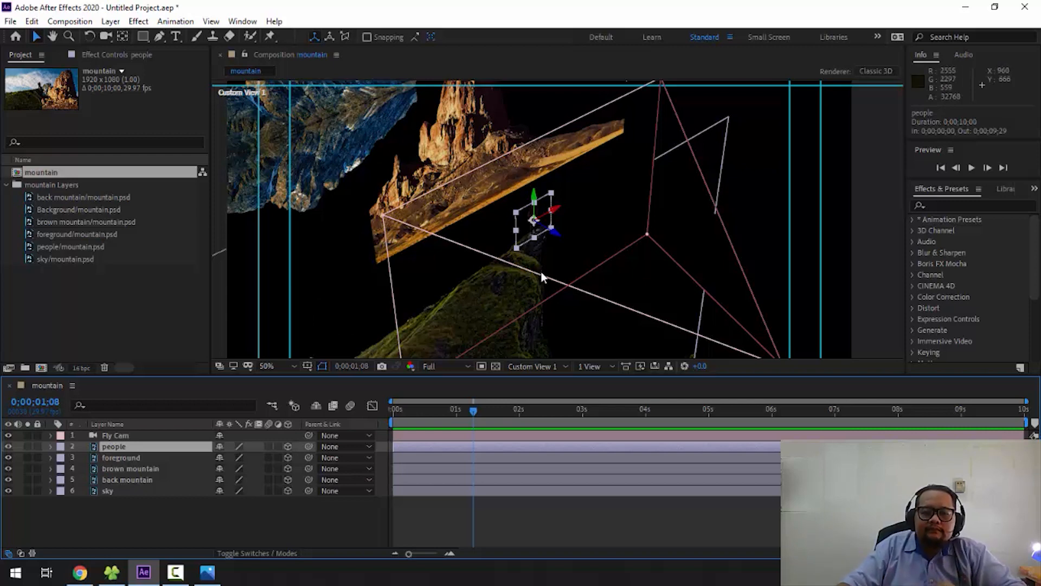
pyautogui.press(',')
pyautogui.press(',')
pyautogui.press(',')
pyautogui.press(',')
pyautogui.press('.')
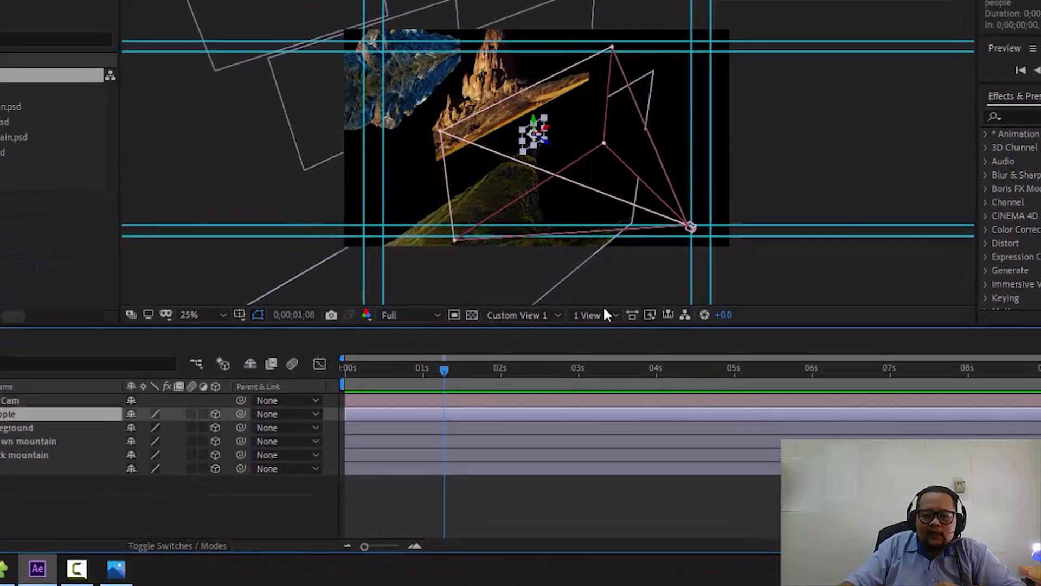
# - Switch the composition view to Active Camera and deselect all layers to check the spaced layers in the frame
pyautogui.click(530, 313)
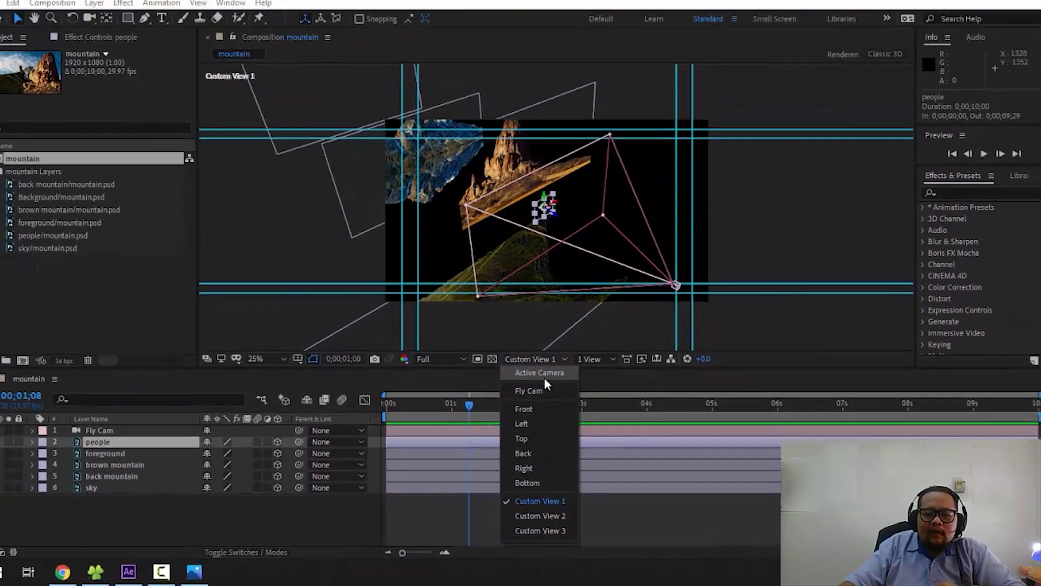
pyautogui.click(532, 334)
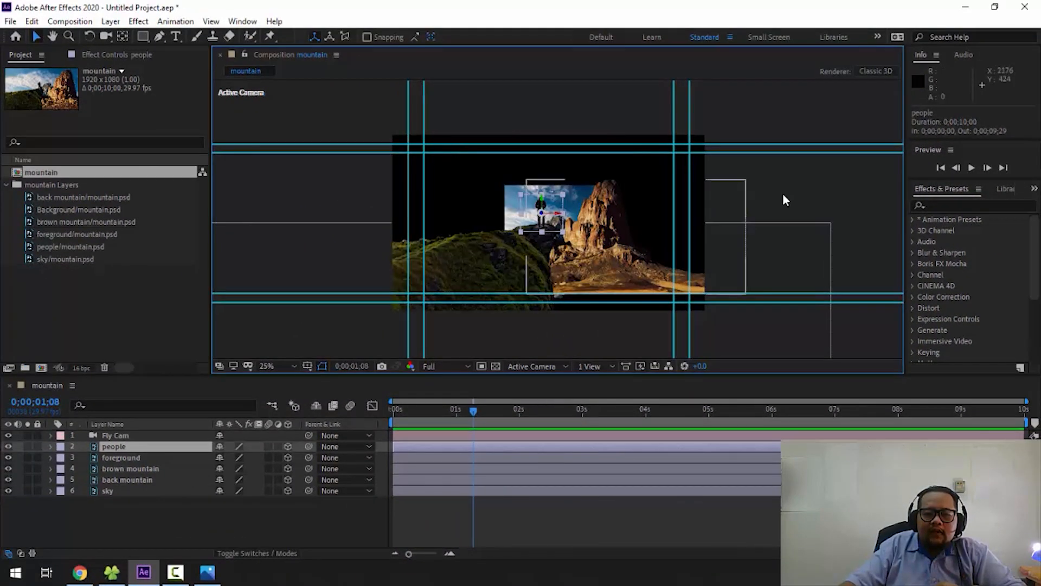
pyautogui.click(792, 168)
pyautogui.press('.')
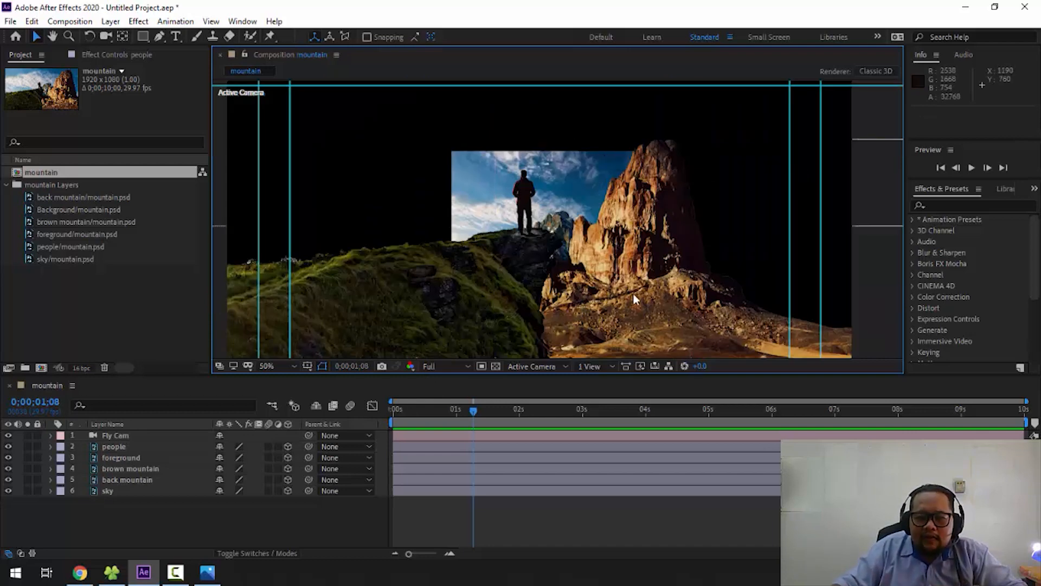
pyautogui.press(',')
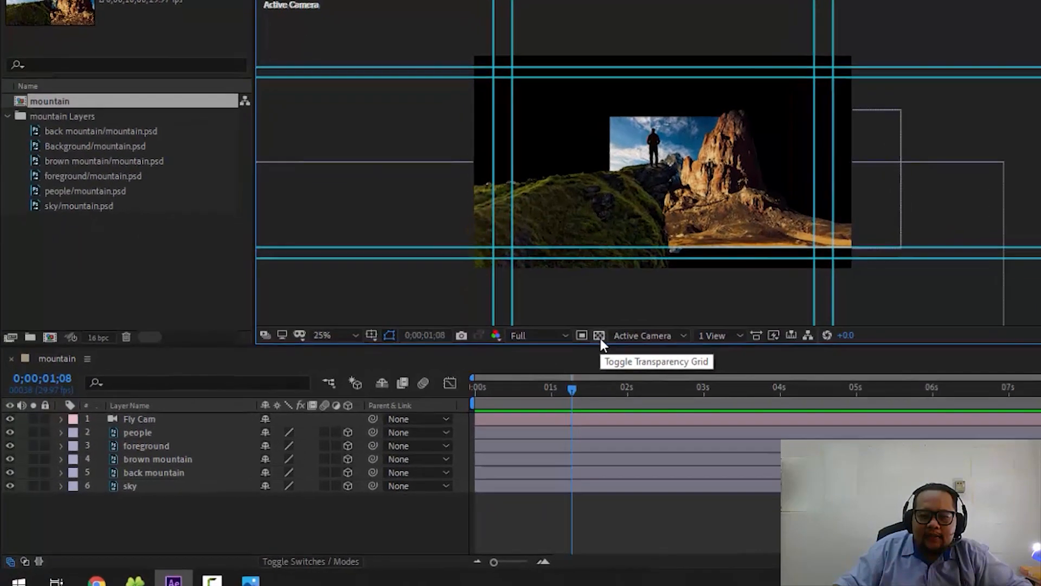
# - Turn on the transparency grid and inspect the figure, mountains and uncovered areas around the sky
pyautogui.click(496, 366)
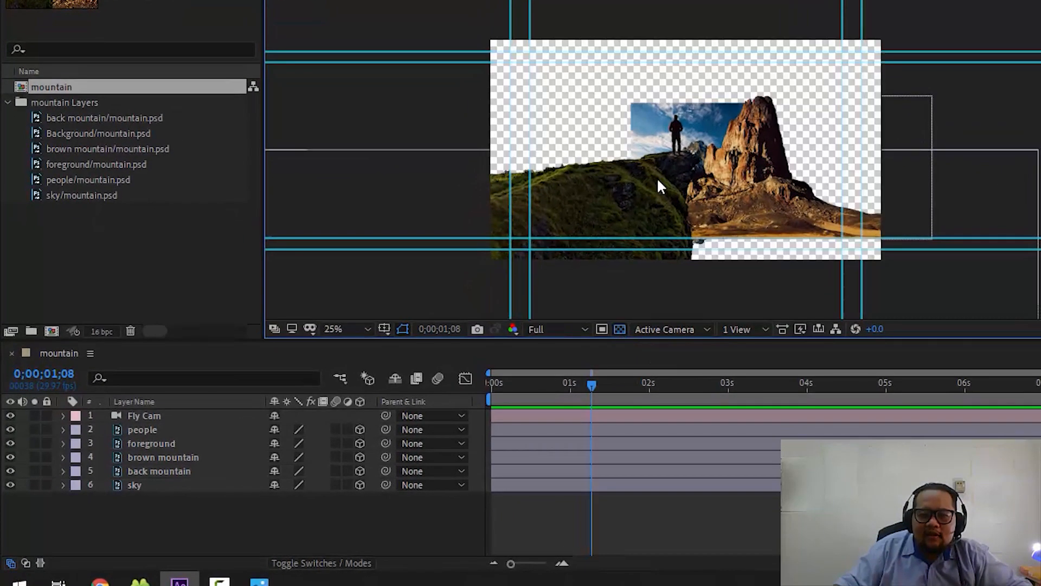
pyautogui.scroll(4, 729, 177)
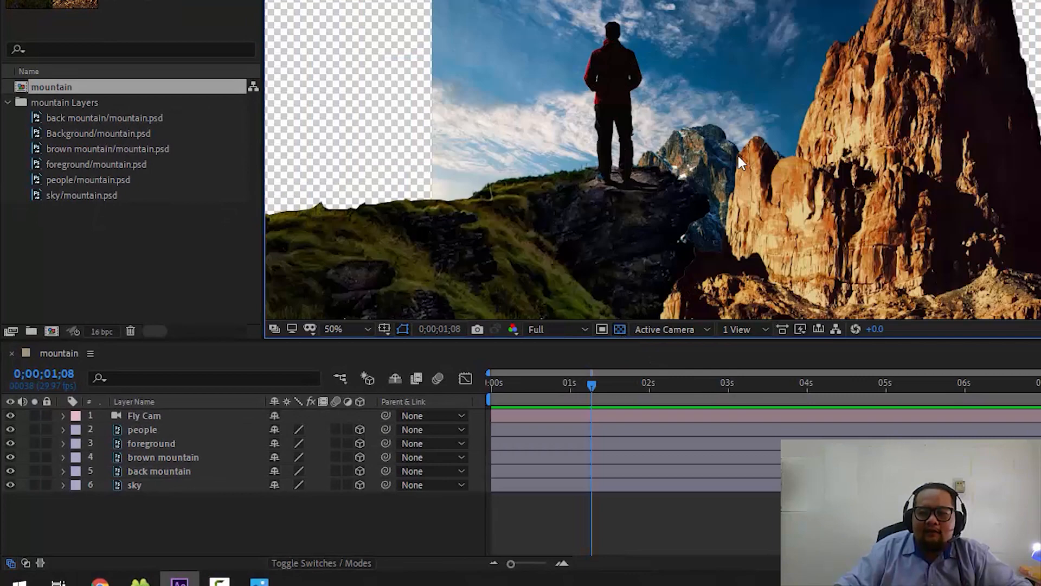
pyautogui.scroll(2, 738, 155)
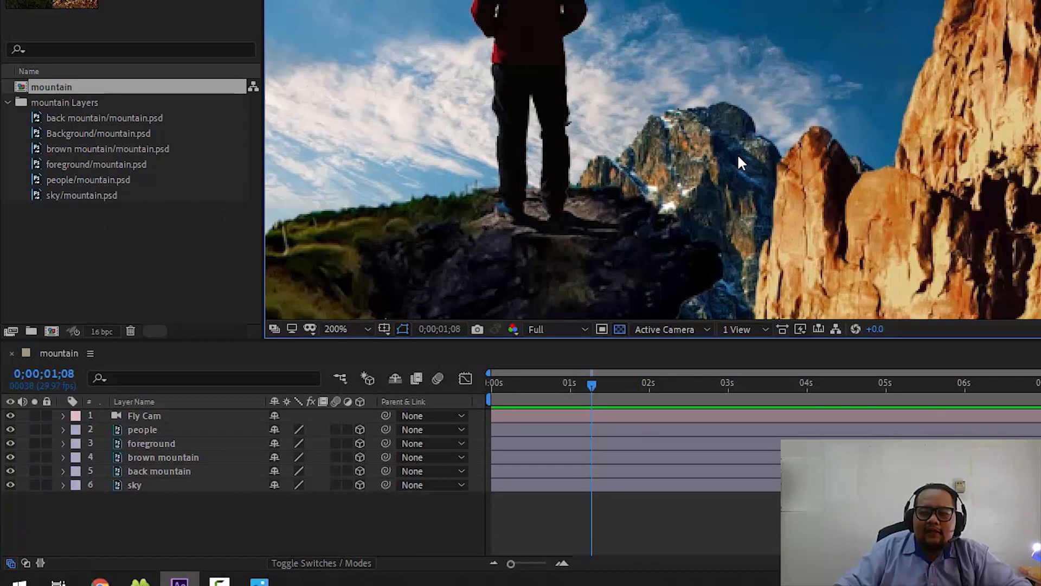
pyautogui.moveTo(727, 121); pyautogui.dragTo(717, 232)
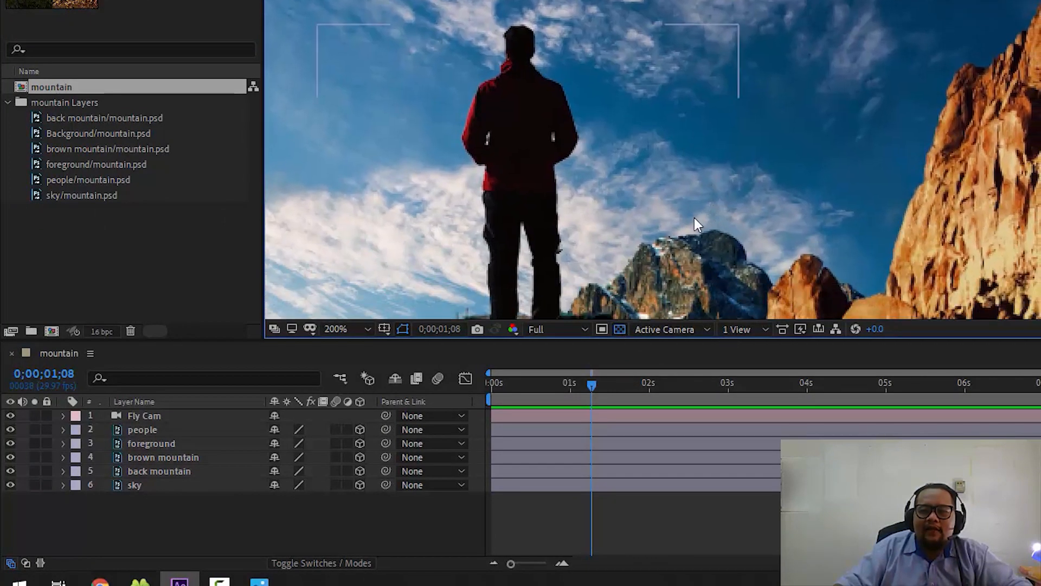
pyautogui.scroll(-5, 694, 179)
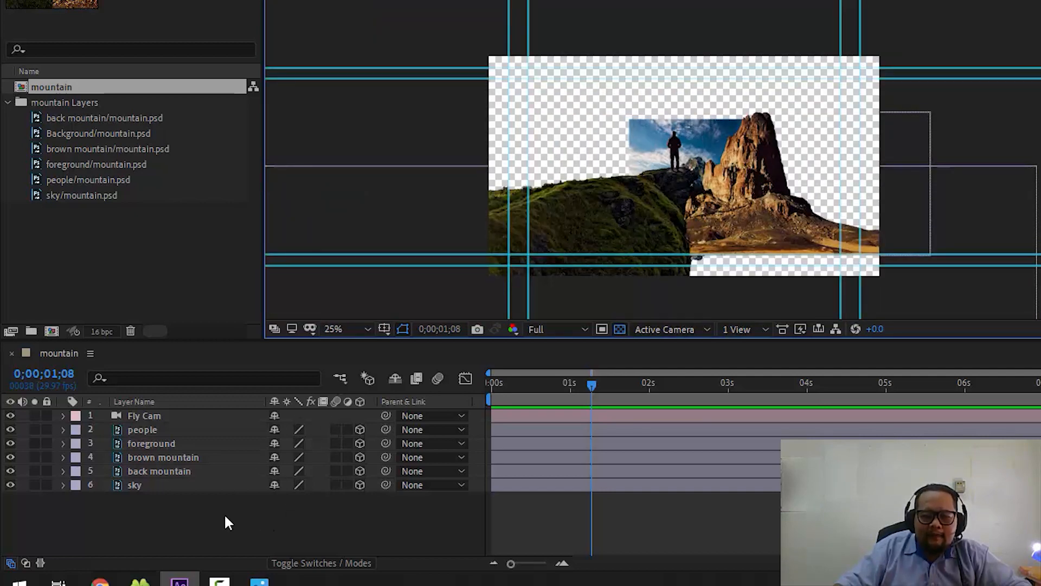
# - Scale the sky layer uniformly to 330% so that it fills the camera frame
pyautogui.click(183, 484)
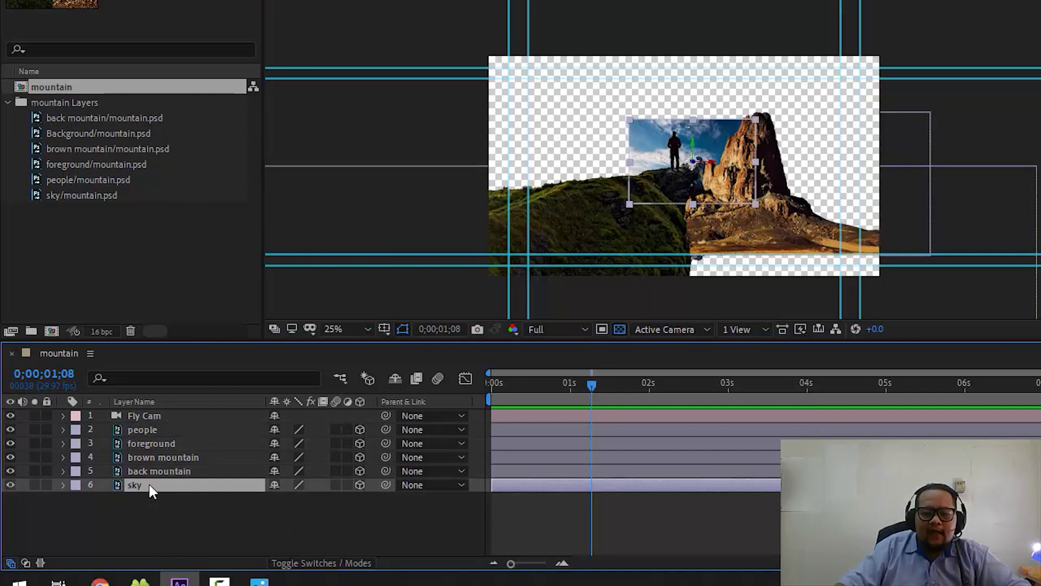
pyautogui.press('s')
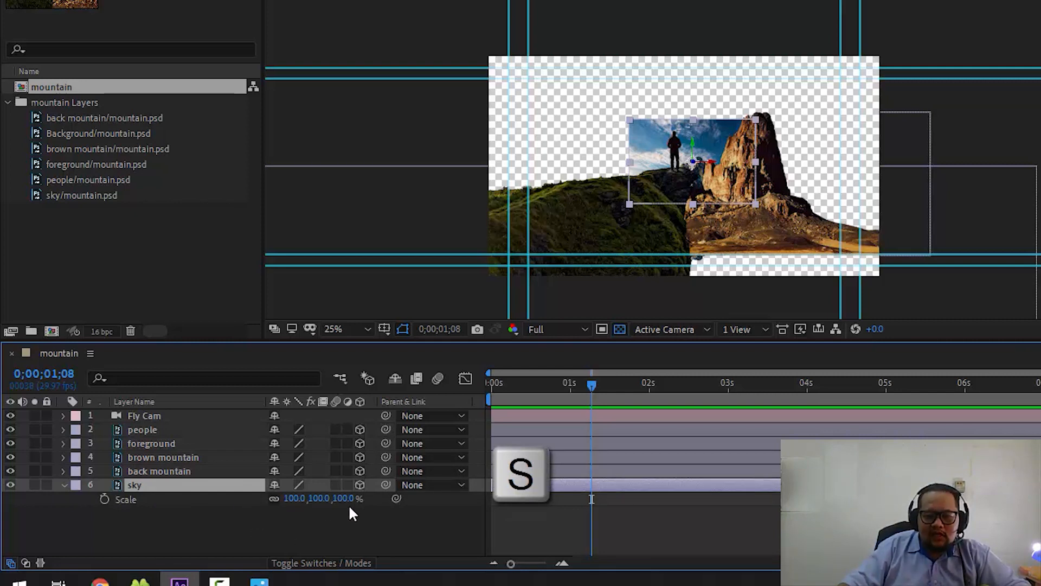
pyautogui.moveTo(348, 504); pyautogui.dragTo(541, 508)
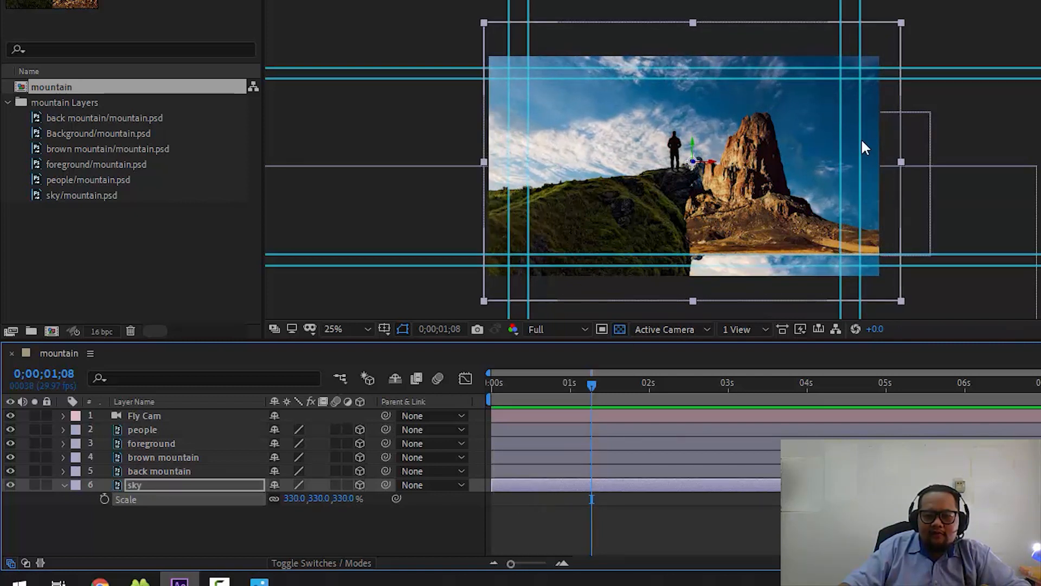
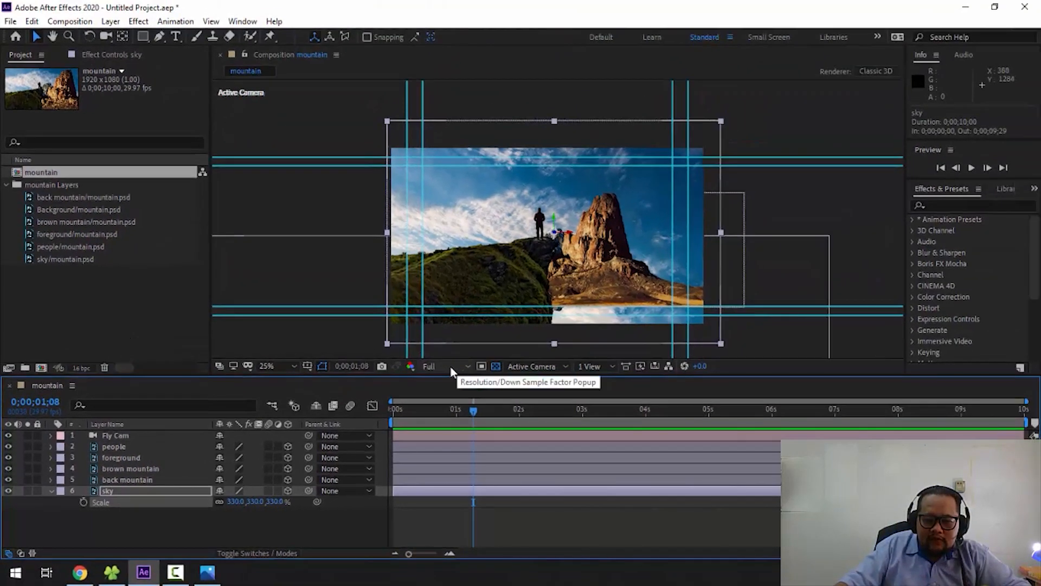
# - Set the composition preview resolution to Quarter and return the current time to the start of the timeline
pyautogui.click(451, 367)
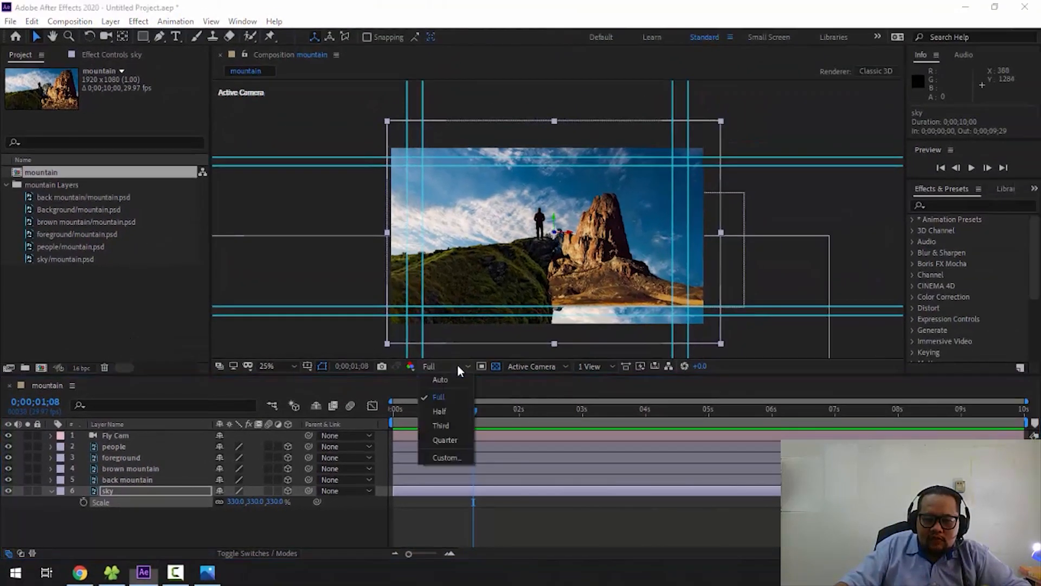
pyautogui.click(434, 441)
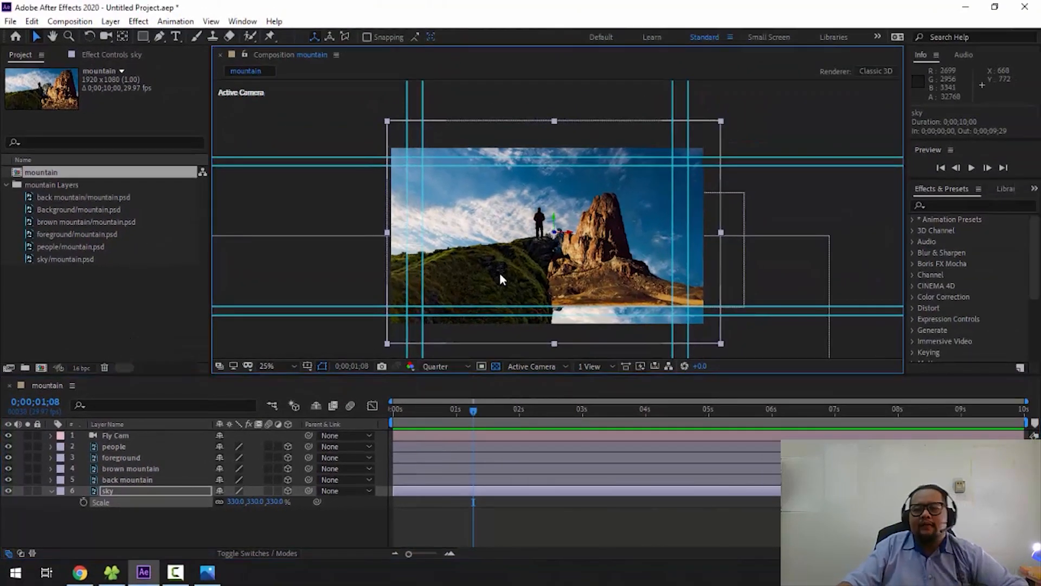
pyautogui.moveTo(473, 413); pyautogui.dragTo(392, 428)
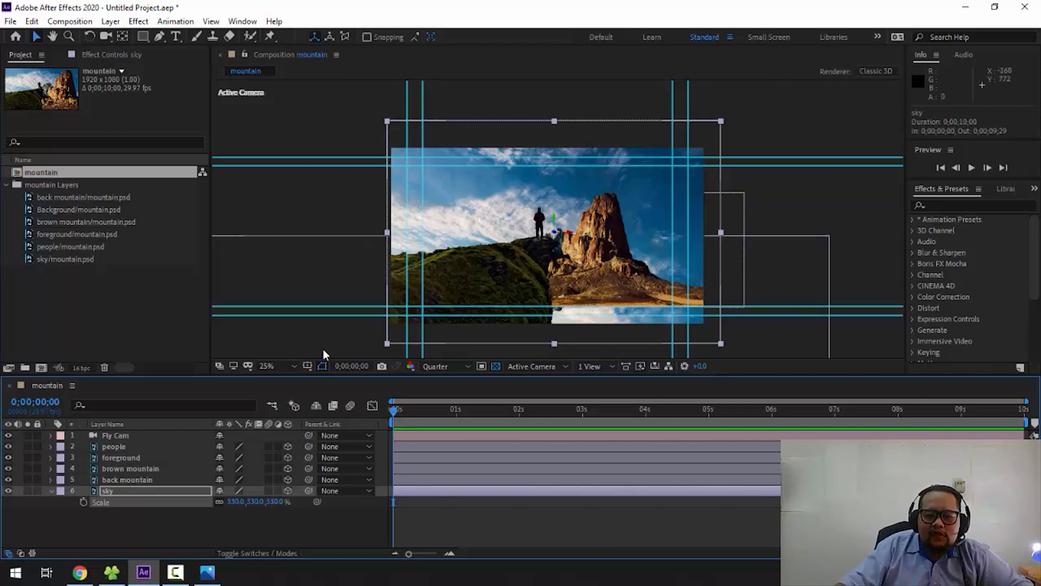
# - Scale the back mountain layer uniformly to 248% so that it spans the camera frame
pyautogui.click(154, 481)
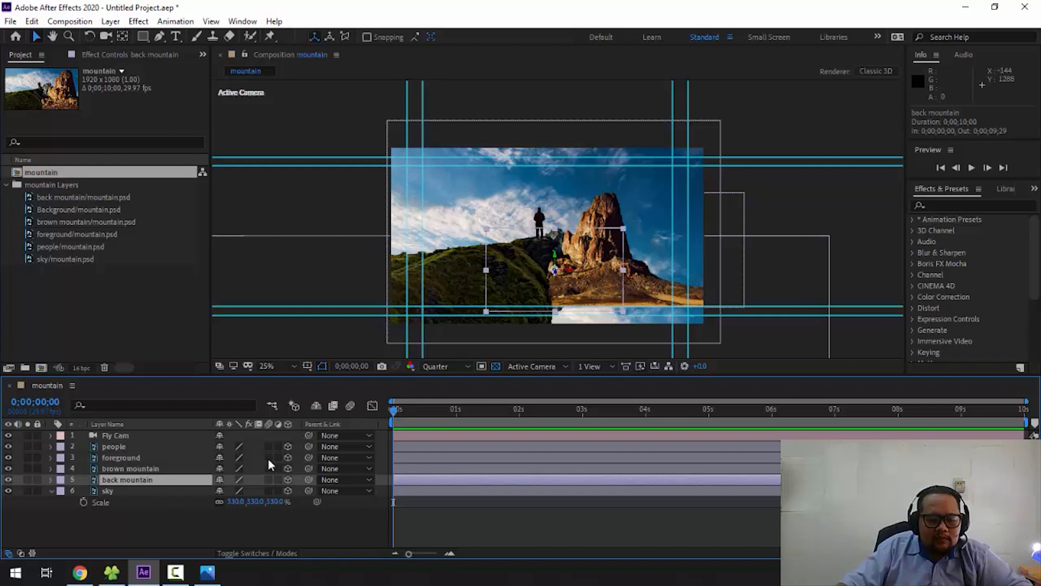
pyautogui.press('s')
pyautogui.moveTo(278, 491); pyautogui.dragTo(373, 490)
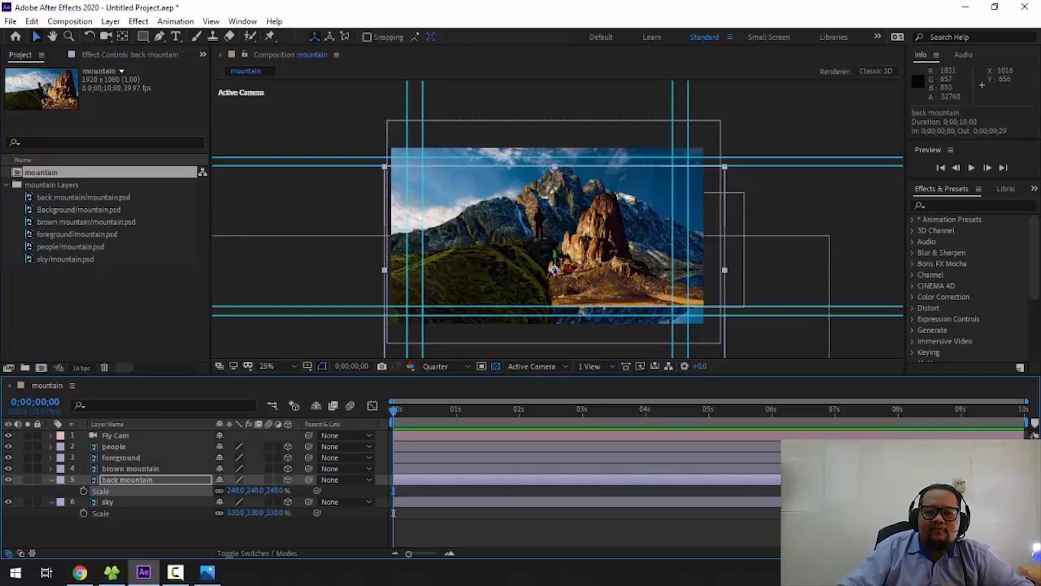
# - Scale the brown mountain layer uniformly to 136% so that it reaches the frame's lower edge
pyautogui.click(151, 469)
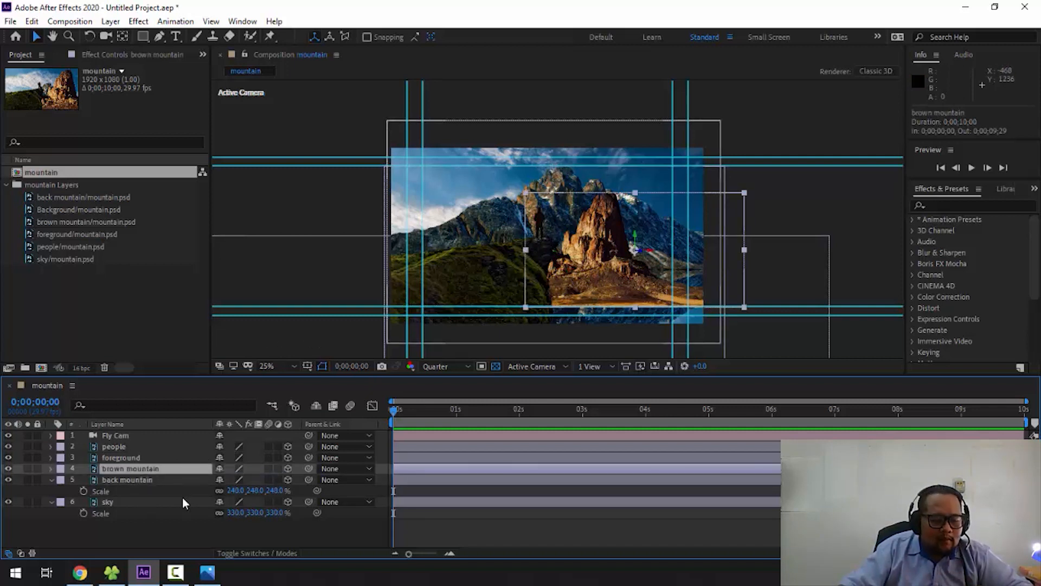
pyautogui.press('s')
pyautogui.moveTo(276, 479); pyautogui.dragTo(305, 483)
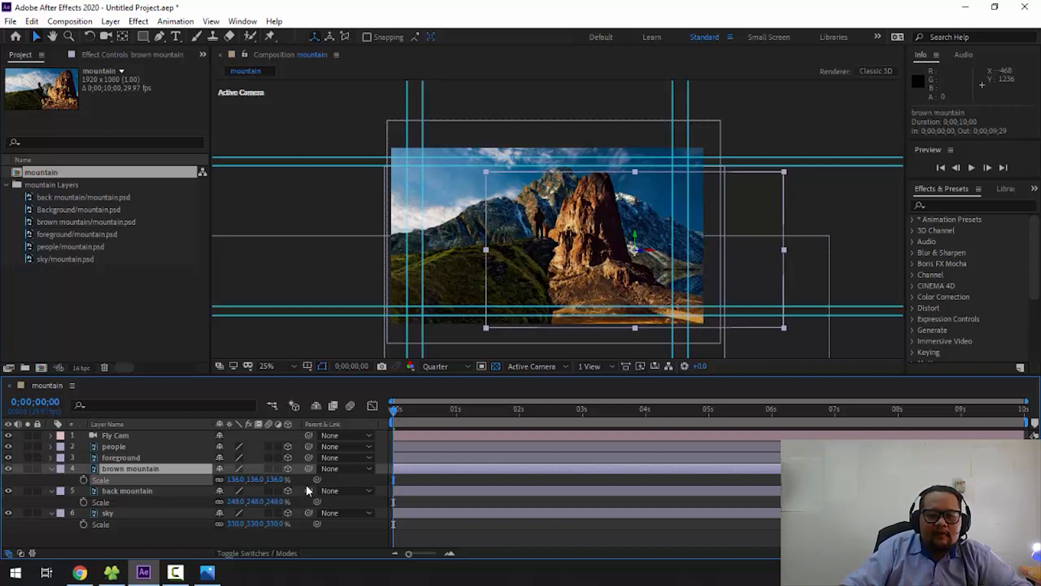
# - Inspect the foreground and people layers against the enlarged mountains, and clear the layer selection
pyautogui.click(150, 458)
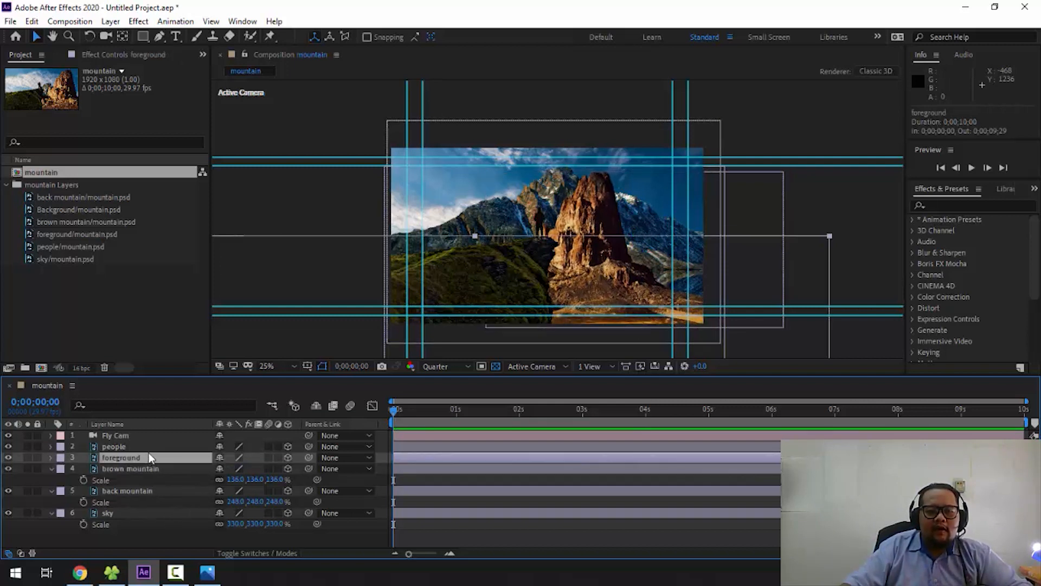
pyautogui.press('.')
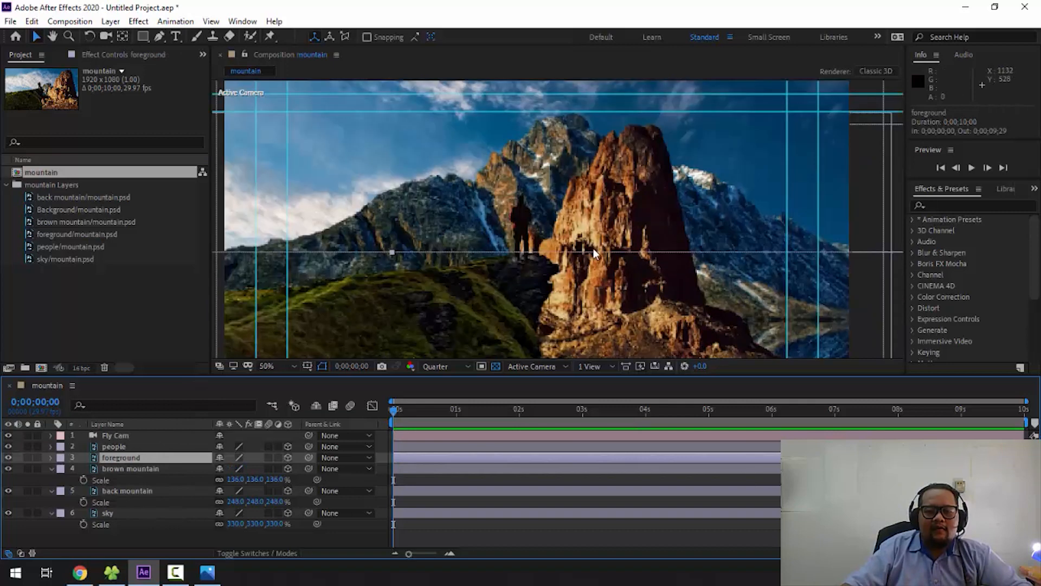
pyautogui.press(',')
pyautogui.click(116, 447)
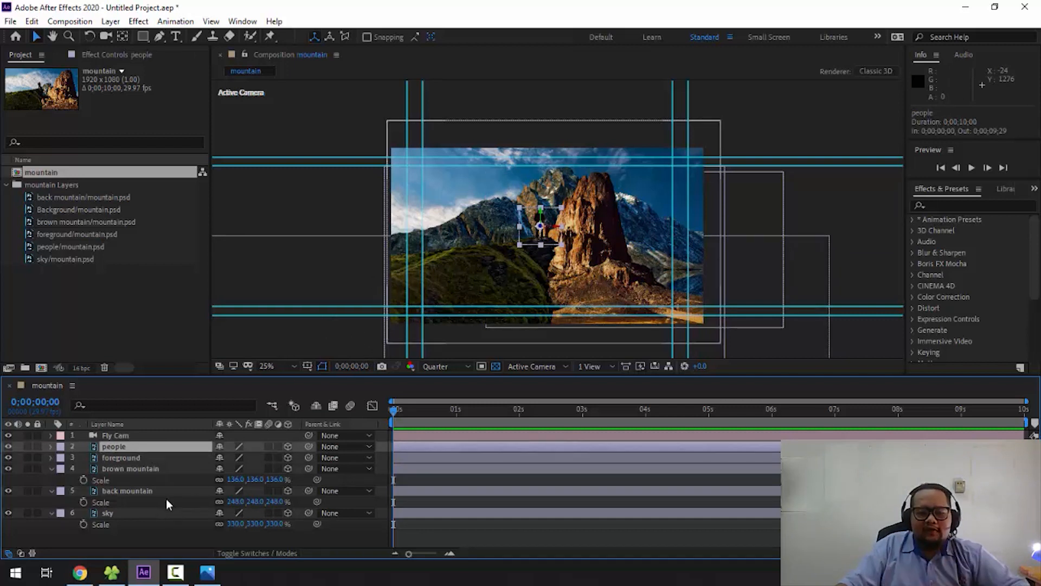
pyautogui.click(830, 199)
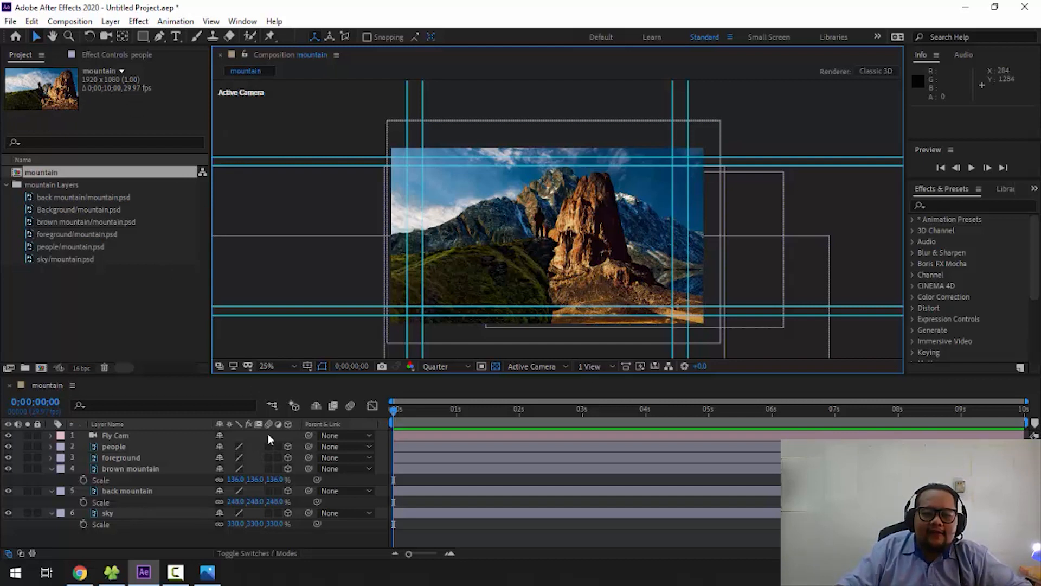
# - Move the brown mountain layer horizontally away from the figure to about X 2389, keeping the frame's far side covered
pyautogui.click(157, 467)
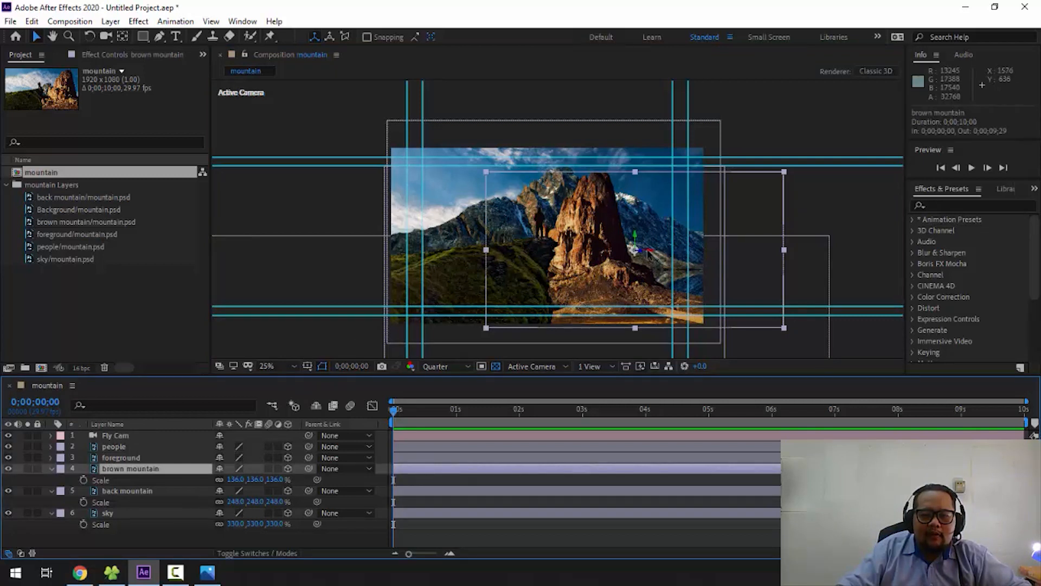
pyautogui.moveTo(653, 255); pyautogui.dragTo(803, 275)
pyautogui.scroll(4, 561, 311)
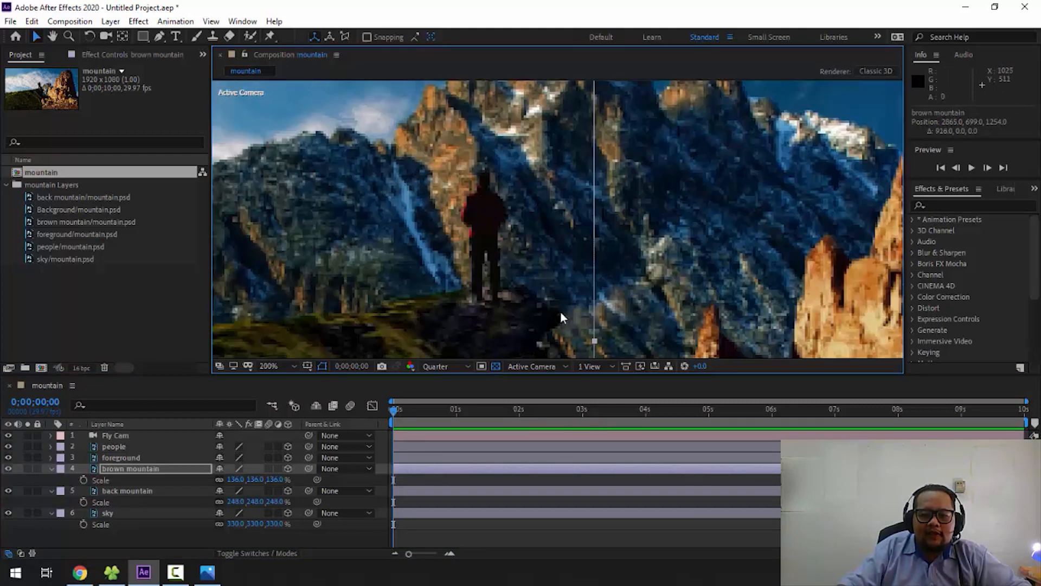
pyautogui.moveTo(551, 251); pyautogui.dragTo(477, 70)
pyautogui.moveTo(576, 295); pyautogui.dragTo(545, 124)
pyautogui.scroll(-4, 537, 141)
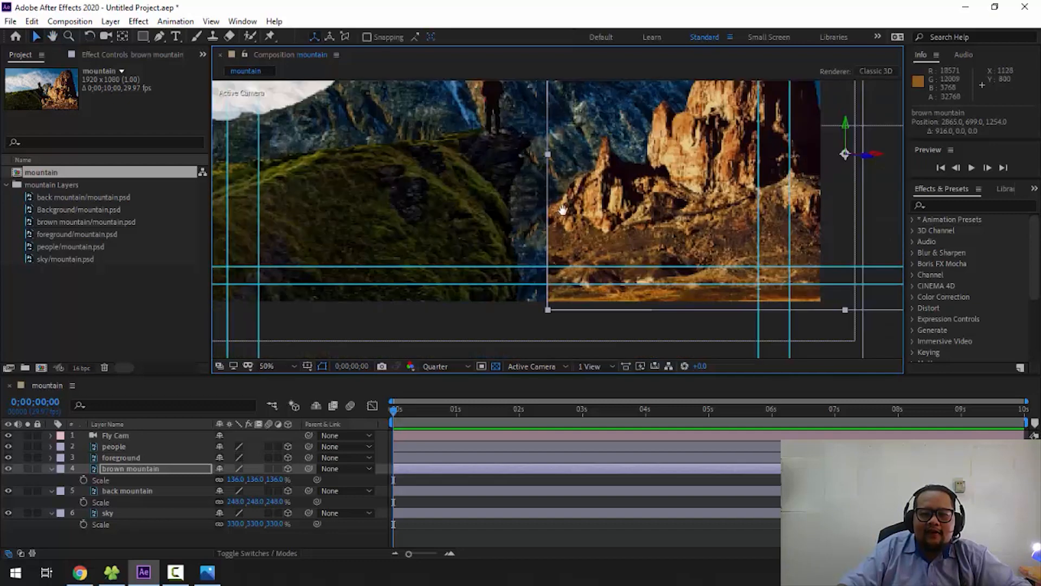
pyautogui.scroll(-3, 527, 220)
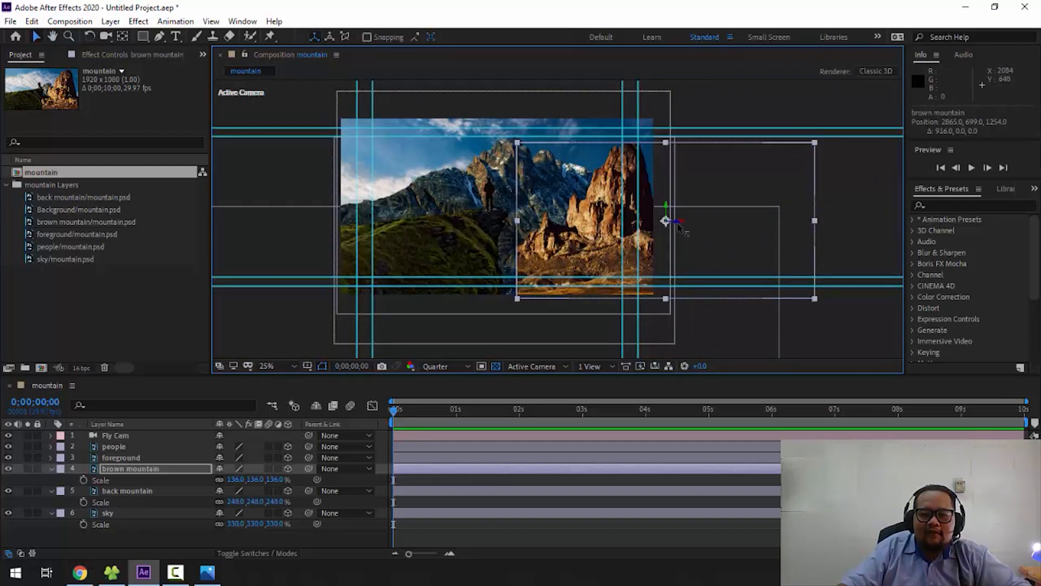
pyautogui.moveTo(679, 223); pyautogui.dragTo(619, 222)
pyautogui.moveTo(555, 220); pyautogui.dragTo(609, 227)
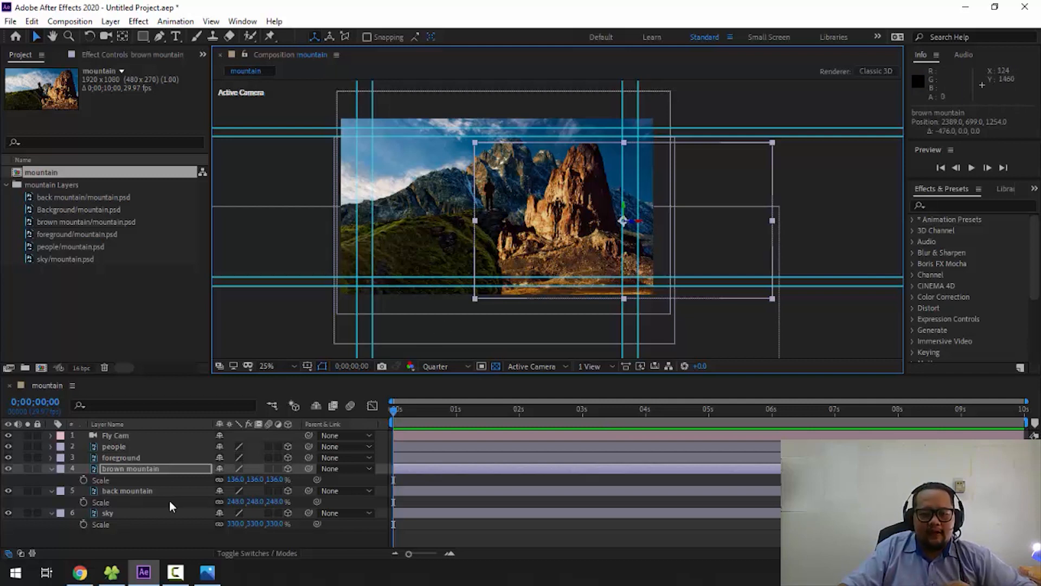
# - Lower the back mountain layer and shift it slightly sideways, to about X 1169, Y 2159, so its peak sits beside the figure
pyautogui.click(125, 490)
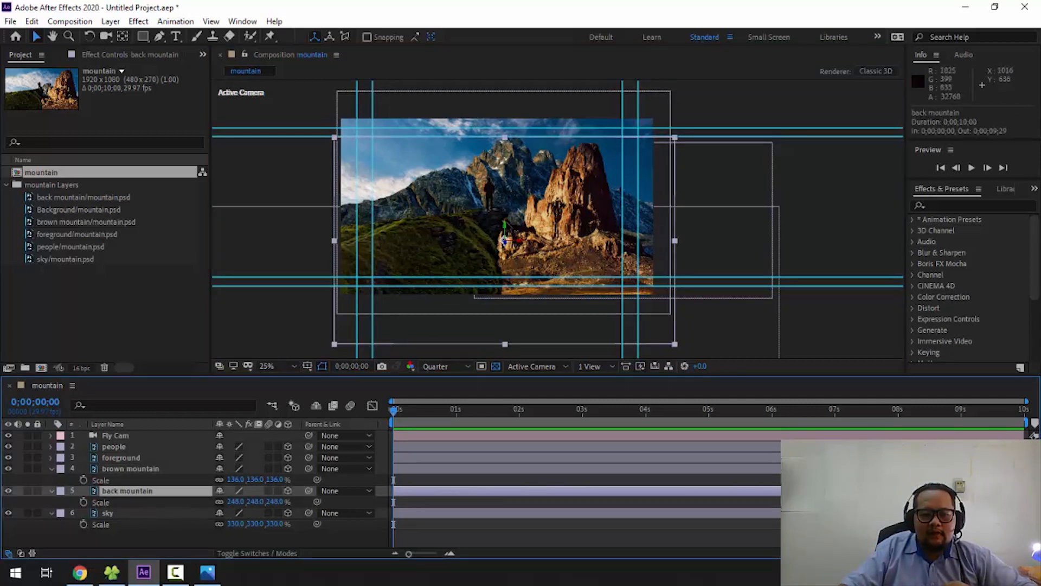
pyautogui.moveTo(504, 231); pyautogui.dragTo(514, 392)
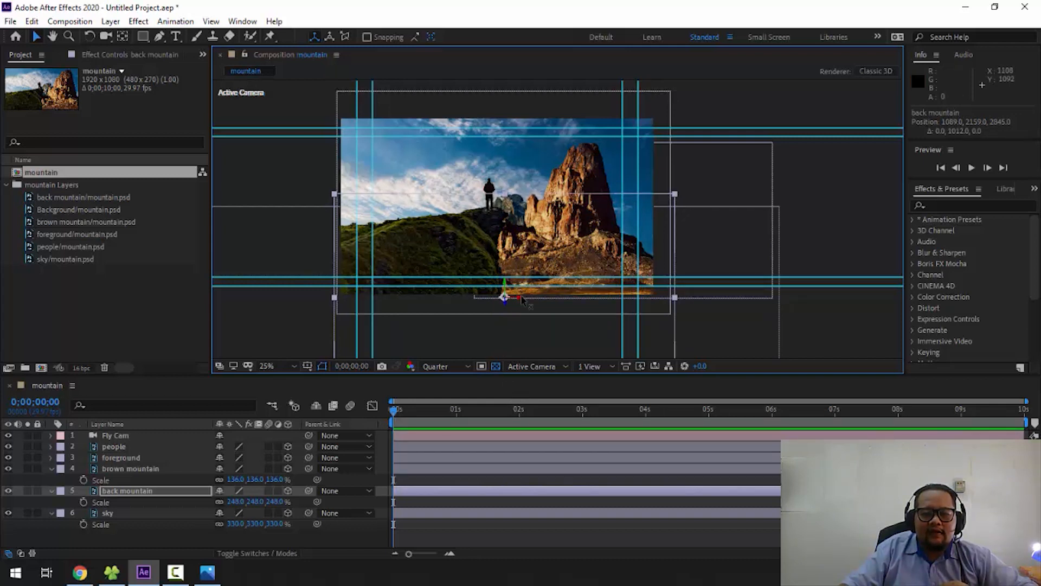
pyautogui.moveTo(530, 300); pyautogui.dragTo(535, 303)
pyautogui.scroll(4, 548, 174)
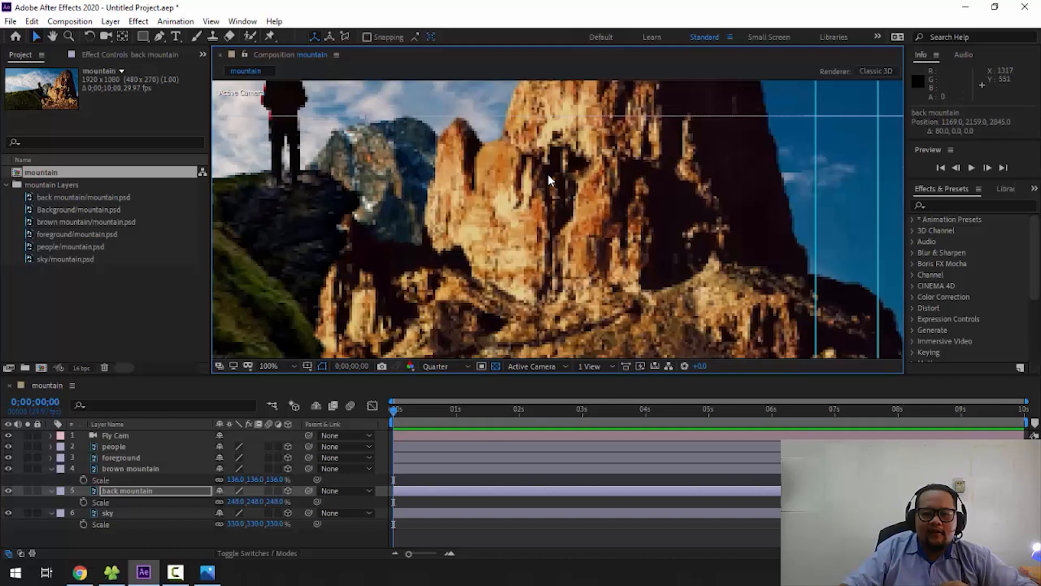
pyautogui.scroll(-2, 548, 175)
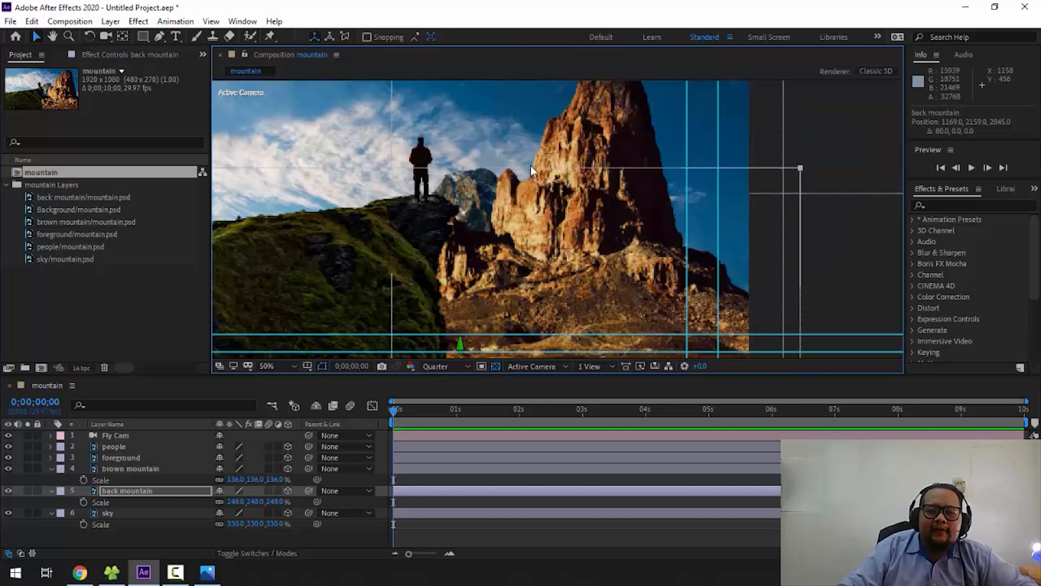
pyautogui.scroll(-2, 530, 165)
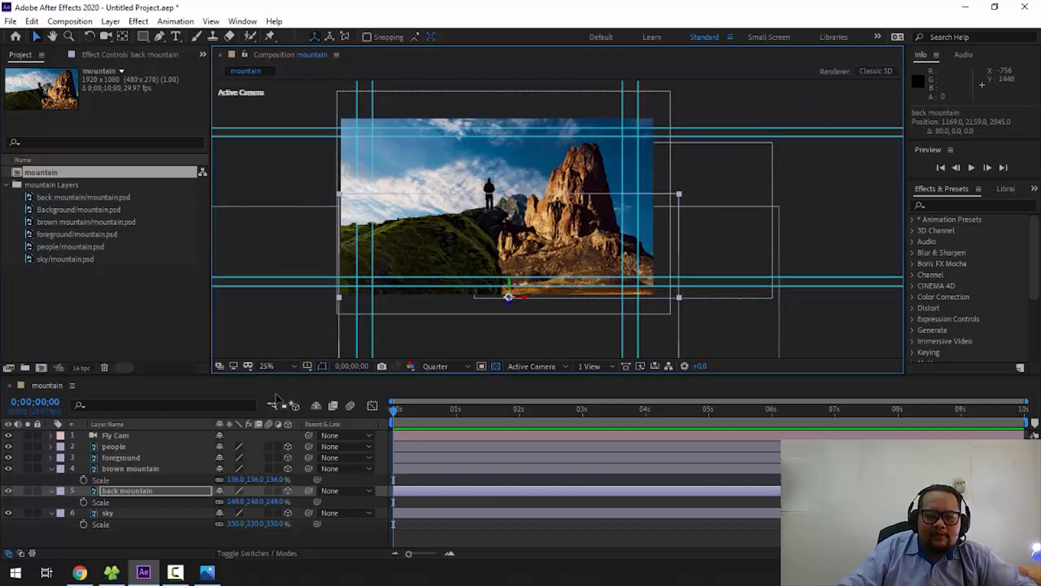
# - Shift the brown mountain layer farther from the figure to about X 2565, exposing more of the back mountain
pyautogui.click(166, 467)
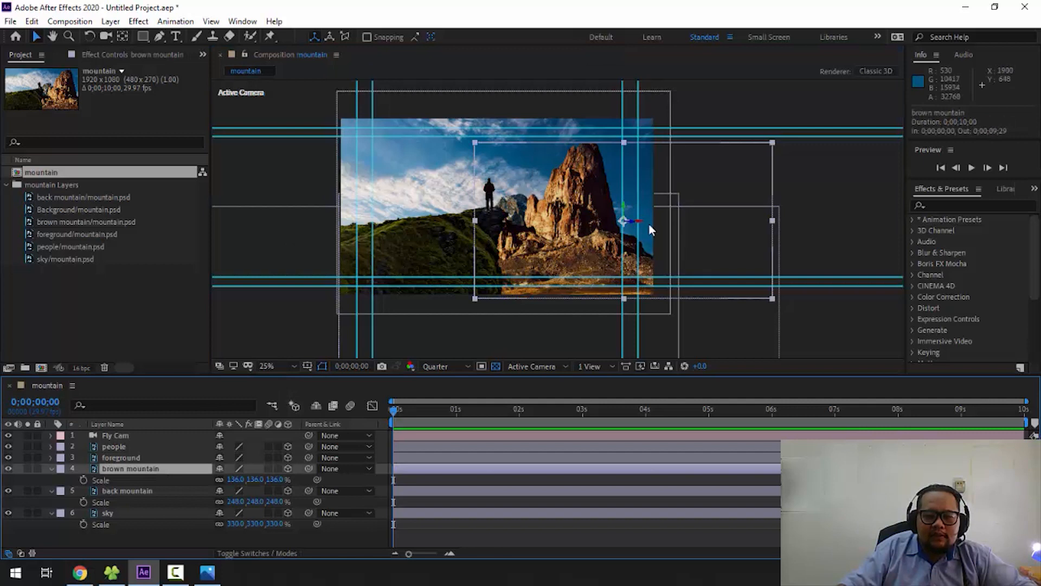
pyautogui.moveTo(642, 225); pyautogui.dragTo(670, 227)
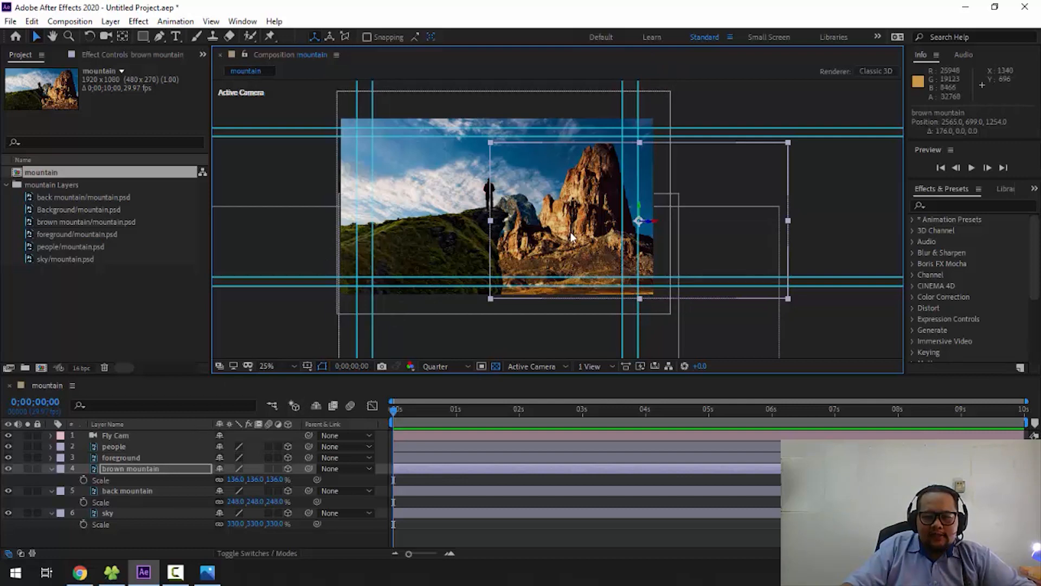
pyautogui.press('.')
pyautogui.press('.')
pyautogui.press(',')
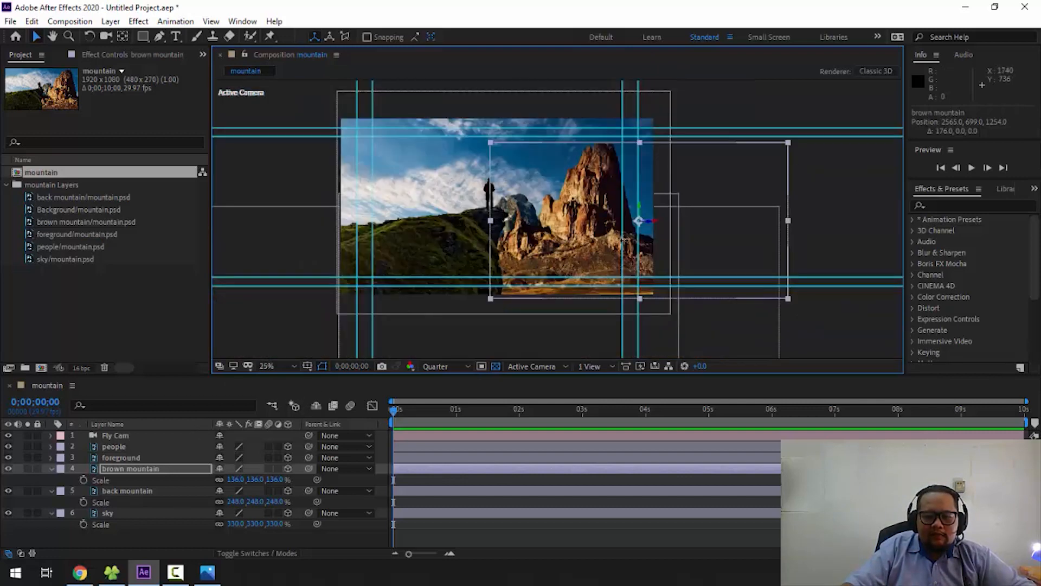
# - Try enlarging the people and foreground layers together to about 116%, and undo the scale change
pyautogui.click(130, 457)
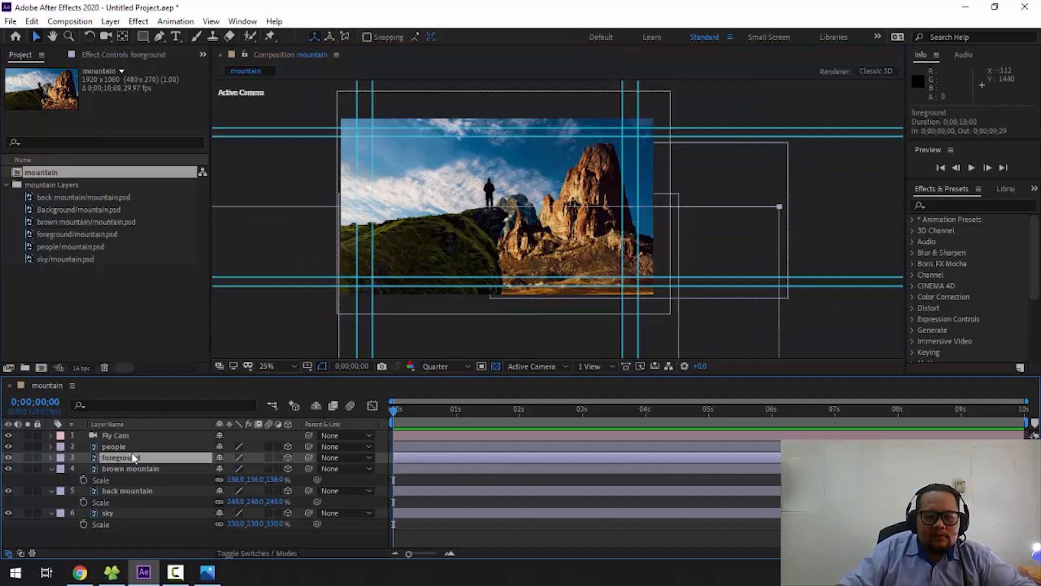
pyautogui.keyDown('ctrl'); pyautogui.click(132, 449); pyautogui.keyUp('ctrl')
pyautogui.press('s')
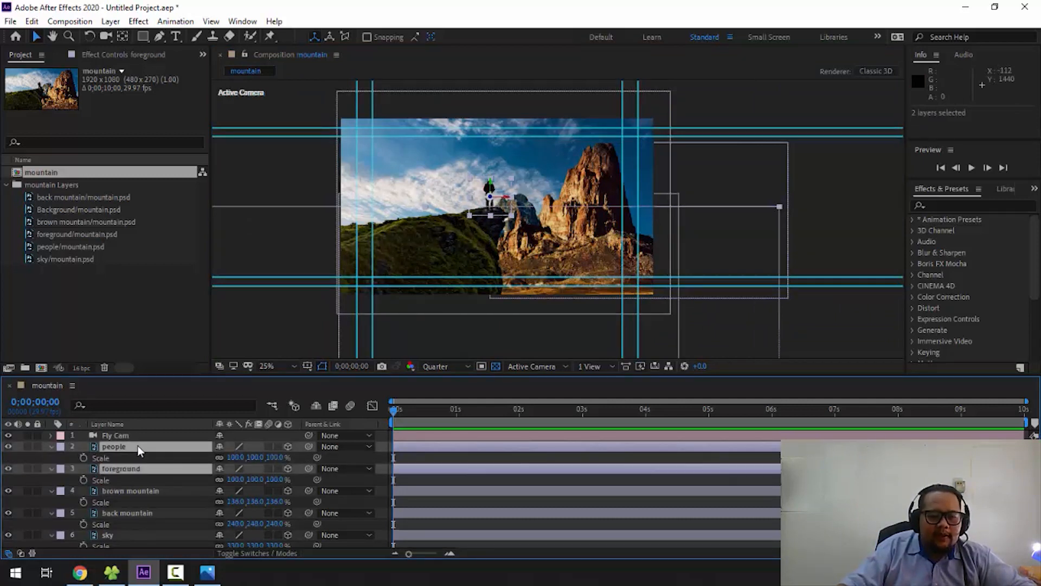
pyautogui.click(124, 492)
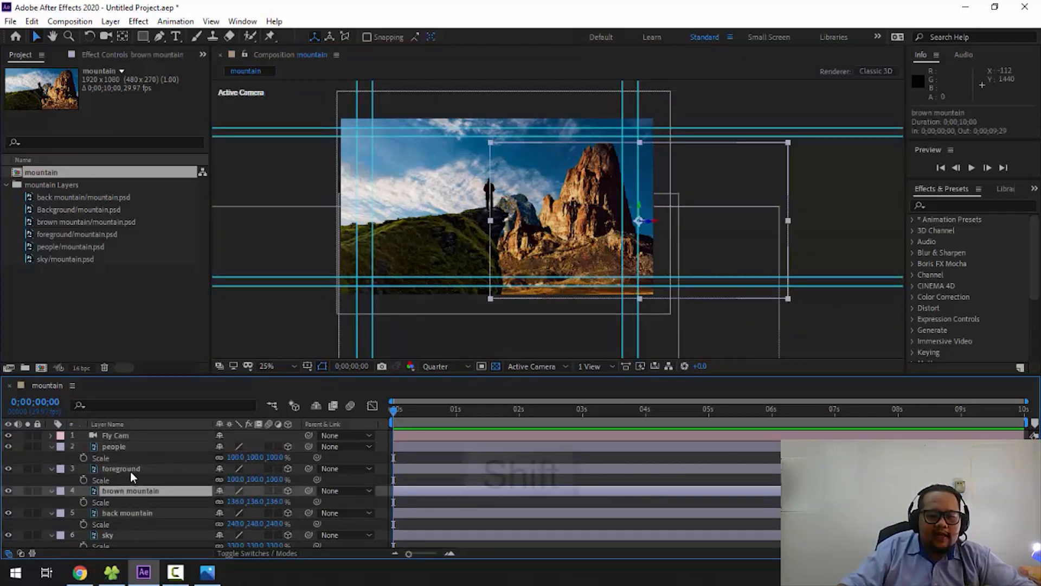
pyautogui.click(130, 471)
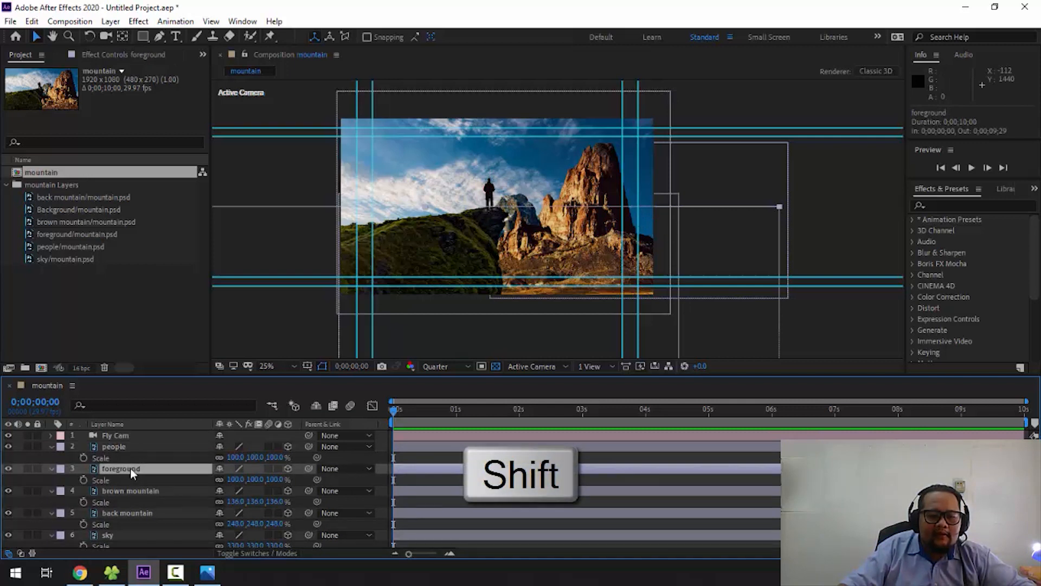
pyautogui.keyDown('shift'); pyautogui.click(130, 448); pyautogui.keyUp('shift')
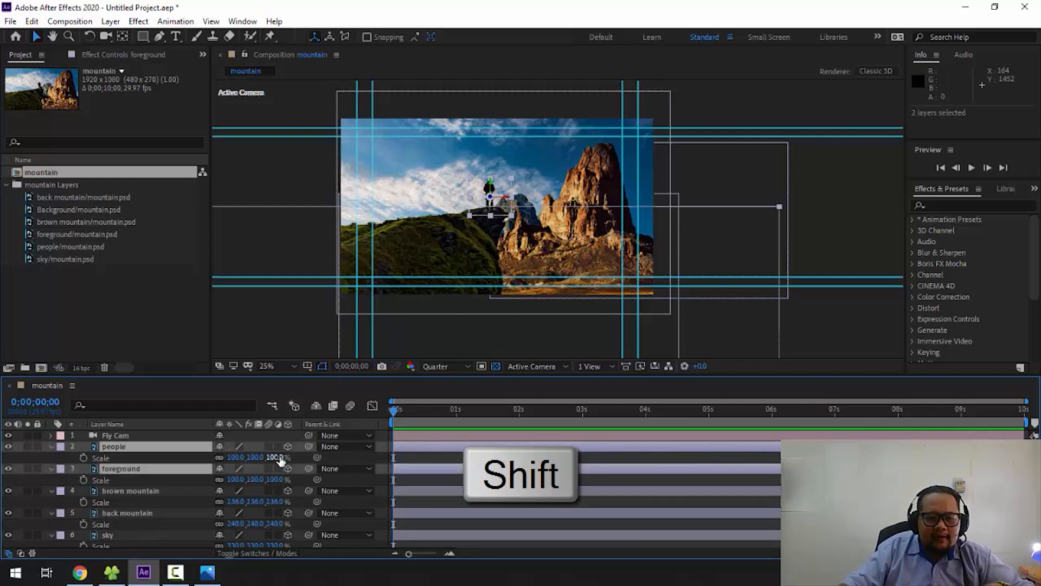
pyautogui.moveTo(281, 460); pyautogui.dragTo(292, 464)
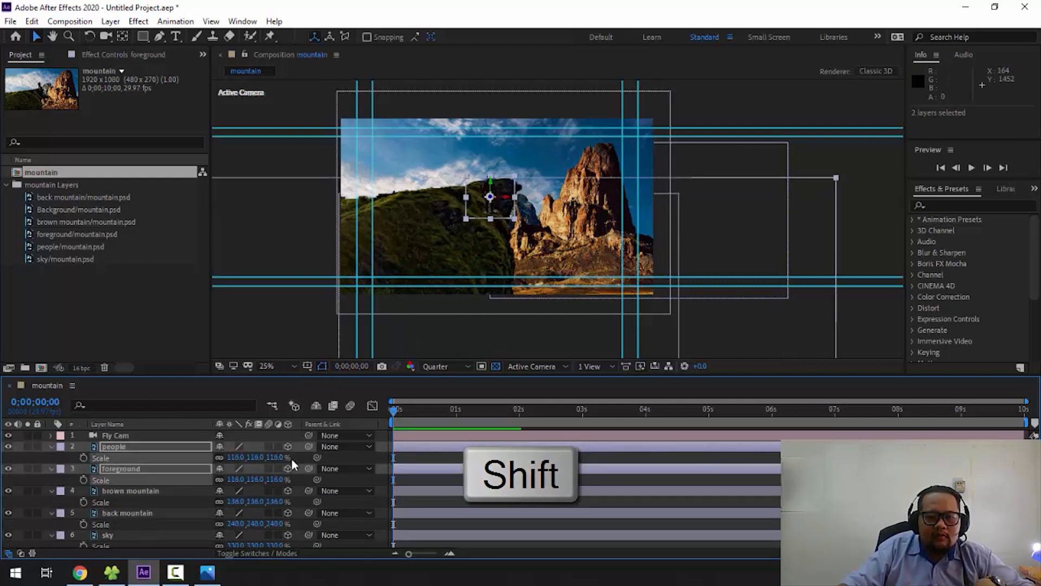
pyautogui.hotkey('ctrl', 'z')
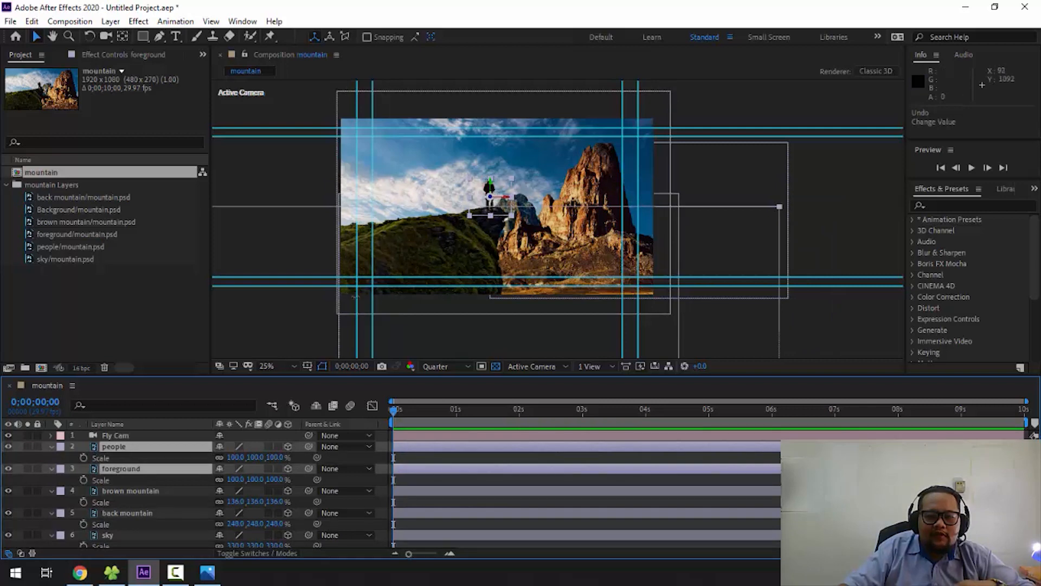
# - Examine the figure and mountains up close, clear the selection, and select the brown mountain layer
pyautogui.scroll(1, 497, 219)
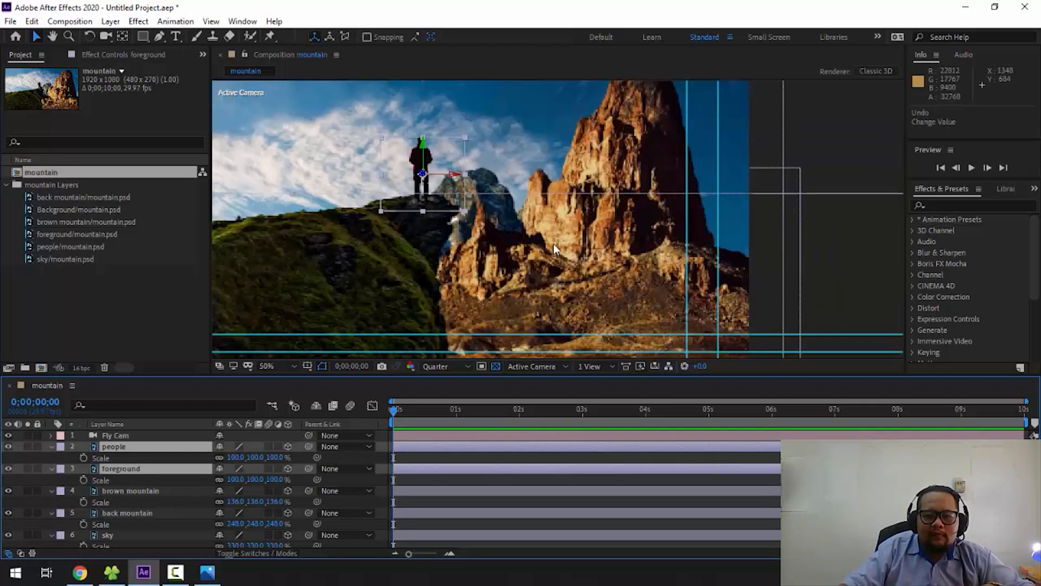
pyautogui.scroll(-1, 553, 244)
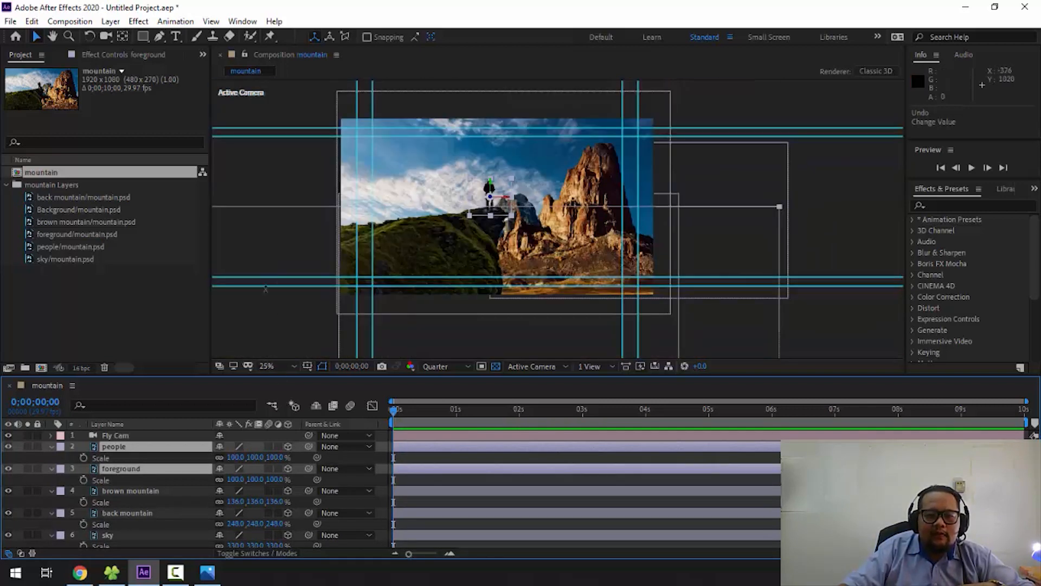
pyautogui.click(833, 175)
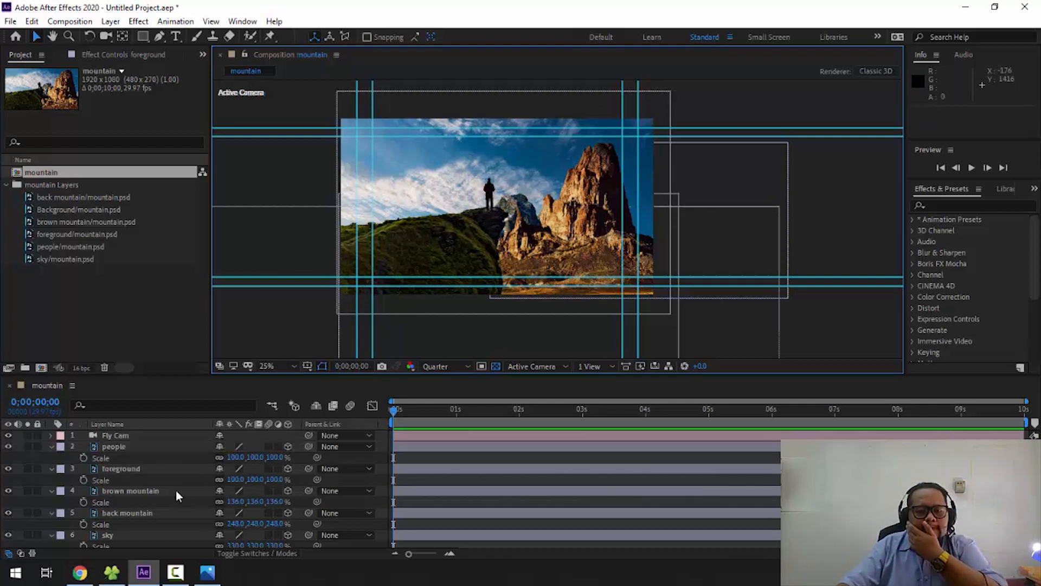
pyautogui.click(145, 511)
pyautogui.click(151, 490)
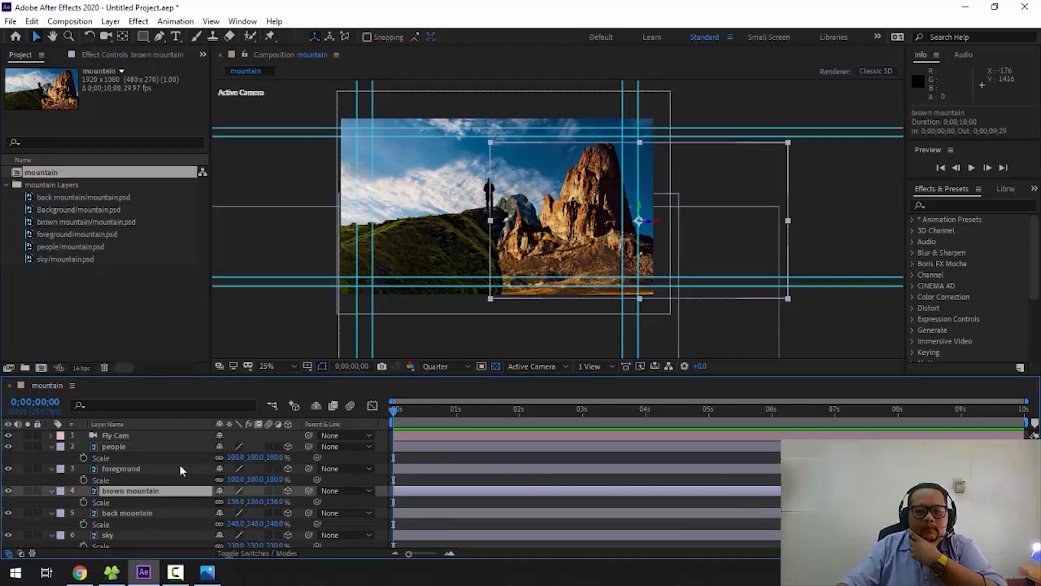
# - Lower the brown mountain layer to about Y 883 and check its fit beside the figure and back mountain
pyautogui.moveTo(639, 206); pyautogui.dragTo(642, 231)
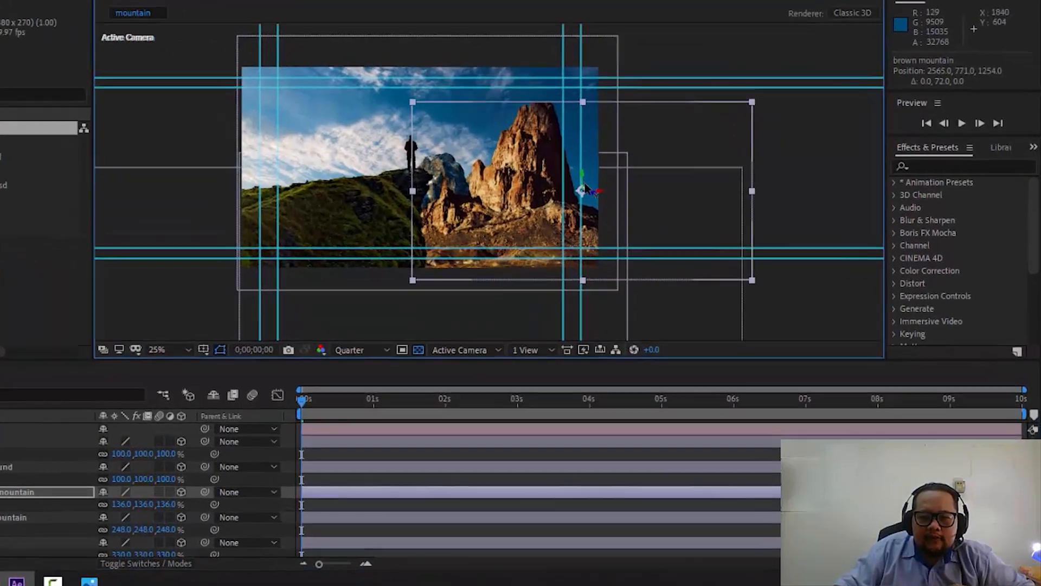
pyautogui.moveTo(545, 173); pyautogui.dragTo(545, 178)
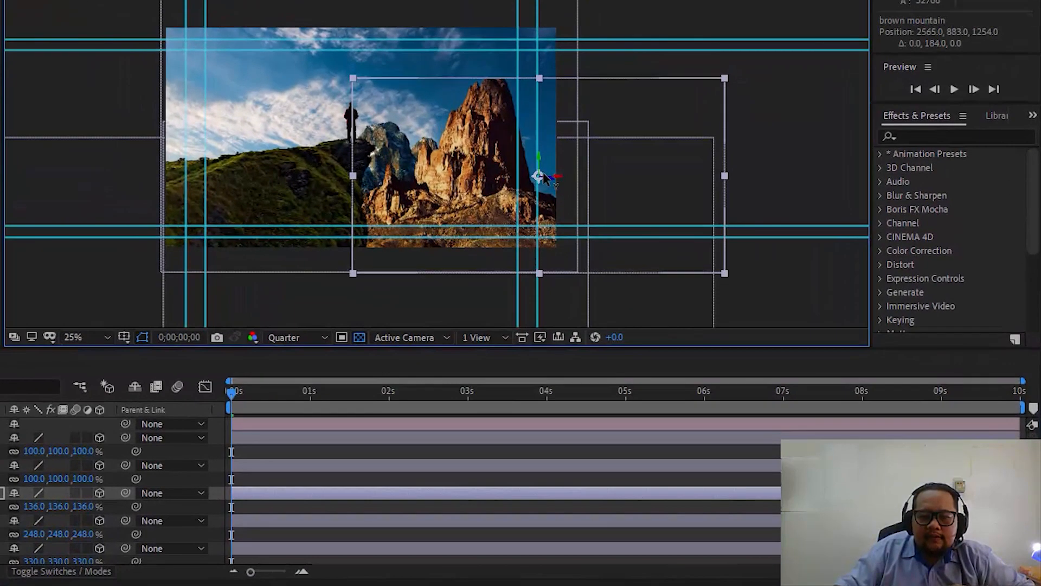
pyautogui.scroll(2, 384, 140)
pyautogui.press('space')
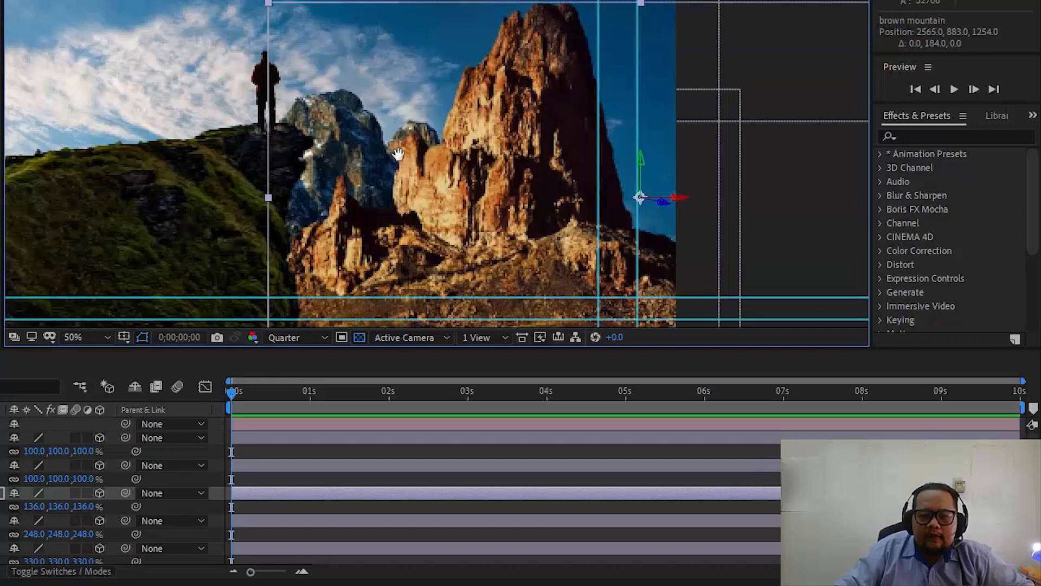
pyautogui.moveTo(397, 154); pyautogui.dragTo(507, 172)
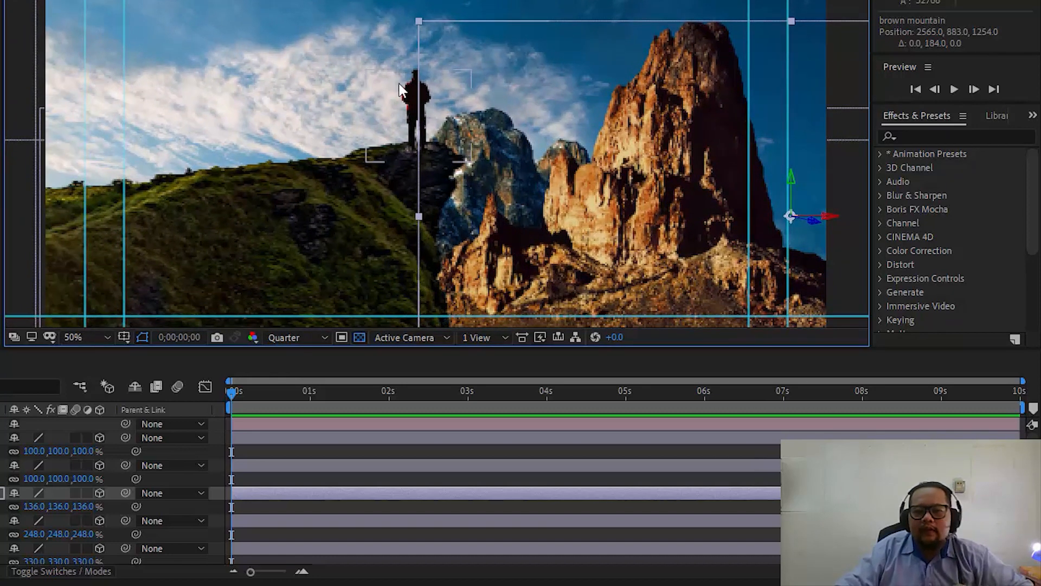
pyautogui.scroll(-2, 434, 92)
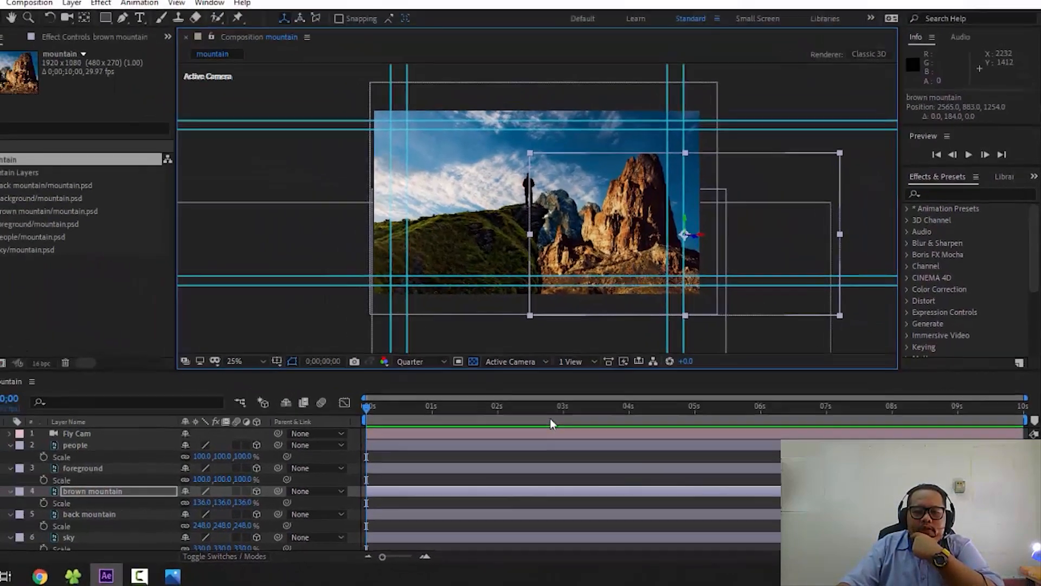
# - Scrub through the composition's timeline to preview the rearranged layers
pyautogui.moveTo(490, 411); pyautogui.dragTo(461, 416)
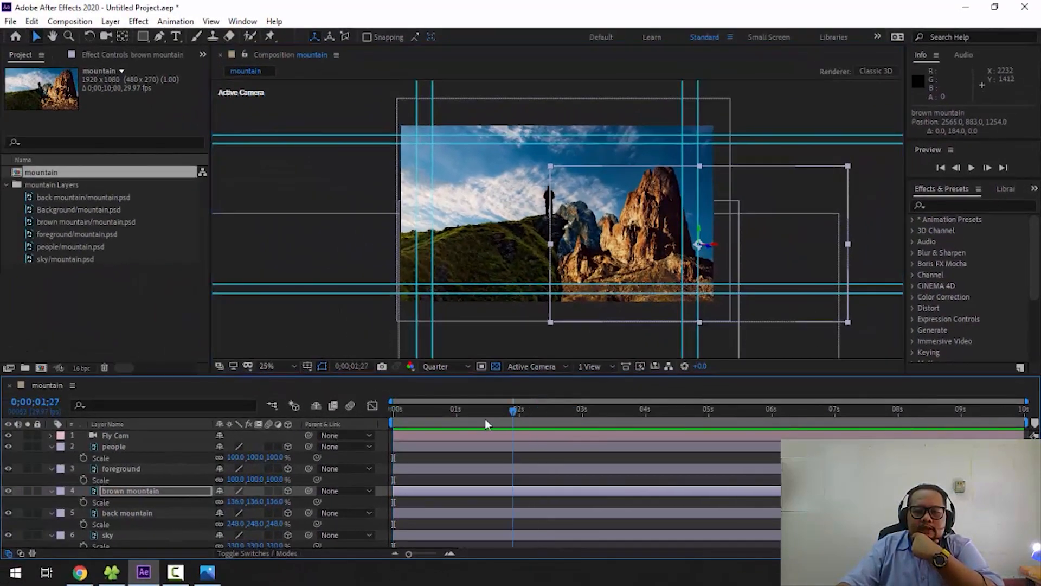
pyautogui.moveTo(394, 421); pyautogui.dragTo(911, 415)
pyautogui.click(507, 417)
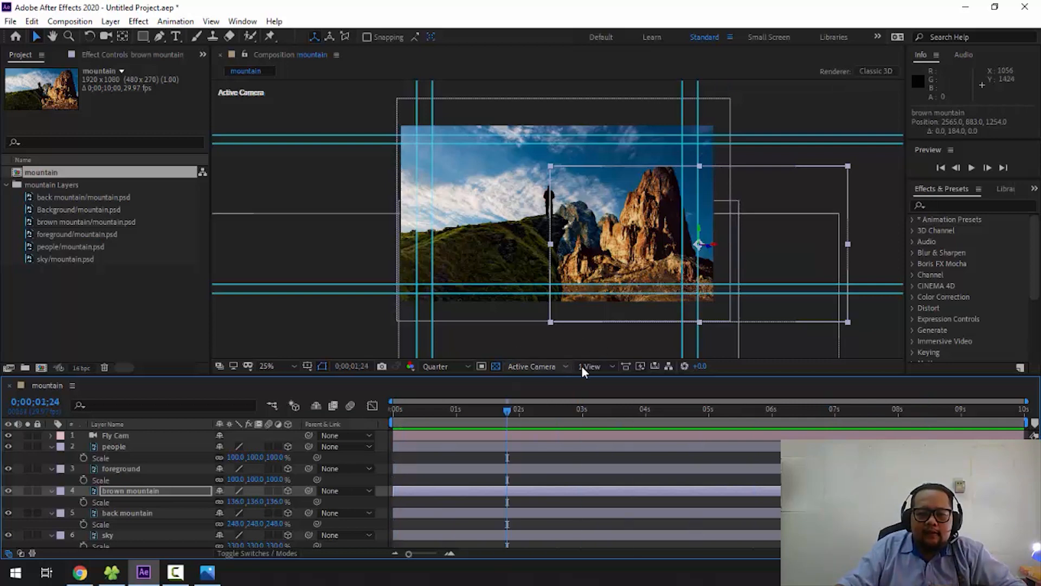
# - Examine the layers' spacing in depth from Custom View 1
pyautogui.click(588, 367)
pyautogui.click(534, 366)
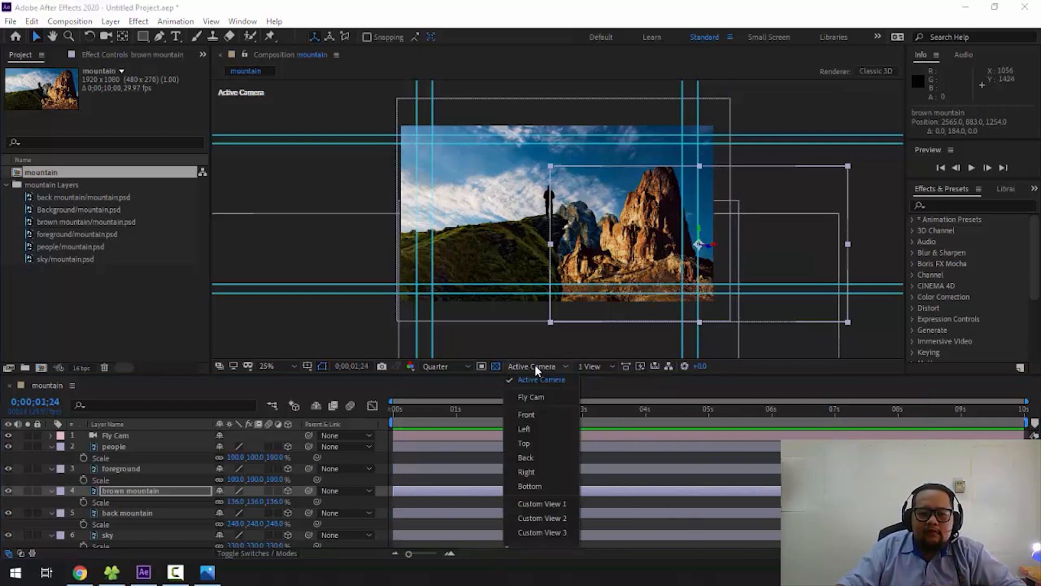
pyautogui.click(534, 499)
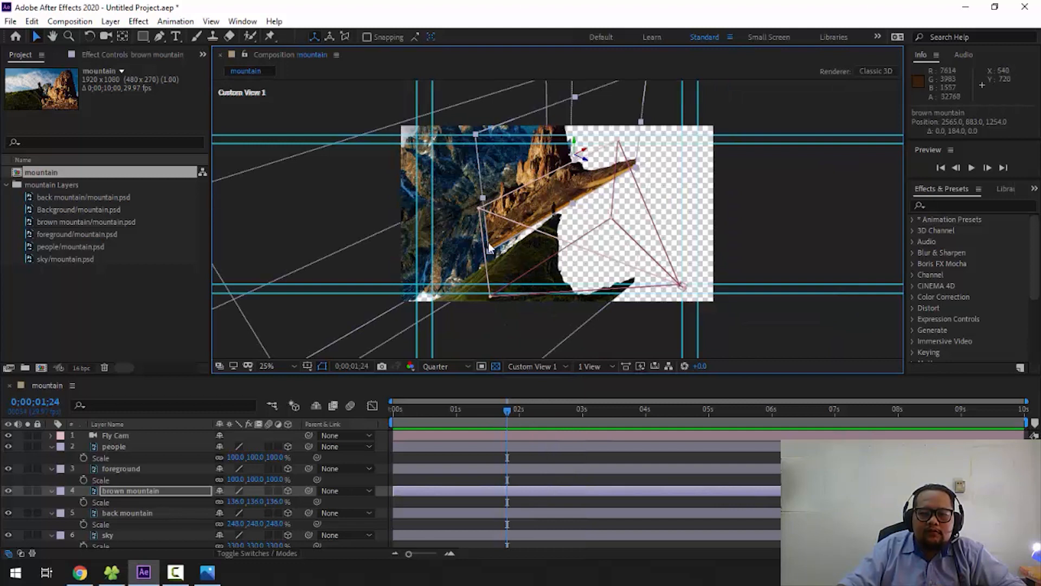
pyautogui.scroll(-4, 527, 236)
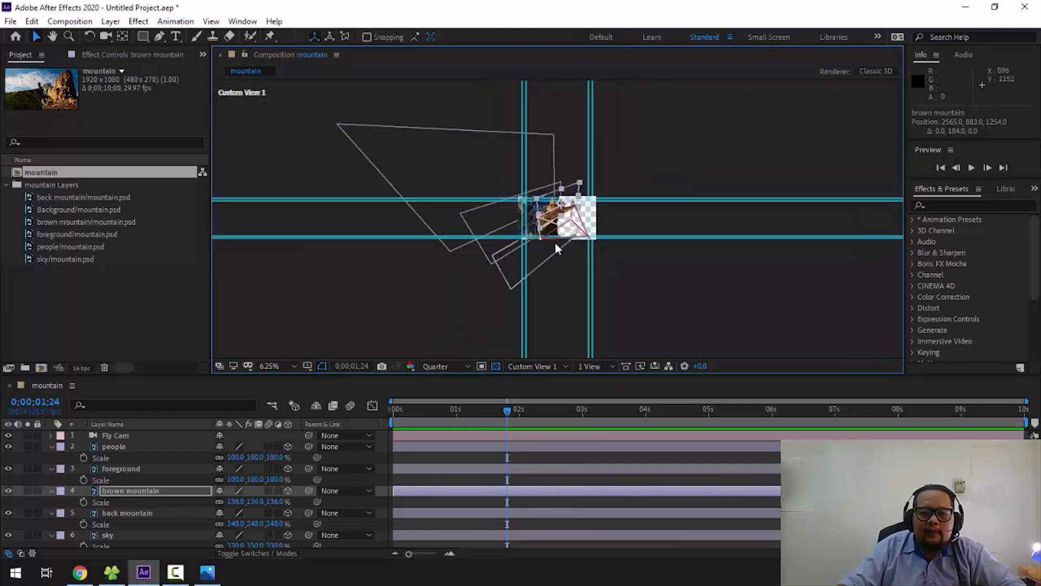
pyautogui.scroll(1, 558, 218)
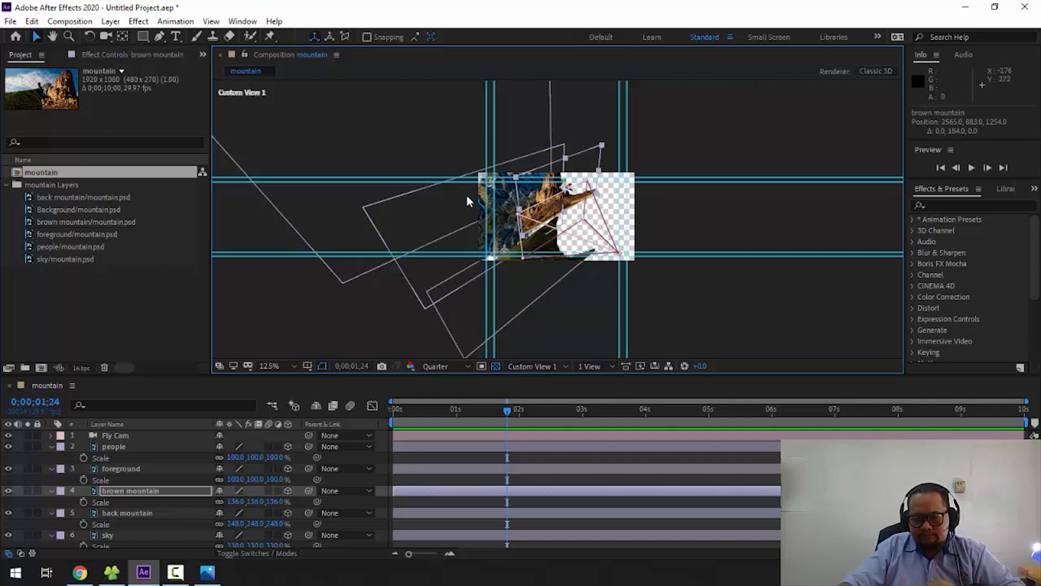
# - Switch to the Top view and select the sky, mountain and foreground layers in turn to inspect their distances from the camera
pyautogui.click(525, 367)
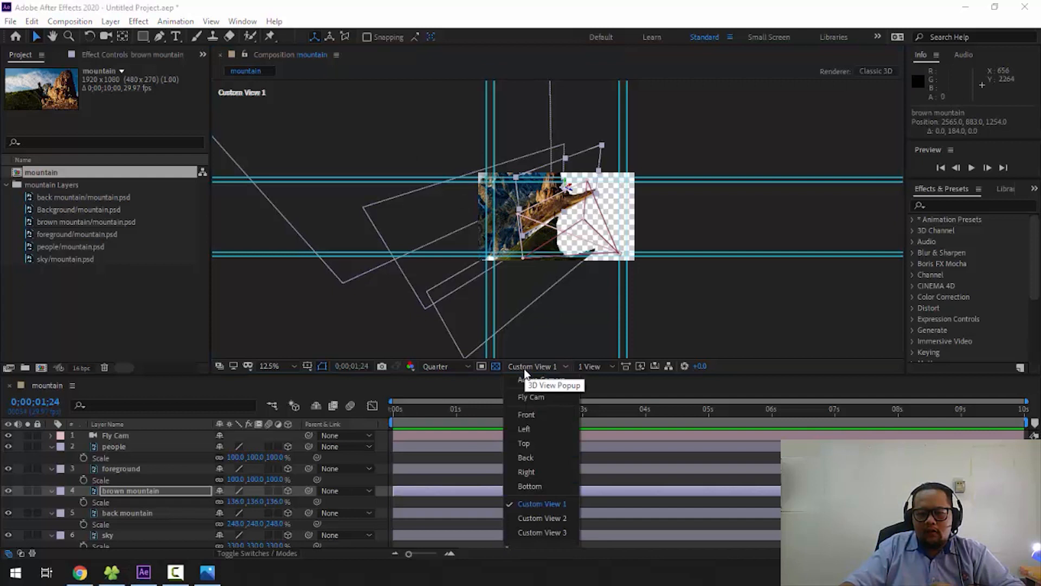
pyautogui.click(548, 442)
pyautogui.press(',')
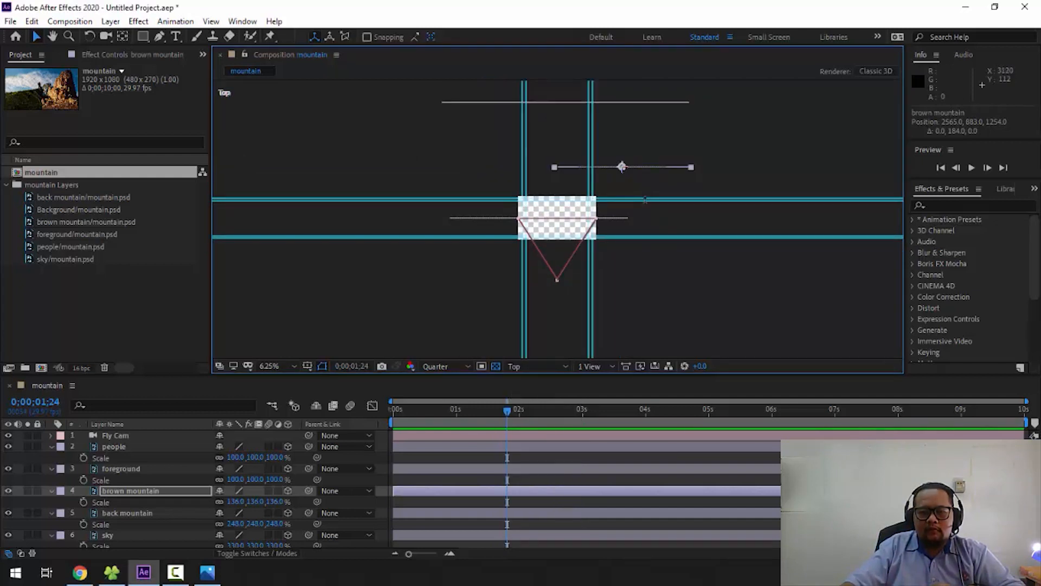
pyautogui.press(',')
pyautogui.click(486, 115)
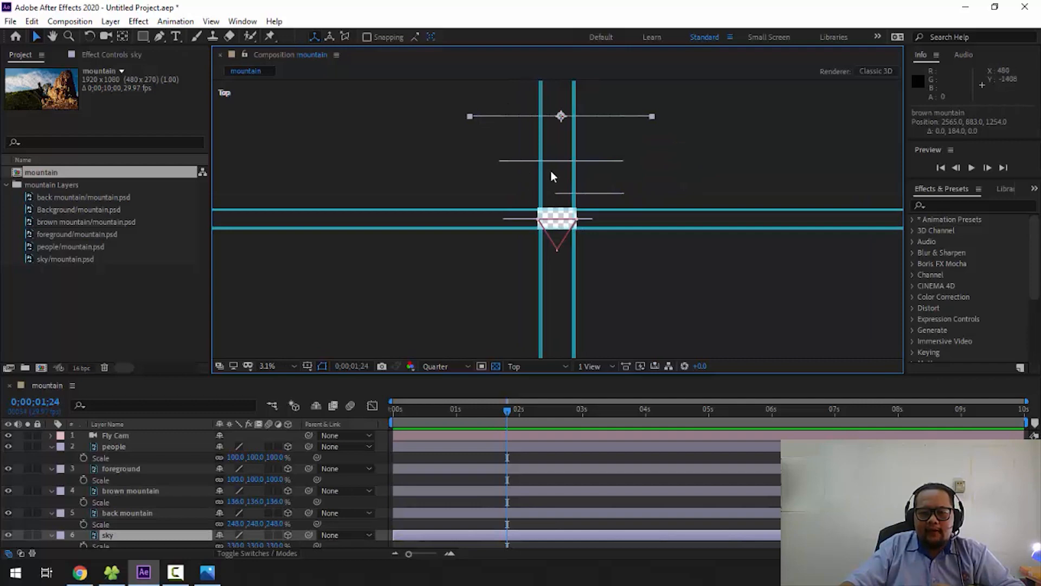
pyautogui.click(561, 161)
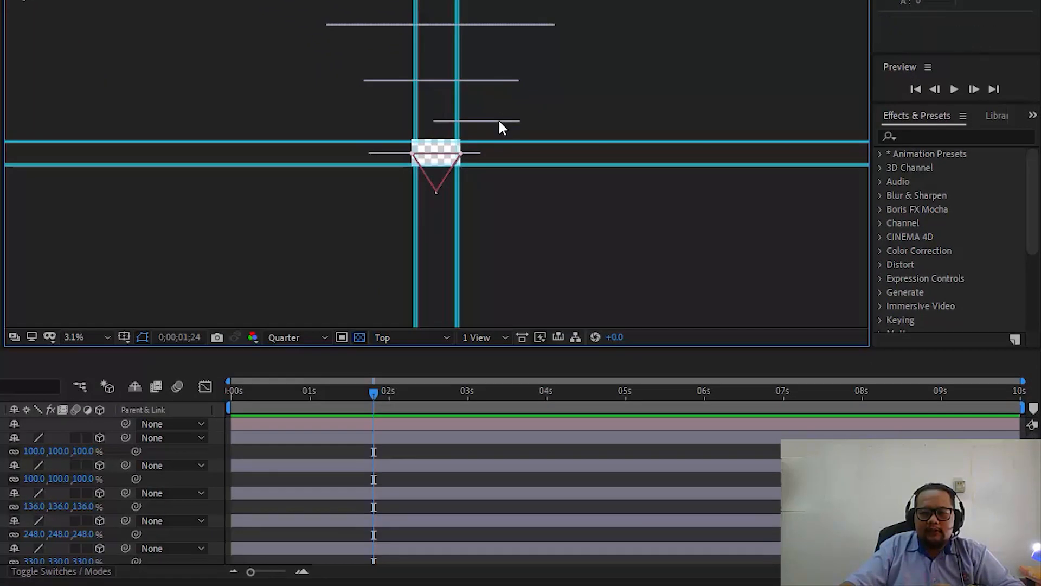
pyautogui.click(500, 121)
pyautogui.click(390, 153)
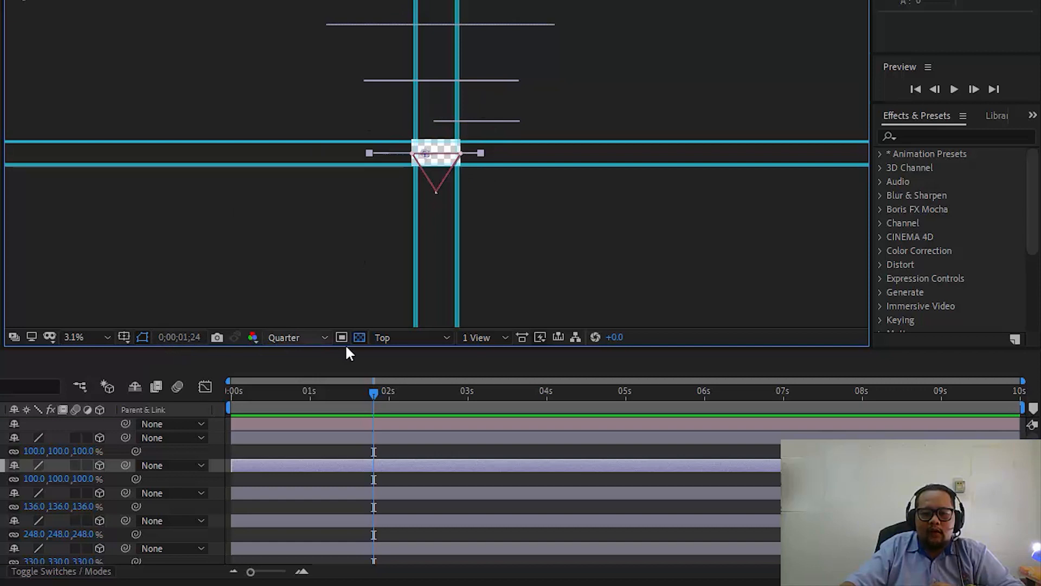
# - Hide the guides in the composition view
pyautogui.click(124, 336)
pyautogui.click(145, 414)
pyautogui.scroll(2, 605, 106)
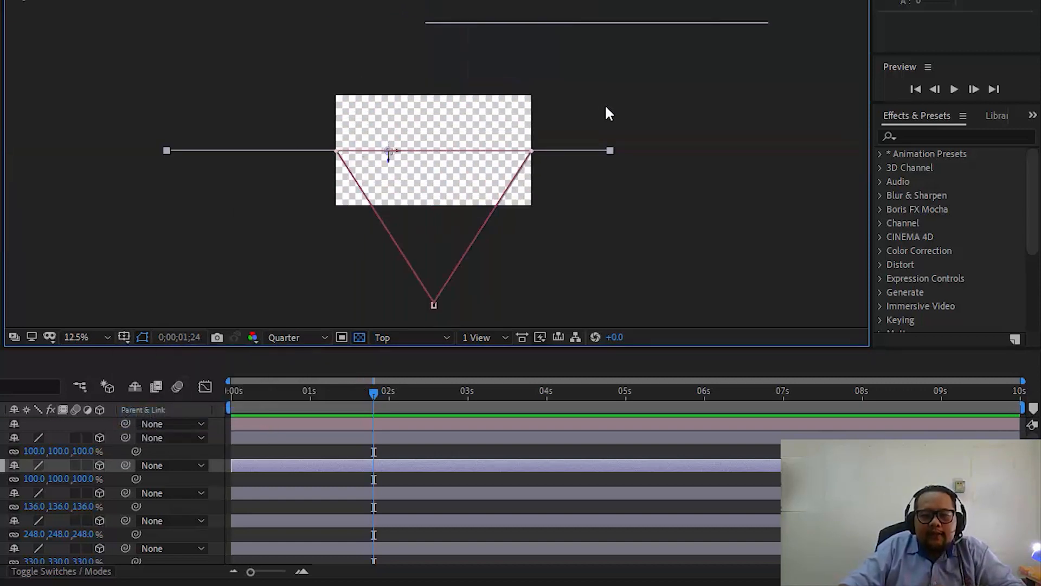
pyautogui.scroll(-1, 606, 106)
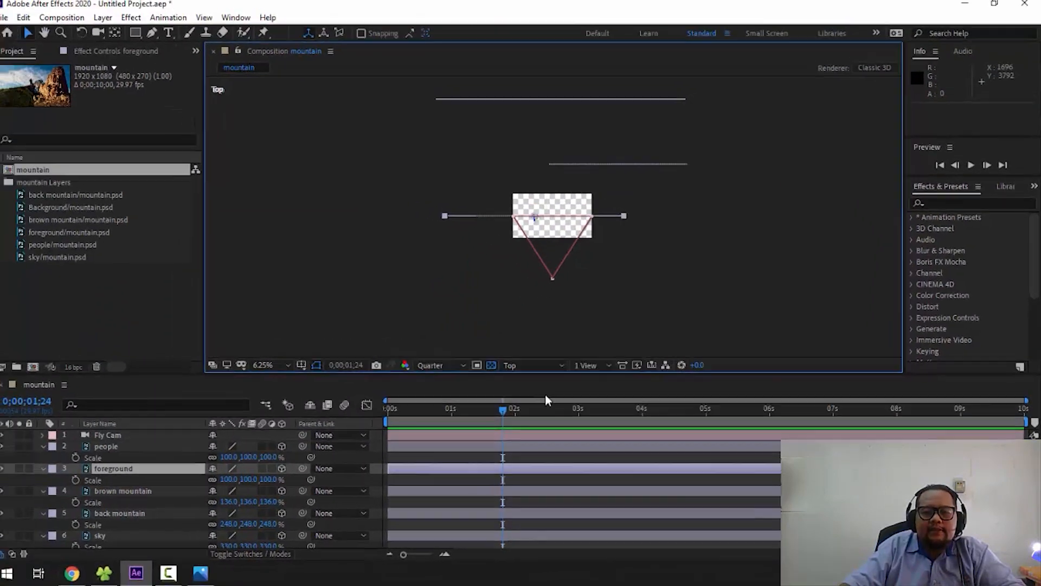
# - Compare the 3D layout in Custom Views 1, 2 and 3, and return to the Active Camera view
pyautogui.click(468, 353)
pyautogui.click(531, 504)
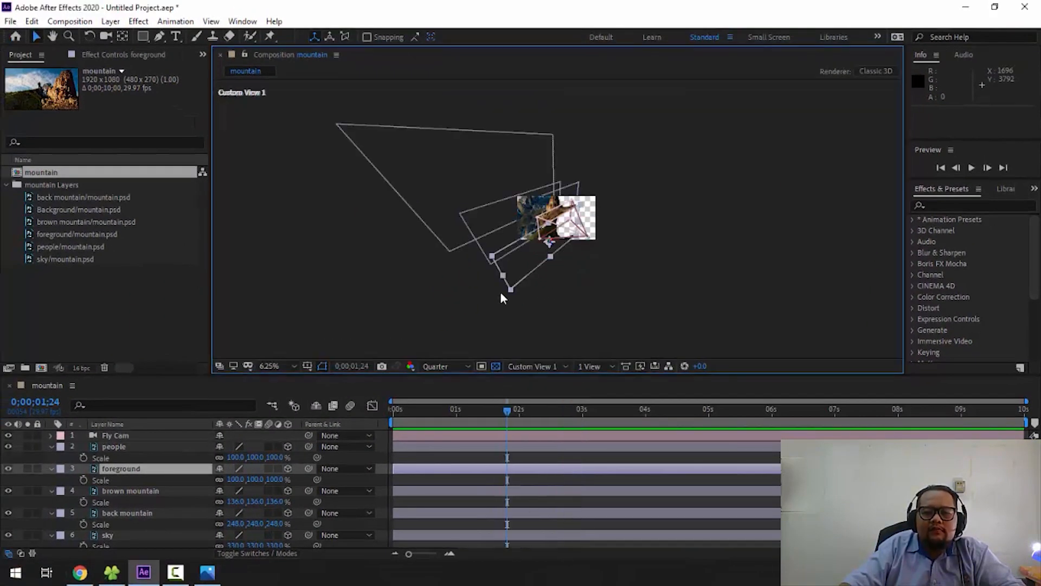
pyautogui.scroll(1, 662, 262)
pyautogui.click(542, 367)
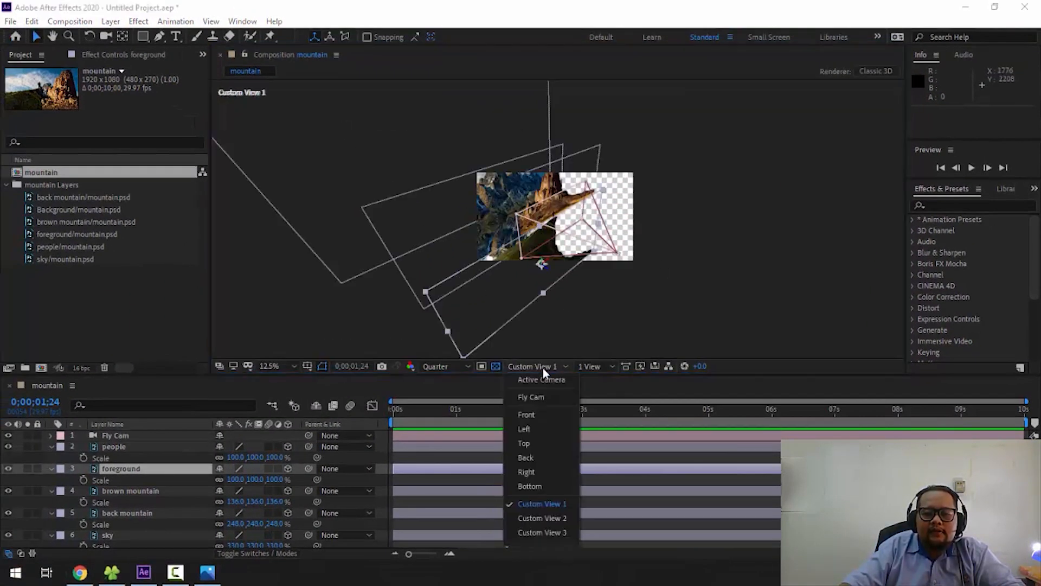
pyautogui.click(538, 515)
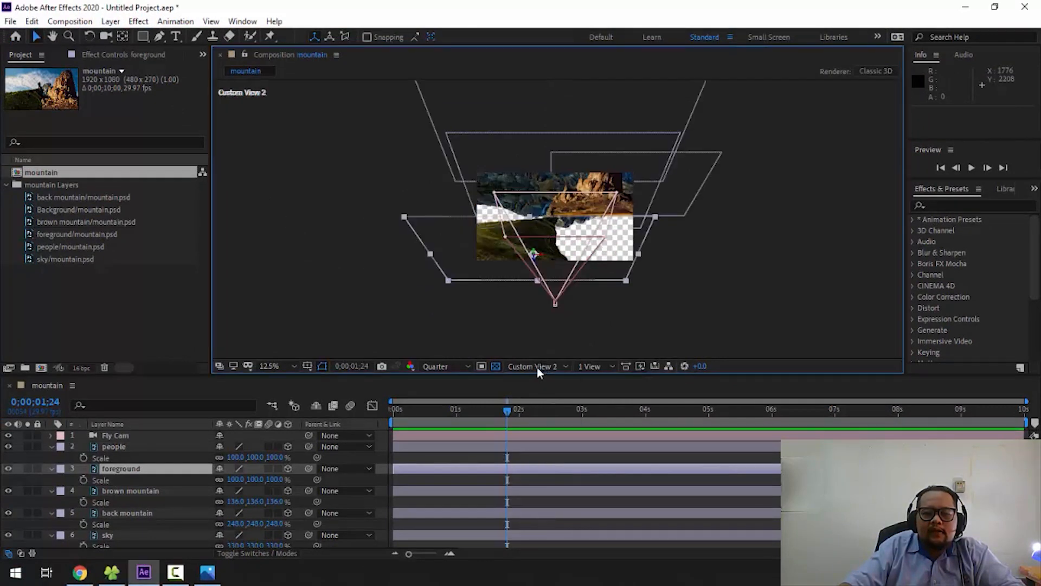
pyautogui.click(537, 366)
pyautogui.click(529, 525)
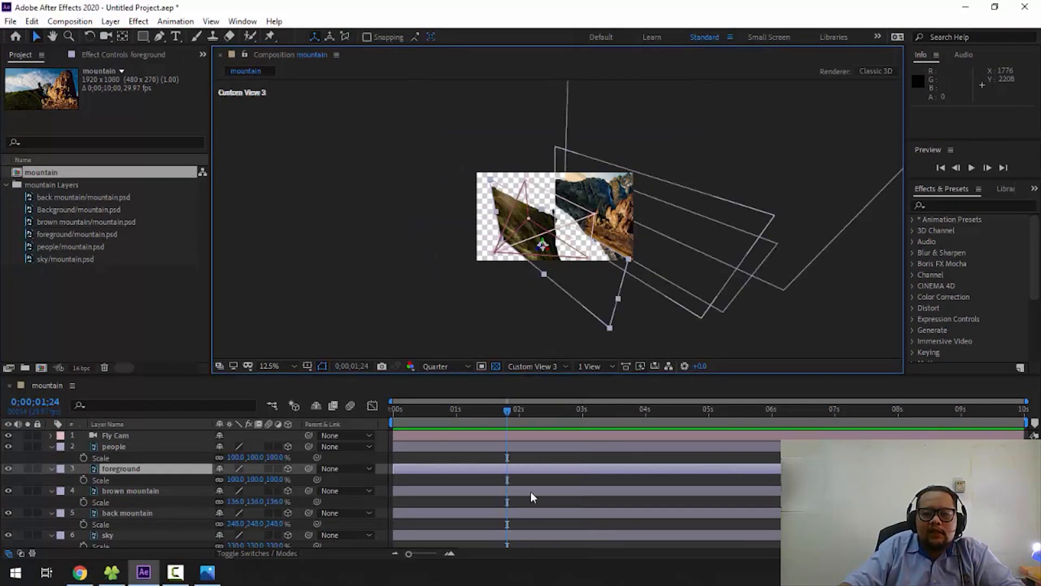
pyautogui.click(552, 363)
pyautogui.click(548, 377)
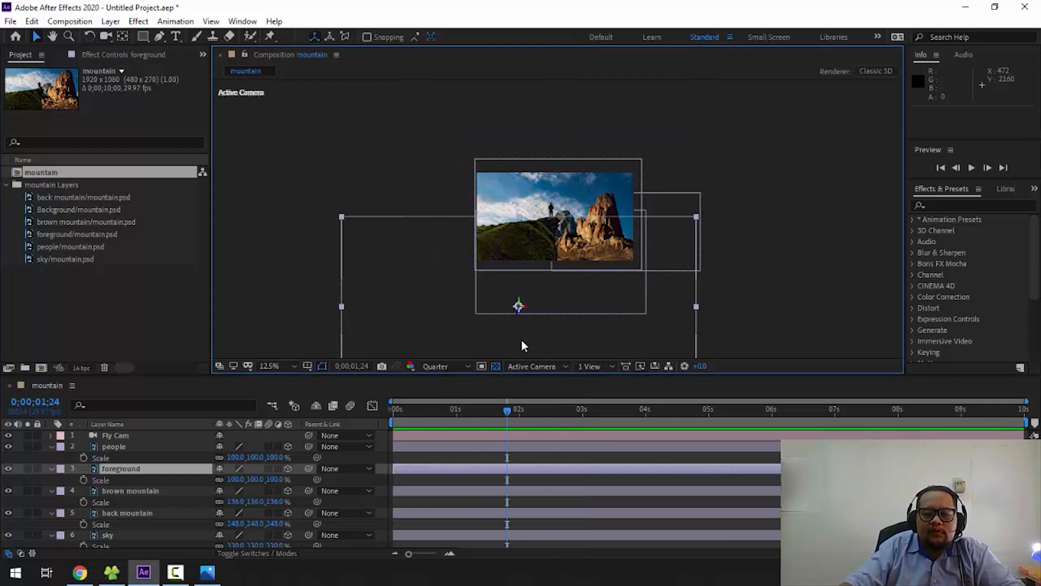
pyautogui.click(549, 365)
pyautogui.click(545, 378)
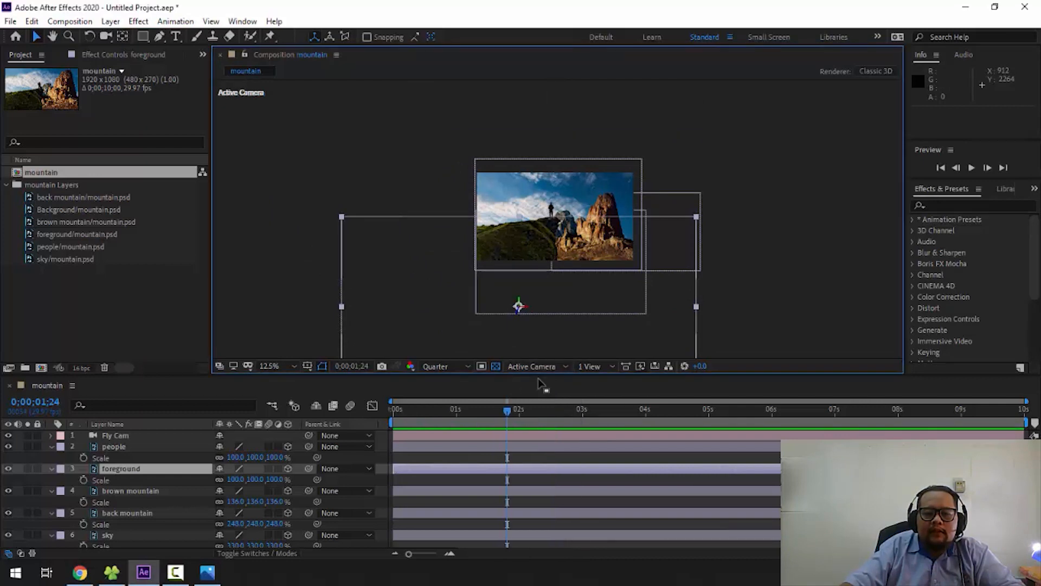
# - Collapse the Scale properties of all layers and clear the selection
pyautogui.click(144, 437)
pyautogui.scroll(-1, 145, 455)
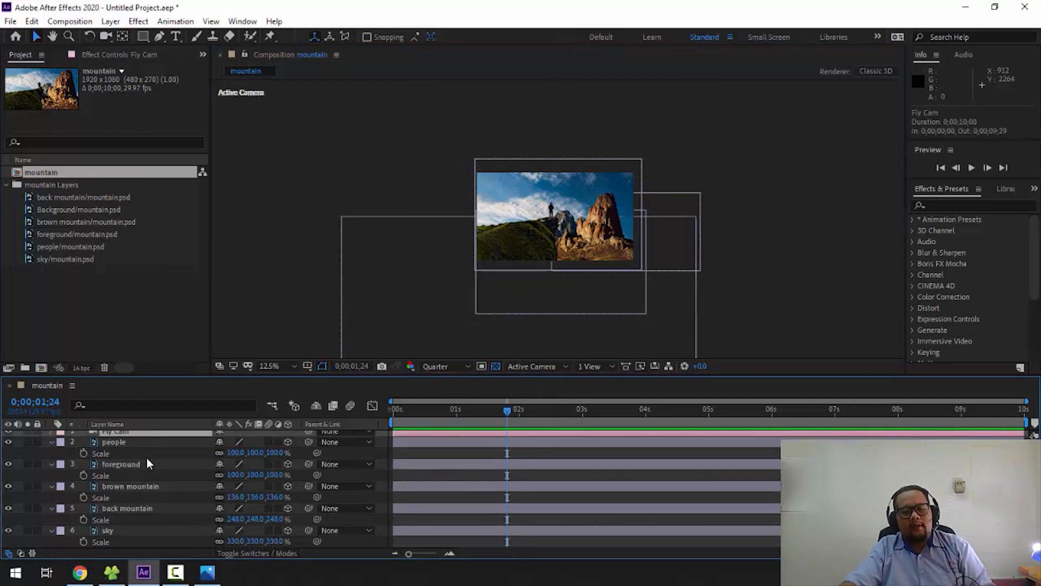
pyautogui.hotkey('ctrl', 'a')
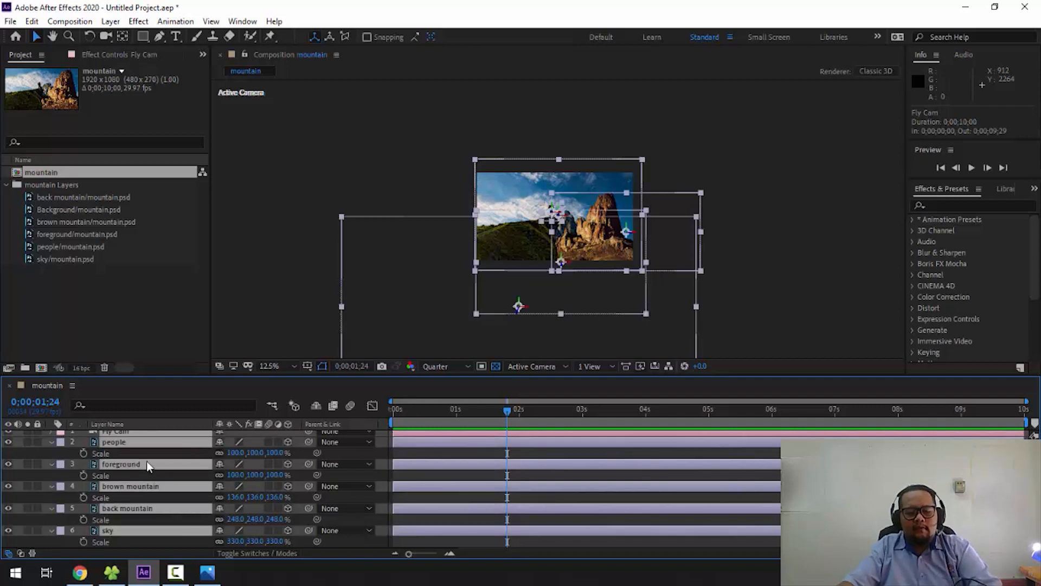
pyautogui.press('s')
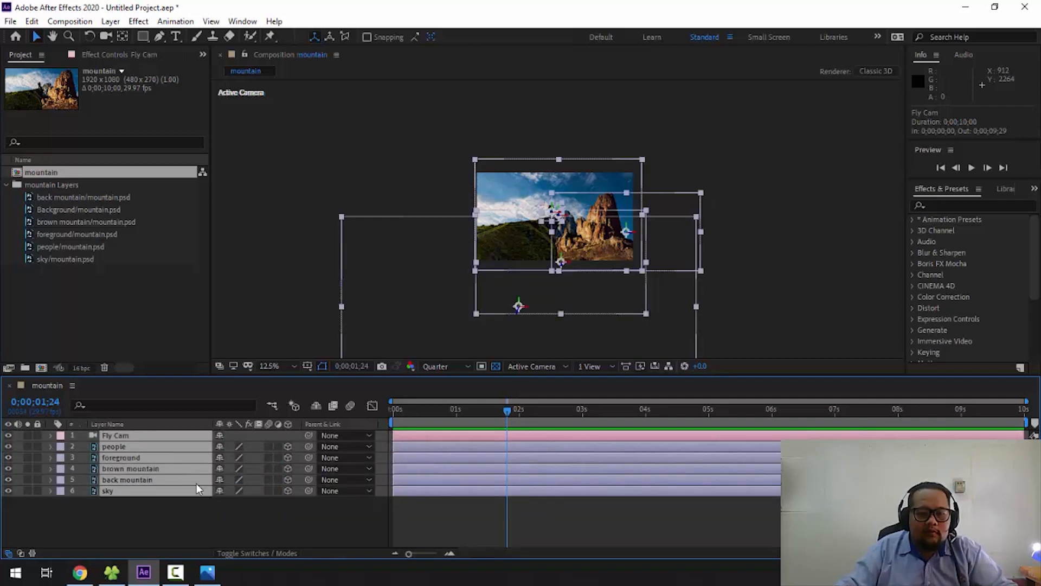
pyautogui.click(191, 526)
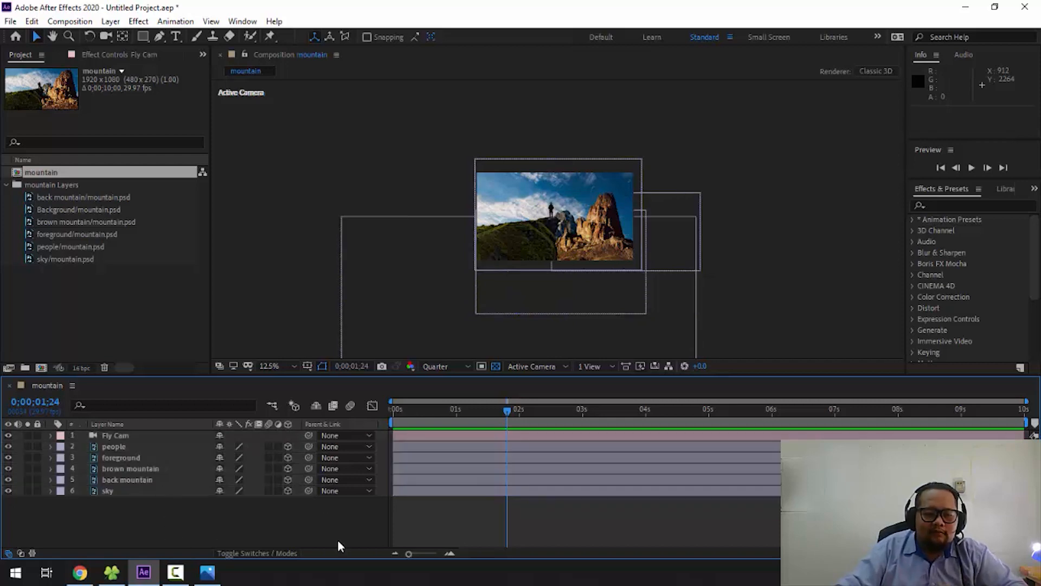
# - Enlarge and recentre the scene in the composition view and scrub through the timeline to review it
pyautogui.moveTo(401, 412); pyautogui.dragTo(629, 419)
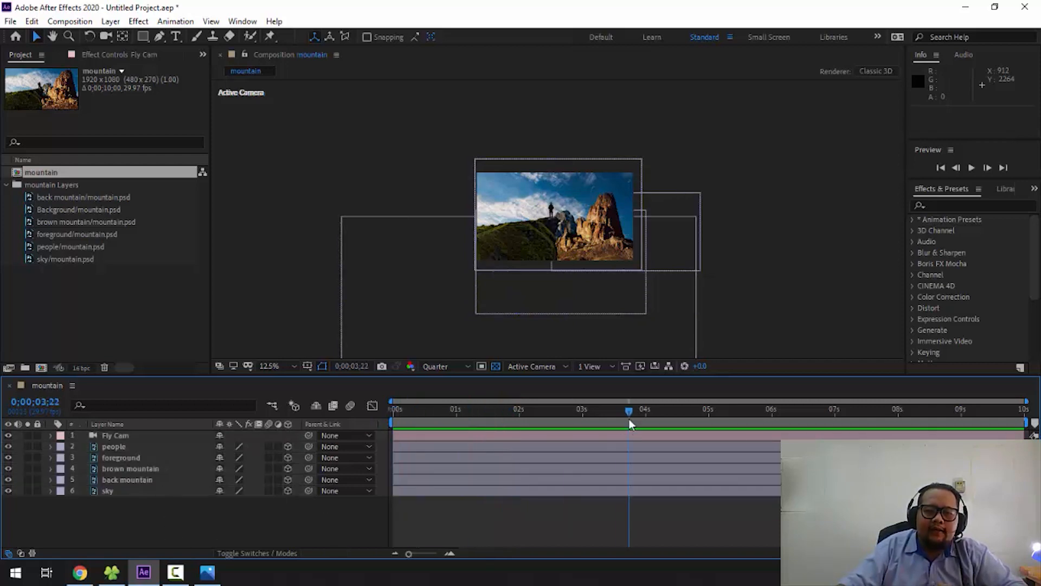
pyautogui.scroll(3, 500, 207)
pyautogui.moveTo(483, 226); pyautogui.dragTo(526, 242)
pyautogui.press('v')
pyautogui.scroll(-2, 526, 242)
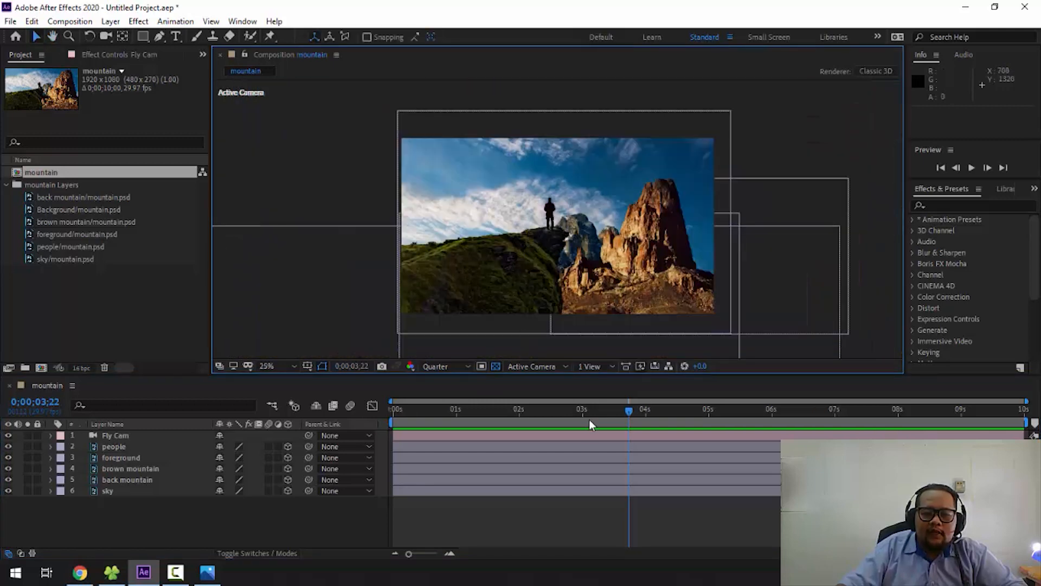
pyautogui.moveTo(589, 421); pyautogui.dragTo(861, 418)
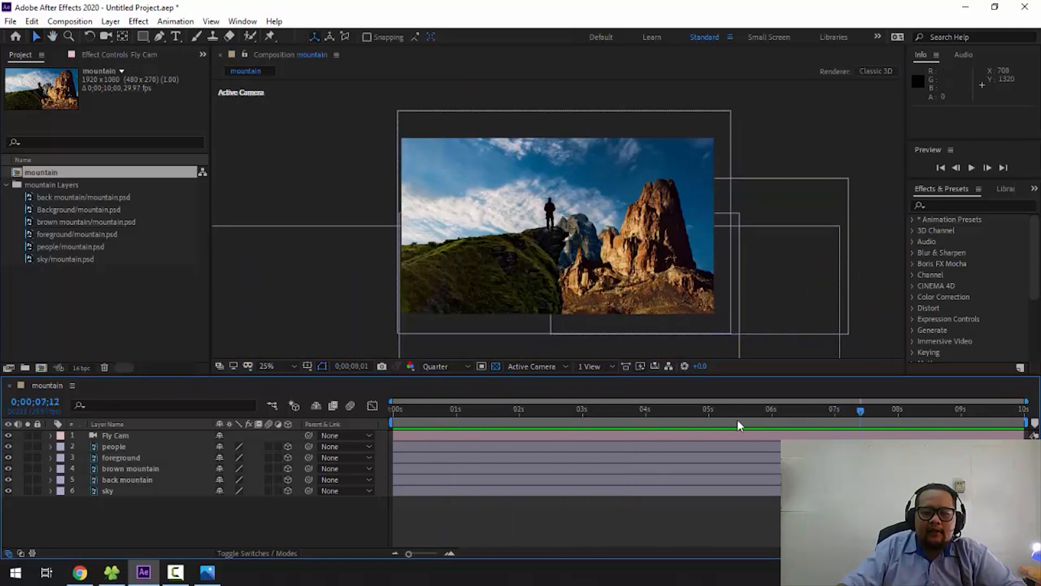
# - Return to the start of the composition and reveal the Fly Cam layer's Position property
pyautogui.moveTo(737, 423); pyautogui.dragTo(388, 417)
pyautogui.click(152, 438)
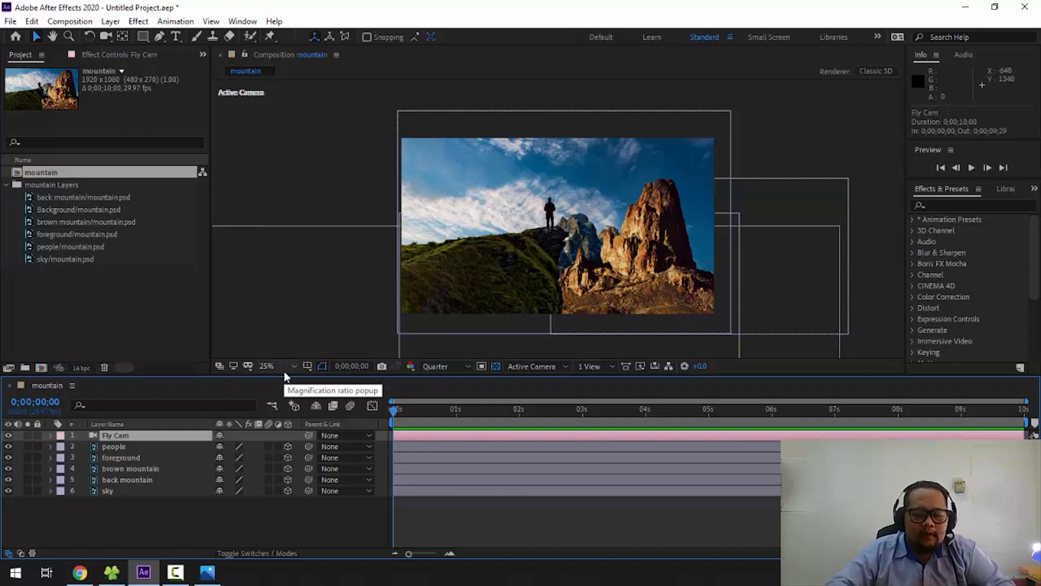
pyautogui.press('p')
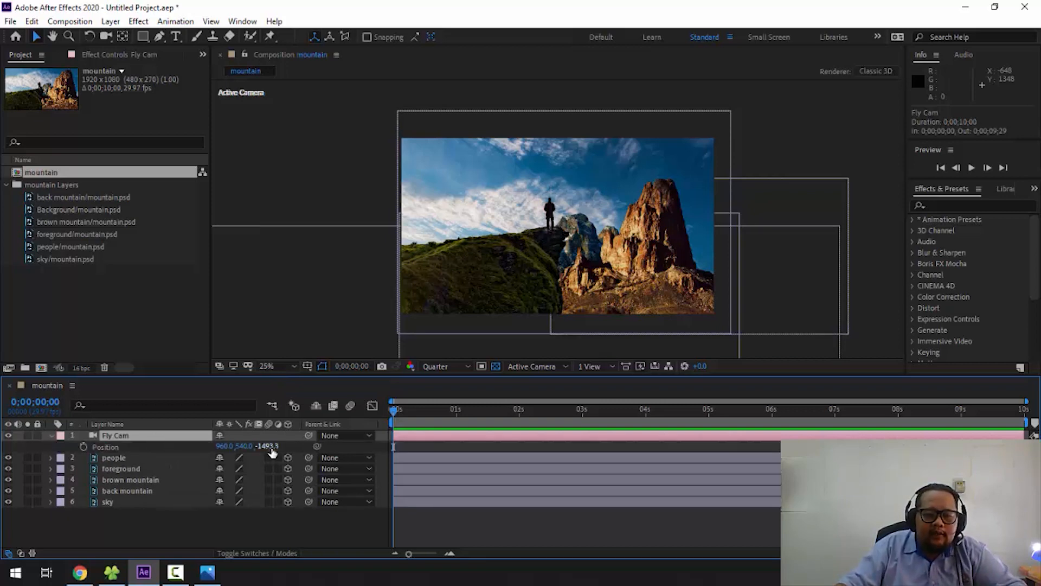
# - Try moving the Fly Cam along the Z axis, and undo the position change
pyautogui.moveTo(305, 448); pyautogui.dragTo(379, 448)
pyautogui.moveTo(873, 429); pyautogui.dragTo(519, 434)
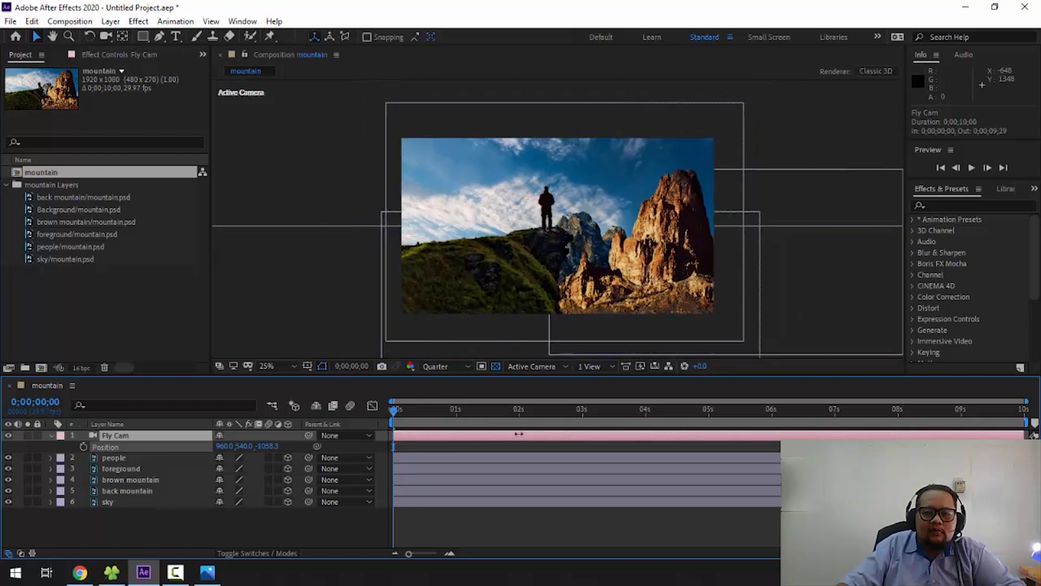
pyautogui.hotkey('ctrl', 'z')
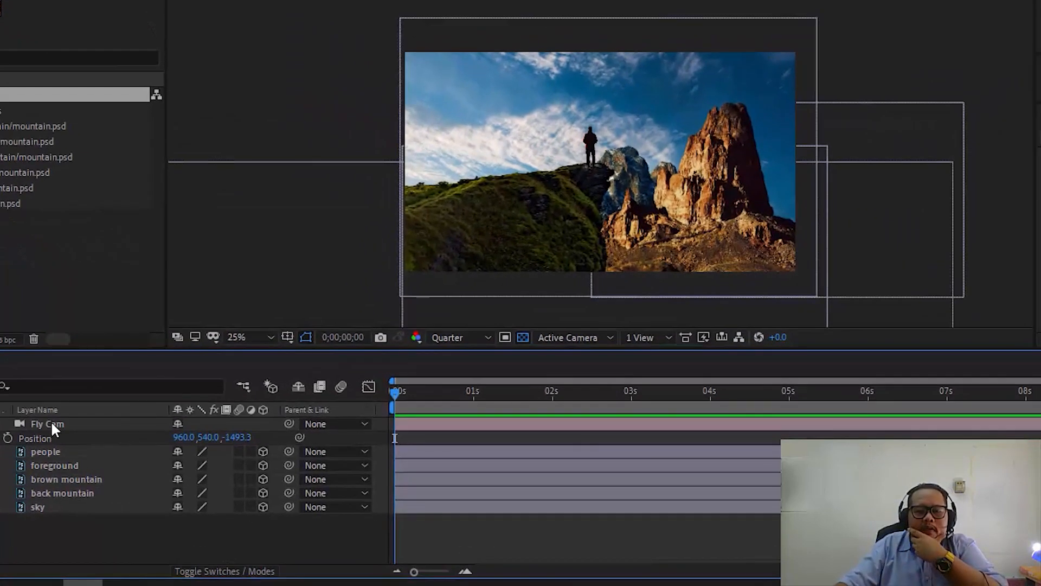
# - Try changing the Fly Cam's Y position at 0;00;00;24, undo the change and return to the start of the composition
pyautogui.click(121, 438)
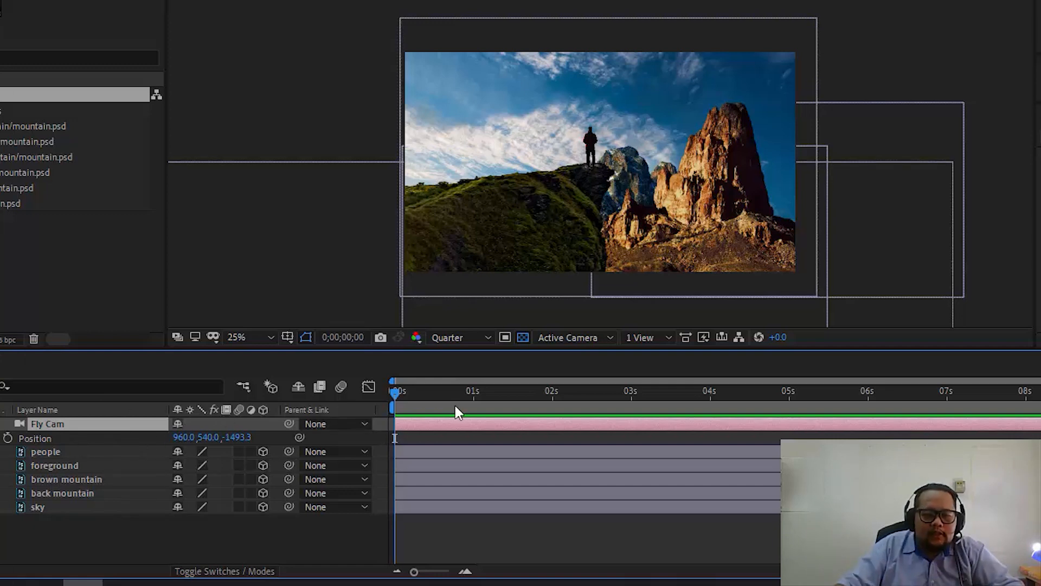
pyautogui.moveTo(438, 400); pyautogui.dragTo(458, 401)
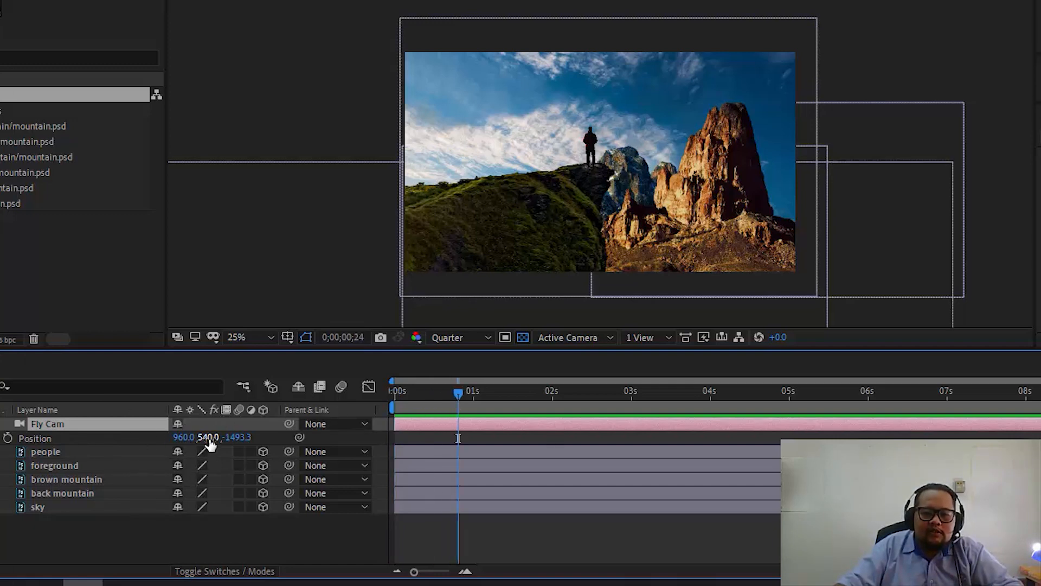
pyautogui.moveTo(211, 437); pyautogui.dragTo(736, 428)
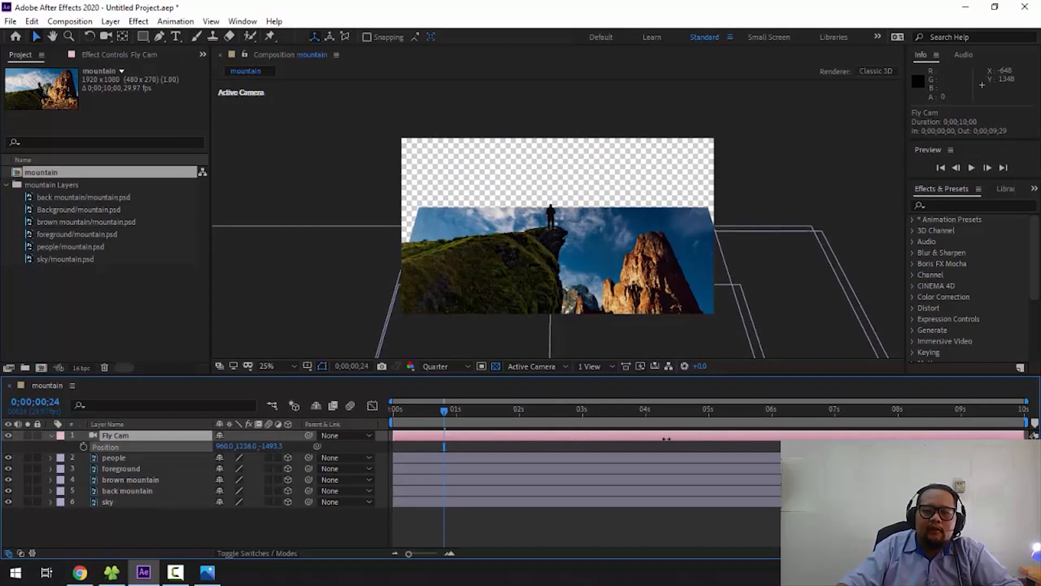
pyautogui.moveTo(667, 439); pyautogui.dragTo(224, 433)
pyautogui.hotkey('ctrl', 'z')
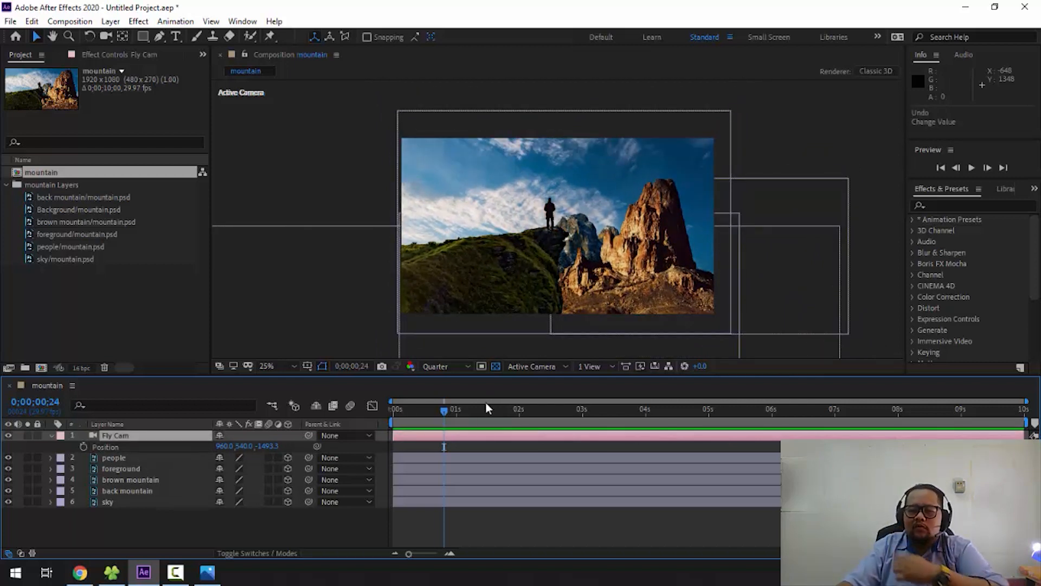
pyautogui.moveTo(444, 411); pyautogui.dragTo(376, 412)
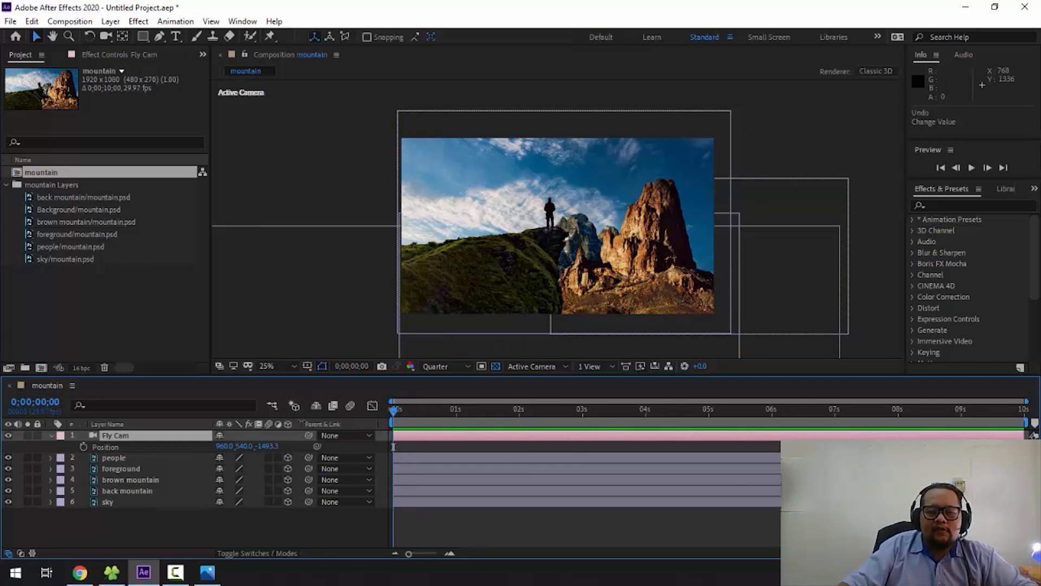
# - Add a null object above the Fly Cam layer and rename it controller
pyautogui.click(134, 436)
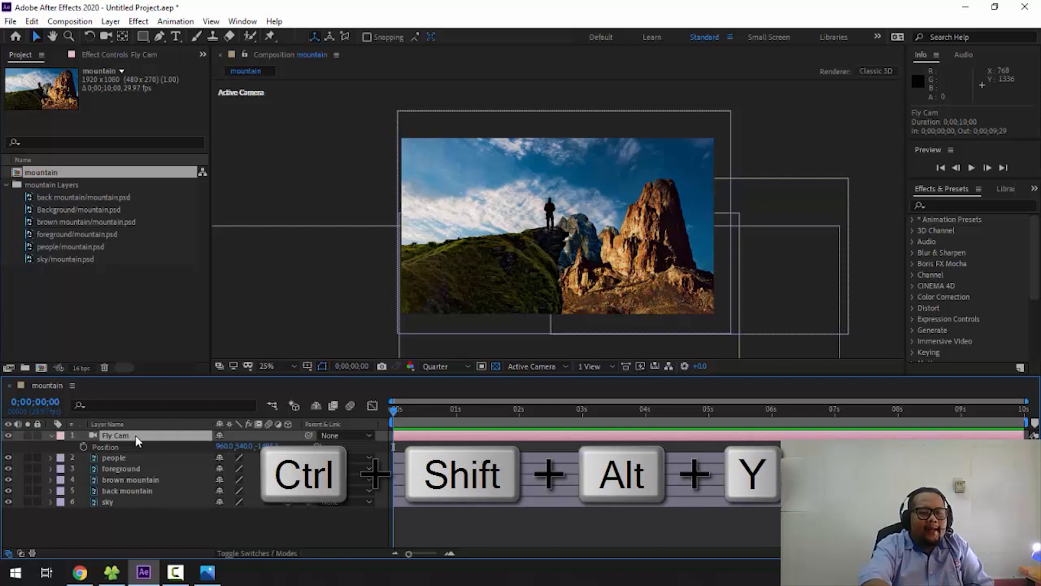
pyautogui.hotkey('ctrl', 'shift', 'alt', 'y')
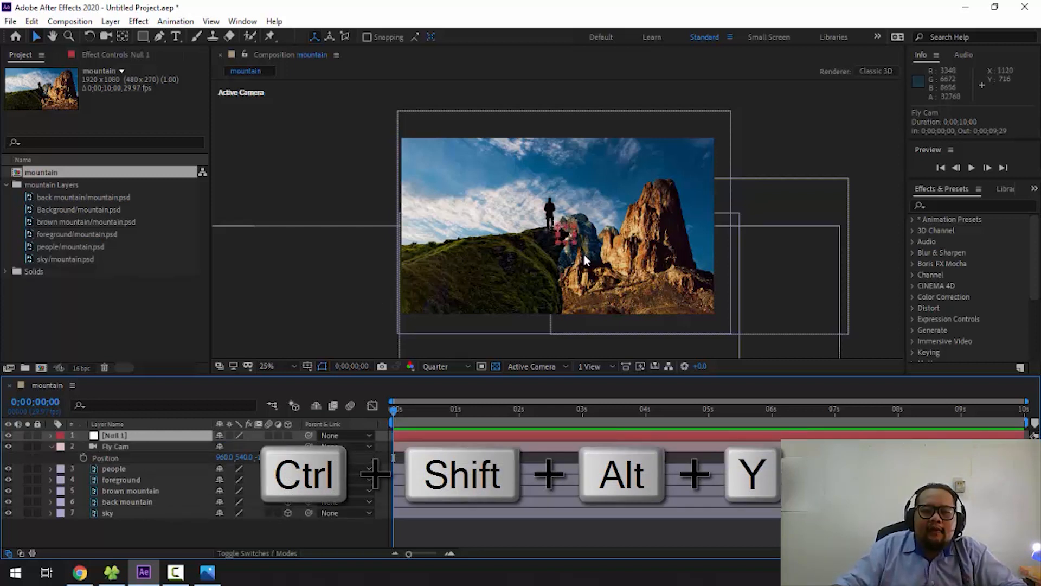
pyautogui.rightClick(168, 435)
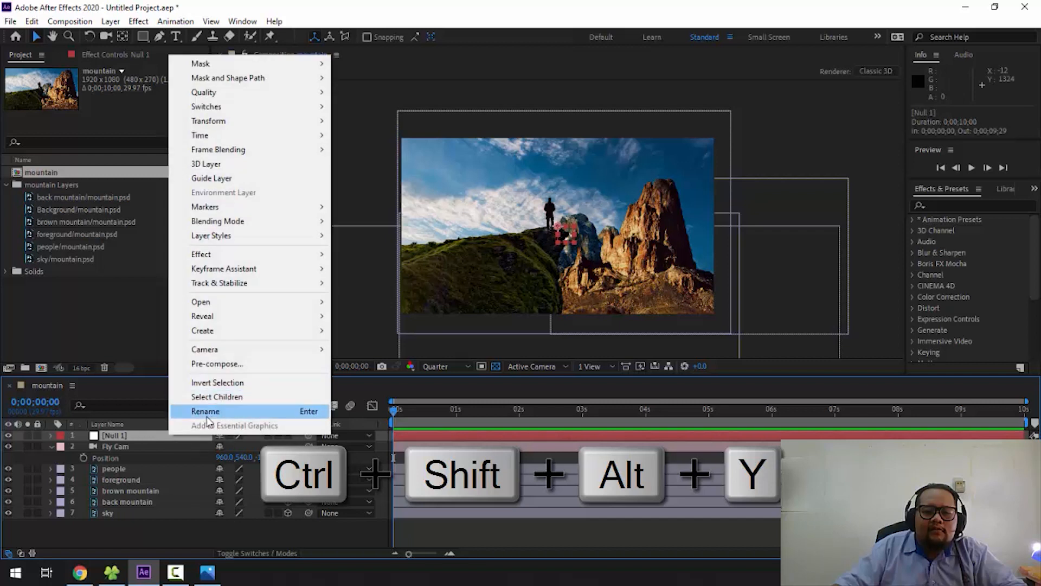
pyautogui.click(207, 416)
pyautogui.write('vcont')
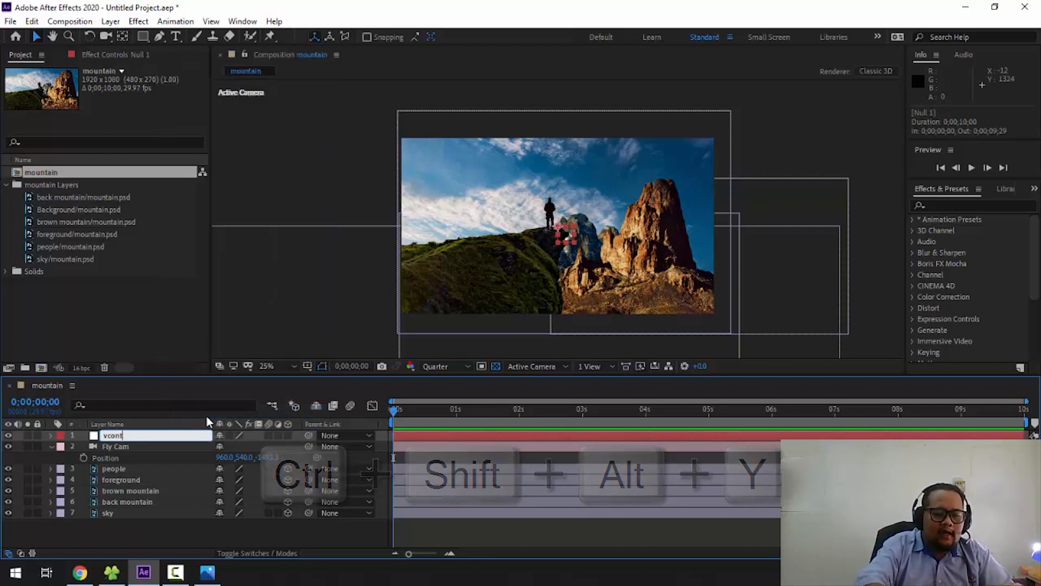
pyautogui.press('BackSpace')
pyautogui.press('BackSpace')
pyautogui.press('BackSpace')
pyautogui.press('BackSpace')
pyautogui.press('BackSpace')
pyautogui.write('co')
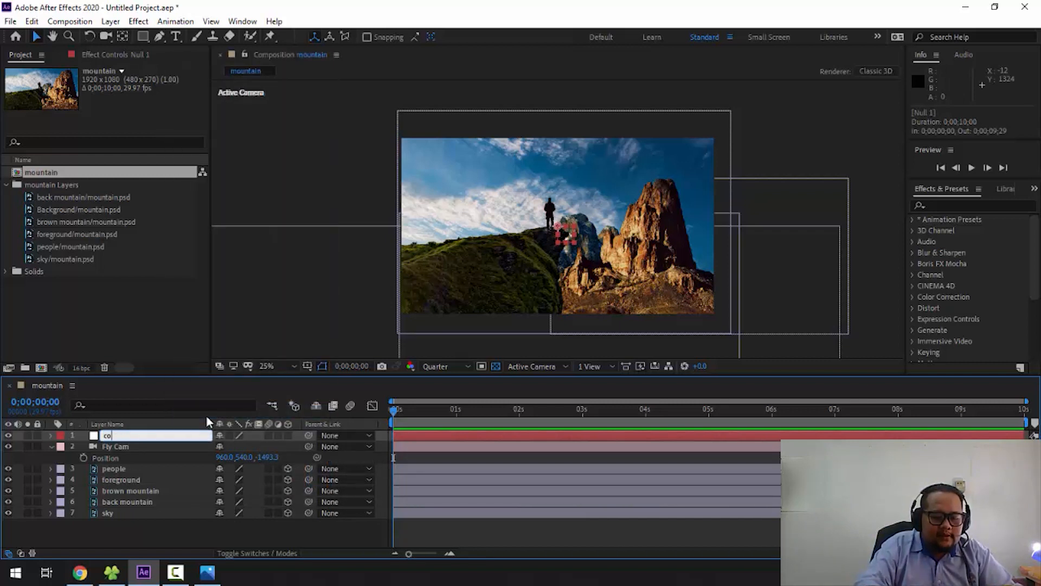
pyautogui.write('ntroller')
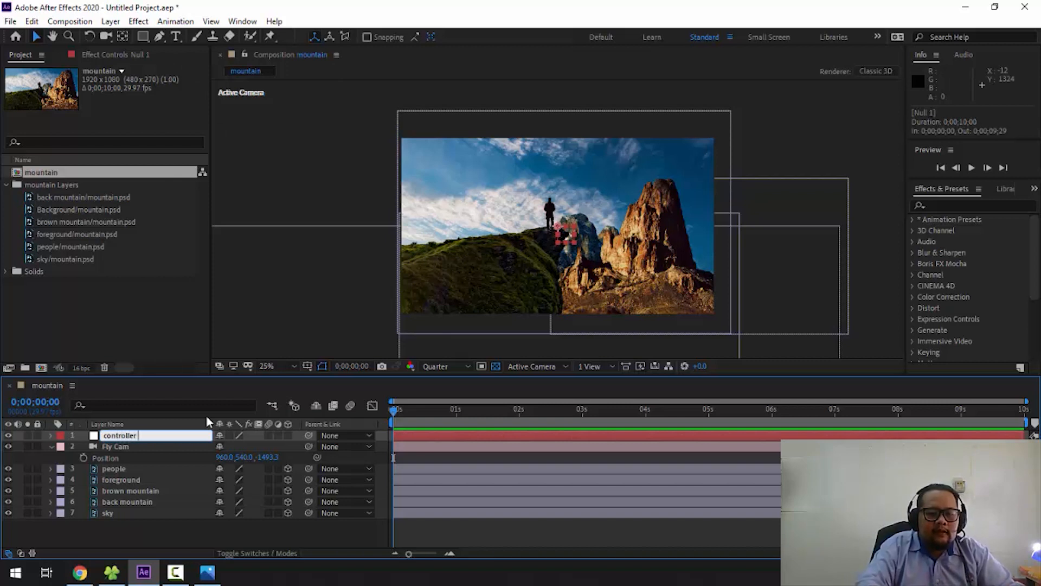
pyautogui.click(157, 447)
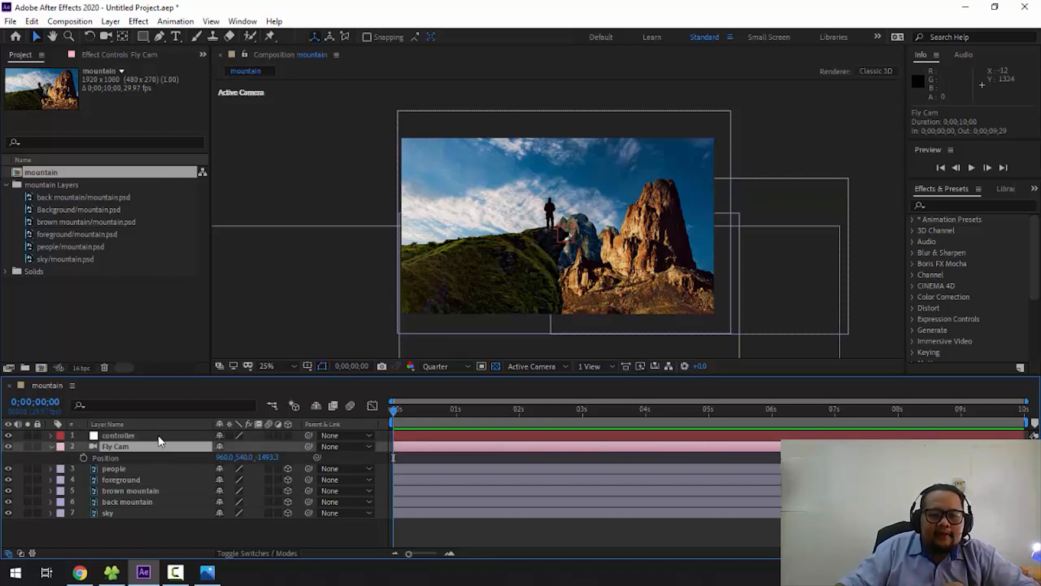
# - Try moving the controller null's anchor point to its centre by hand with the Pan Behind tool, and undo the move
pyautogui.click(158, 435)
pyautogui.press('.')
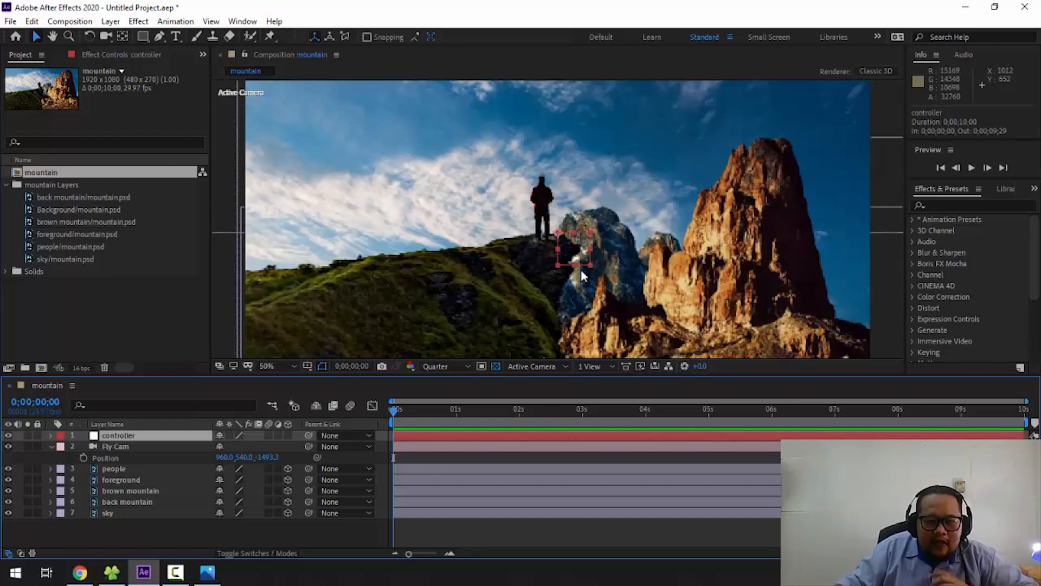
pyautogui.press('.')
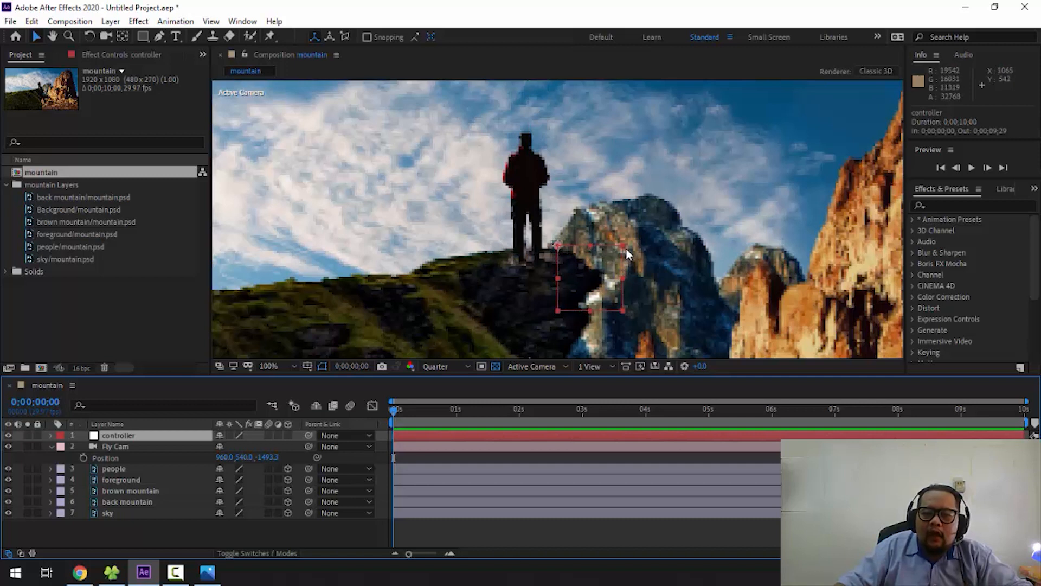
pyautogui.click(171, 479)
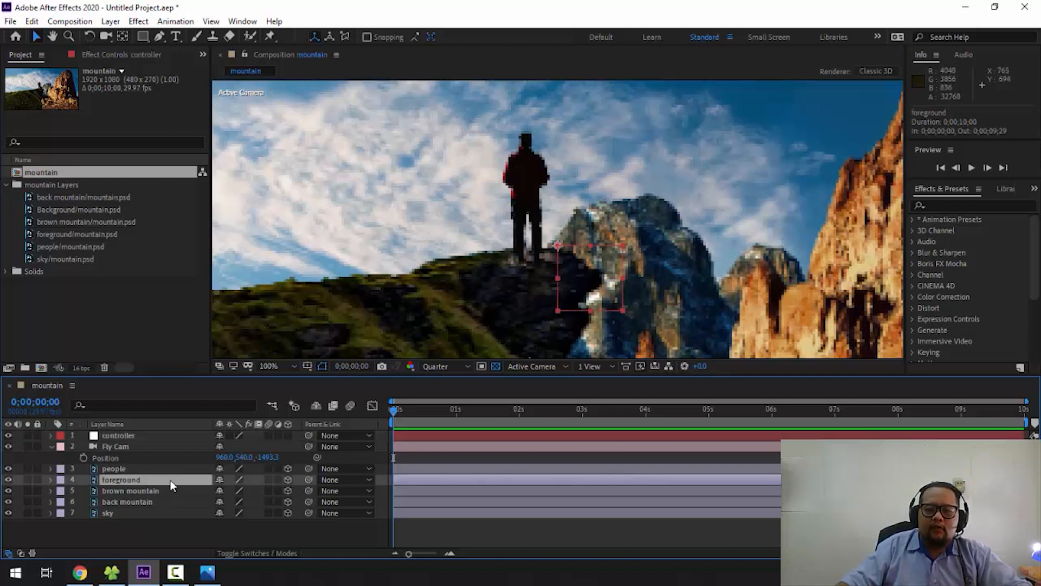
pyautogui.click(162, 436)
pyautogui.press('y')
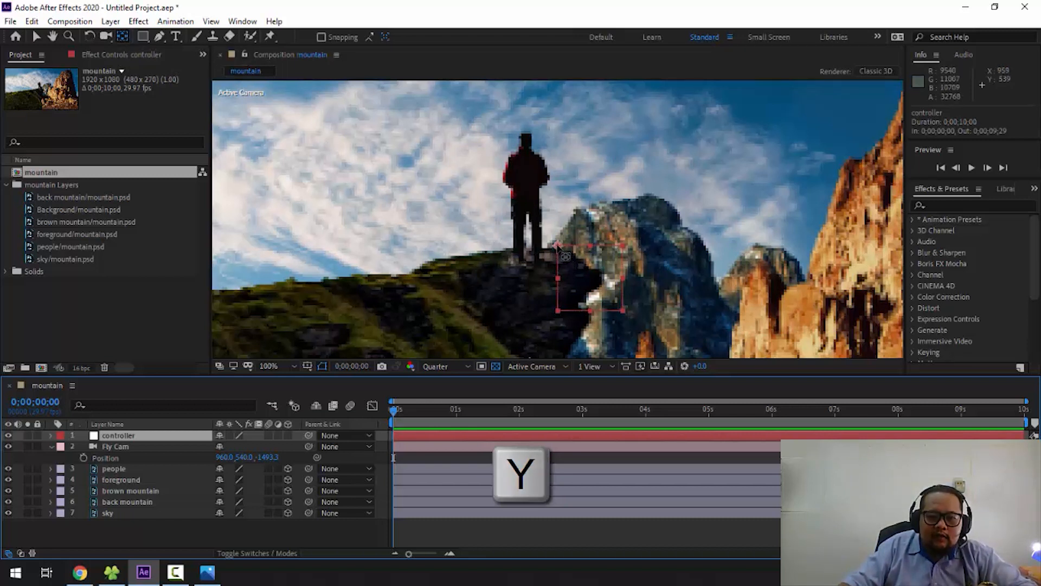
pyautogui.click(557, 245)
pyautogui.moveTo(557, 245); pyautogui.dragTo(598, 292)
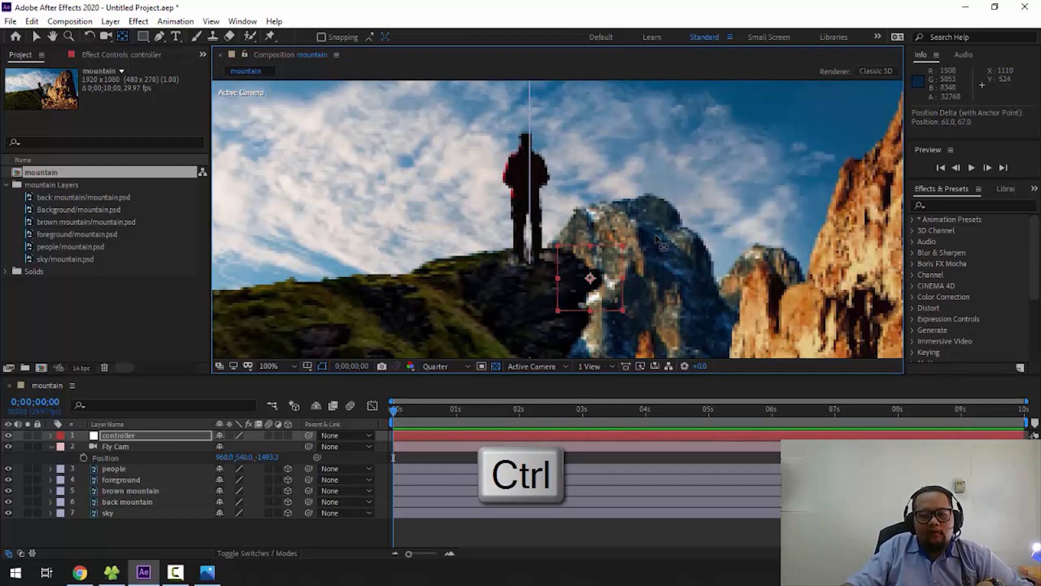
pyautogui.hotkey('ctrl', 'z')
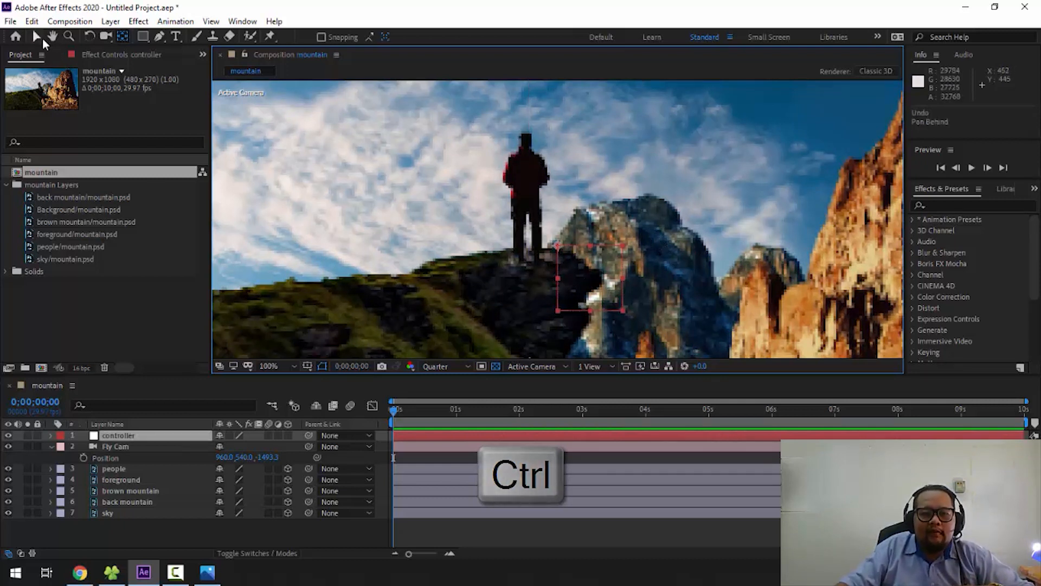
pyautogui.click(42, 39)
# - Centre the anchor point within the controller null and check its placement up close
pyautogui.hotkey('ctrl', 'alt', '+')
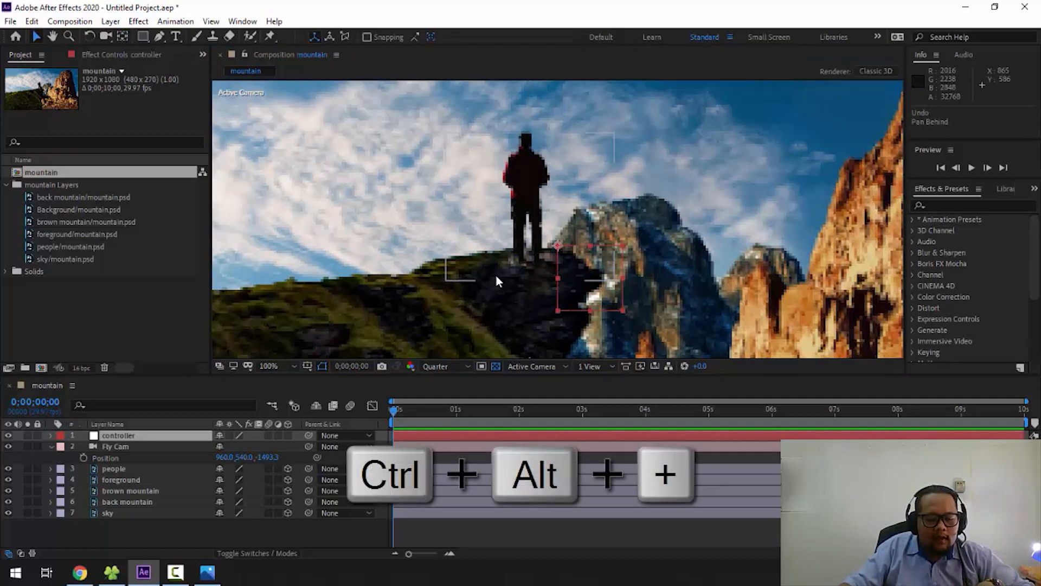
pyautogui.hotkey('ctrl', 'alt', 'Home')
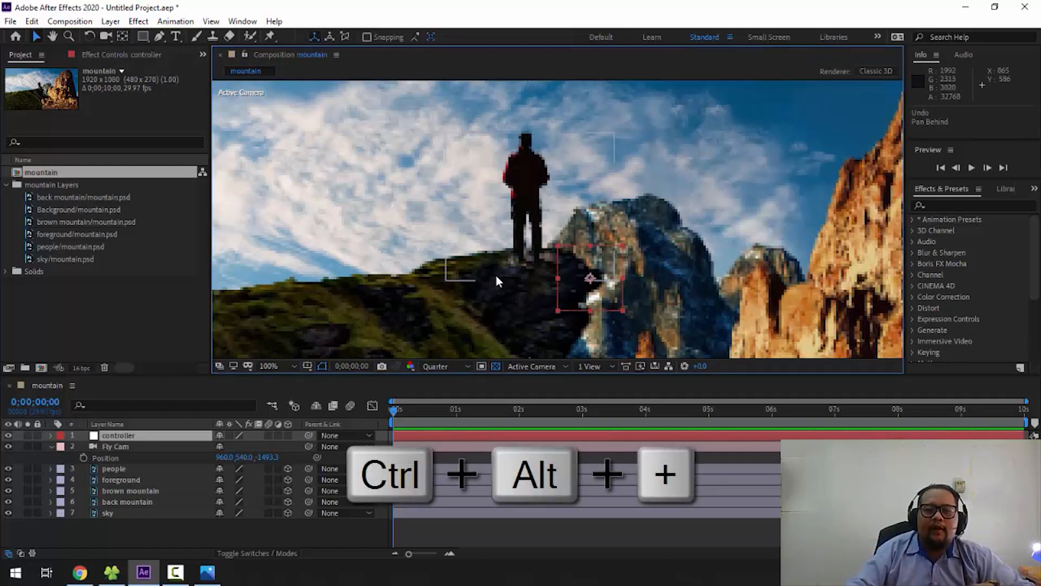
pyautogui.scroll(2, 607, 272)
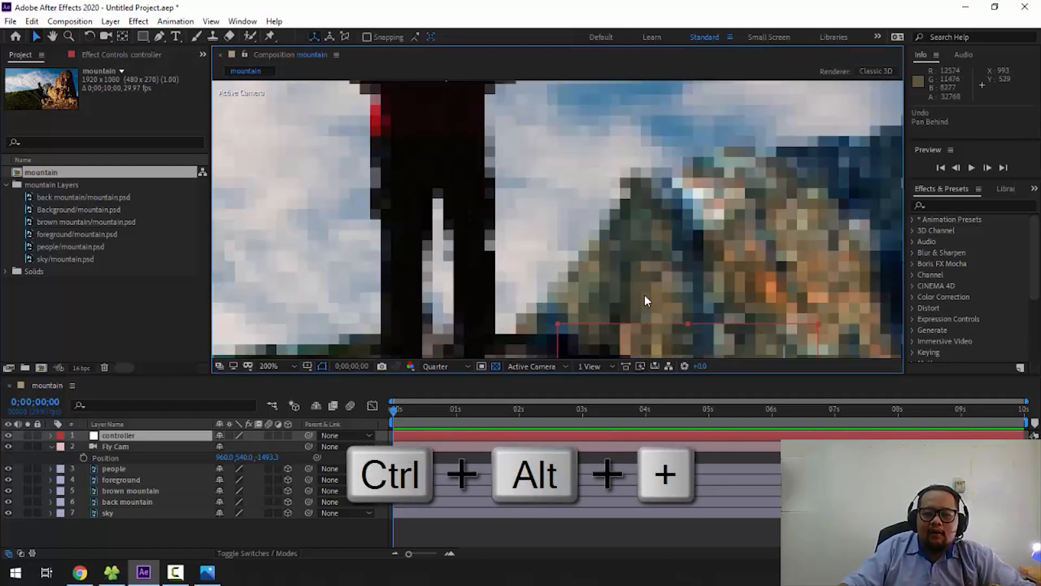
pyautogui.scroll(-2, 644, 295)
pyautogui.scroll(1, 617, 285)
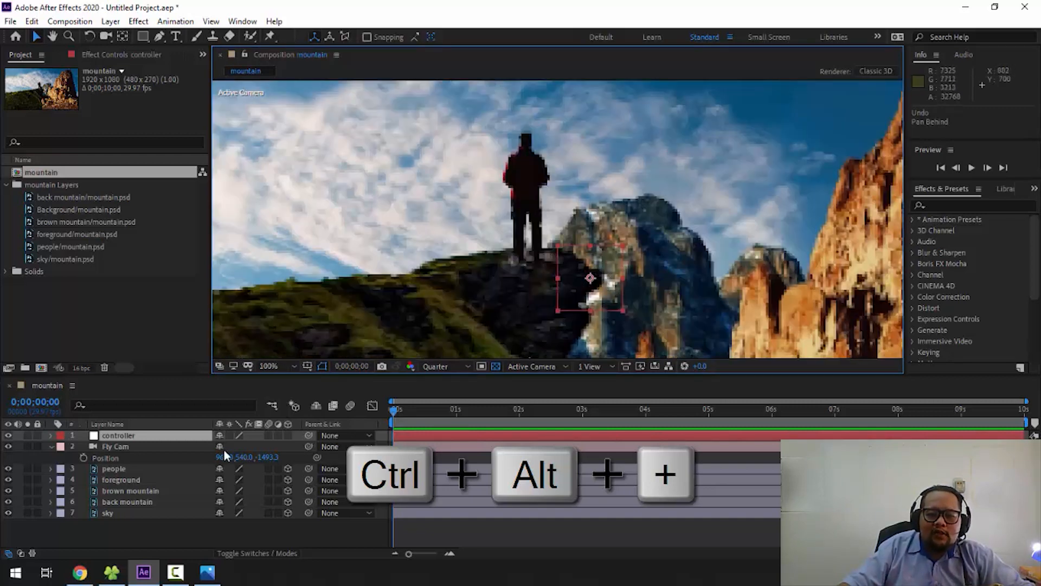
# - Parent the Fly Cam layer to the controller null
pyautogui.click(167, 433)
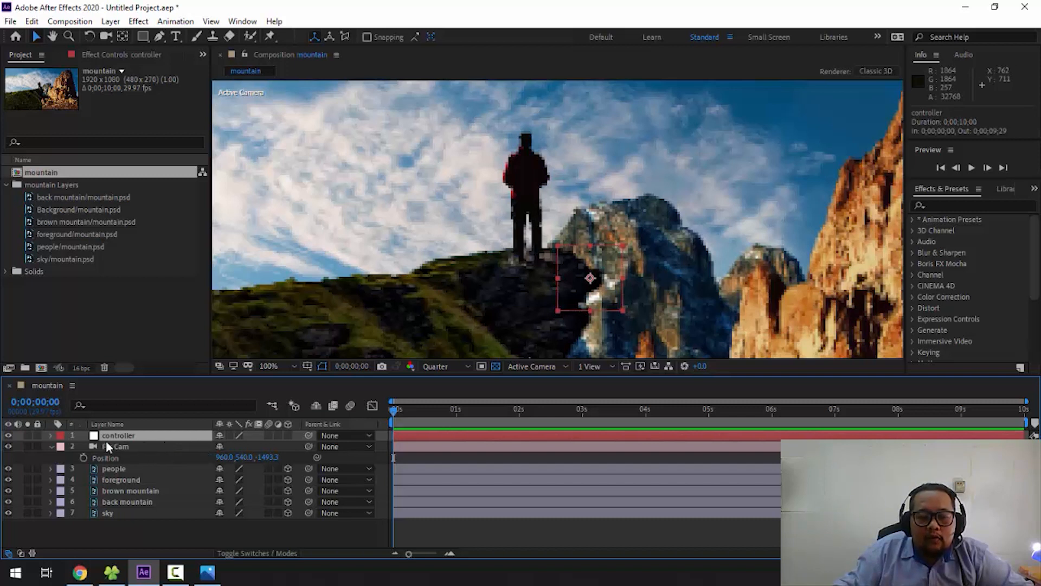
pyautogui.click(147, 447)
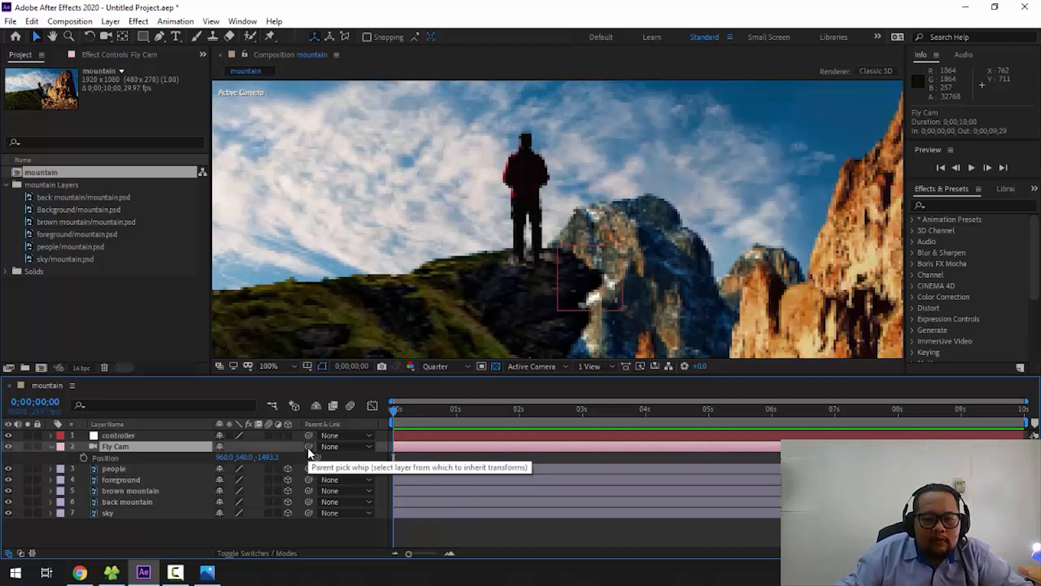
pyautogui.moveTo(309, 451); pyautogui.dragTo(127, 435)
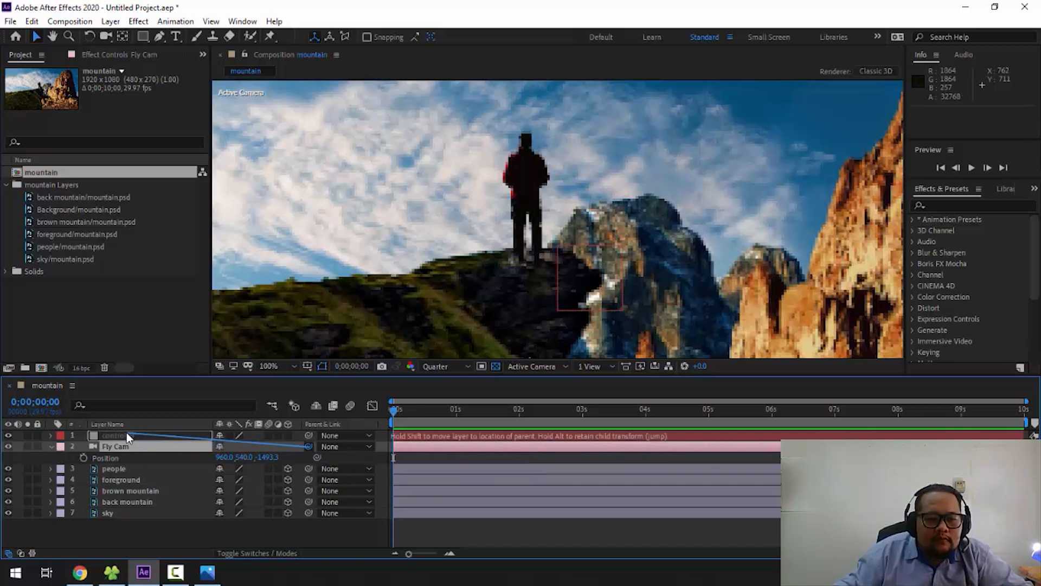
pyautogui.moveTo(127, 436); pyautogui.dragTo(127, 436)
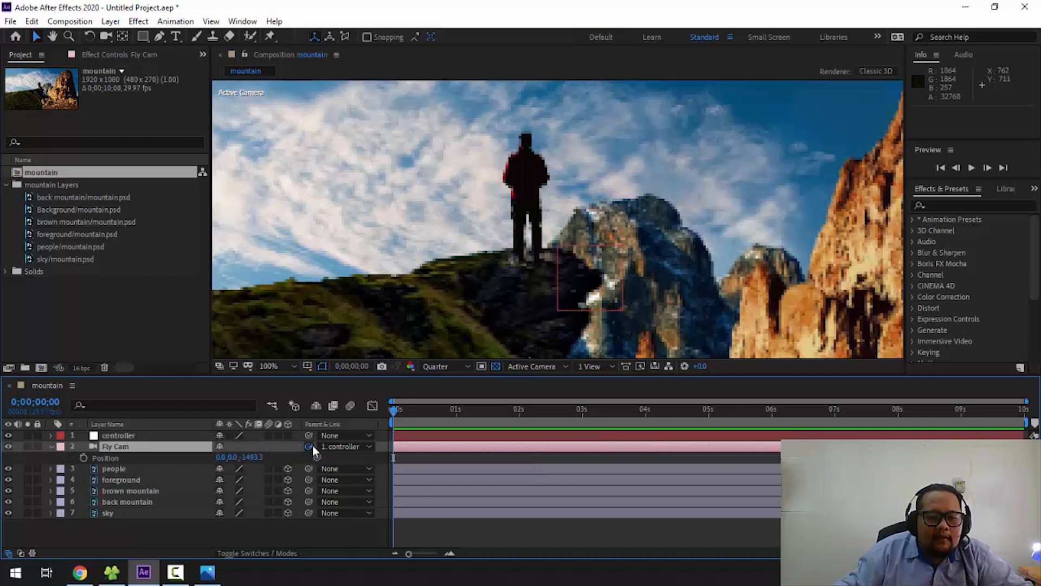
pyautogui.moveTo(312, 444); pyautogui.dragTo(130, 435)
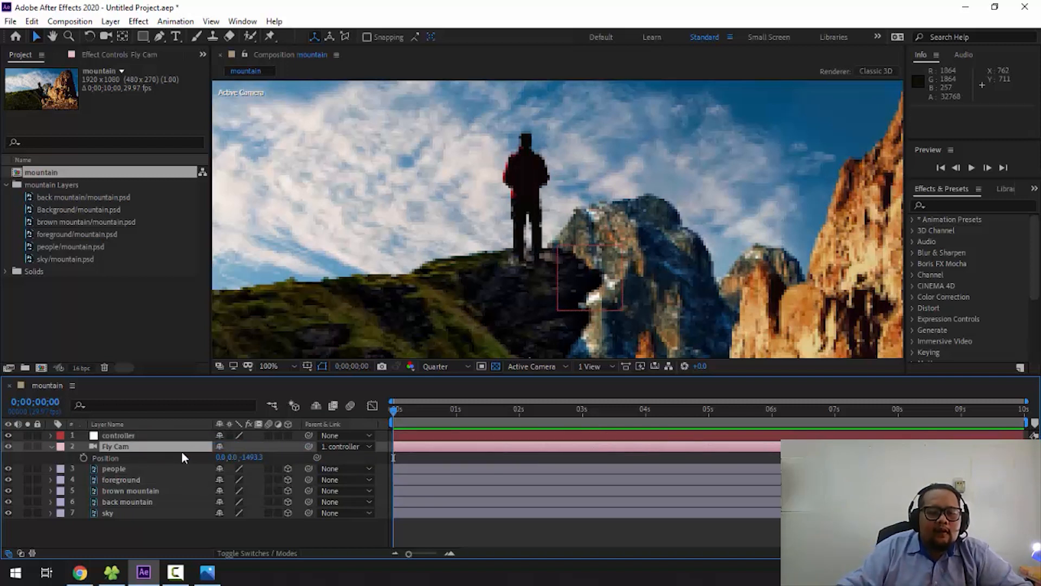
# - Reveal the controller's Position property, try shifting it vertically and horizontally to test the camera link, and undo both changes
pyautogui.click(148, 435)
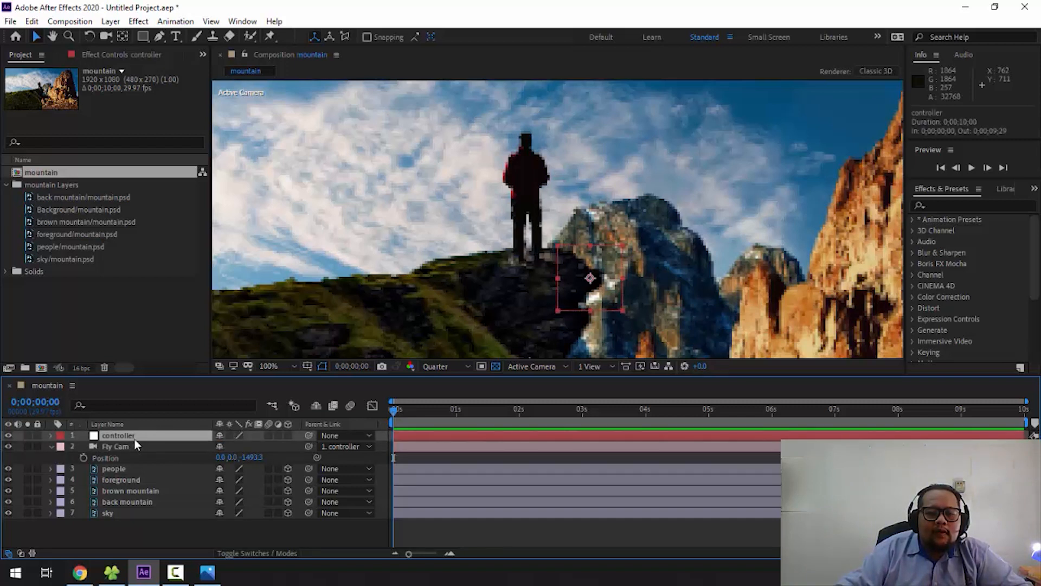
pyautogui.press('p')
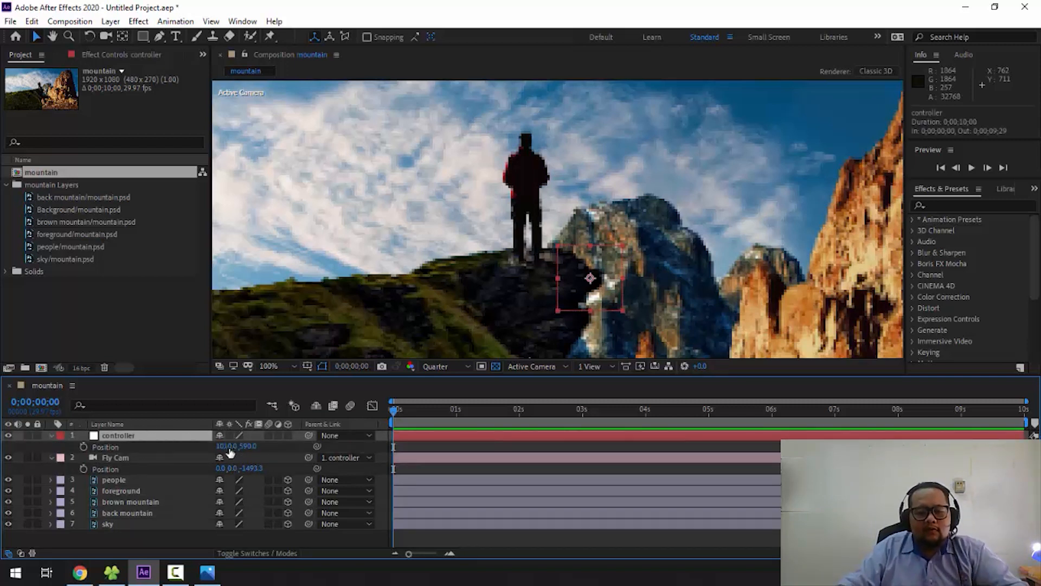
pyautogui.moveTo(246, 446); pyautogui.dragTo(154, 441)
pyautogui.hotkey('ctrl', 'z')
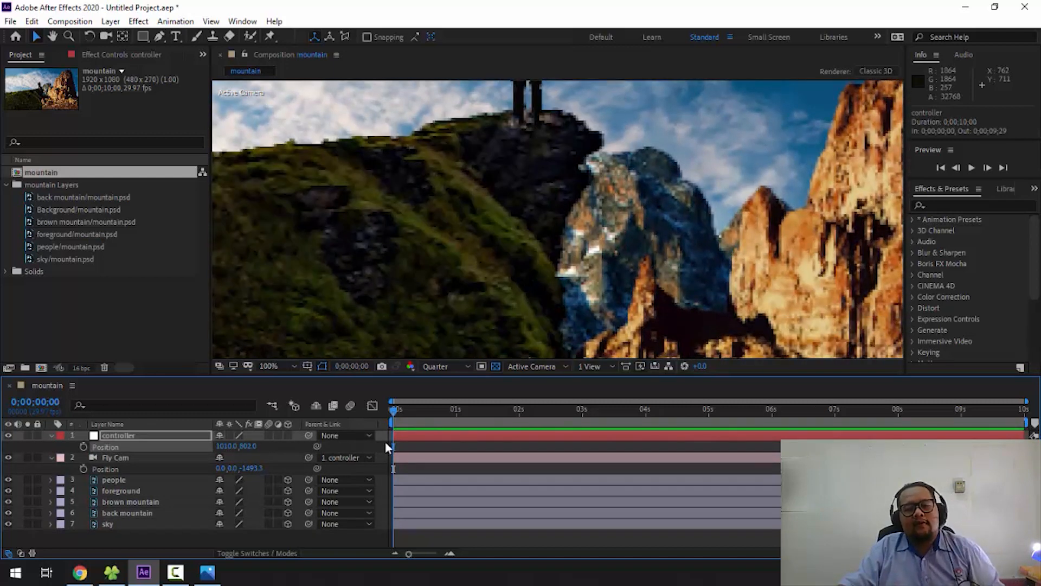
pyautogui.moveTo(225, 446); pyautogui.dragTo(446, 452)
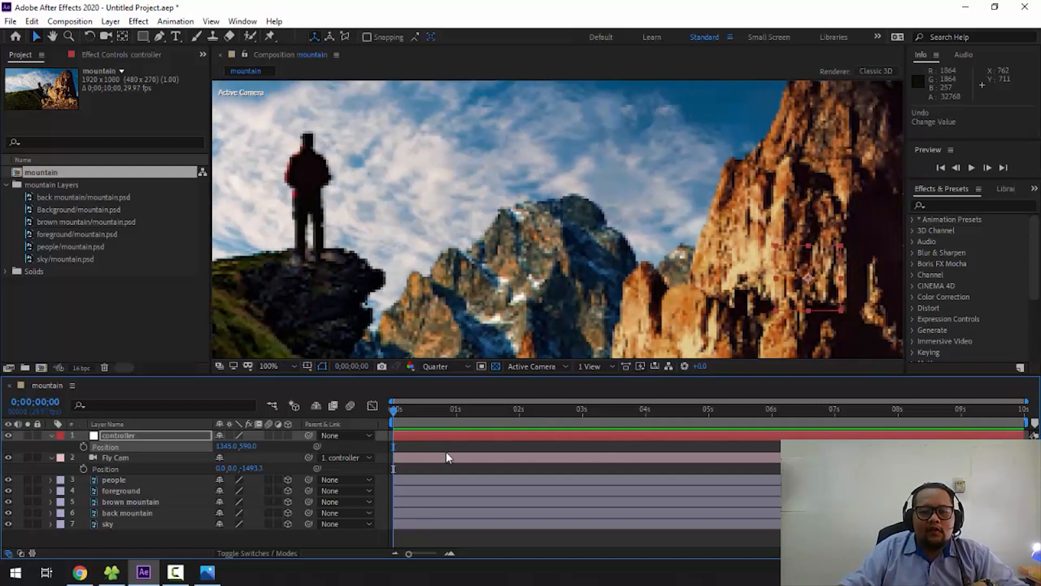
pyautogui.hotkey('ctrl', 'z')
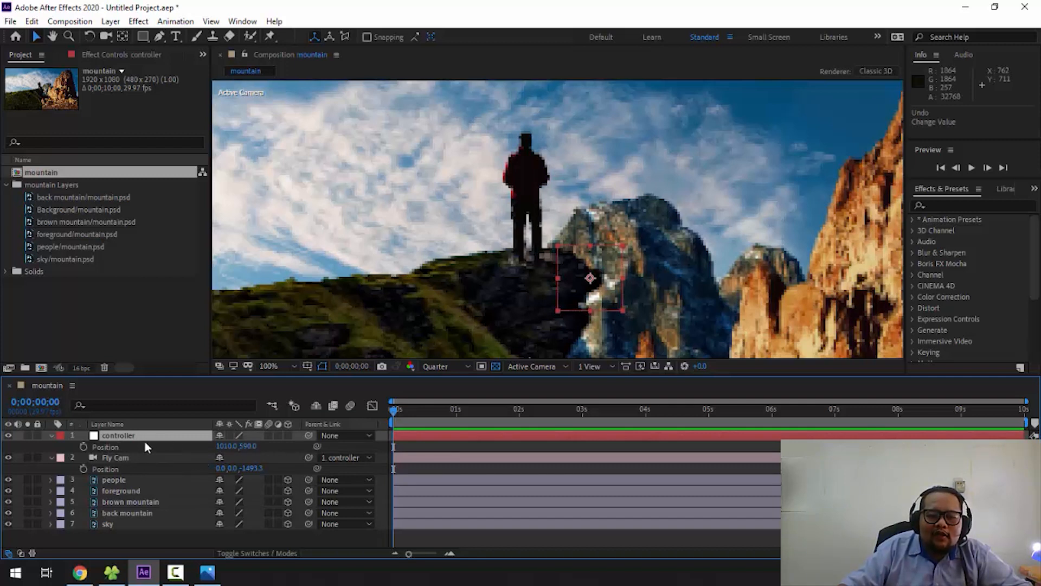
# - Make the controller null a 3D layer, inspect its axis handles and collapse its properties
pyautogui.click(288, 436)
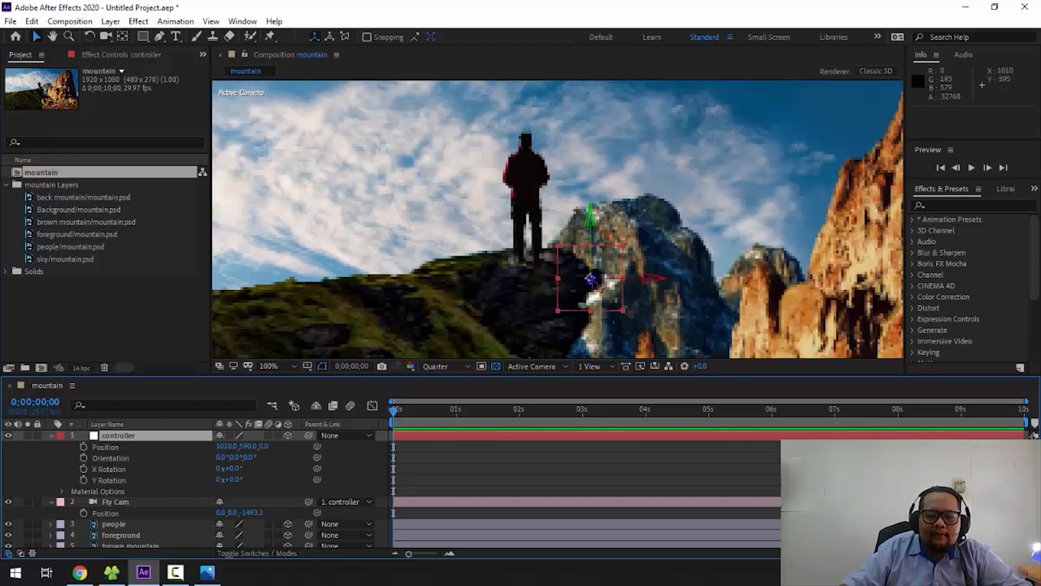
pyautogui.scroll(1, 597, 285)
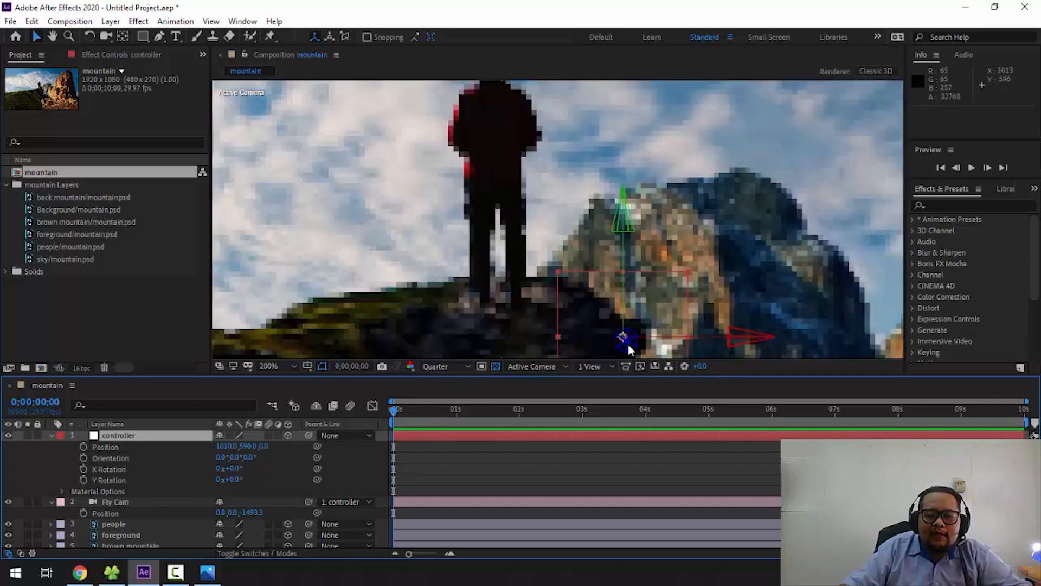
pyautogui.scroll(-1, 600, 255)
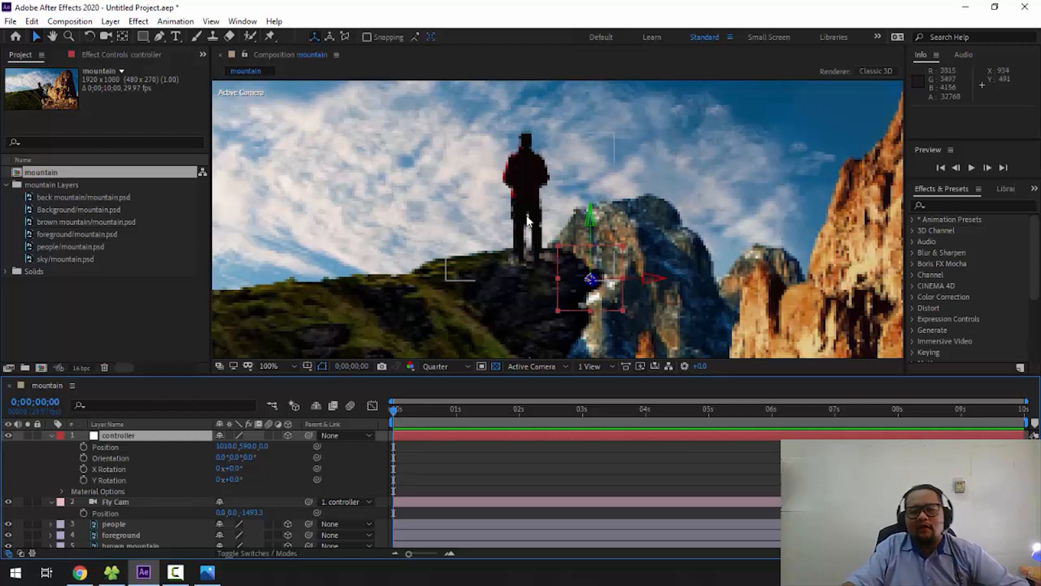
pyautogui.click(52, 436)
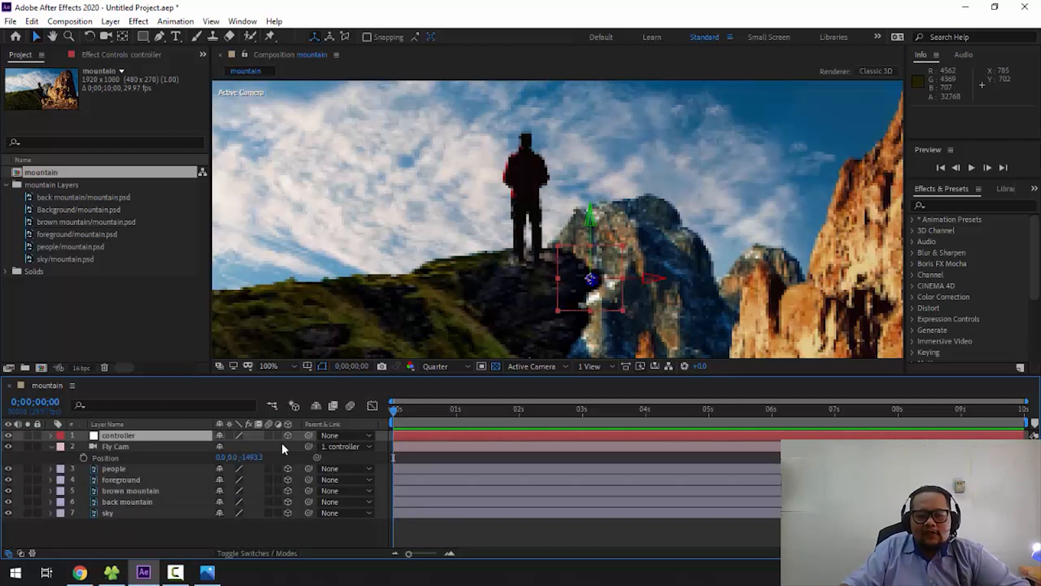
# - Reveal the controller's Position property and start keyframing it at the beginning of the timeline
pyautogui.scroll(-2, 520, 313)
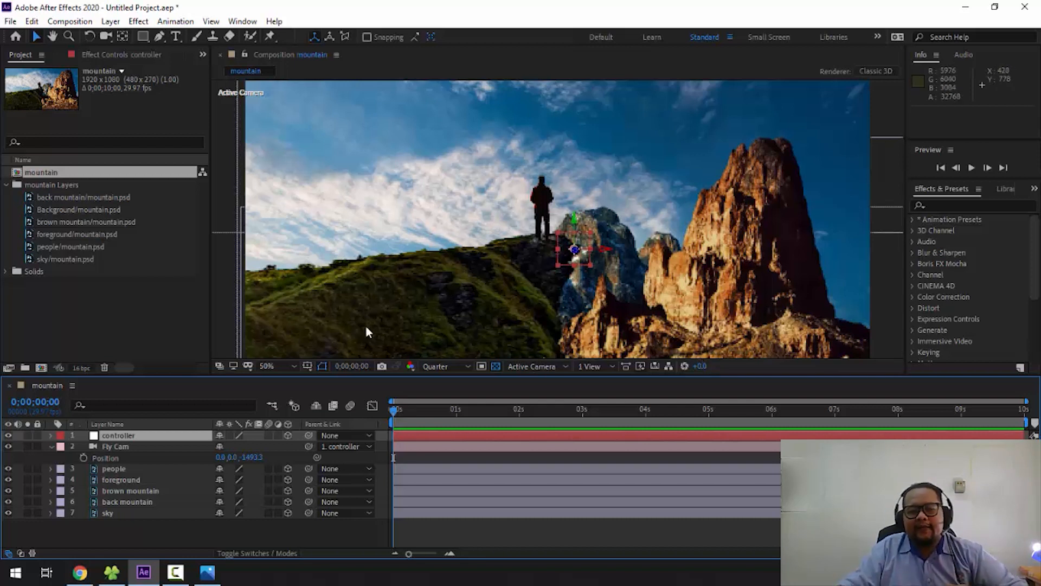
pyautogui.click(156, 526)
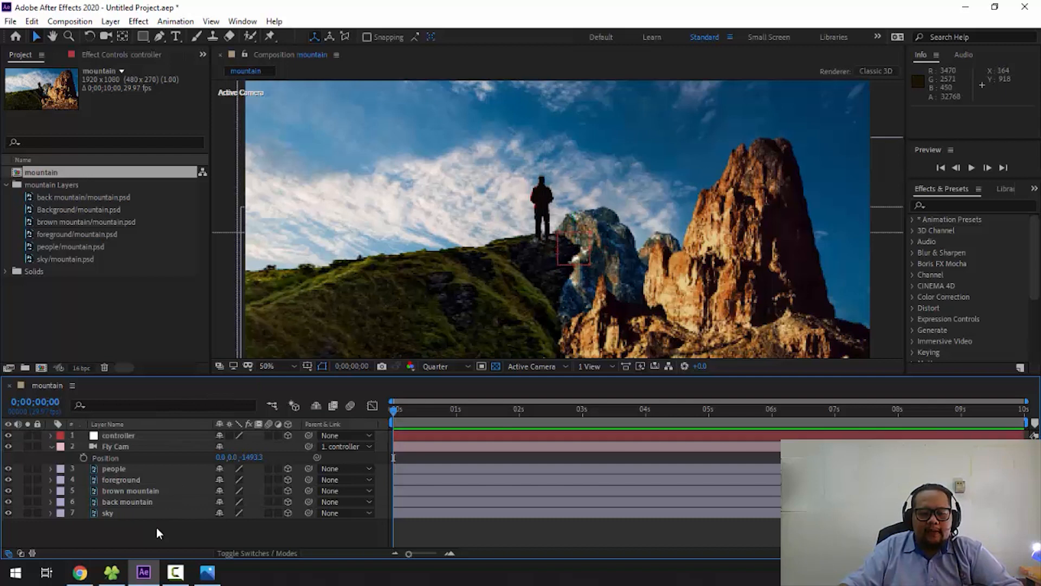
pyautogui.click(153, 437)
pyautogui.press('p')
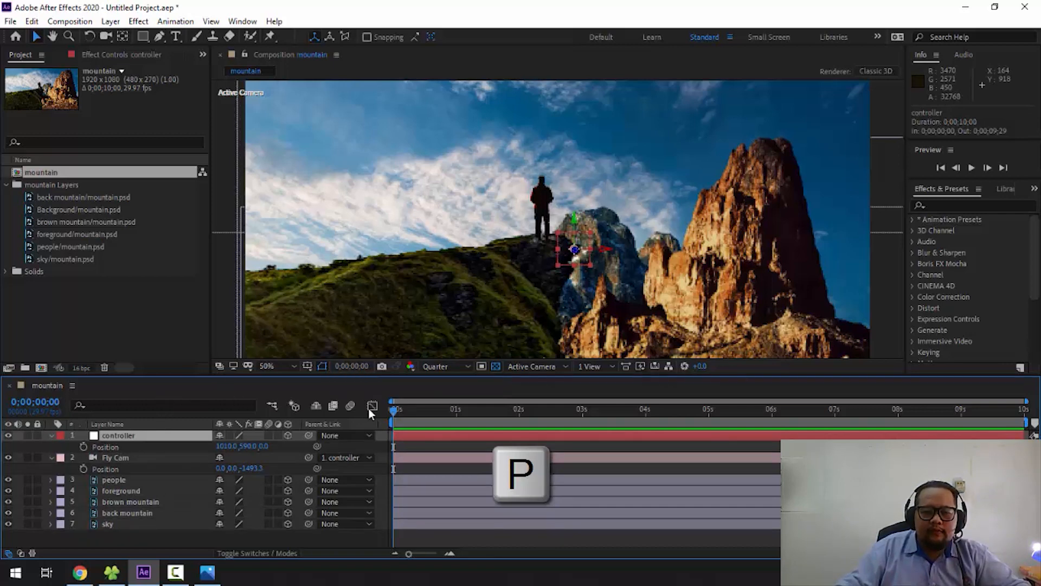
pyautogui.click(83, 447)
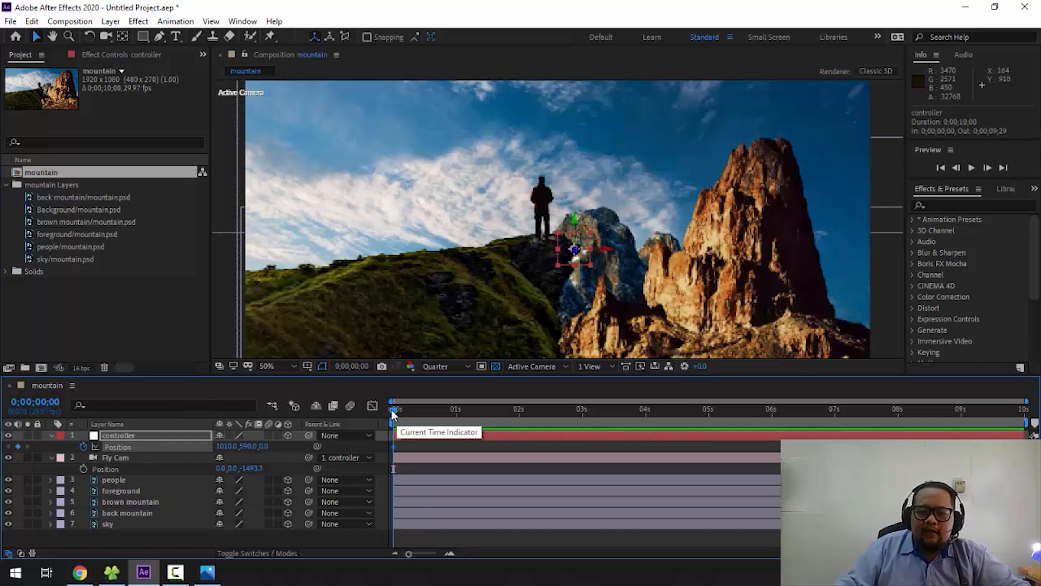
# - Add a second Position keyframe for the controller at 0;00;05;01
pyautogui.moveTo(399, 416); pyautogui.dragTo(709, 437)
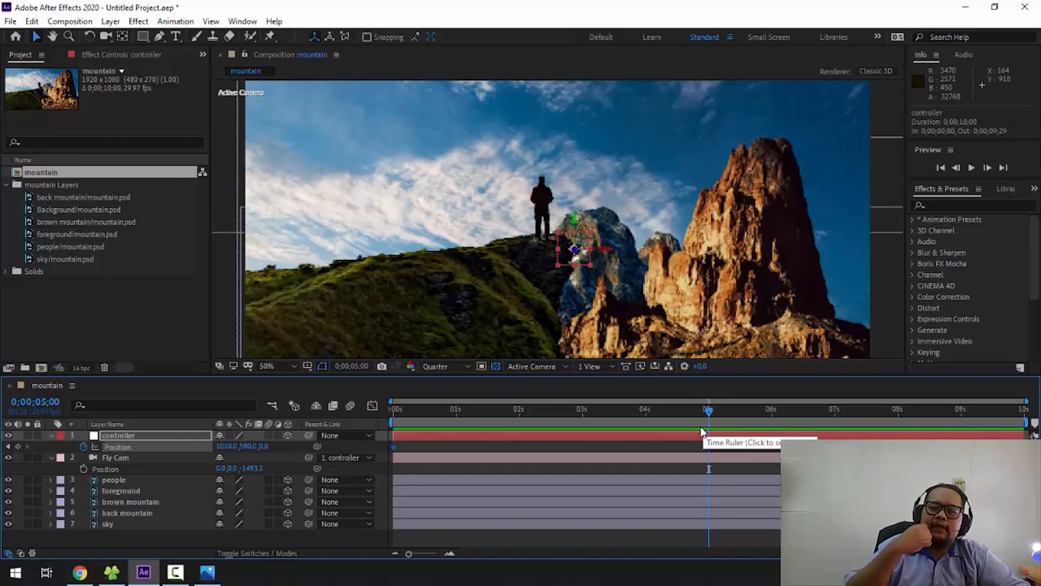
pyautogui.moveTo(406, 420); pyautogui.dragTo(712, 426)
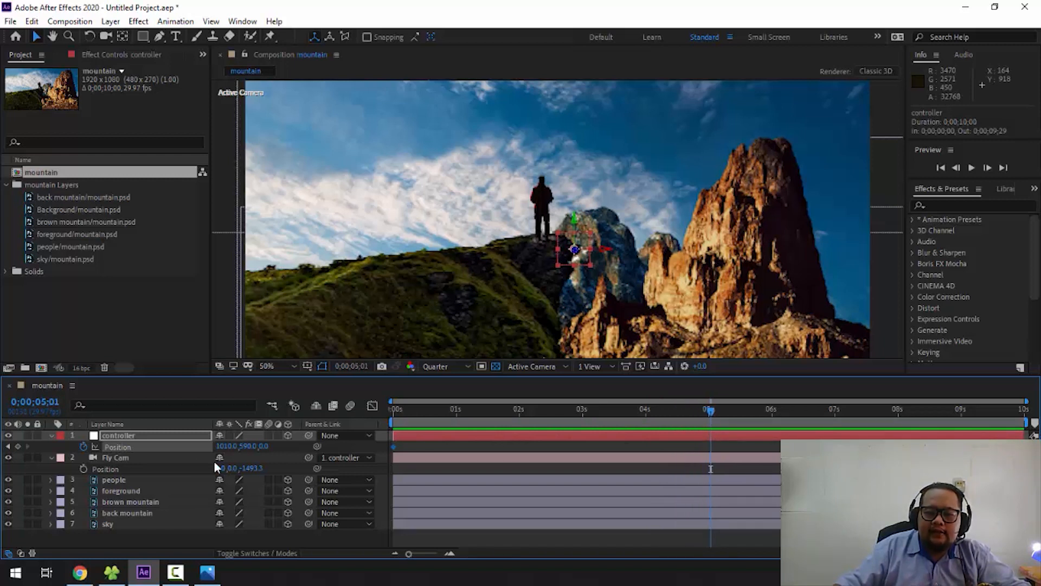
pyautogui.click(18, 447)
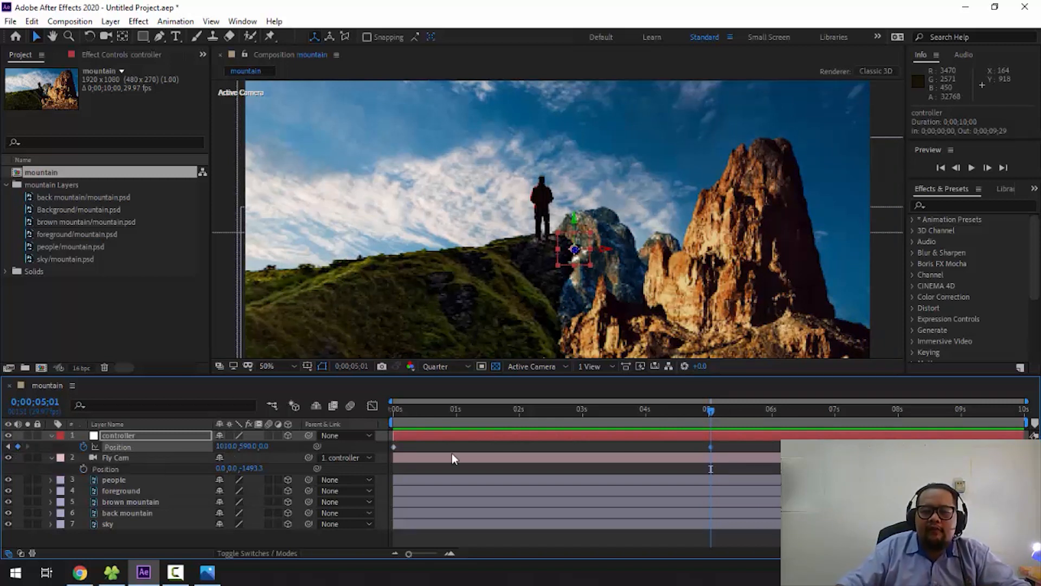
# - Scrub between the controller's two Position keyframes to review their timing
pyautogui.moveTo(684, 411)
pyautogui.mouseDown()
pyautogui.moveTo(397, 423)
pyautogui.moveTo(702, 422)
pyautogui.mouseUp()
pyautogui.click(656, 457)
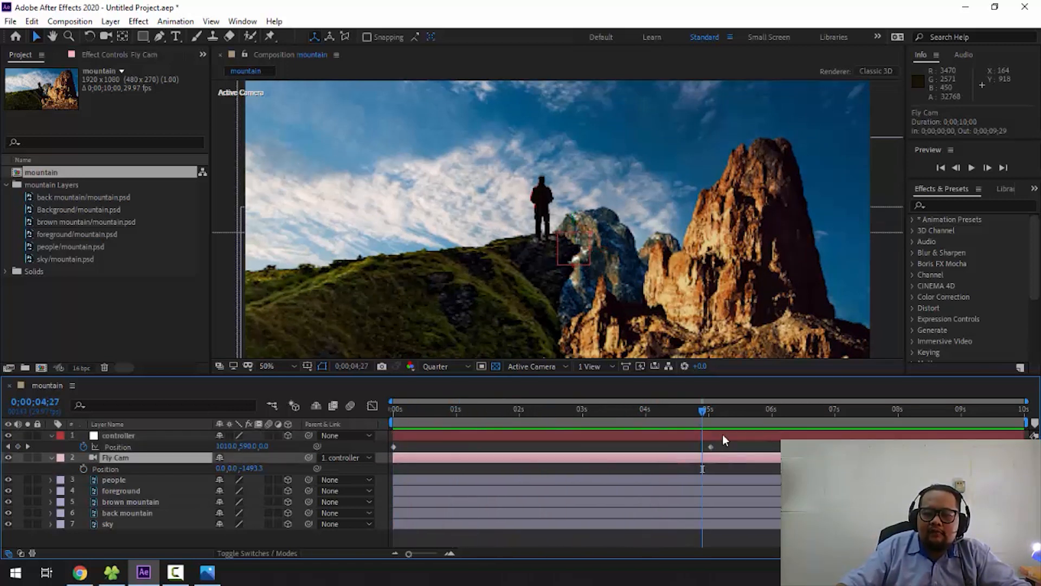
pyautogui.moveTo(708, 412); pyautogui.dragTo(373, 434)
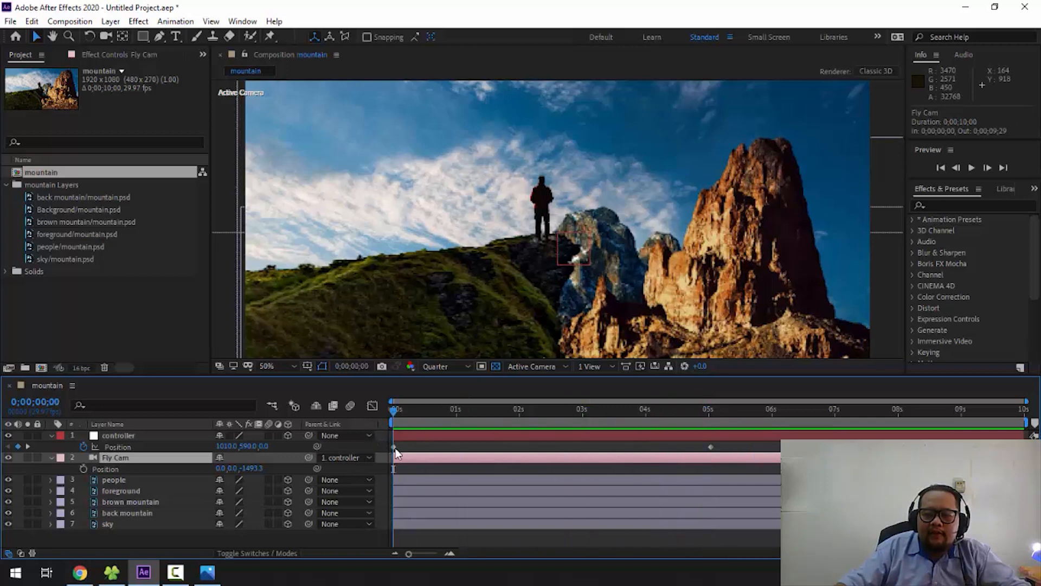
pyautogui.click(395, 447)
pyautogui.moveTo(398, 419); pyautogui.dragTo(710, 423)
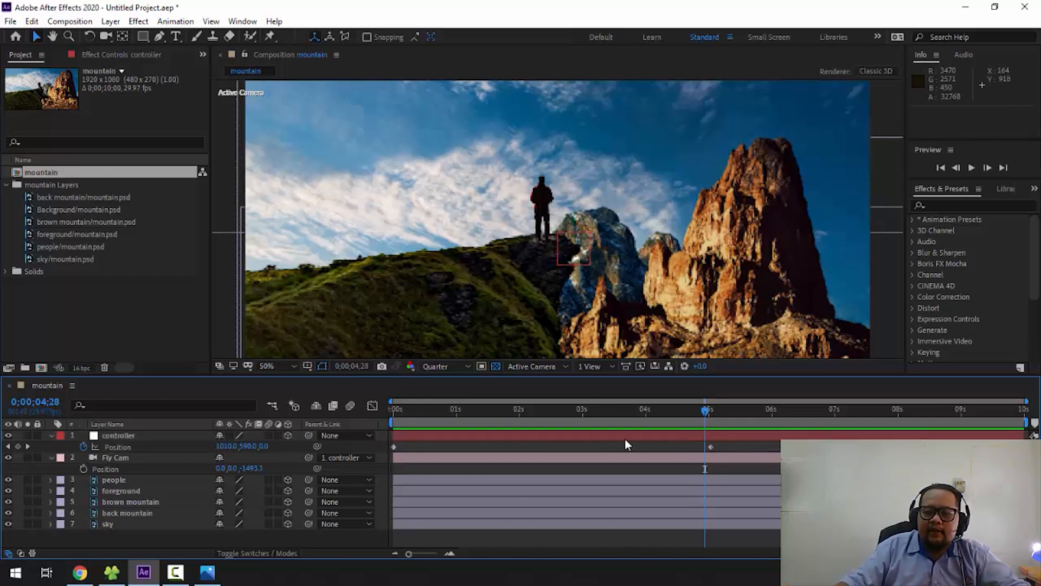
pyautogui.click(699, 417)
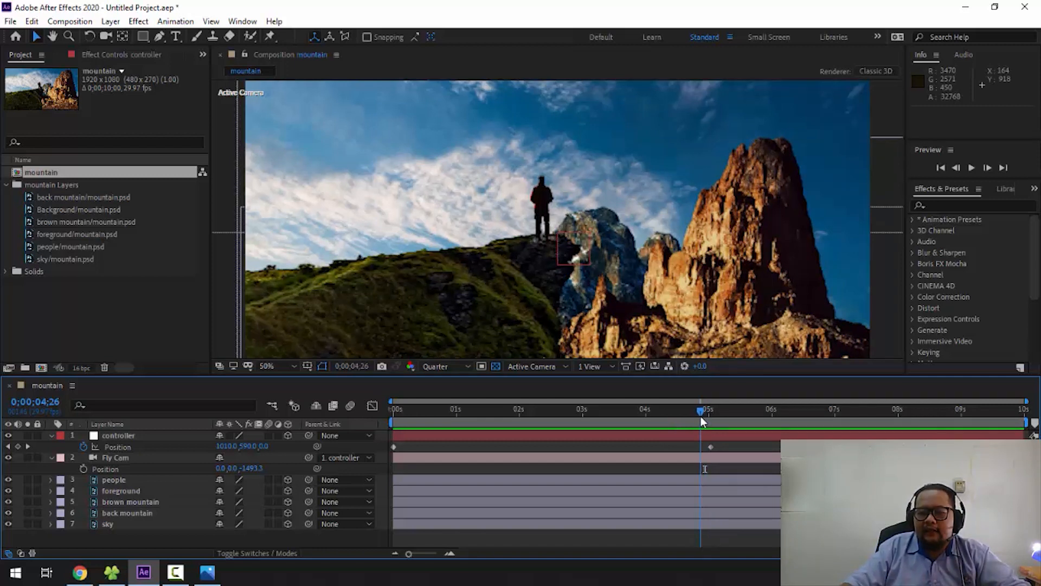
# - Set the controller's Z position to 1726.0 at the first keyframe so the camera starts deep in the scene near the back mountain
pyautogui.moveTo(701, 415); pyautogui.dragTo(384, 416)
pyautogui.click(395, 447)
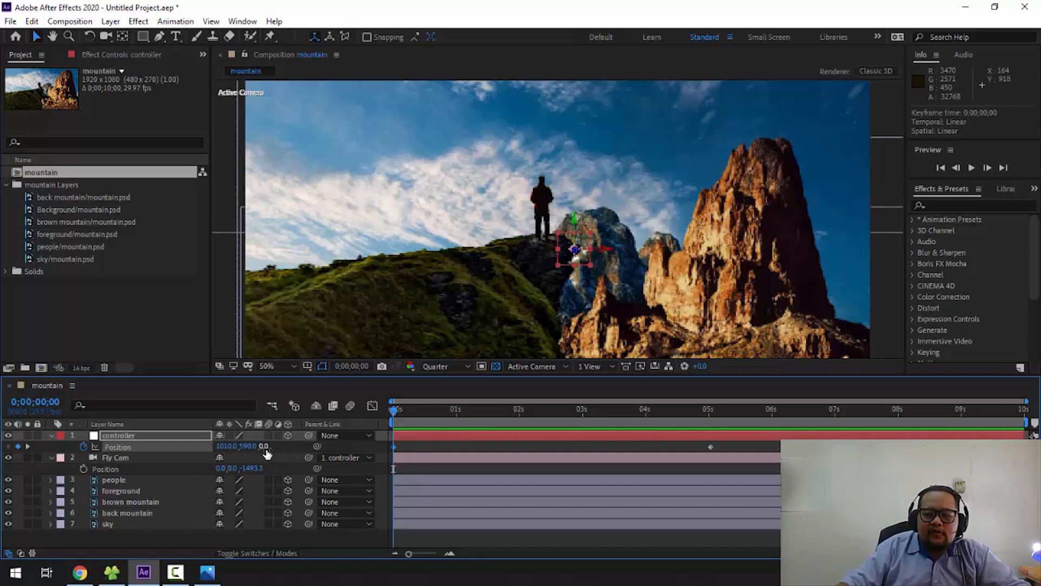
pyautogui.moveTo(264, 447); pyautogui.dragTo(571, 448)
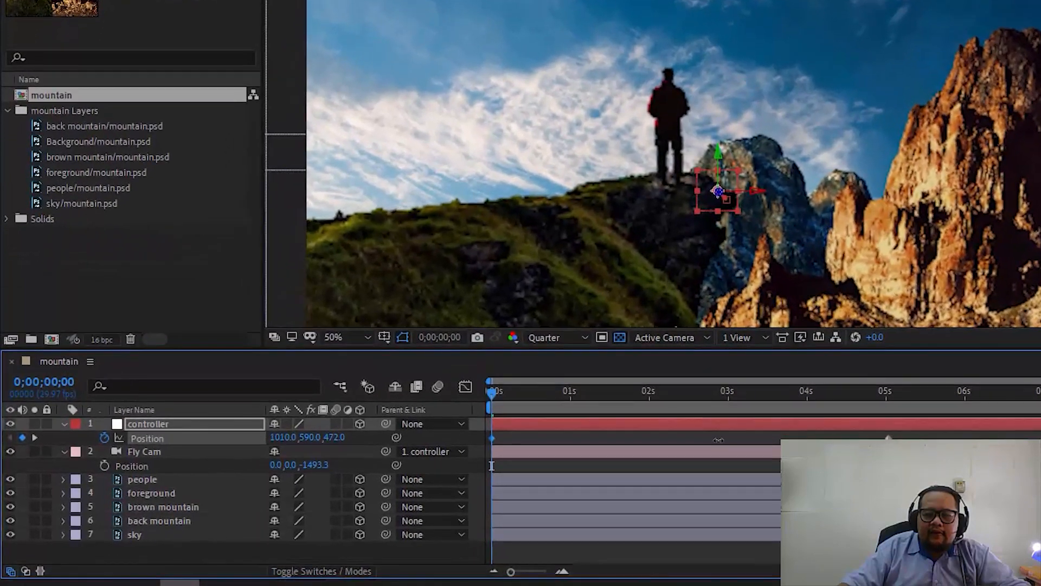
pyautogui.moveTo(718, 440); pyautogui.dragTo(599, 442)
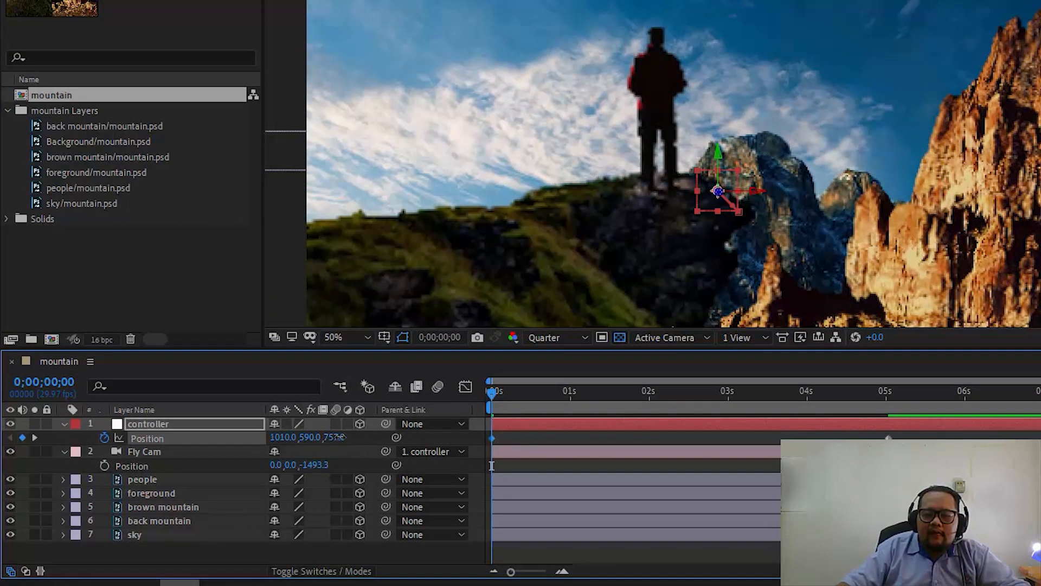
pyautogui.moveTo(336, 437); pyautogui.dragTo(808, 402)
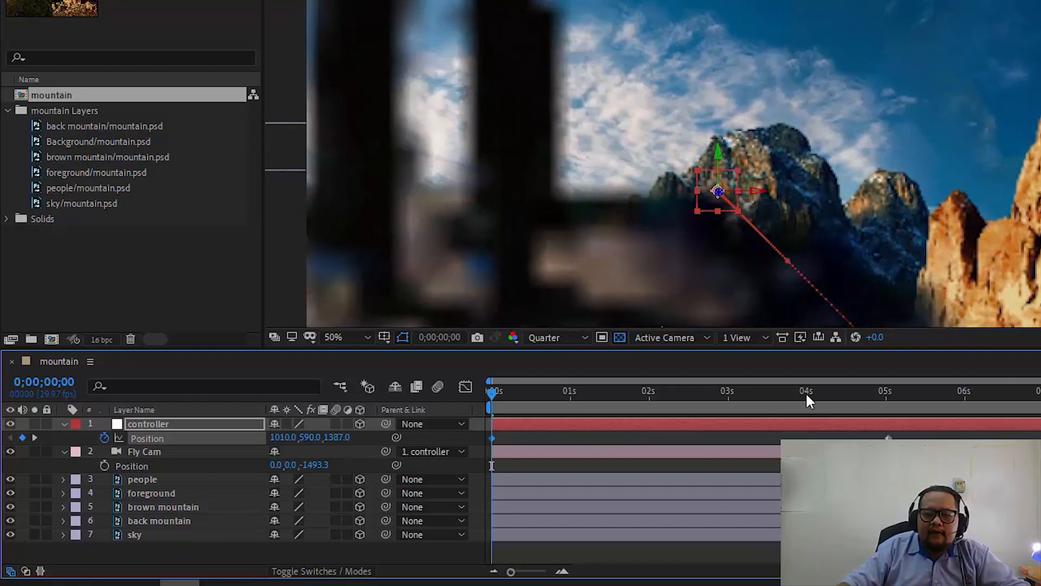
pyautogui.moveTo(337, 439); pyautogui.dragTo(688, 446)
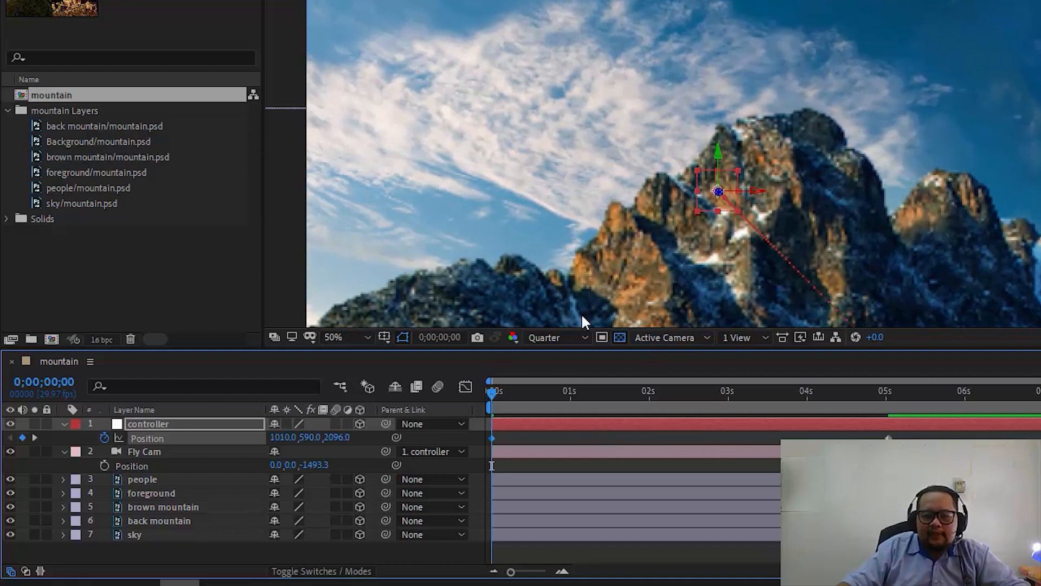
pyautogui.moveTo(345, 437); pyautogui.dragTo(63, 454)
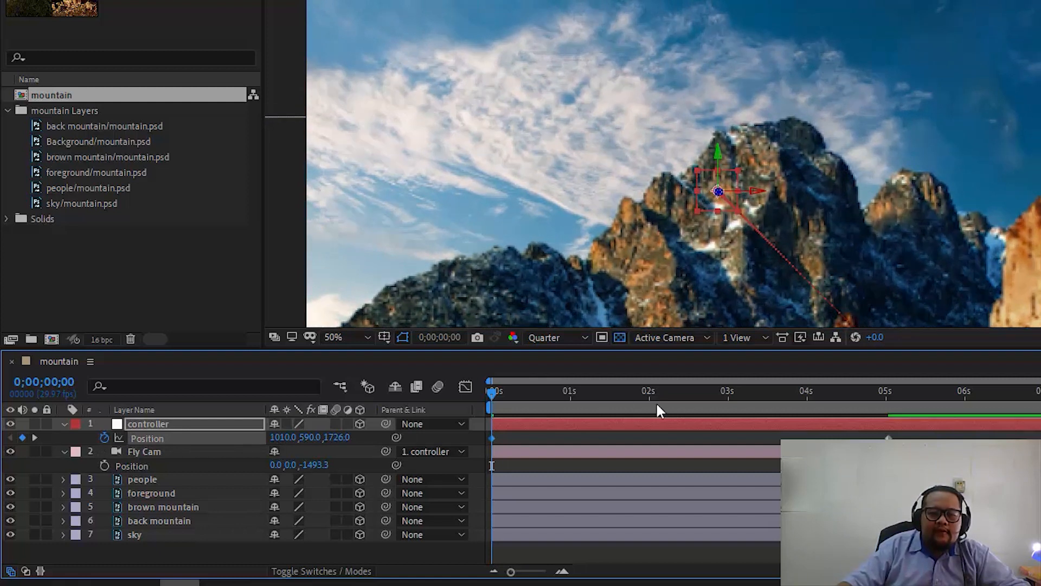
# - Preview the camera's pull-back through the scene from the start of the timeline
pyautogui.press('space')
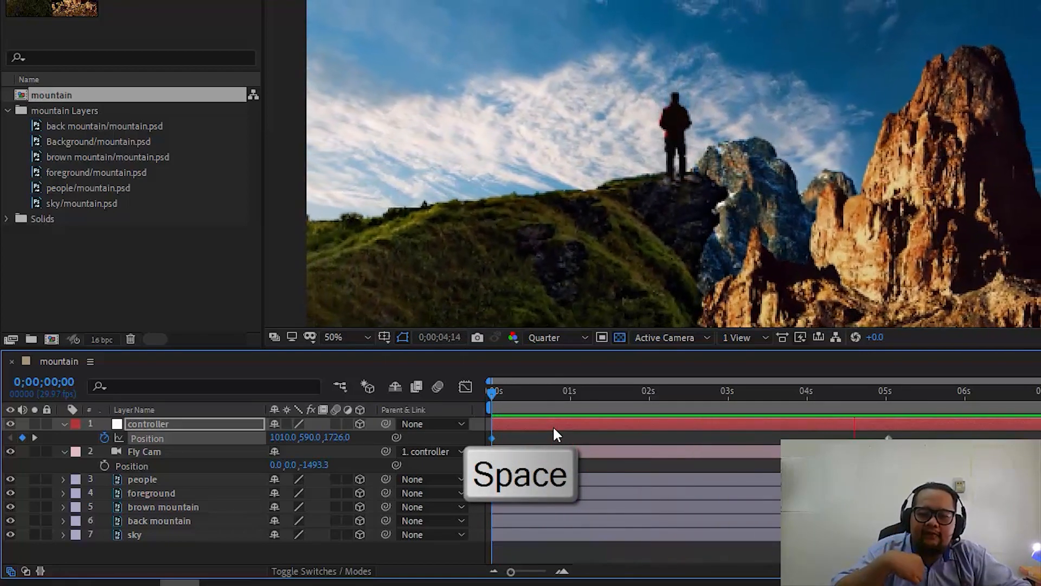
pyautogui.press('space')
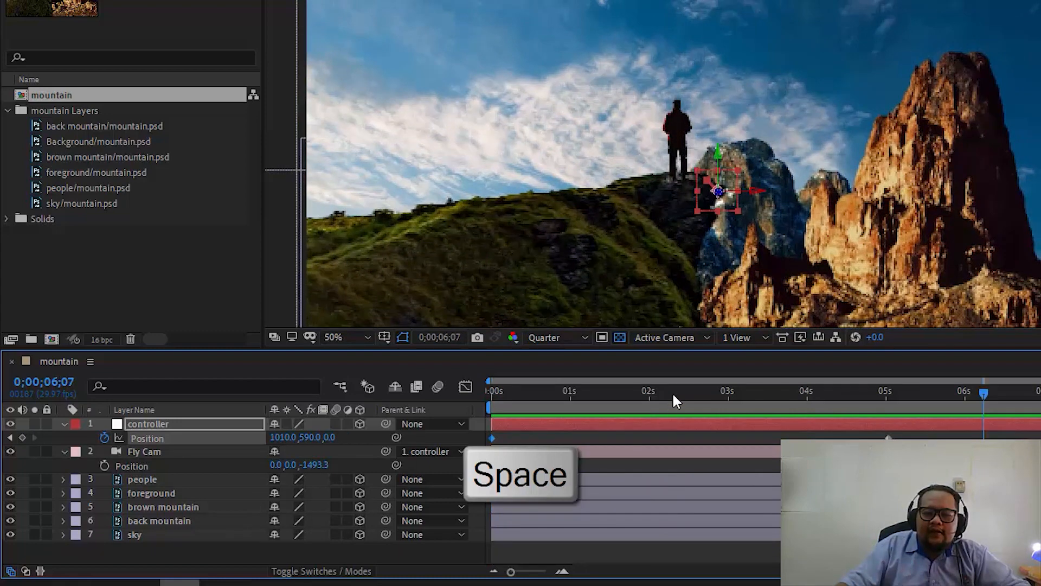
pyautogui.press('space')
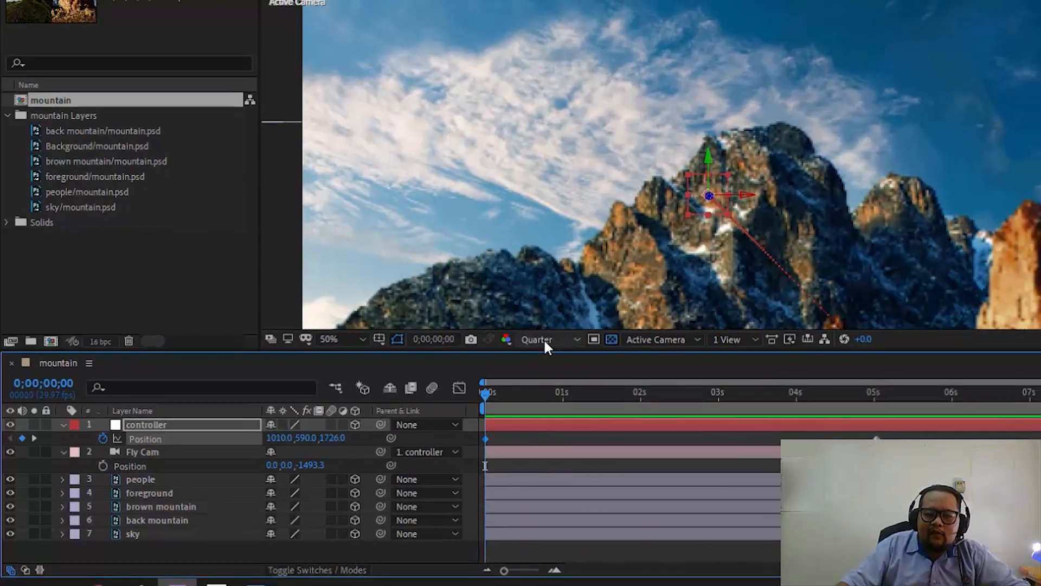
# - Set the composition preview resolution to Full and play the camera animation from the start twice
pyautogui.click(545, 337)
pyautogui.click(560, 378)
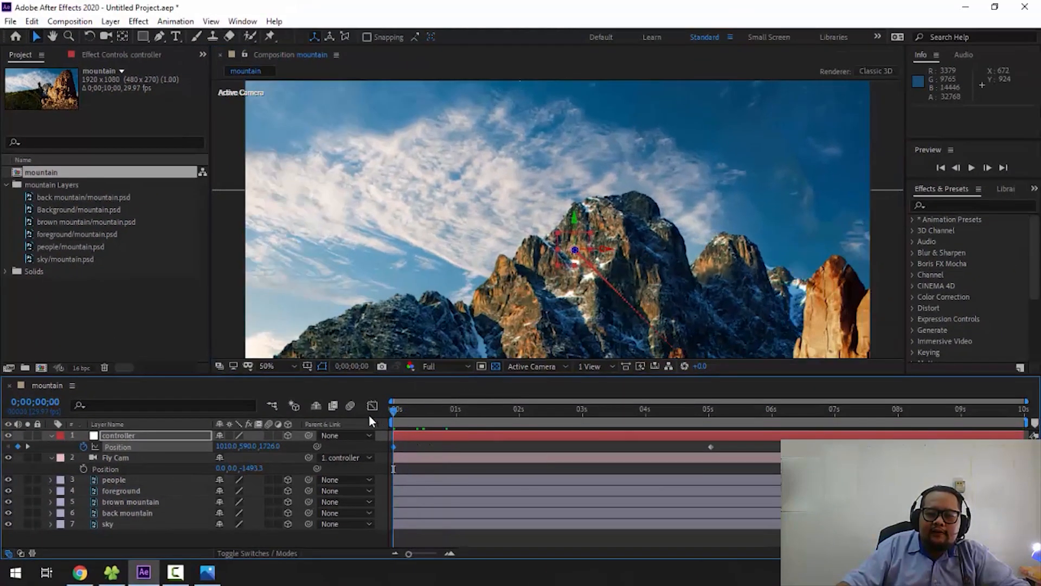
pyautogui.press('space')
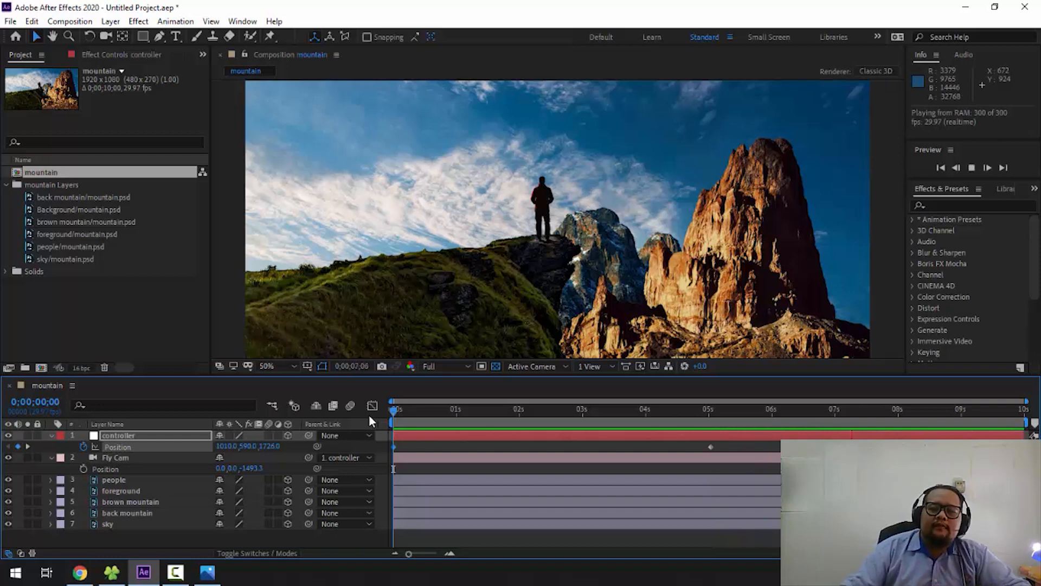
pyautogui.press('space')
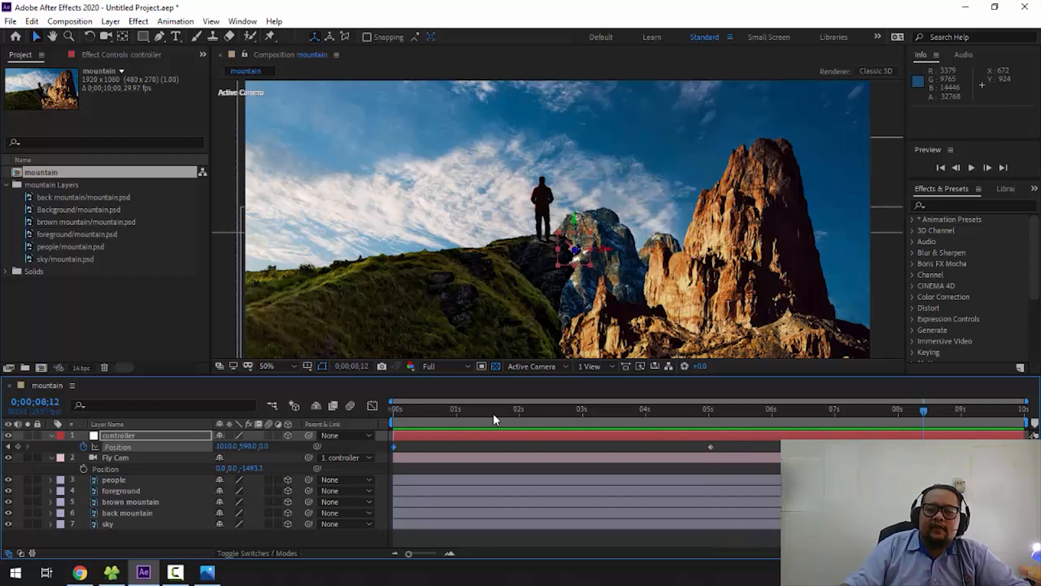
pyautogui.press('Home')
pyautogui.press('space')
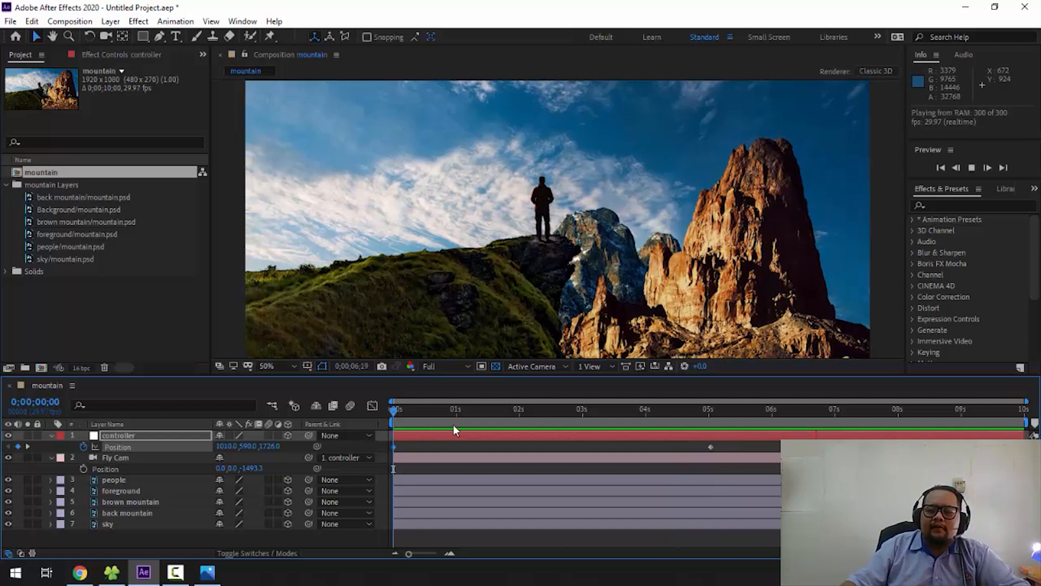
pyautogui.press('space')
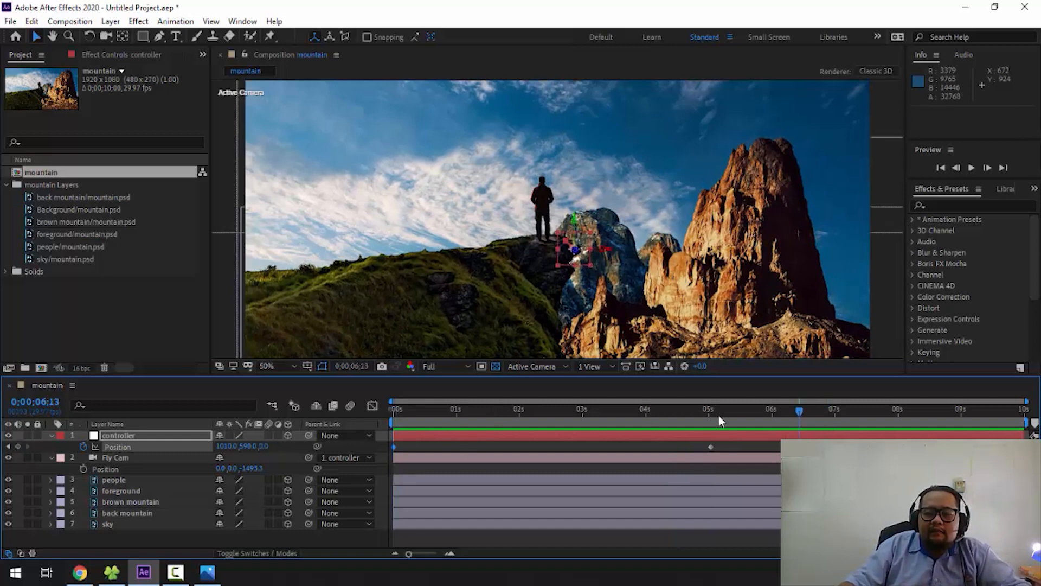
# - Keyframe the controller's X position at 1427.0 at 0;00;02;14 to shift the camera sideways, and undo the extra value change
pyautogui.moveTo(718, 421); pyautogui.dragTo(394, 446)
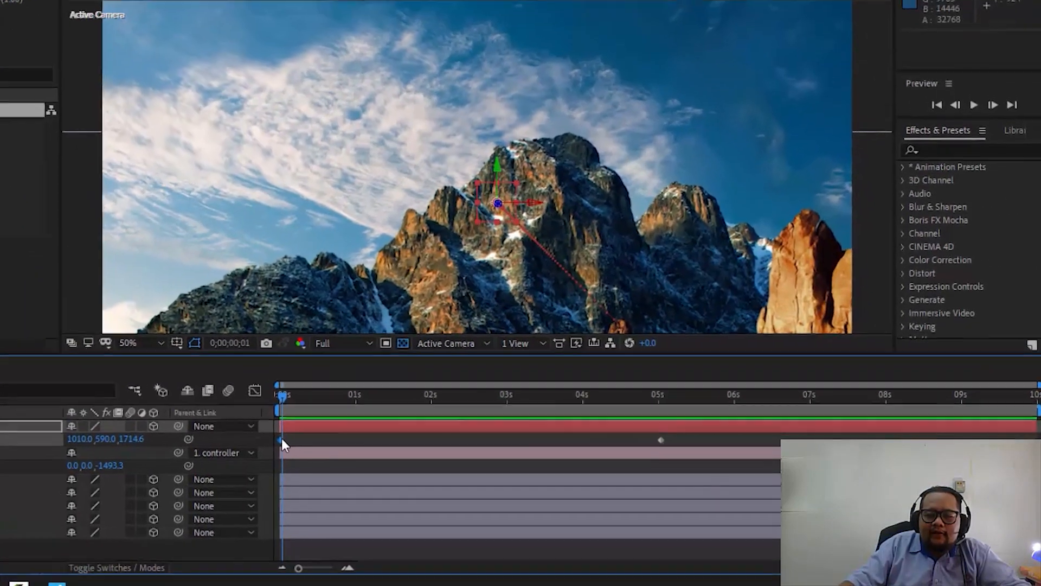
pyautogui.moveTo(282, 439); pyautogui.dragTo(459, 443)
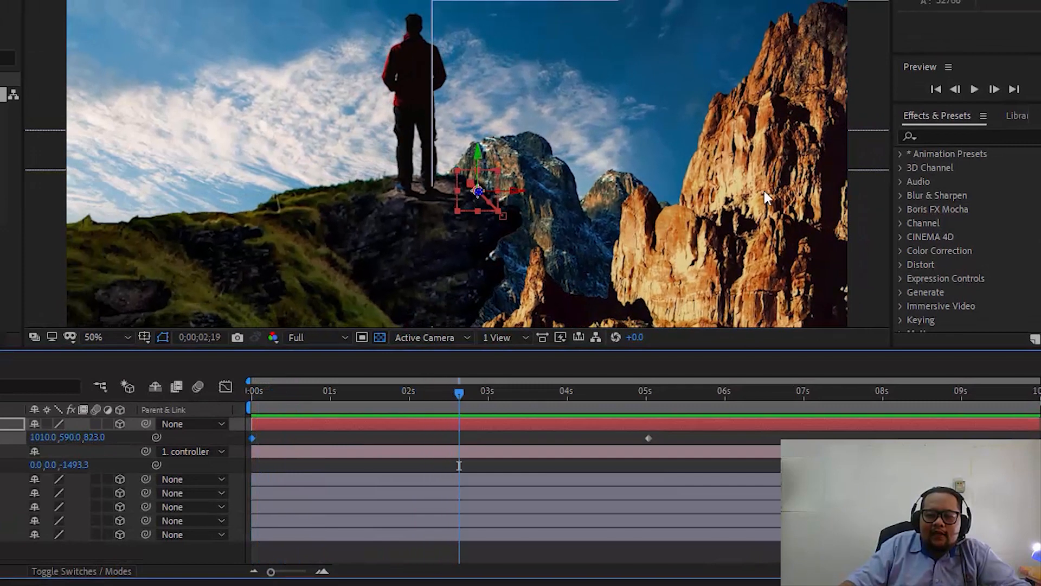
pyautogui.moveTo(459, 399)
pyautogui.mouseDown()
pyautogui.moveTo(447, 399)
pyautogui.moveTo(492, 396)
pyautogui.moveTo(445, 404)
pyautogui.mouseUp()
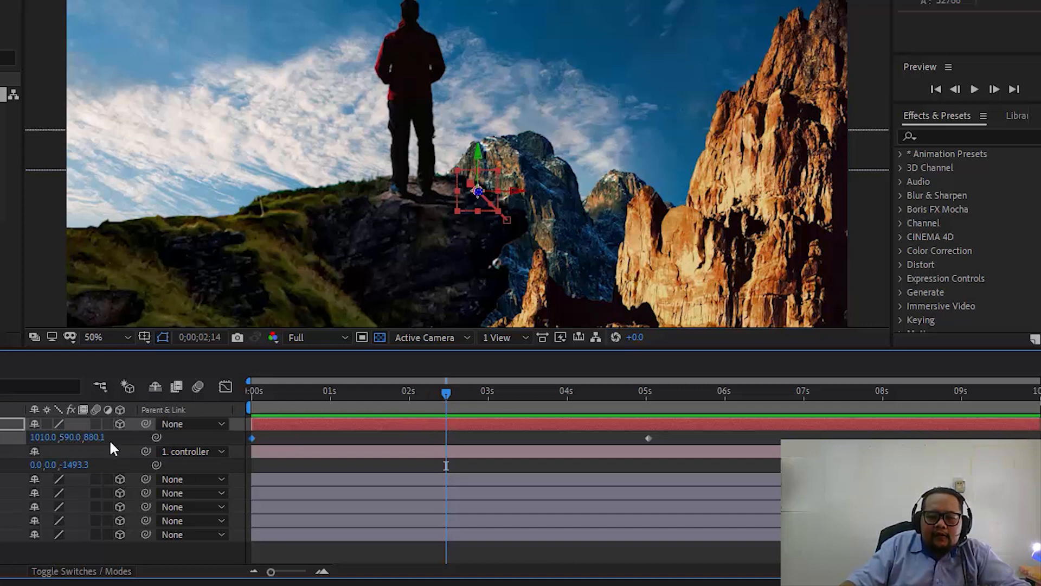
pyautogui.moveTo(88, 442); pyautogui.dragTo(397, 443)
pyautogui.hotkey('ctrl', 'z')
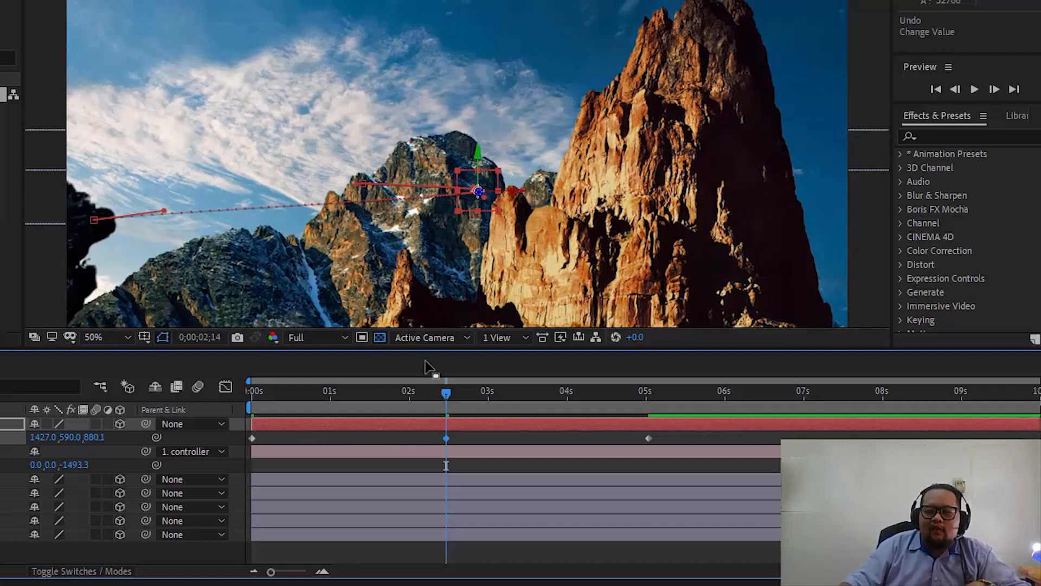
# - Play the animation from the start to review the camera's sideways curve through the mountains
pyautogui.moveTo(444, 408); pyautogui.dragTo(178, 404)
pyautogui.press('space')
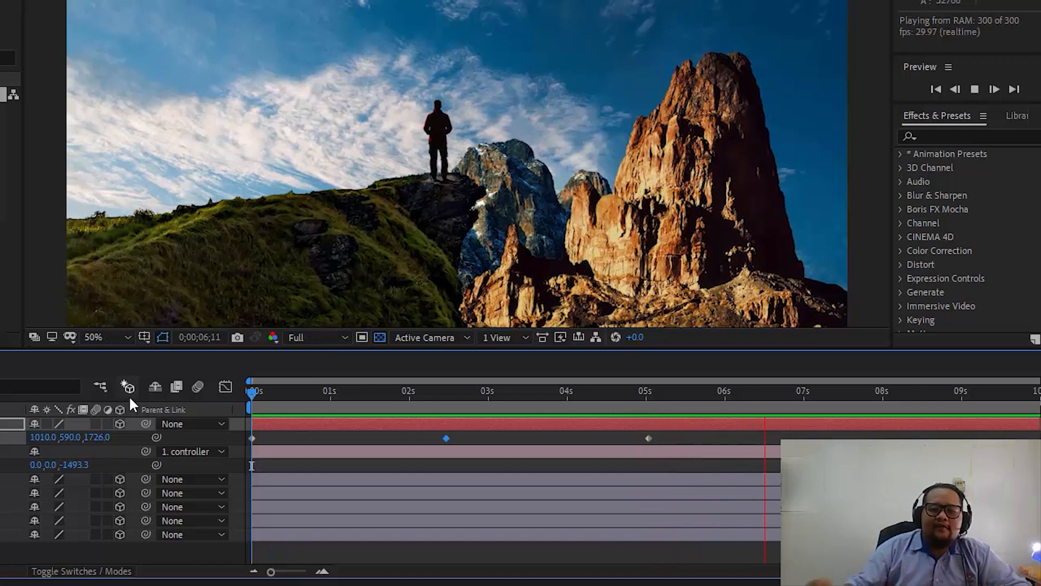
pyautogui.press('space')
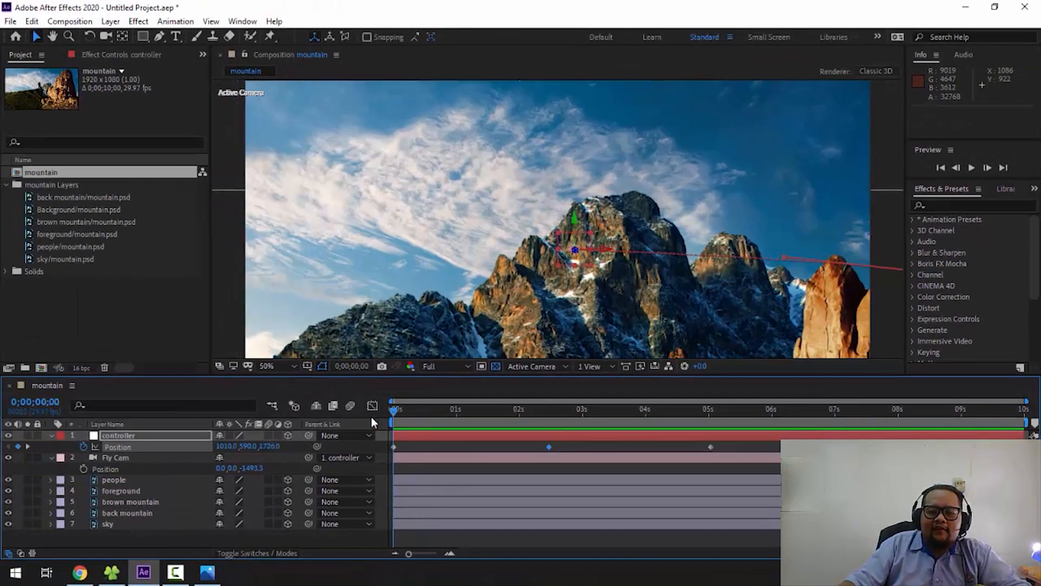
pyautogui.press('space')
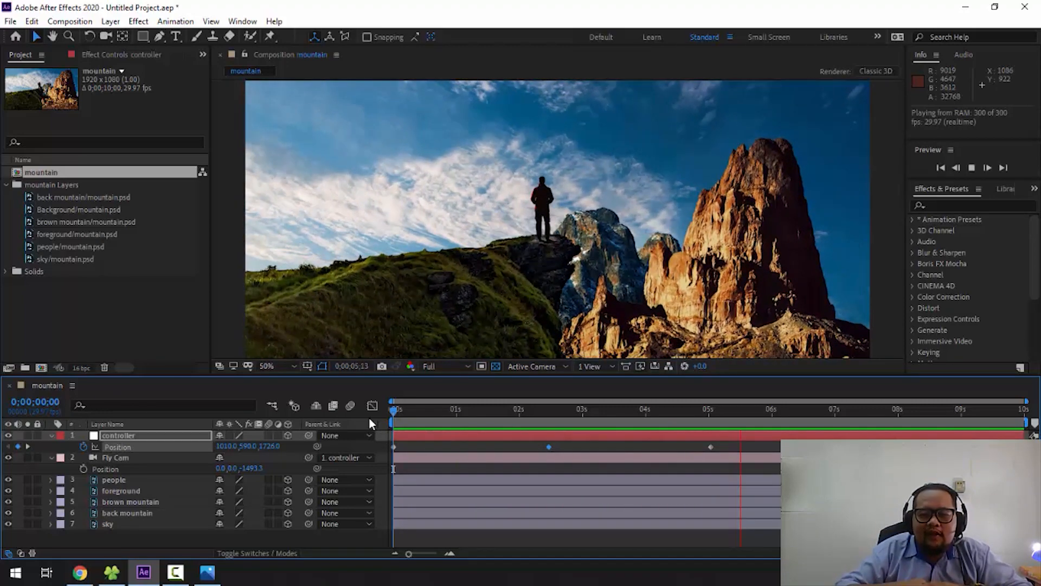
pyautogui.press('space')
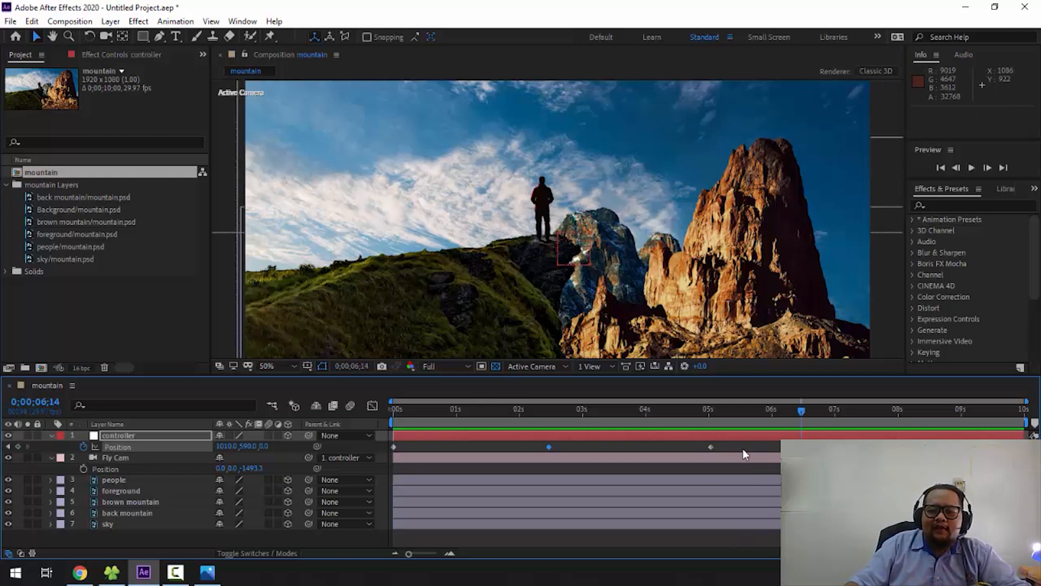
# - Select all three Position keyframes of the controller, scrub through the move and apply Easy Ease to them
pyautogui.moveTo(744, 448); pyautogui.dragTo(376, 452)
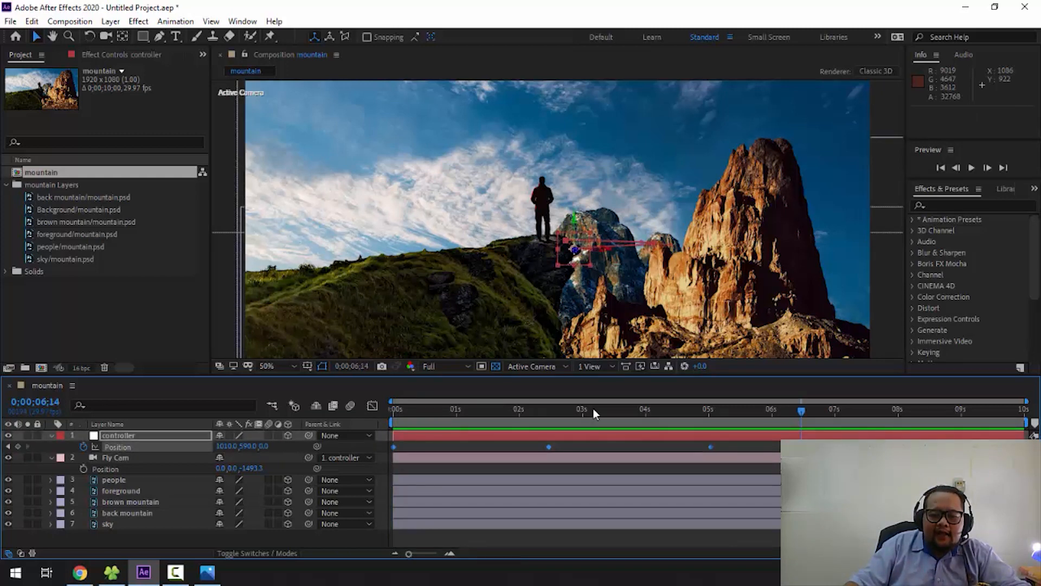
pyautogui.moveTo(698, 409); pyautogui.dragTo(590, 415)
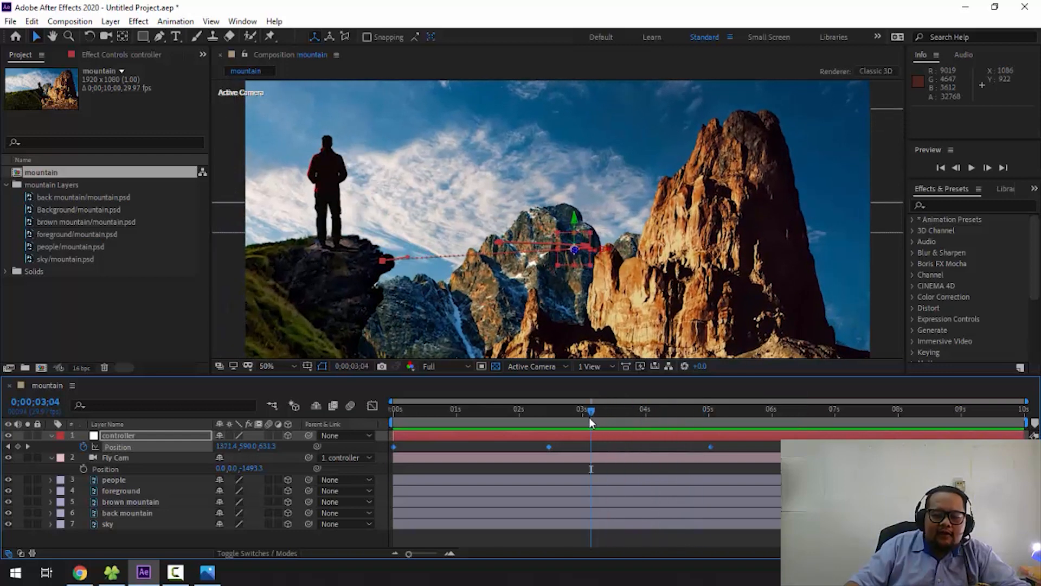
pyautogui.click(532, 420)
pyautogui.press('F9')
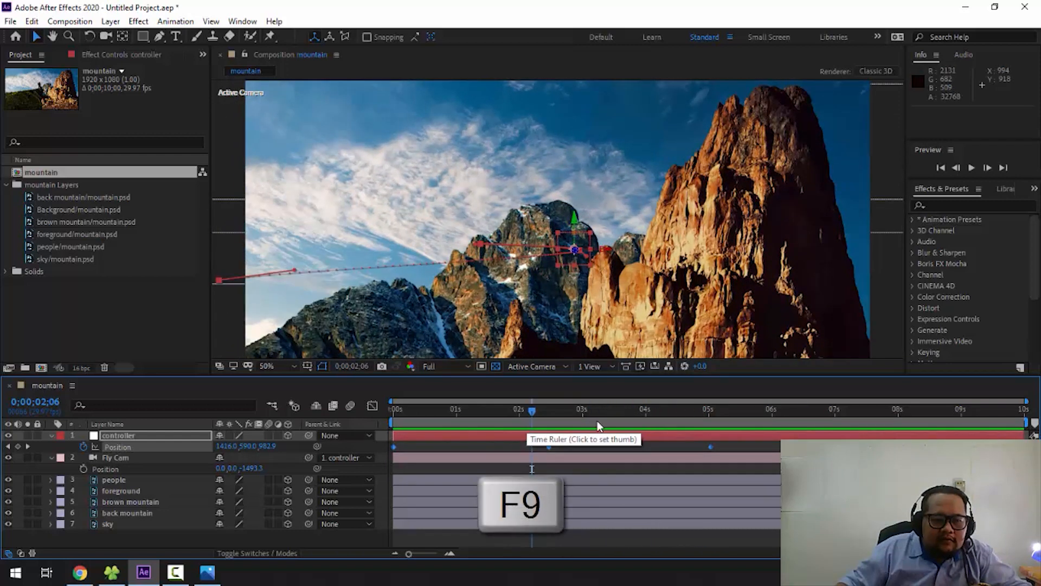
# - Reselect the controller's three Position keyframes and convert them from linear to Easy Ease with the Keyframe Assistant
pyautogui.click(482, 457)
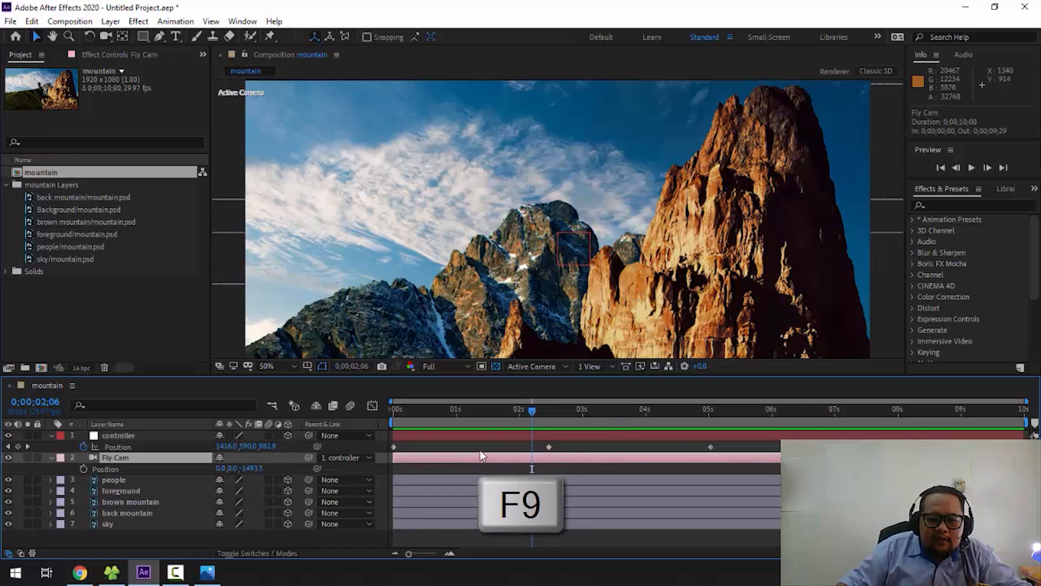
pyautogui.click(394, 447)
pyautogui.keyDown('shift'); pyautogui.click(550, 447); pyautogui.keyUp('shift')
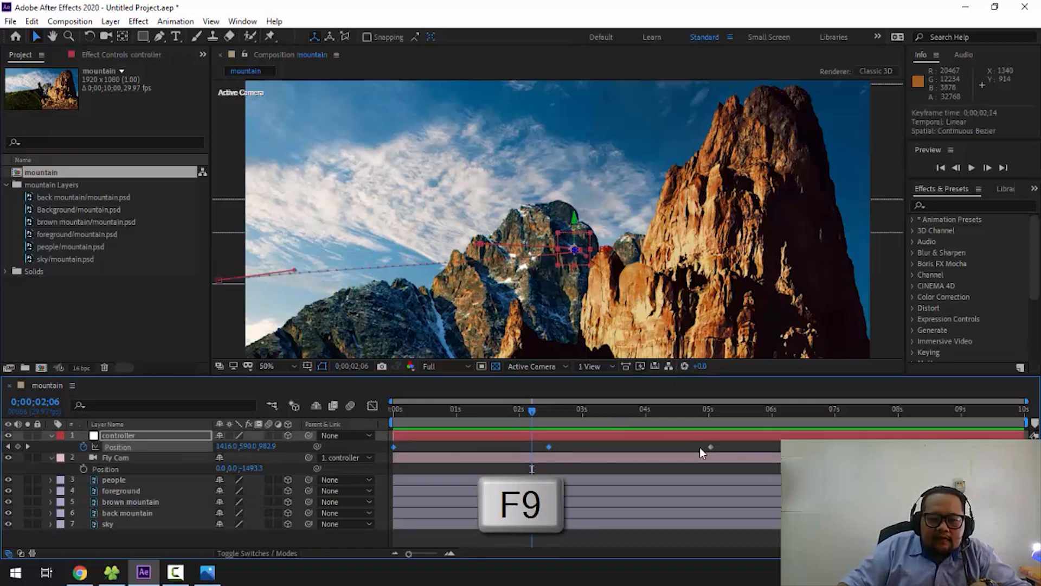
pyautogui.rightClick(713, 447)
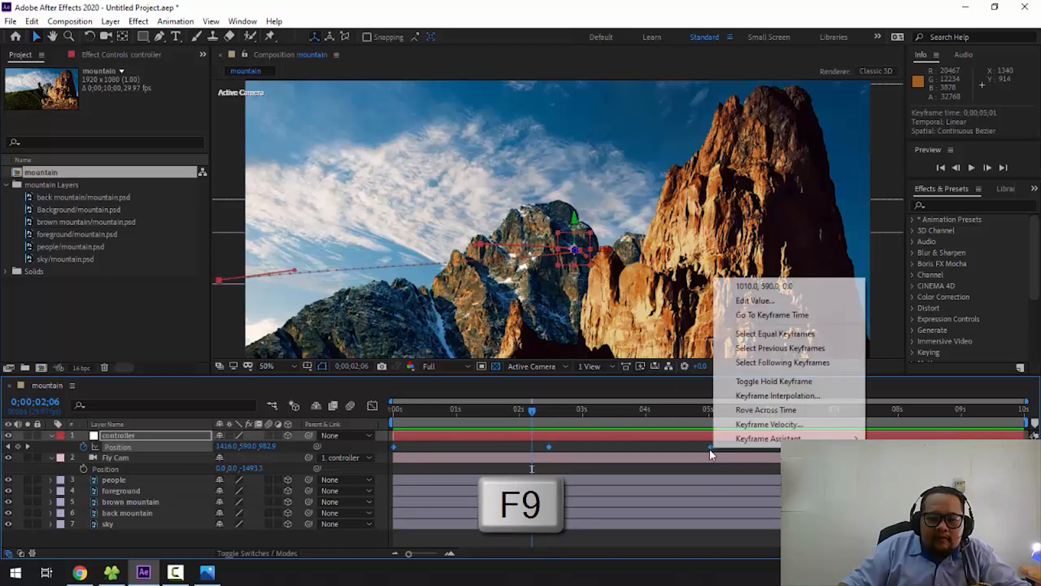
pyautogui.moveTo(736, 440)
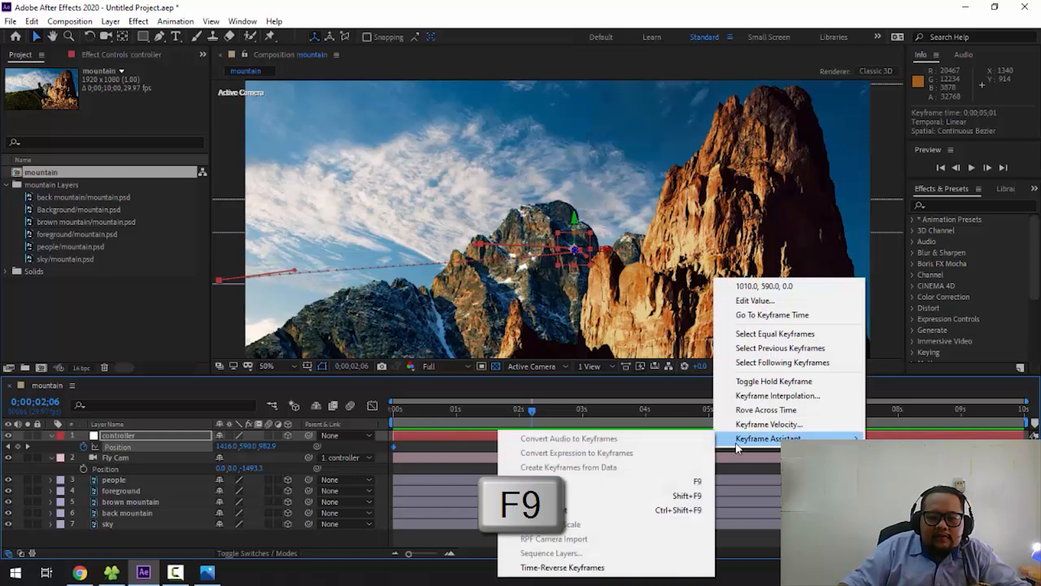
pyautogui.click(585, 483)
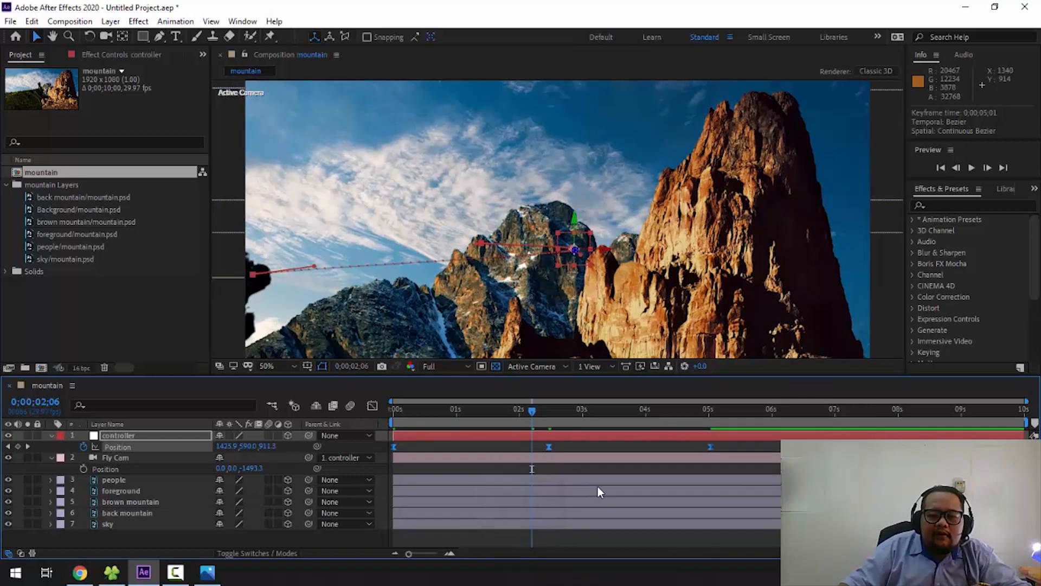
# - Play the eased camera animation from the start several times to review its acceleration and slowdown, and return to the first frame
pyautogui.moveTo(514, 415); pyautogui.dragTo(384, 416)
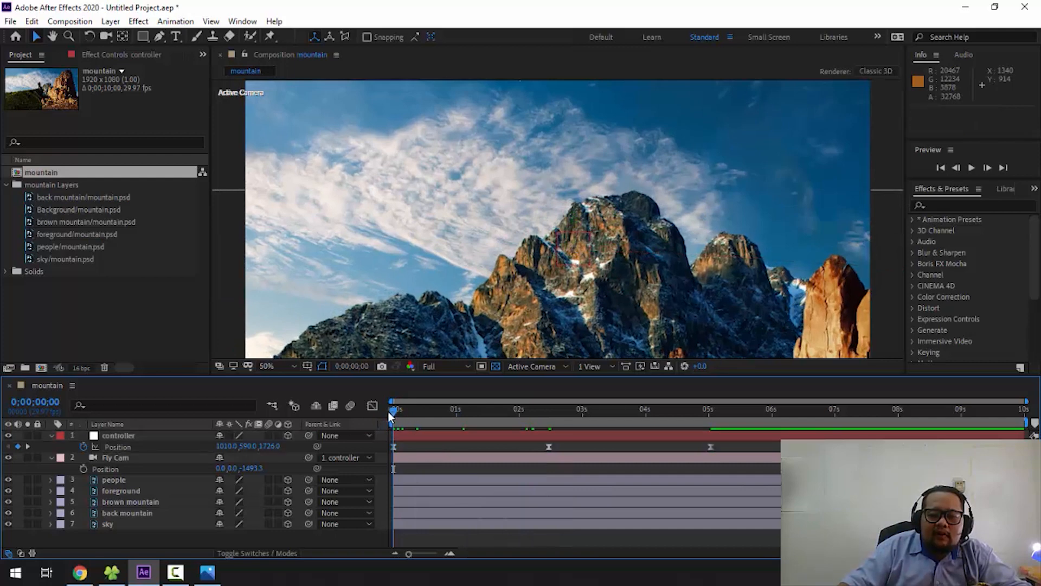
pyautogui.press('space')
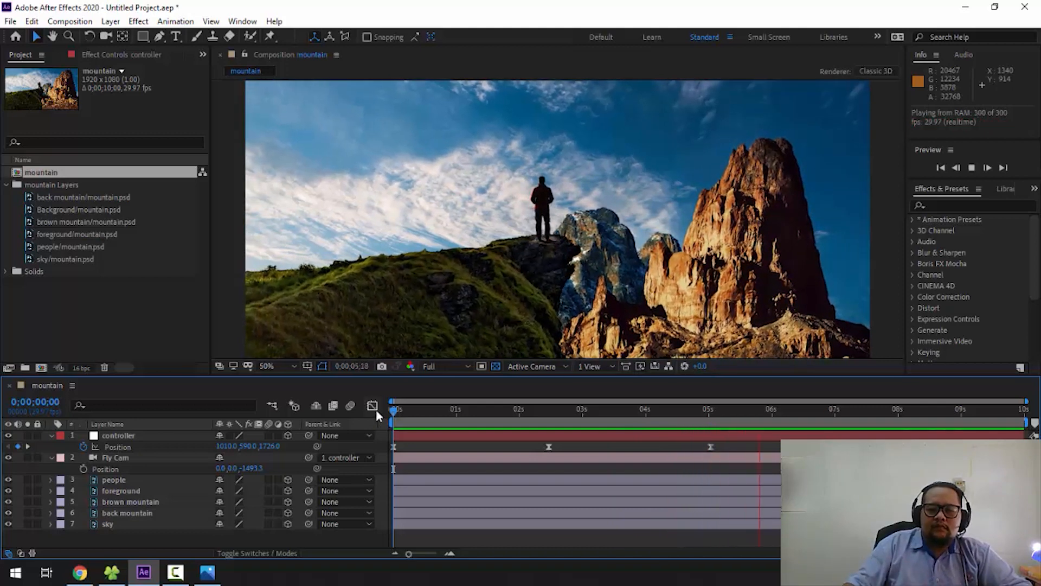
pyautogui.press('space')
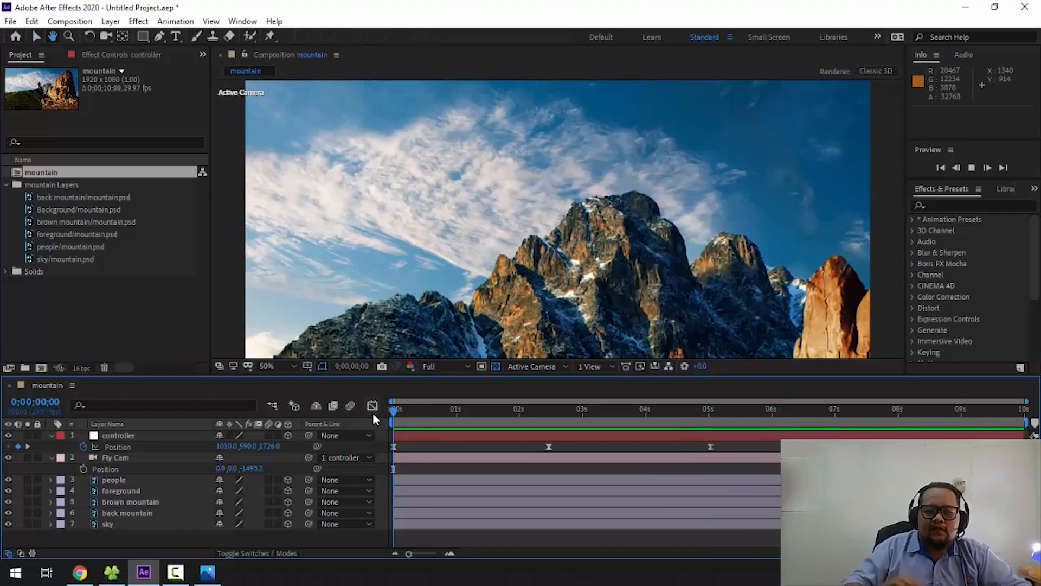
pyautogui.press('space')
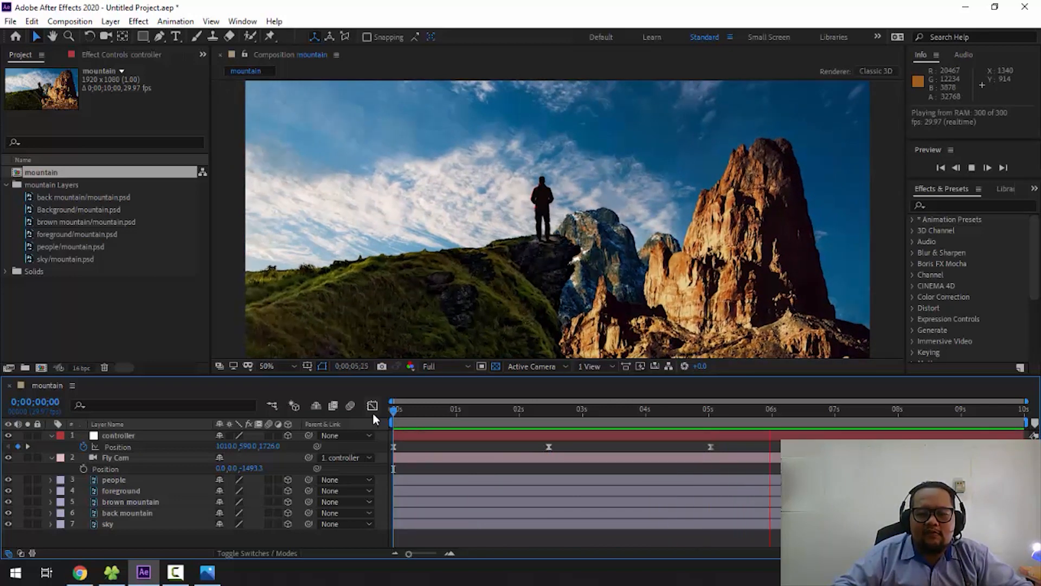
pyautogui.press('space')
pyautogui.press('Home')
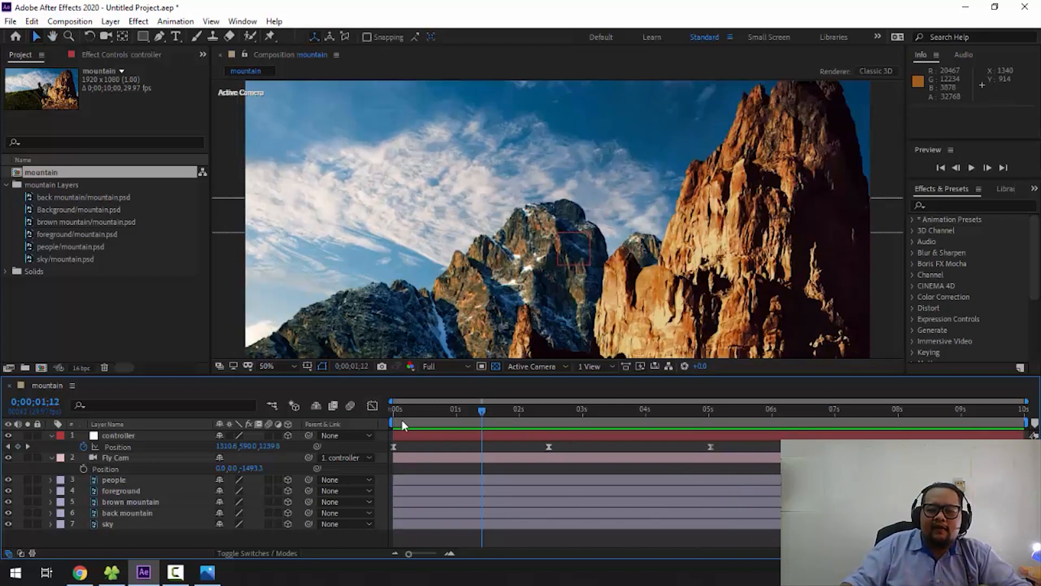
pyautogui.press('space')
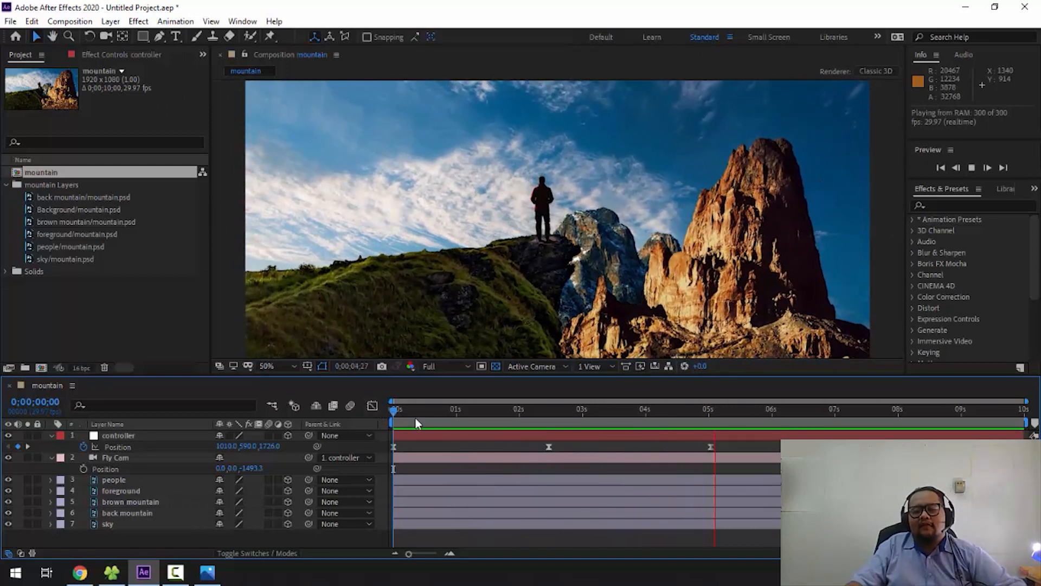
pyautogui.moveTo(628, 423); pyautogui.dragTo(379, 428)
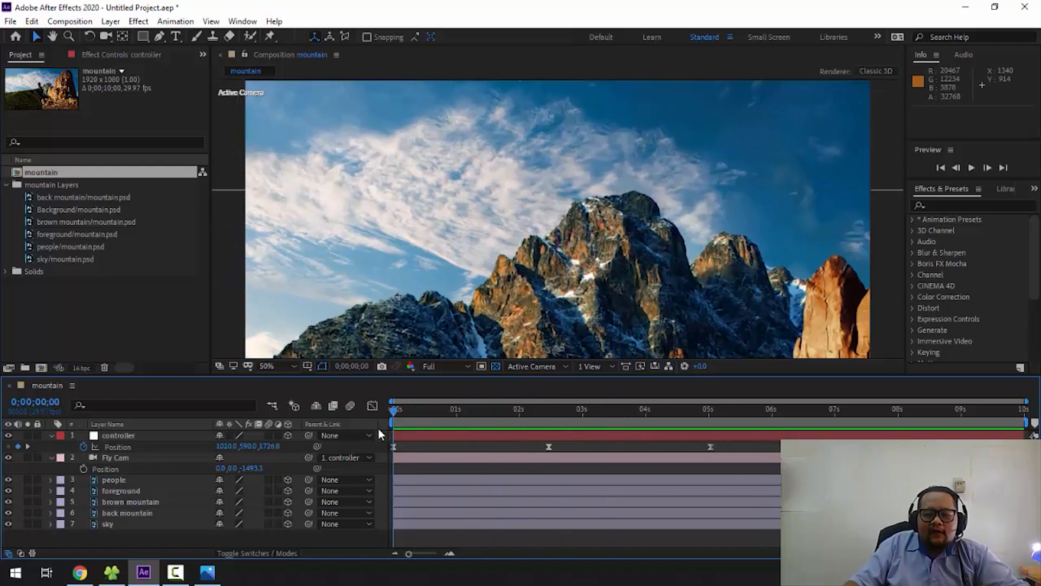
# - Enable motion blur for the composition and on the people, foreground, brown mountain, back mountain and sky layers
pyautogui.click(348, 411)
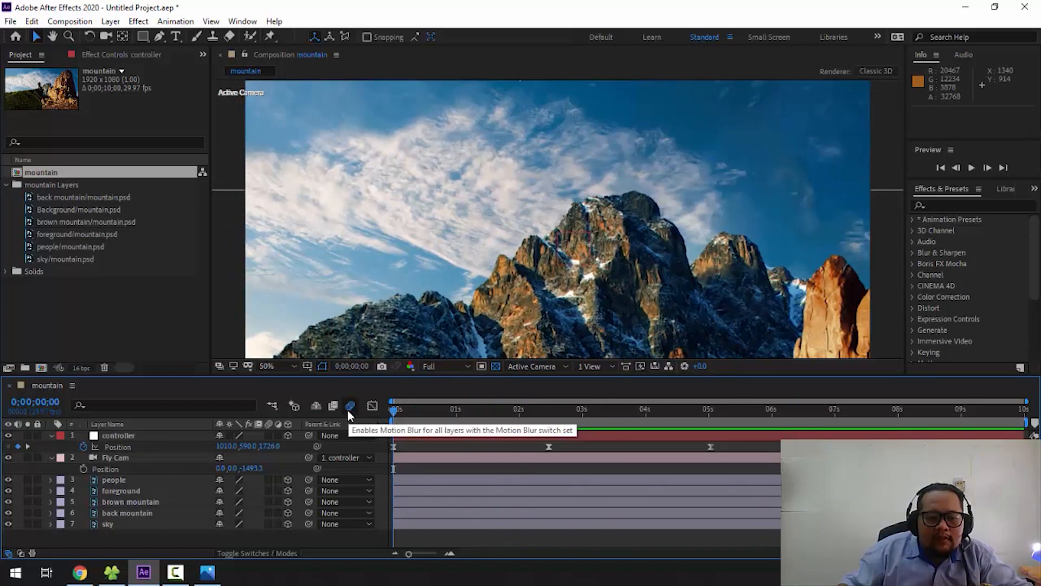
pyautogui.click(267, 435)
pyautogui.click(269, 480)
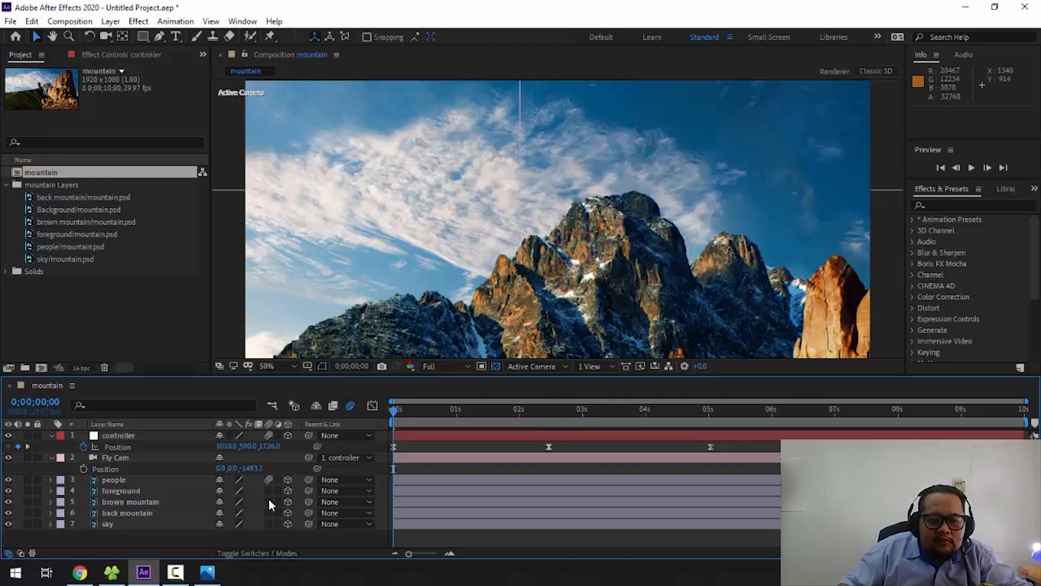
pyautogui.moveTo(268, 523); pyautogui.dragTo(268, 512)
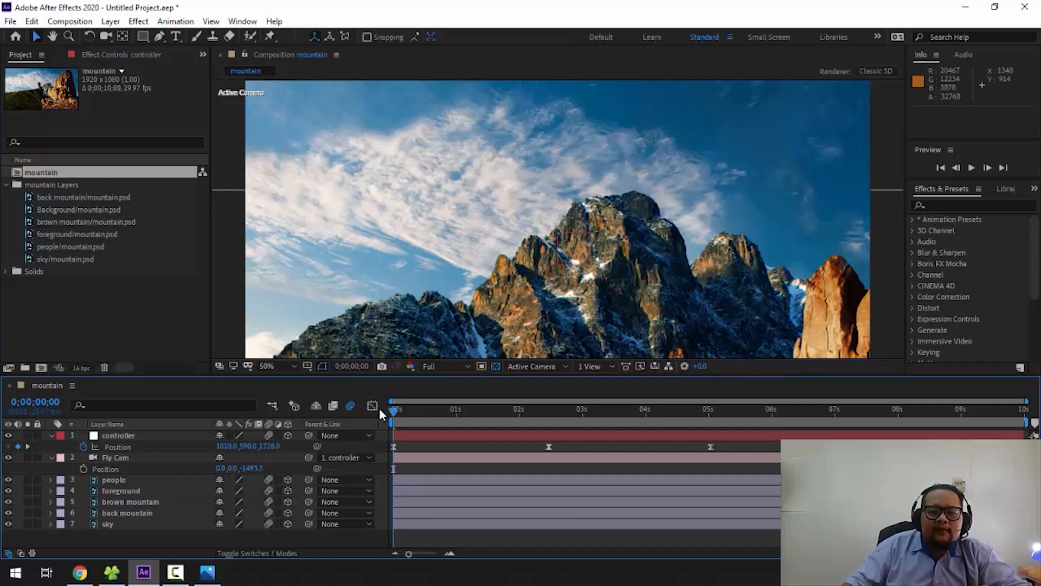
# - Preview the motion-blurred animation, lowering the composition preview resolution to Quarter and replaying it from the start
pyautogui.press('space')
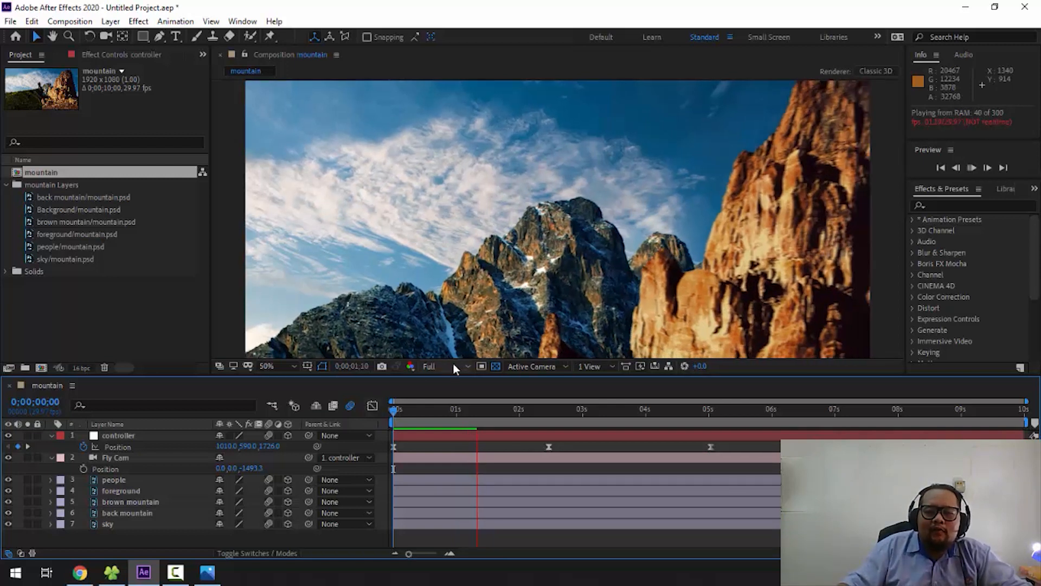
pyautogui.click(453, 364)
pyautogui.click(453, 446)
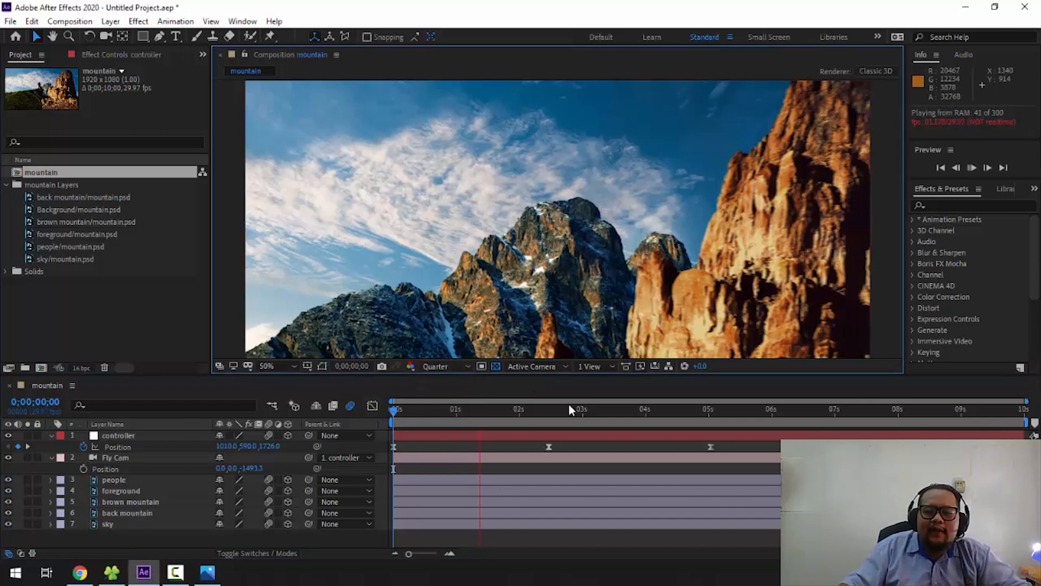
pyautogui.press('space')
pyautogui.moveTo(525, 411); pyautogui.dragTo(366, 415)
pyautogui.press('space')
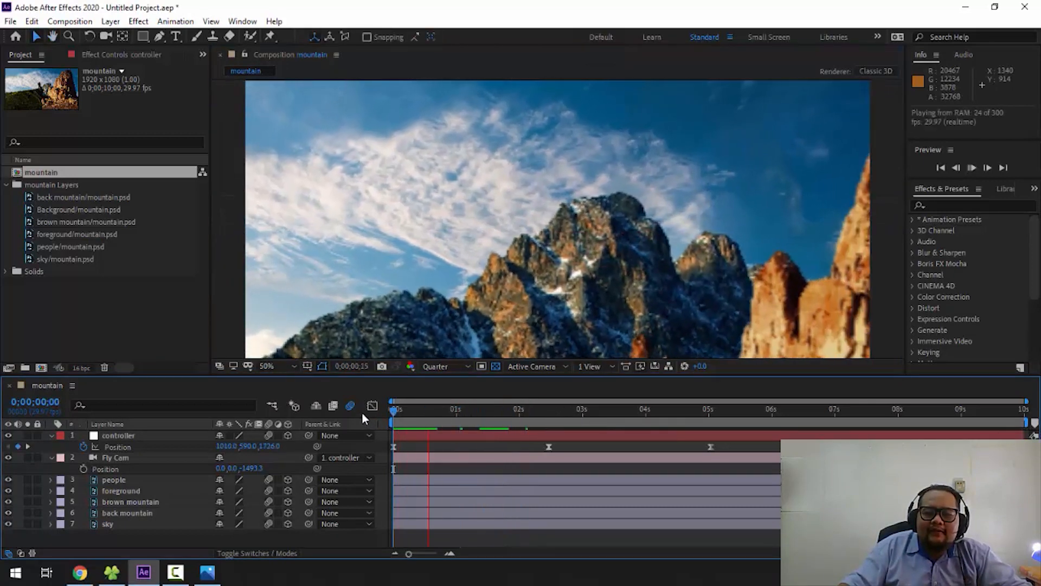